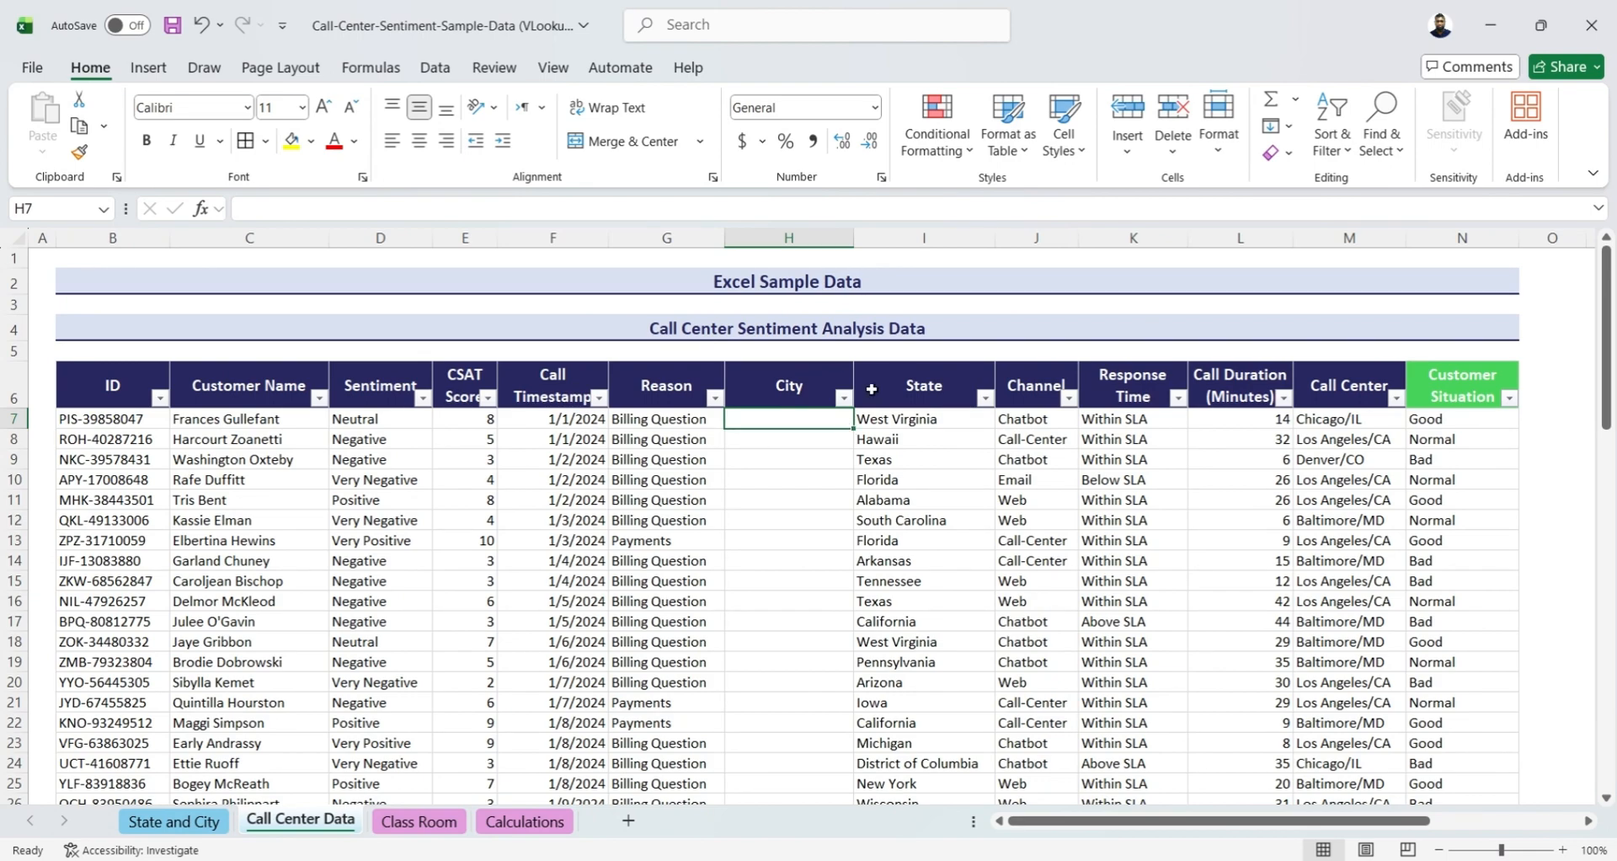
# Examine the empty City column in the call center table and the state-to-city reference columns on the State and City sheet
pyautogui.moveTo(900, 386); pyautogui.dragTo(917, 581)
pyautogui.click(789, 379)
pyautogui.moveTo(789, 379); pyautogui.dragTo(786, 542)
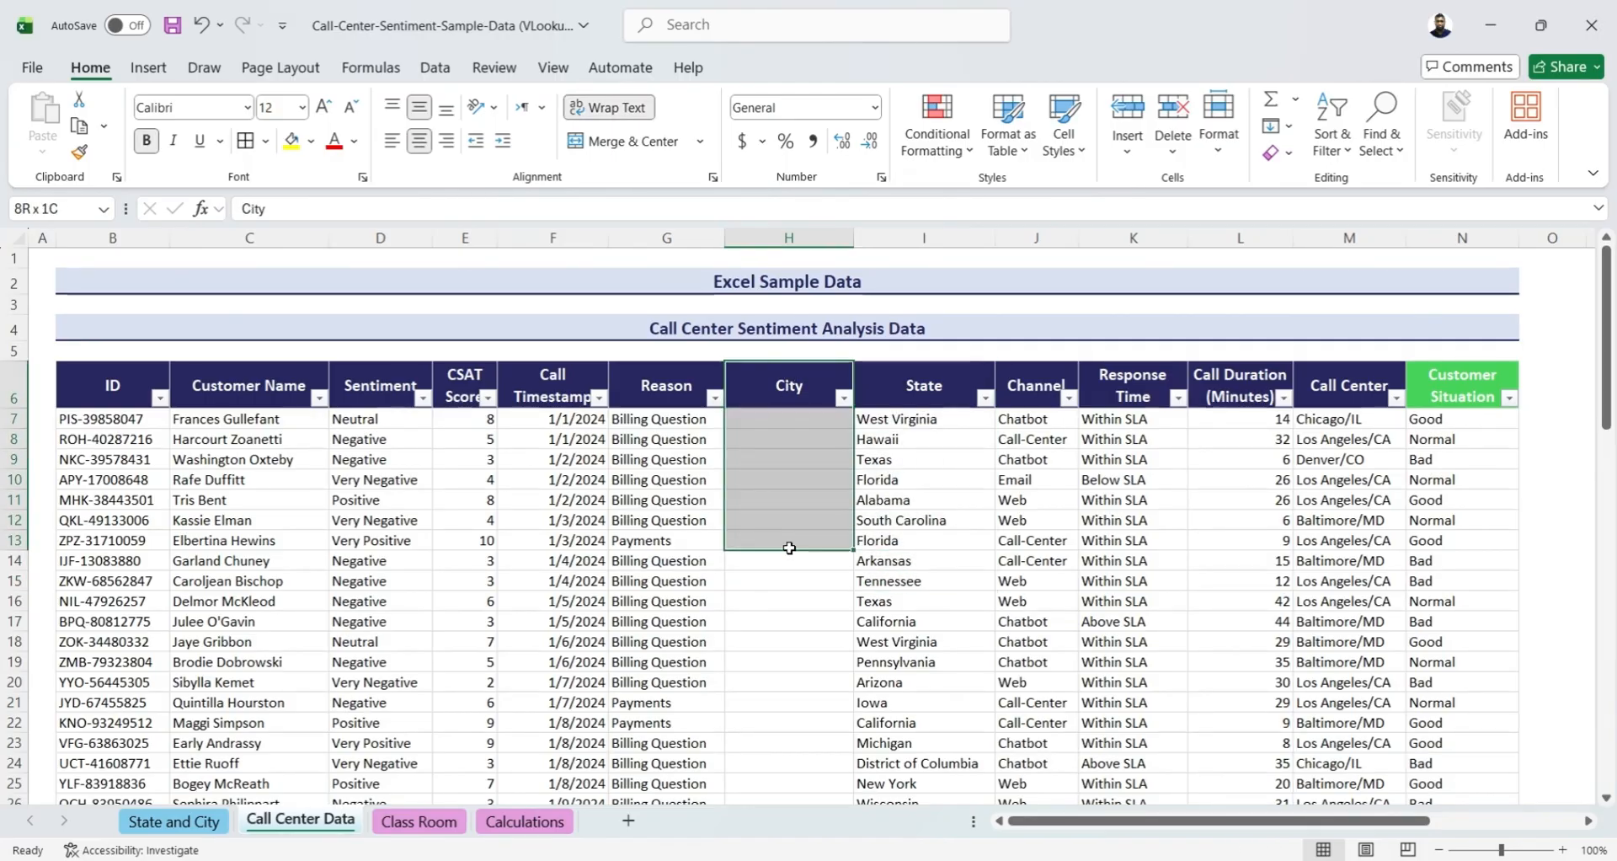
pyautogui.click(152, 826)
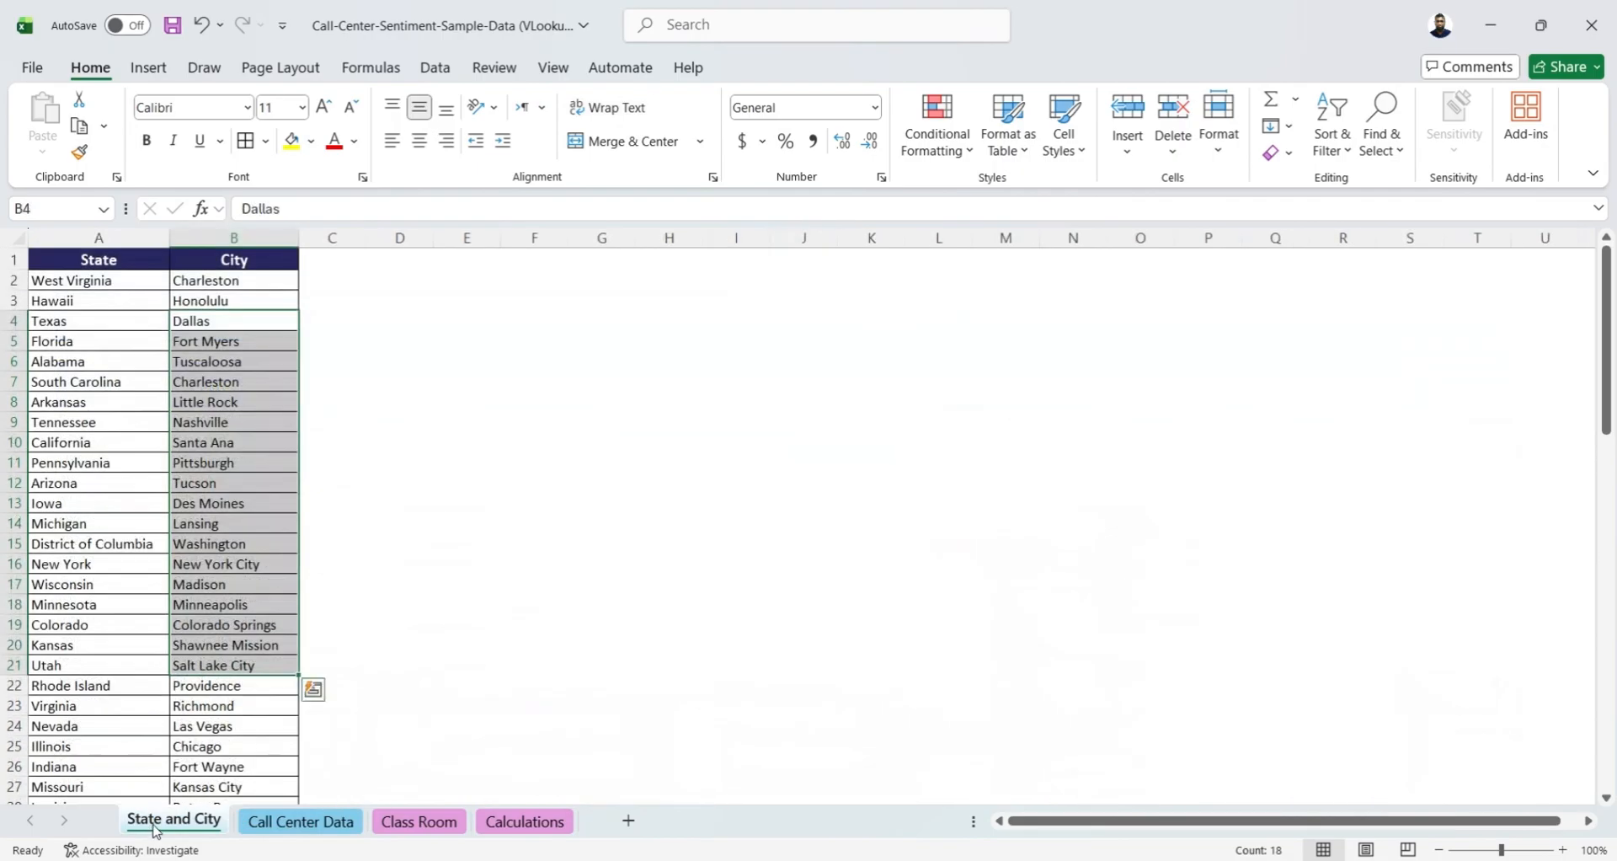
pyautogui.click(79, 239)
pyautogui.moveTo(78, 240); pyautogui.dragTo(261, 252)
pyautogui.click(100, 233)
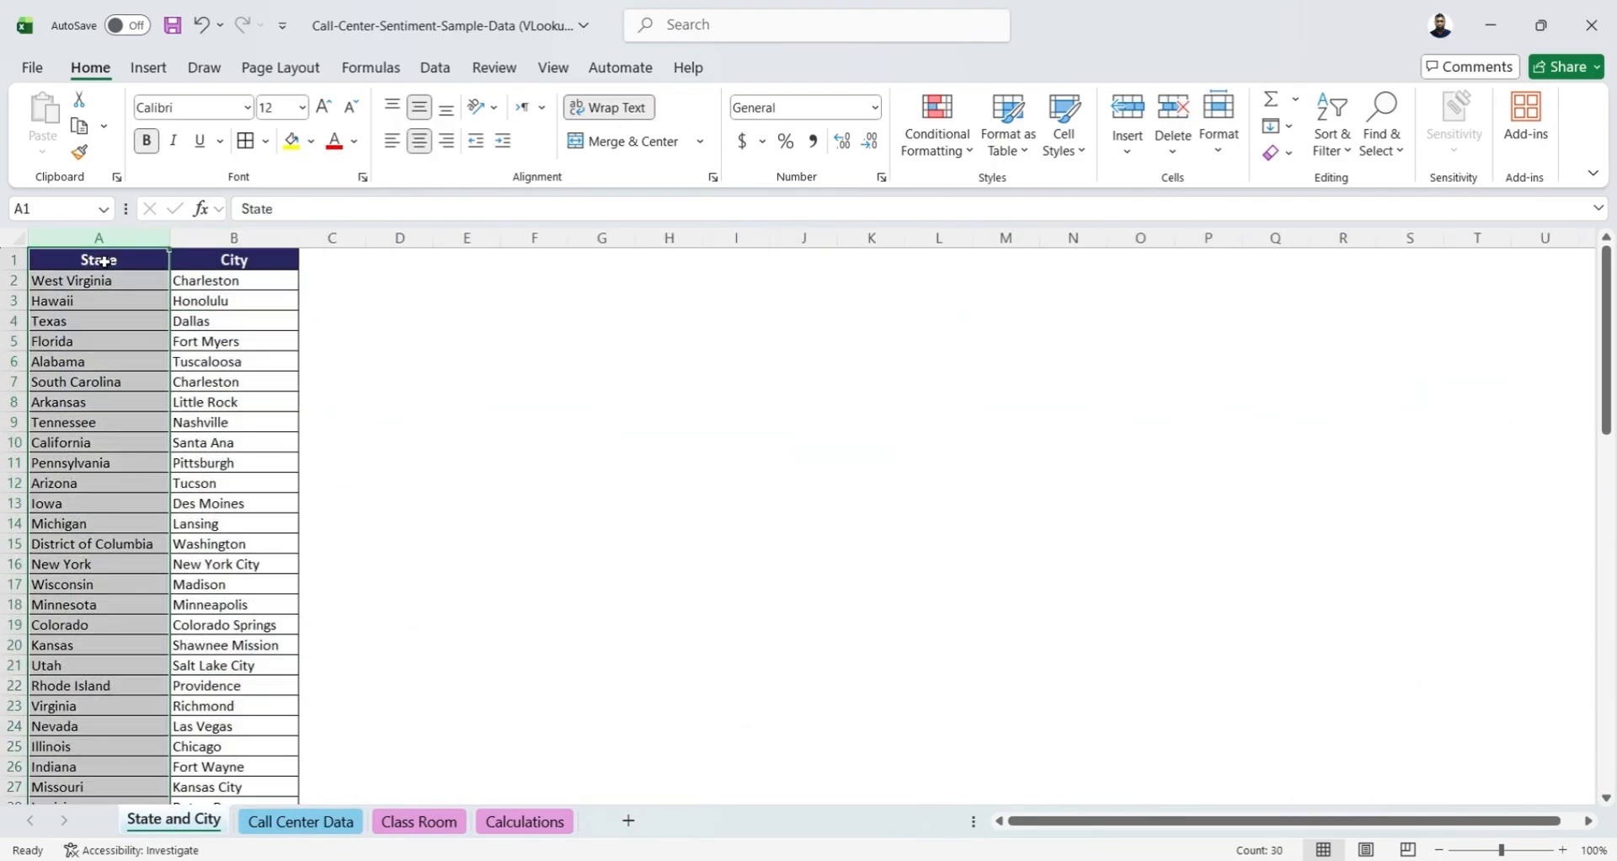
pyautogui.scroll(-4, 108, 480)
pyautogui.click(284, 828)
# Begin a VLOOKUP formula in City cell H7 of Call Center Data, using State cell I7 as the lookup value
pyautogui.click(794, 435)
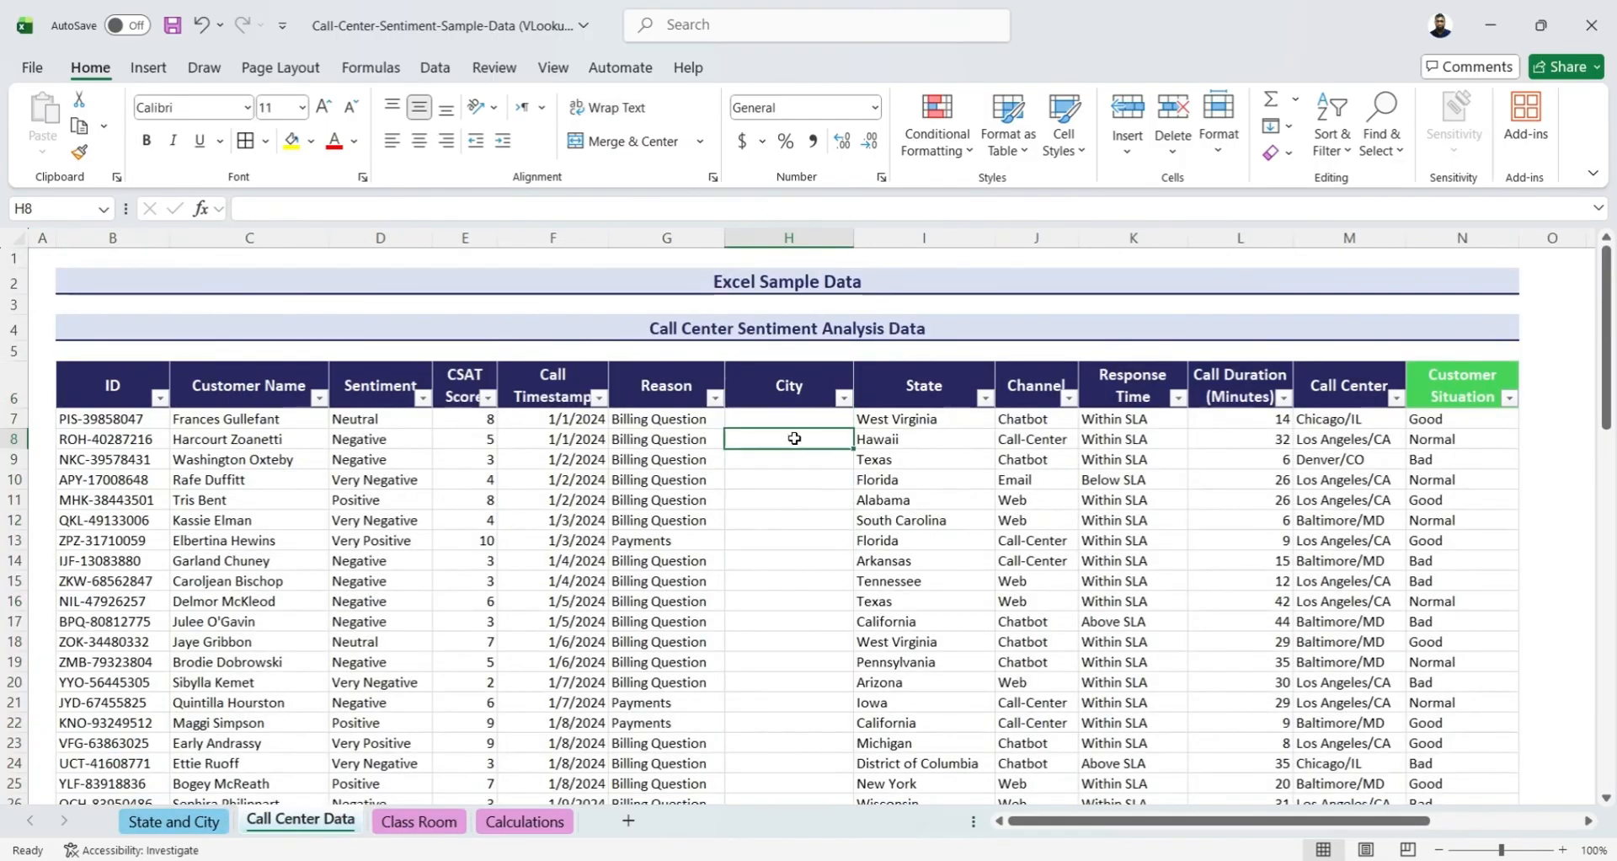
pyautogui.click(789, 421)
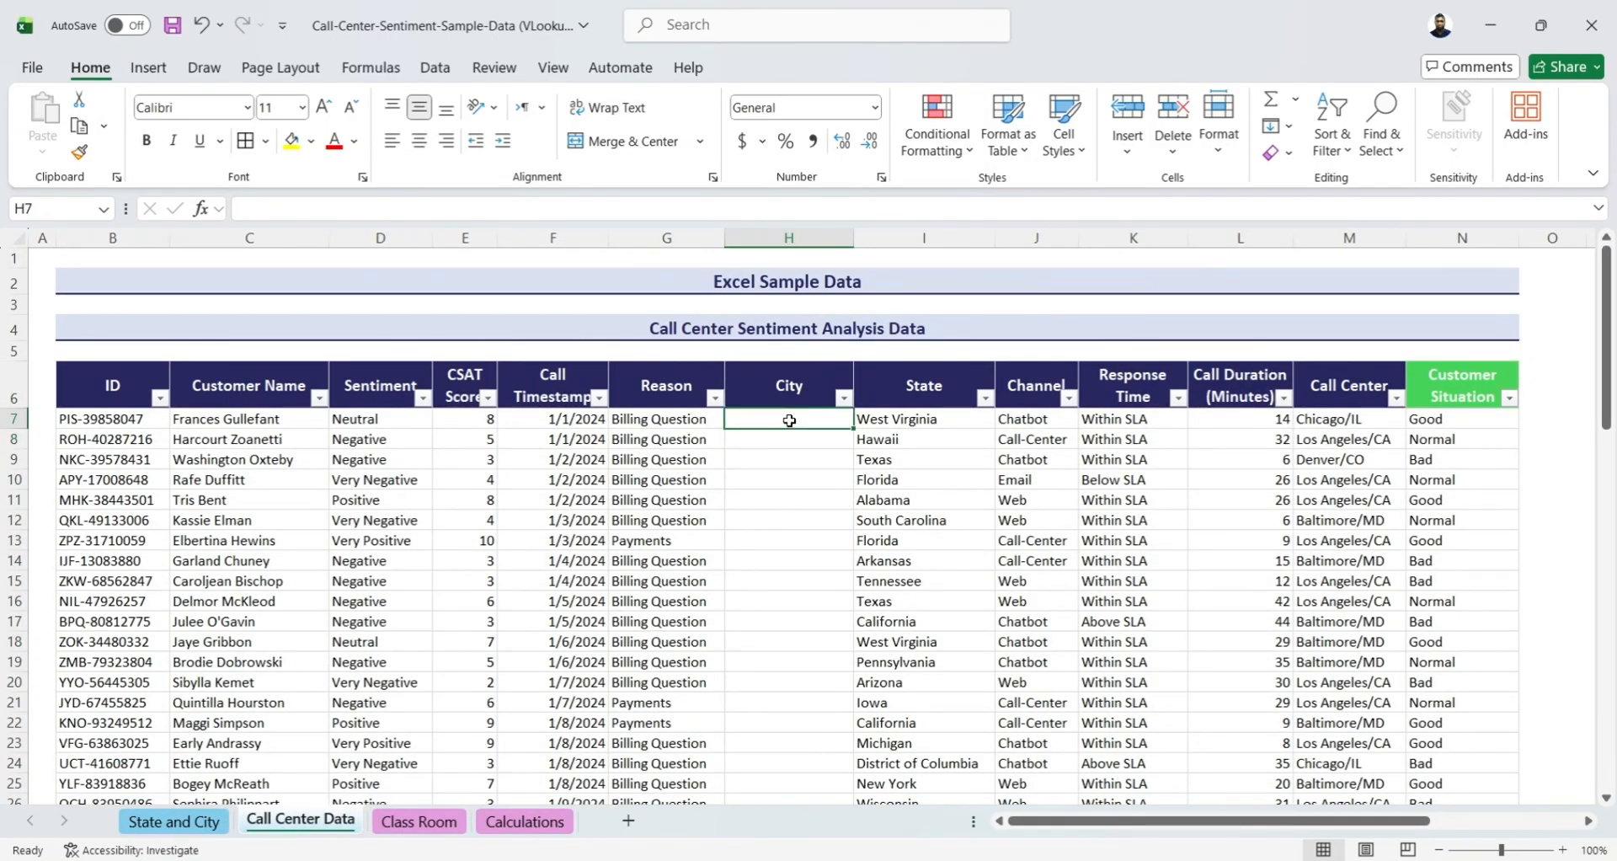
pyautogui.write('=')
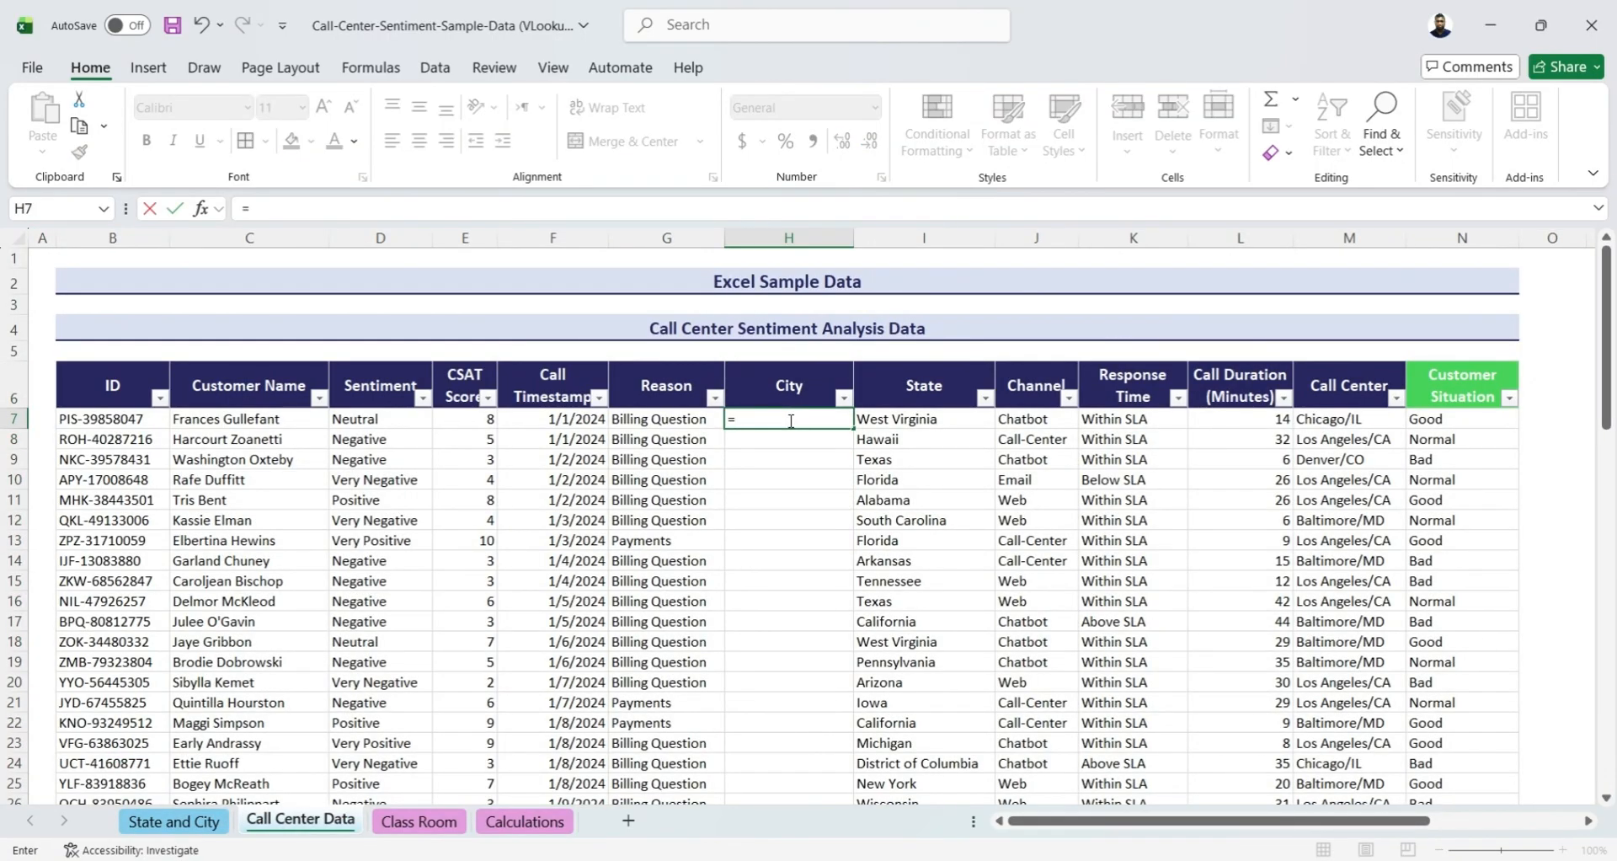
pyautogui.write('vl')
pyautogui.press('Tab')
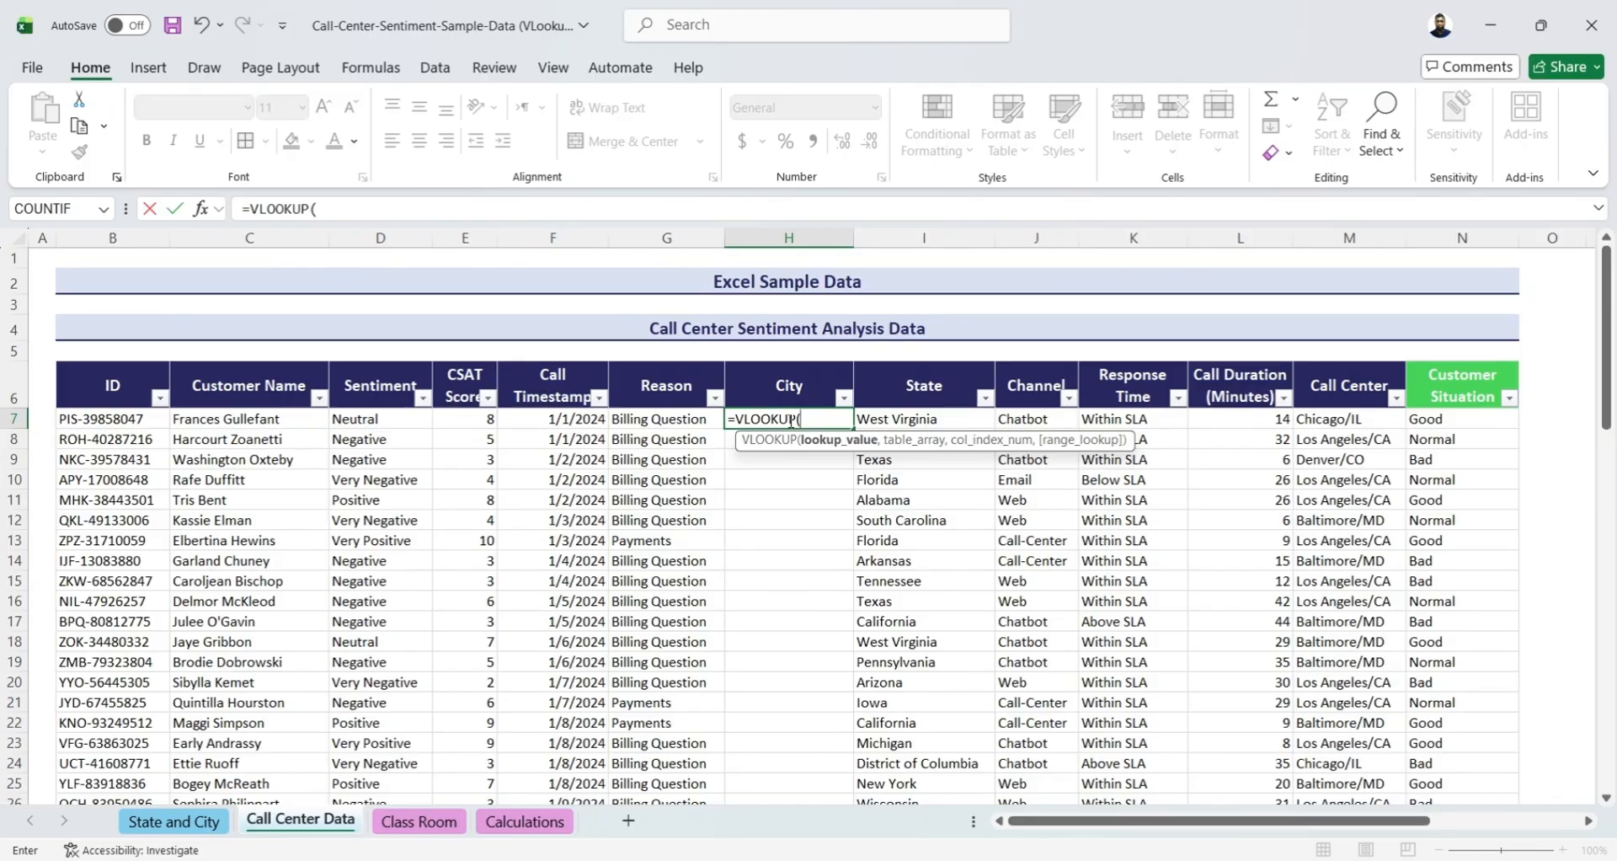
pyautogui.click(901, 418)
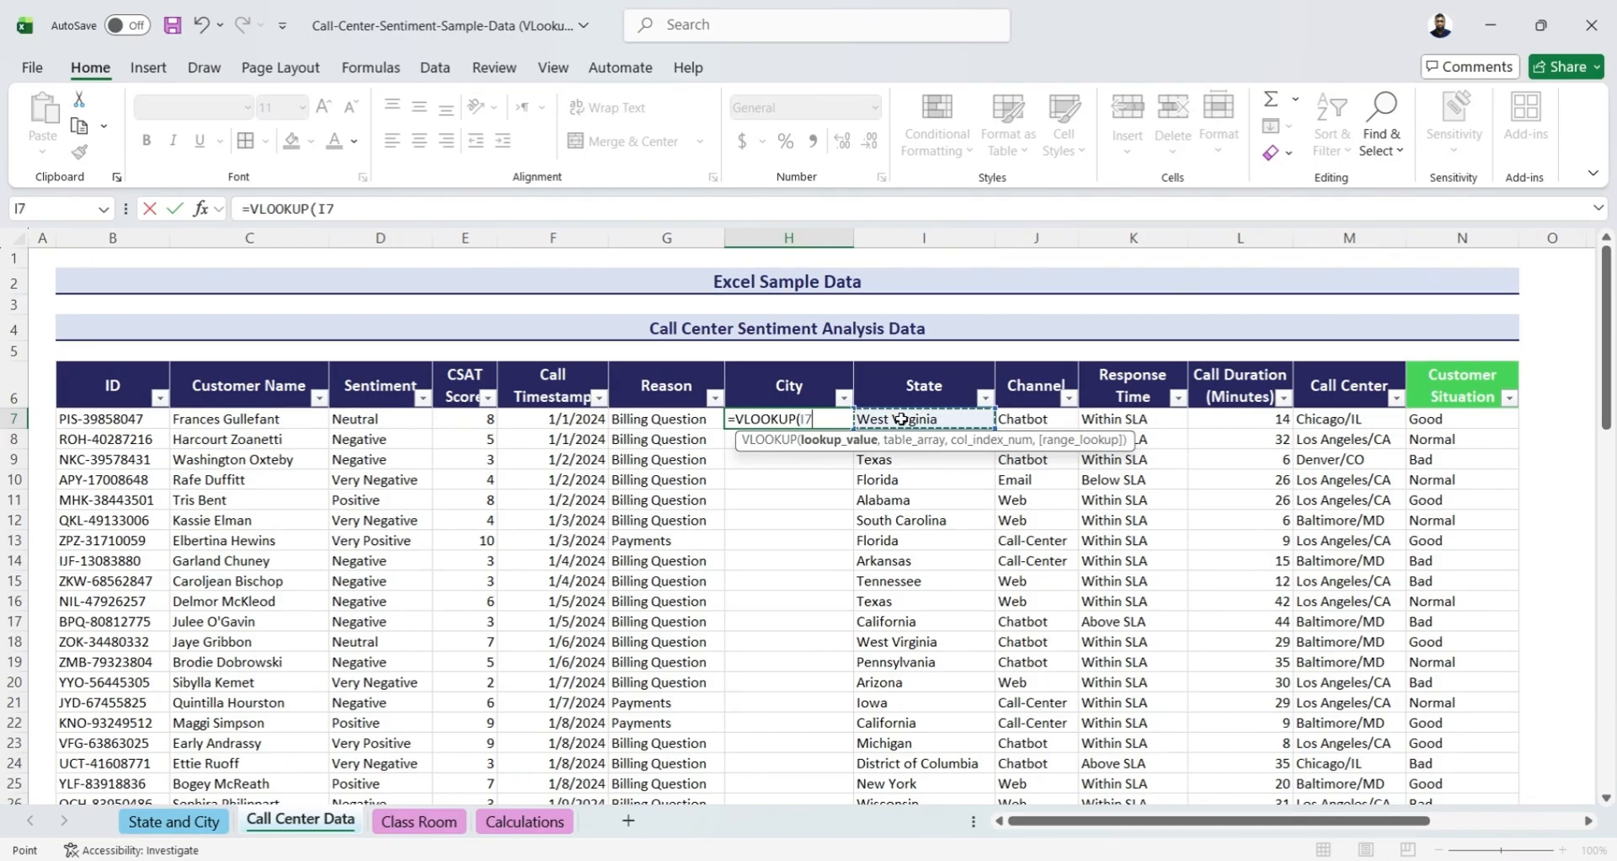
pyautogui.write(',')
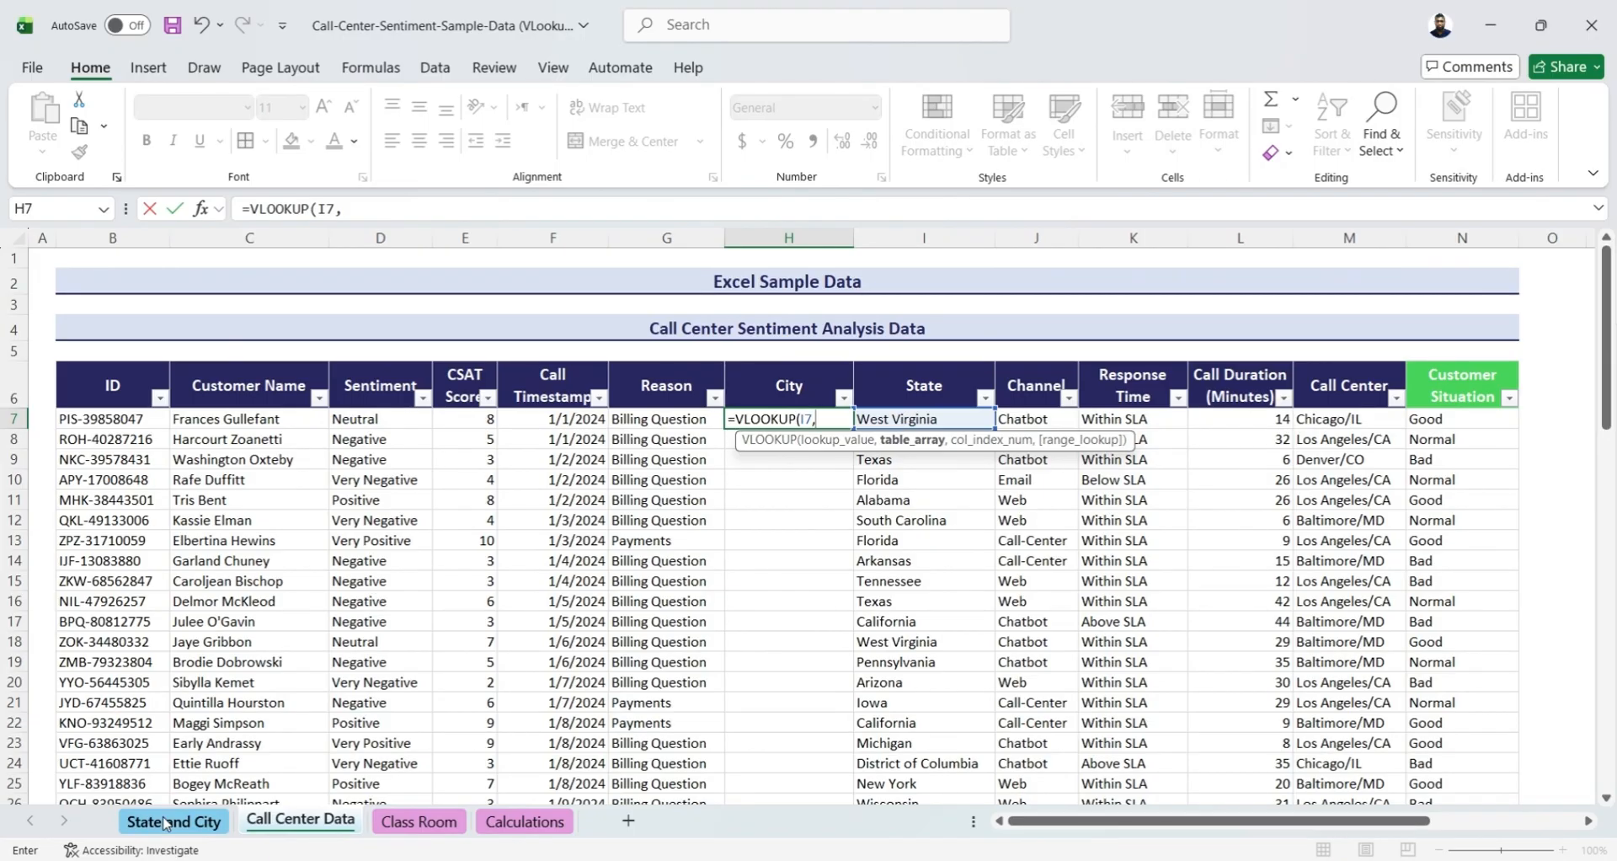
# Set the VLOOKUP table array to columns A:B of the State and City sheet
pyautogui.click(166, 823)
pyautogui.scroll(4, 93, 371)
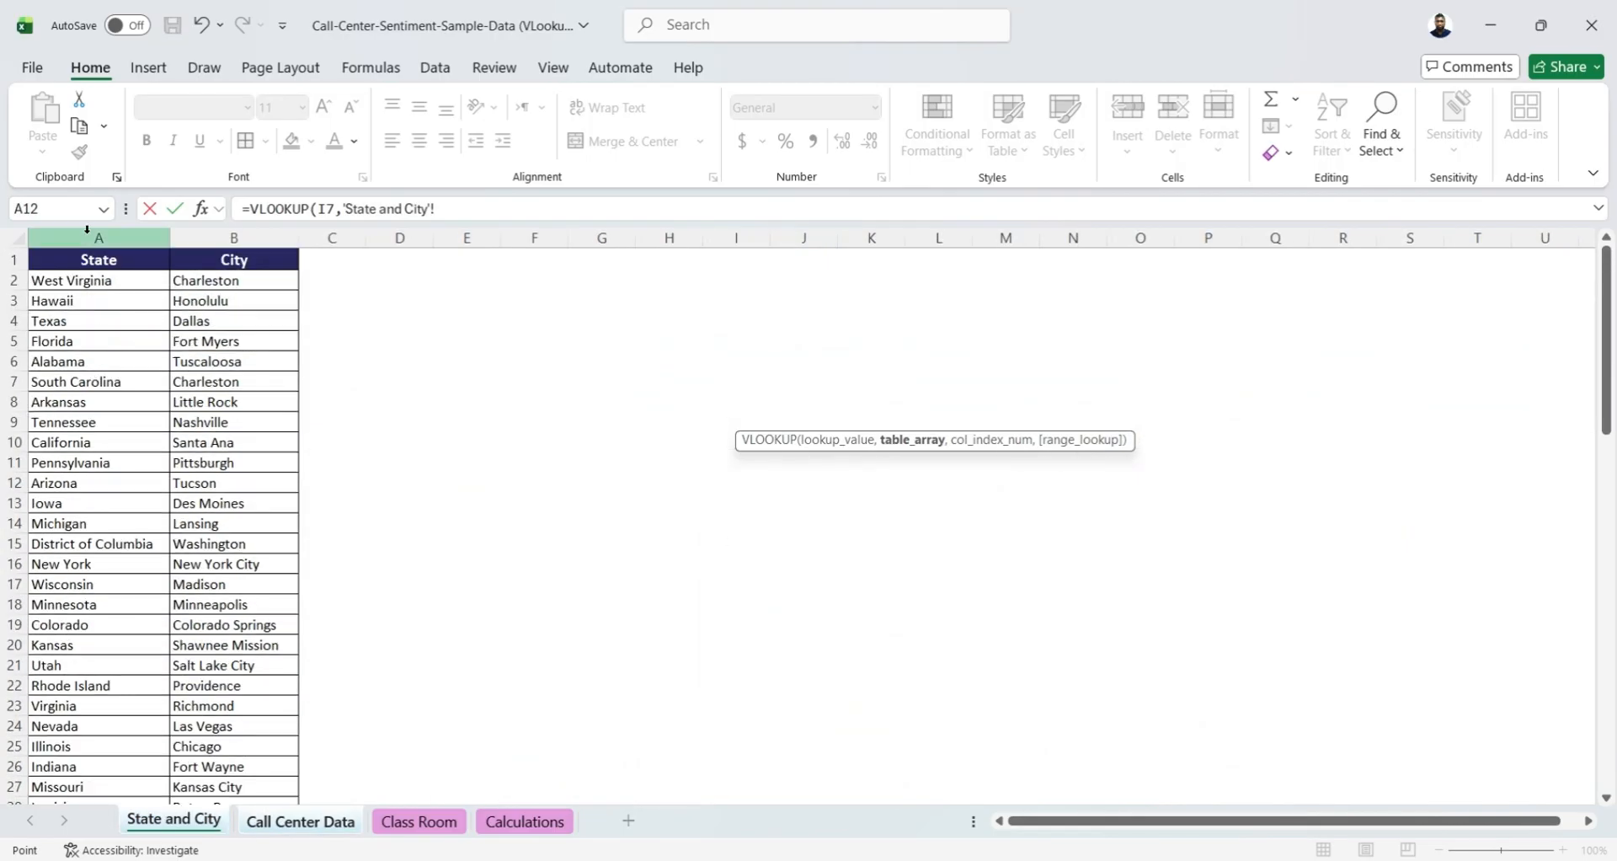
pyautogui.moveTo(87, 229); pyautogui.dragTo(209, 233)
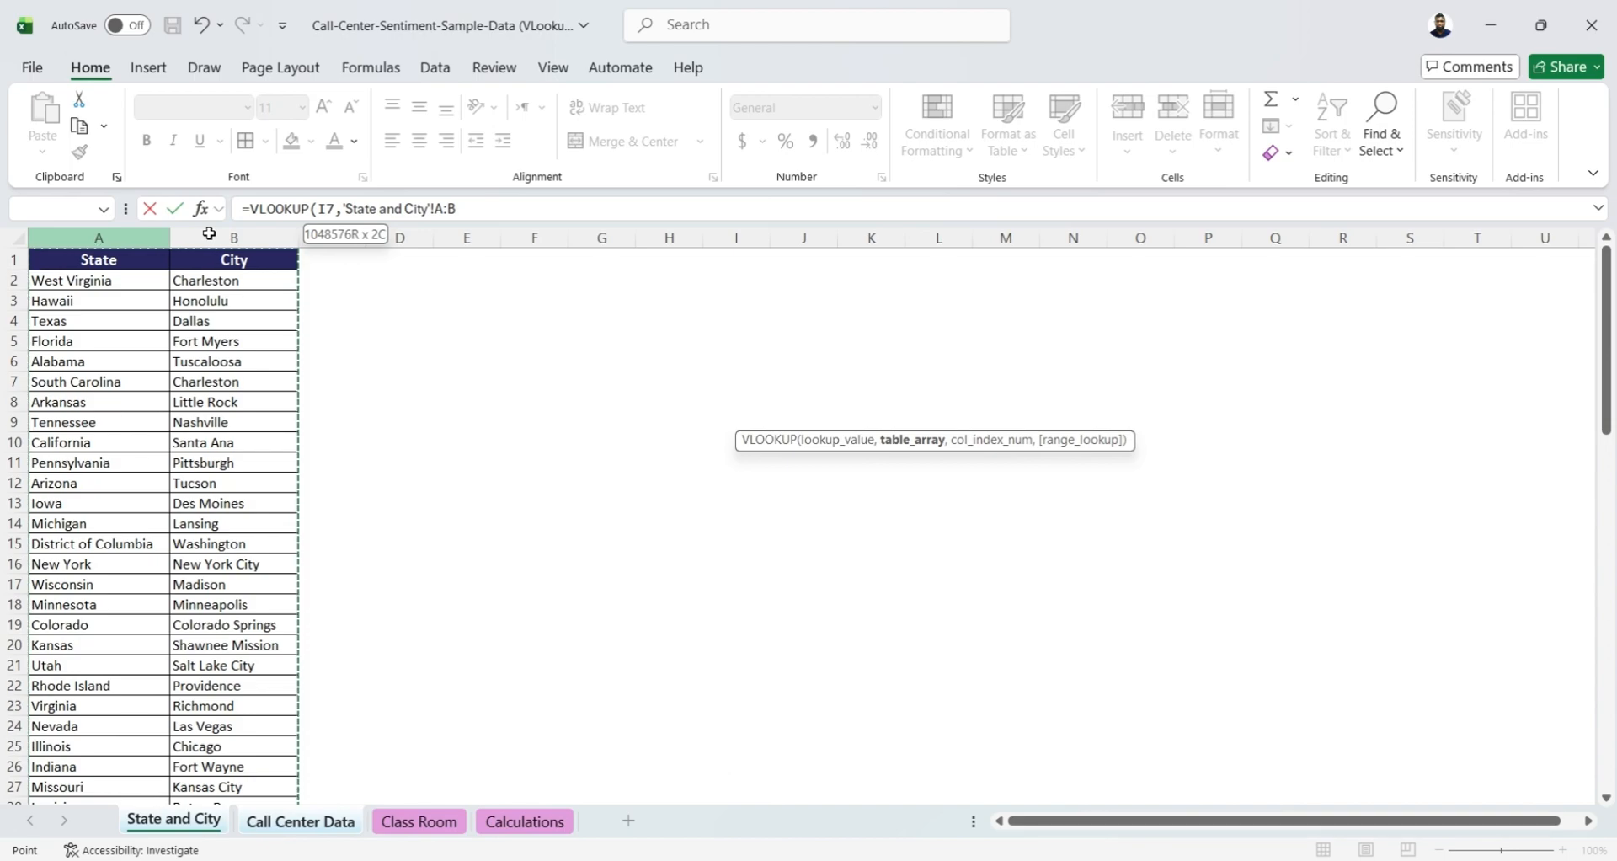
pyautogui.moveTo(209, 234); pyautogui.dragTo(207, 234)
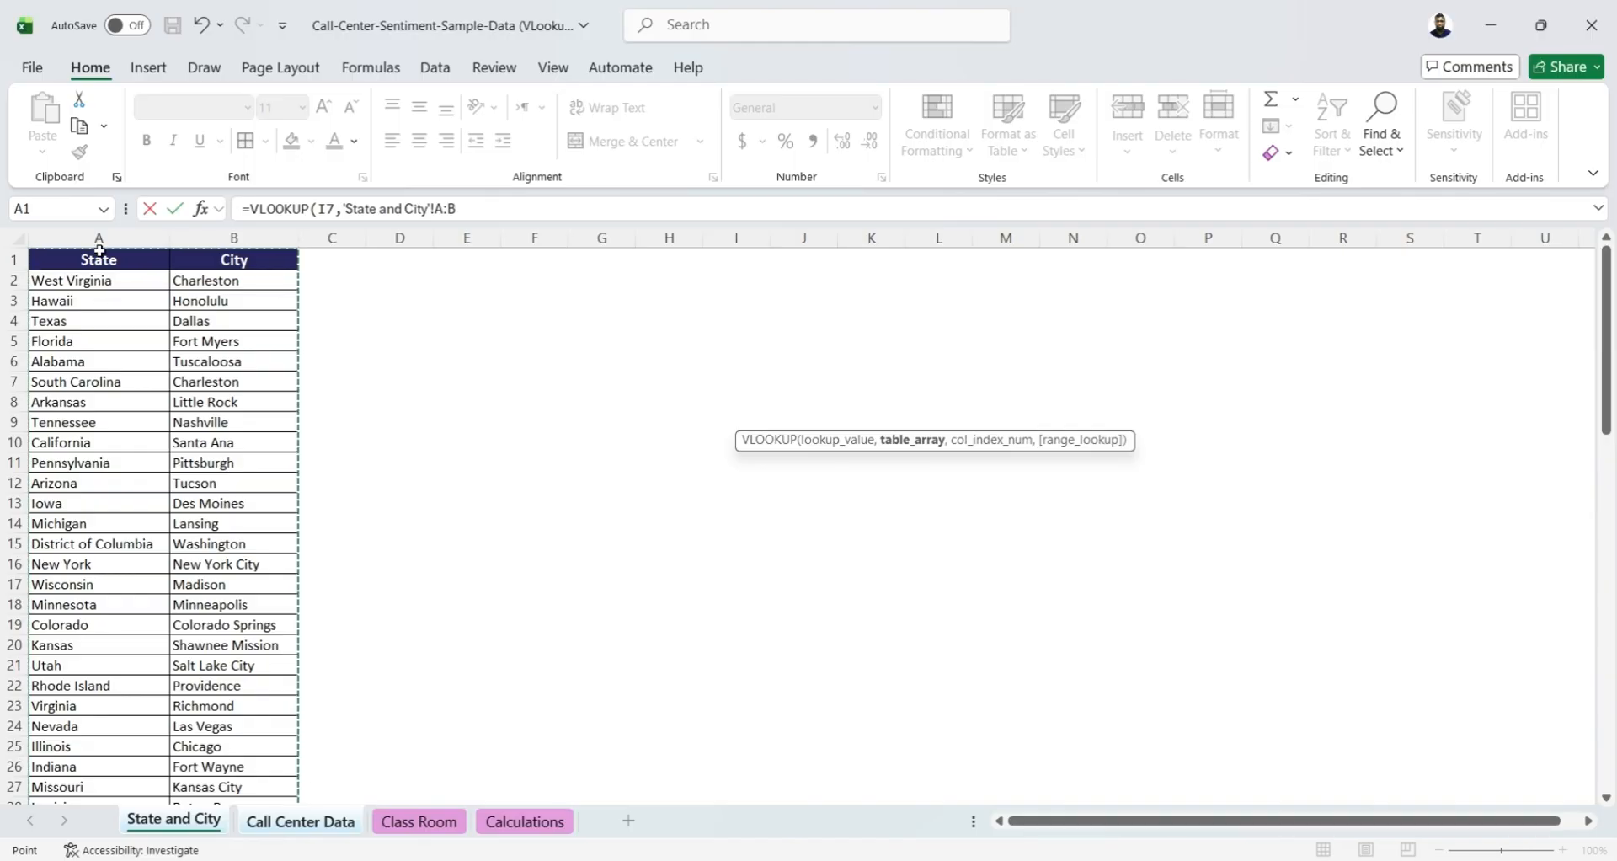
pyautogui.moveTo(98, 240); pyautogui.dragTo(190, 236)
pyautogui.write(',')
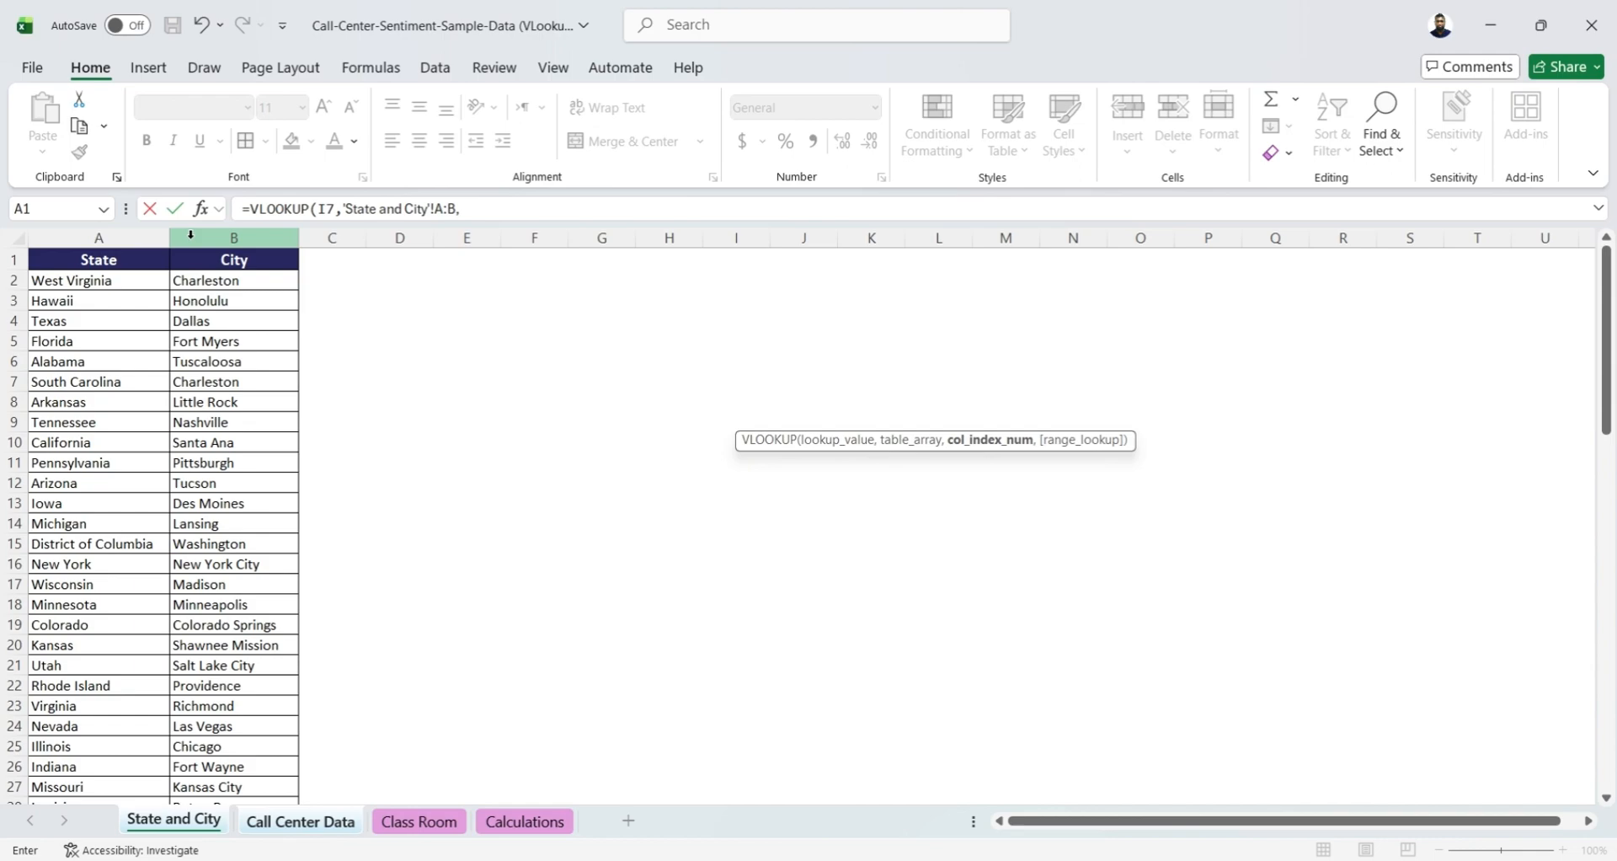
# Finish the City lookup formula with column index 2 and range lookup 0 for an exact match, and enter it
pyautogui.write(',')
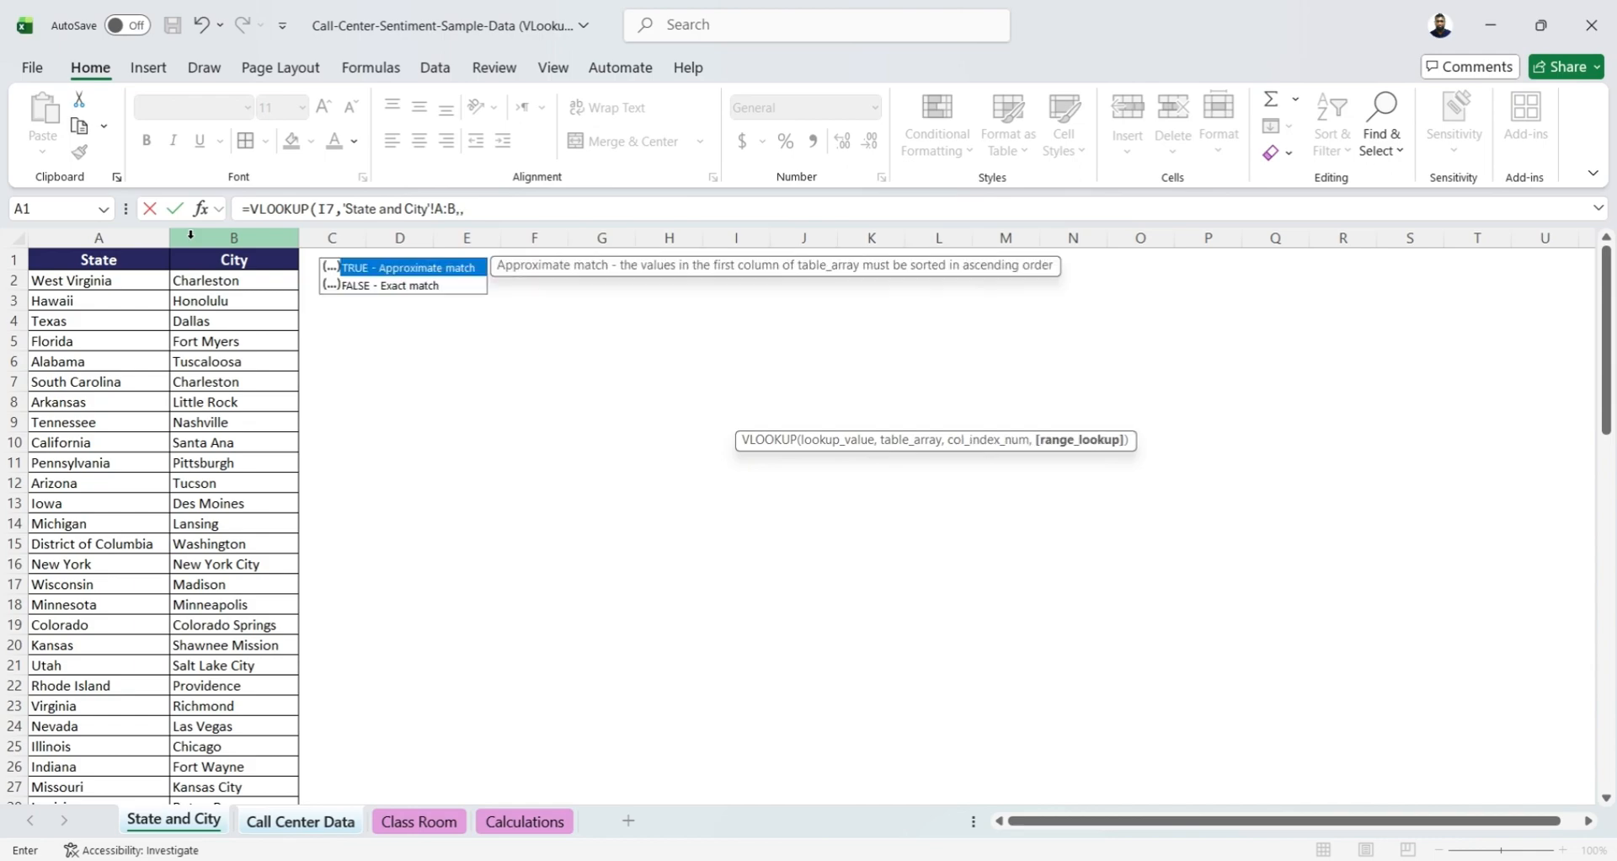
pyautogui.press('BackSpace')
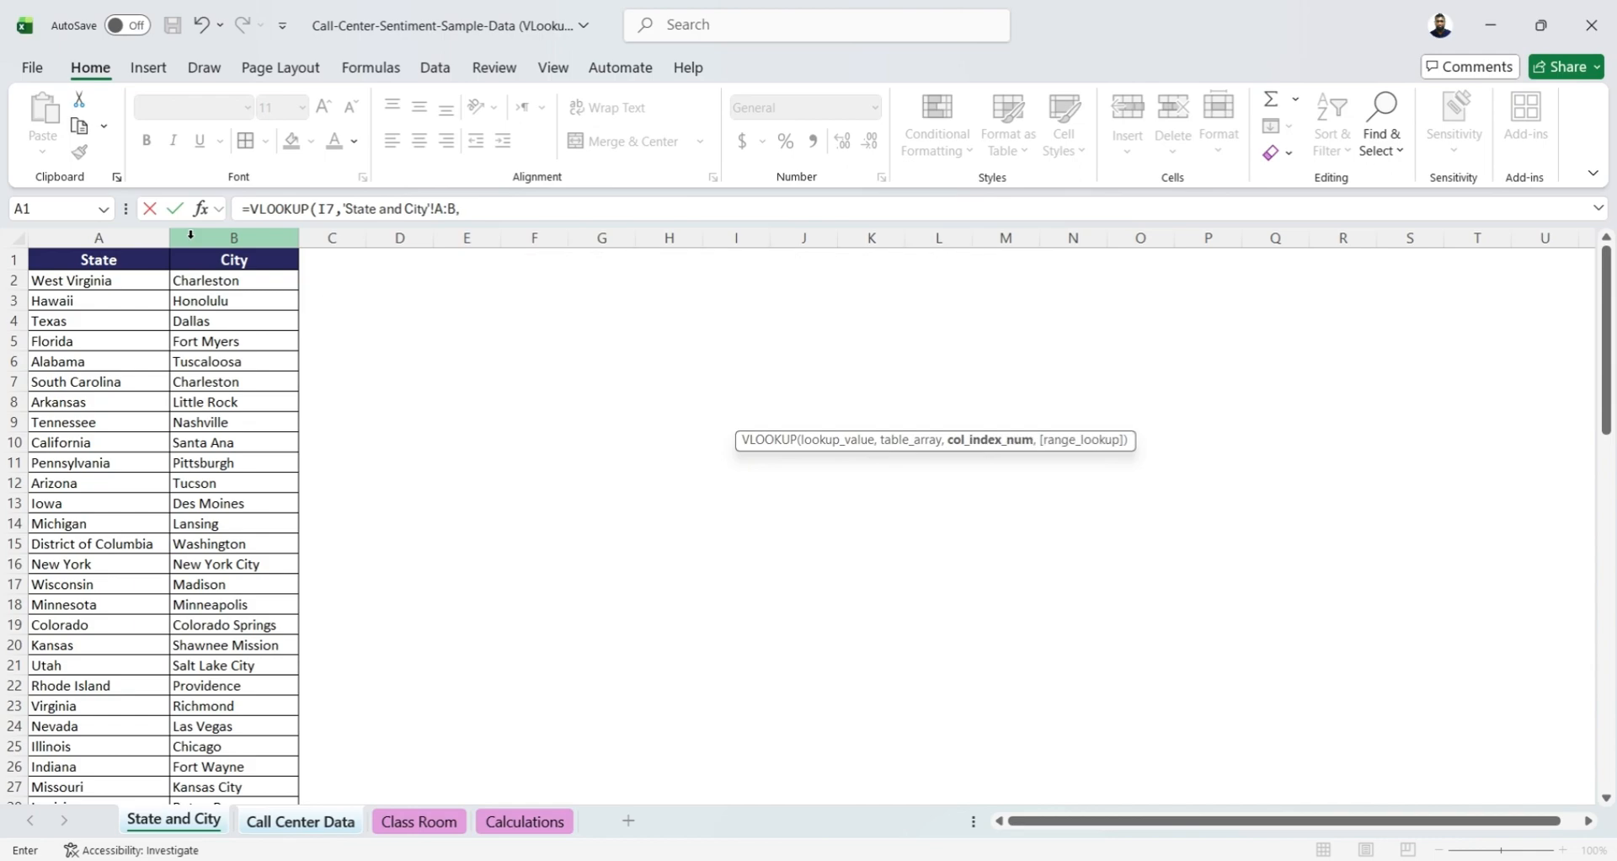
pyautogui.write('2,')
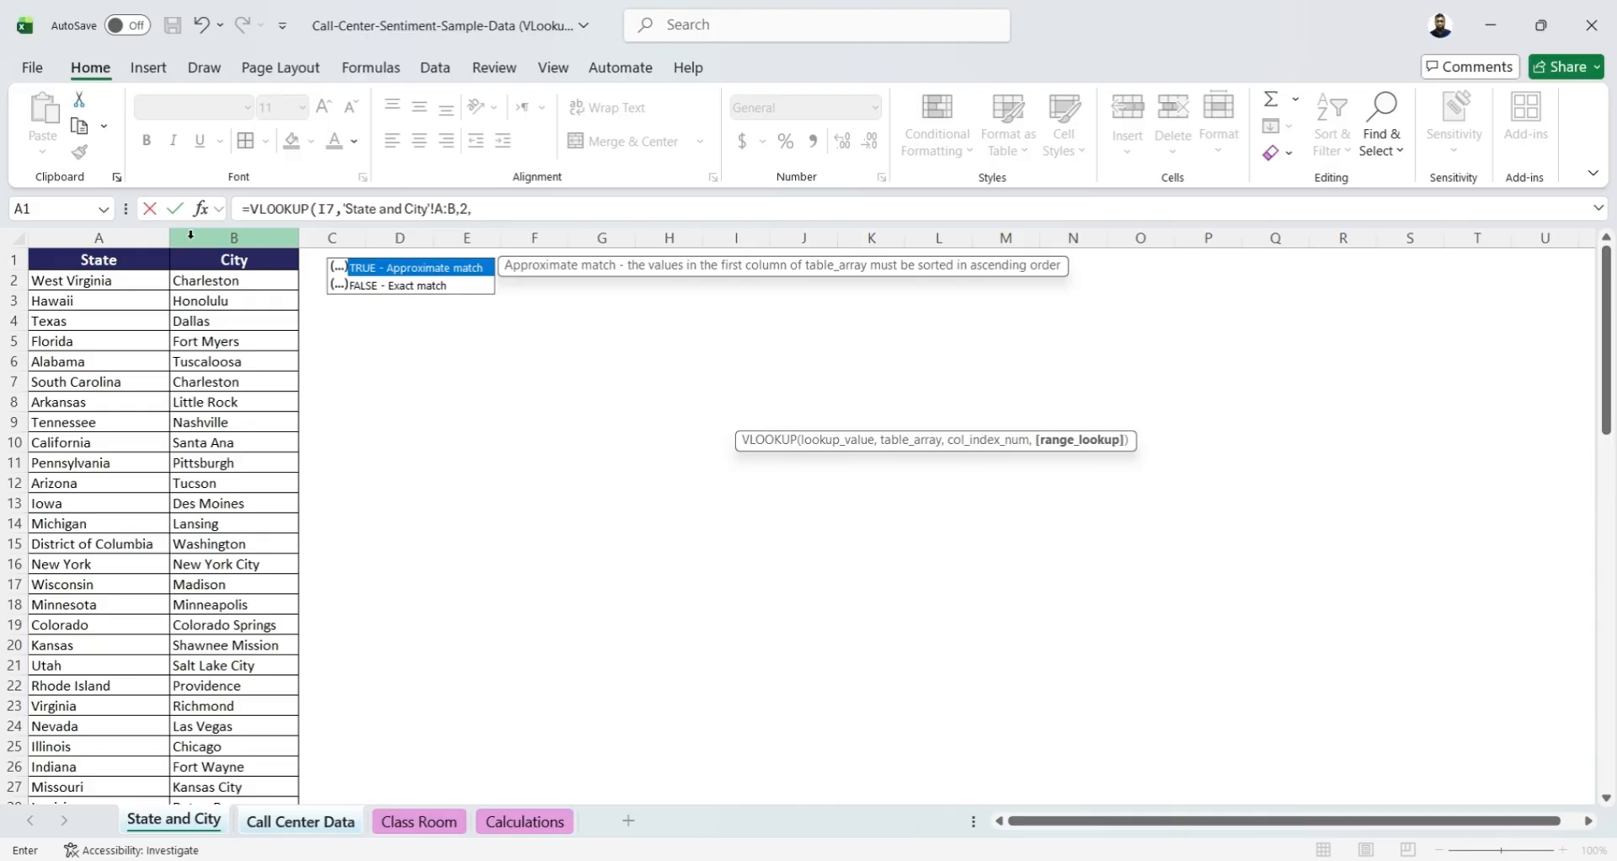
pyautogui.write('0')
pyautogui.write(')')
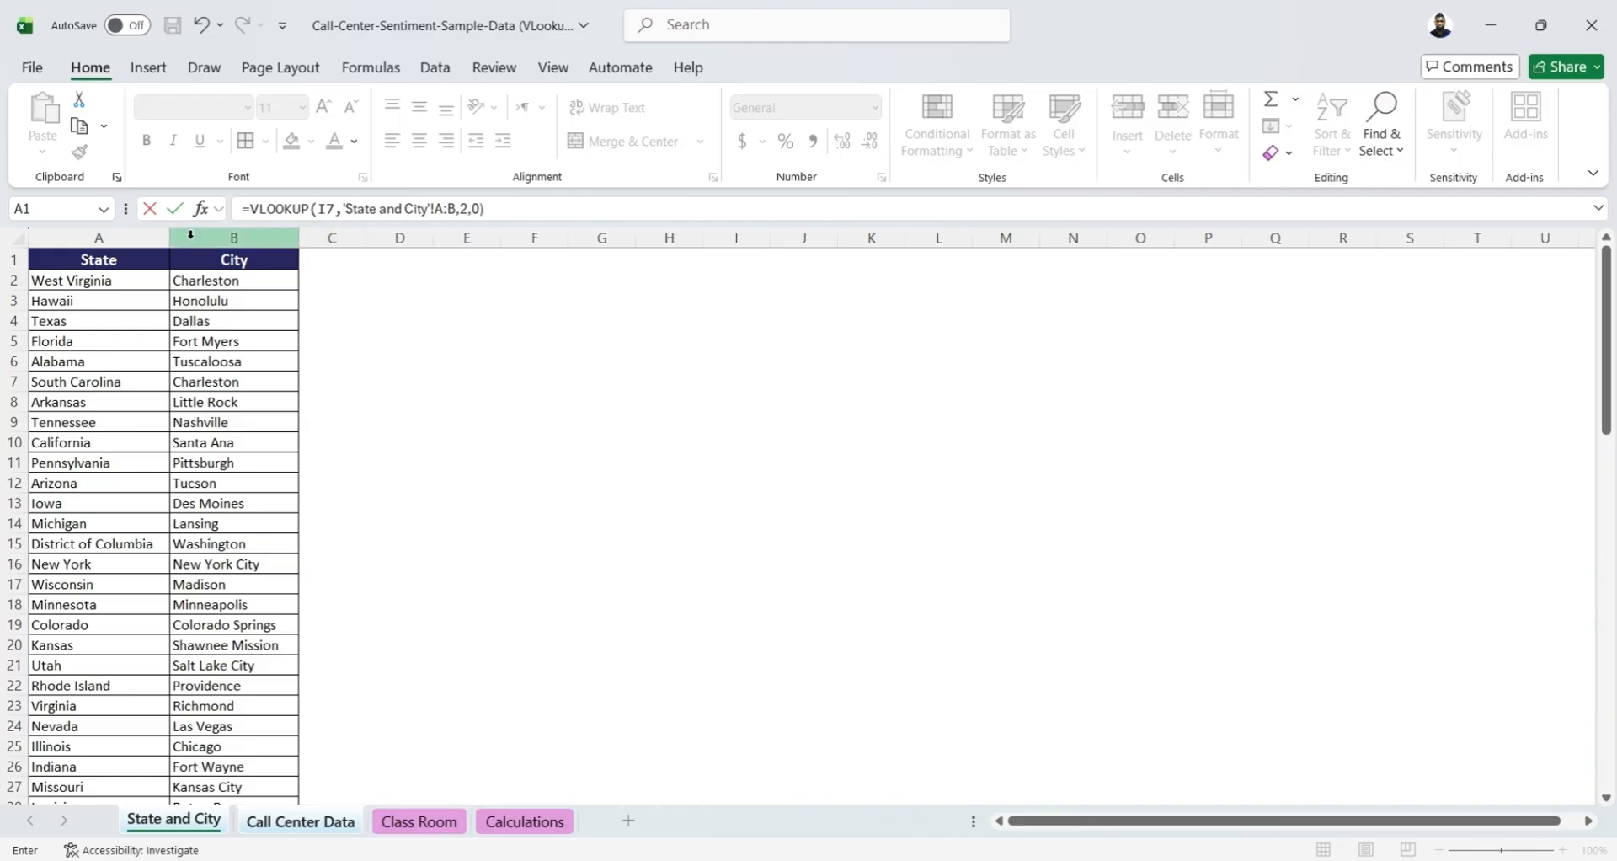
pyautogui.press('Return')
# Fill the VLOOKUP formula from H7 down the City column to the last data row, H76
pyautogui.press('Right')
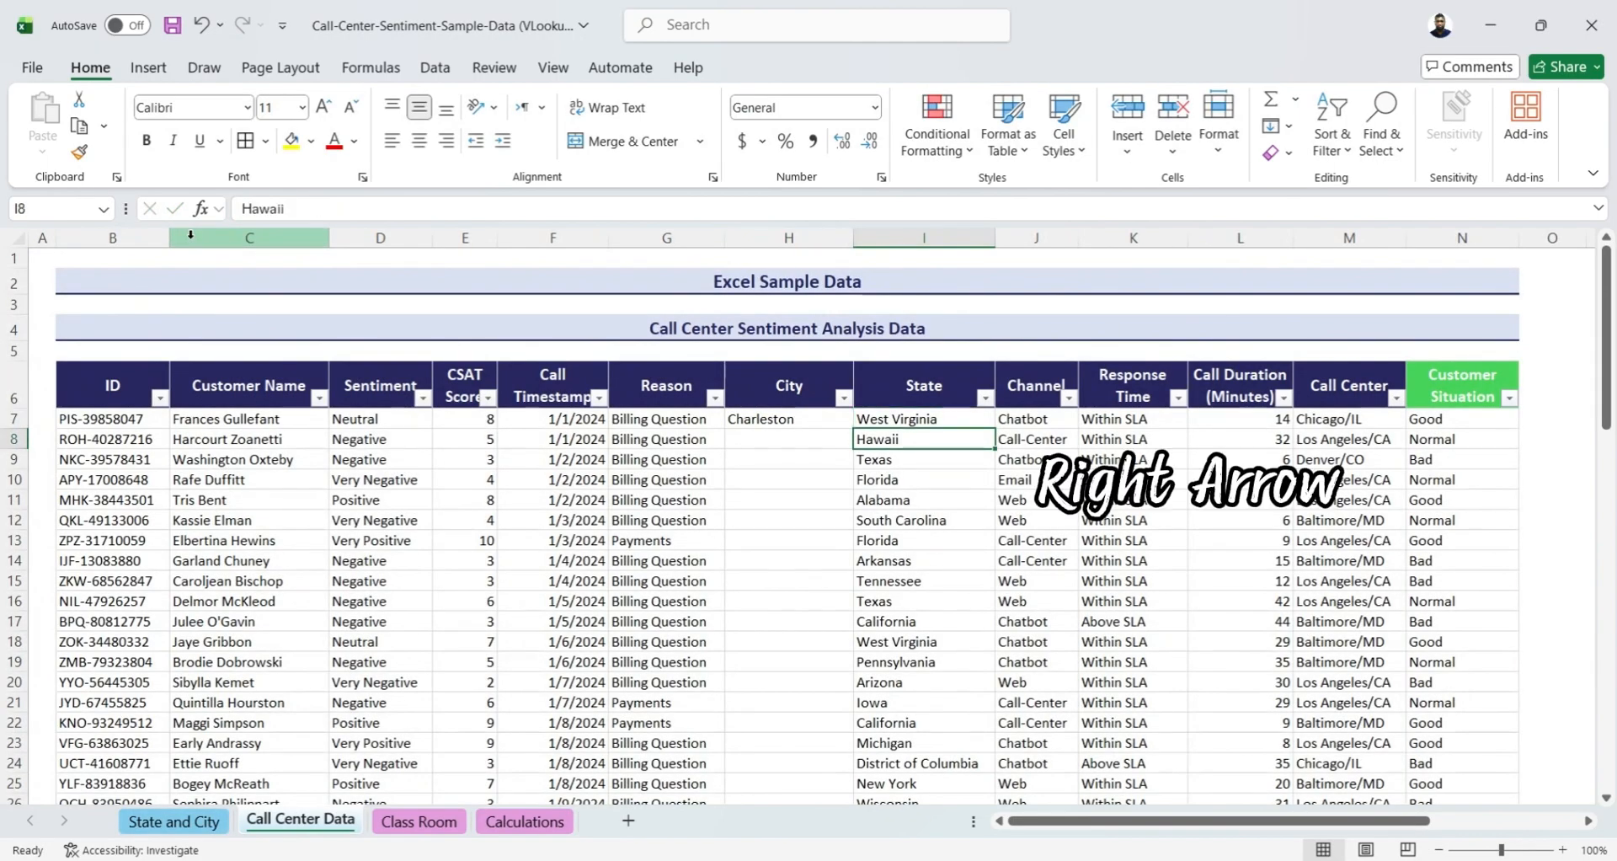
pyautogui.hotkey('ctrl', 'Down')
pyautogui.press('Left')
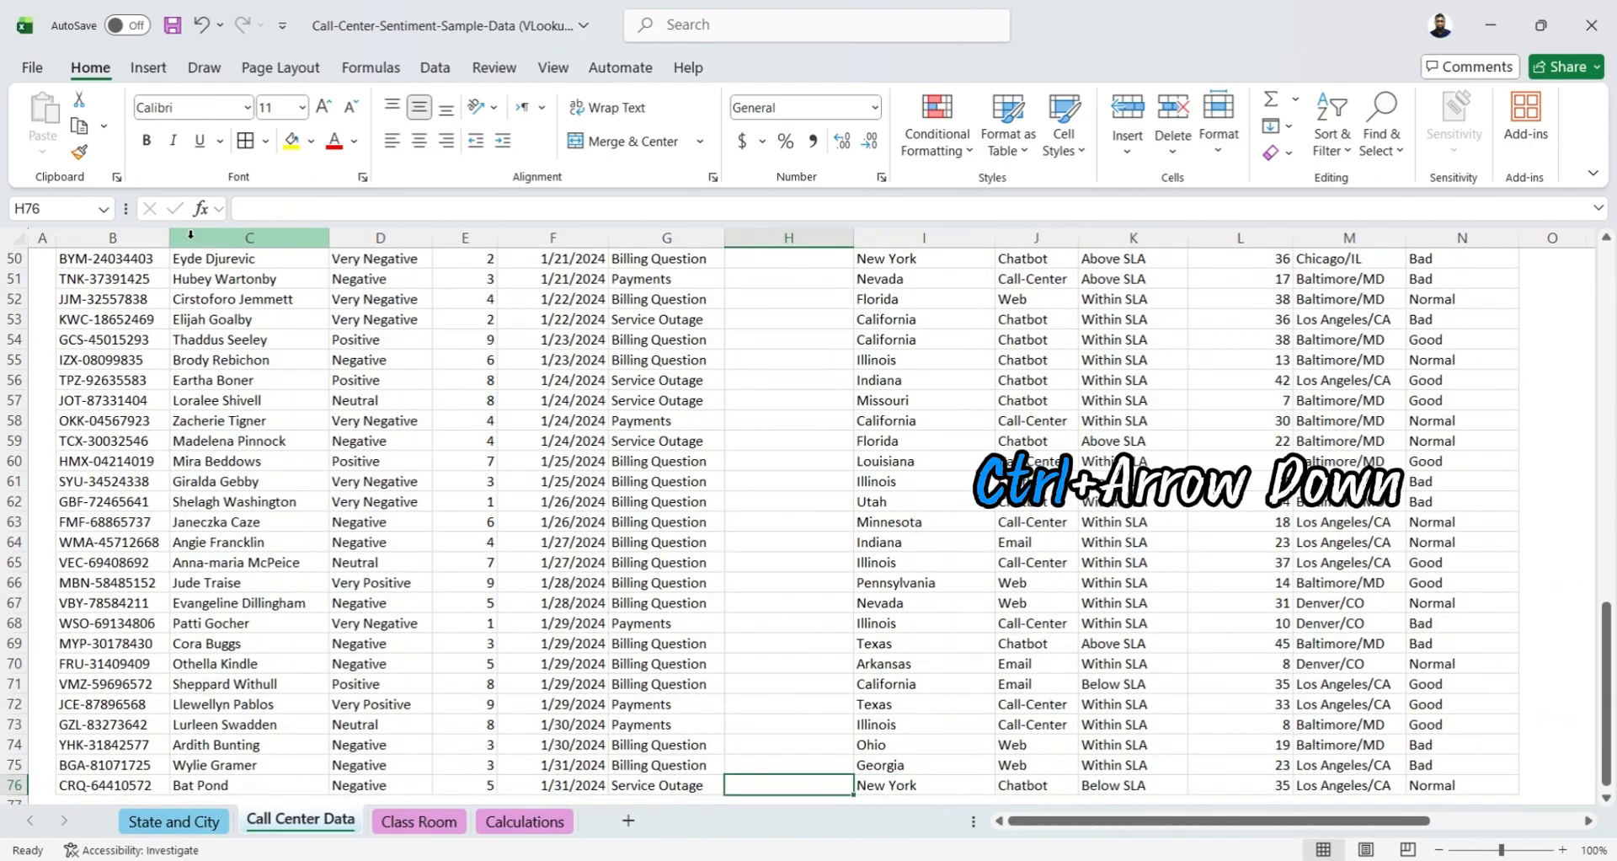
pyautogui.hotkey('ctrl', 'shift', 'Up')
pyautogui.hotkey('ctrl', 'd')
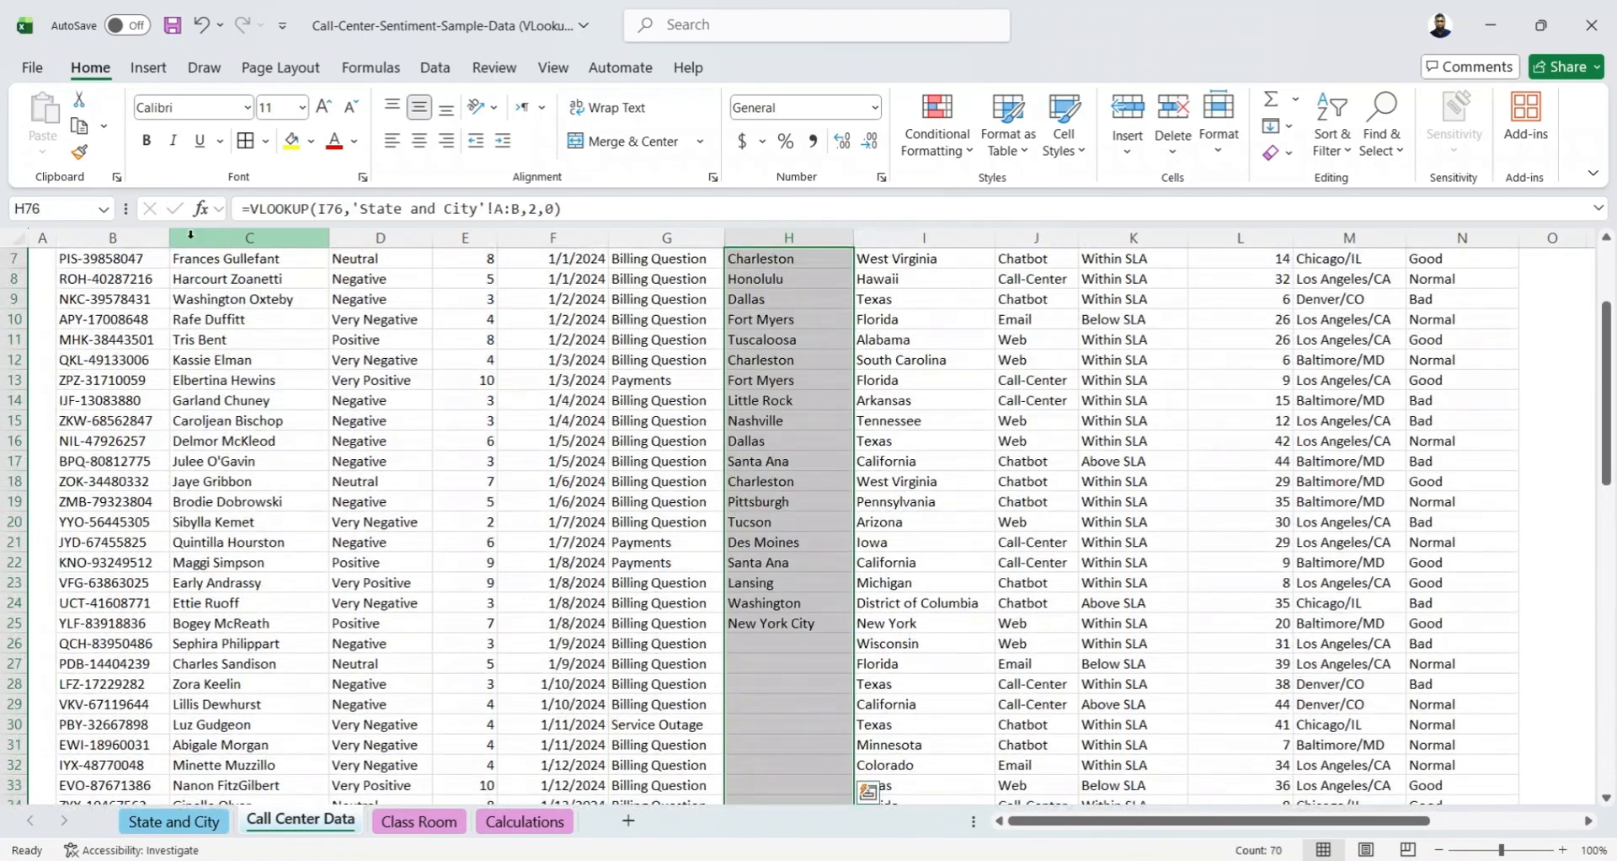
# Review the City column from the first data row to the last, checking the cities against their states
pyautogui.hotkey('ctrl', 'Up')
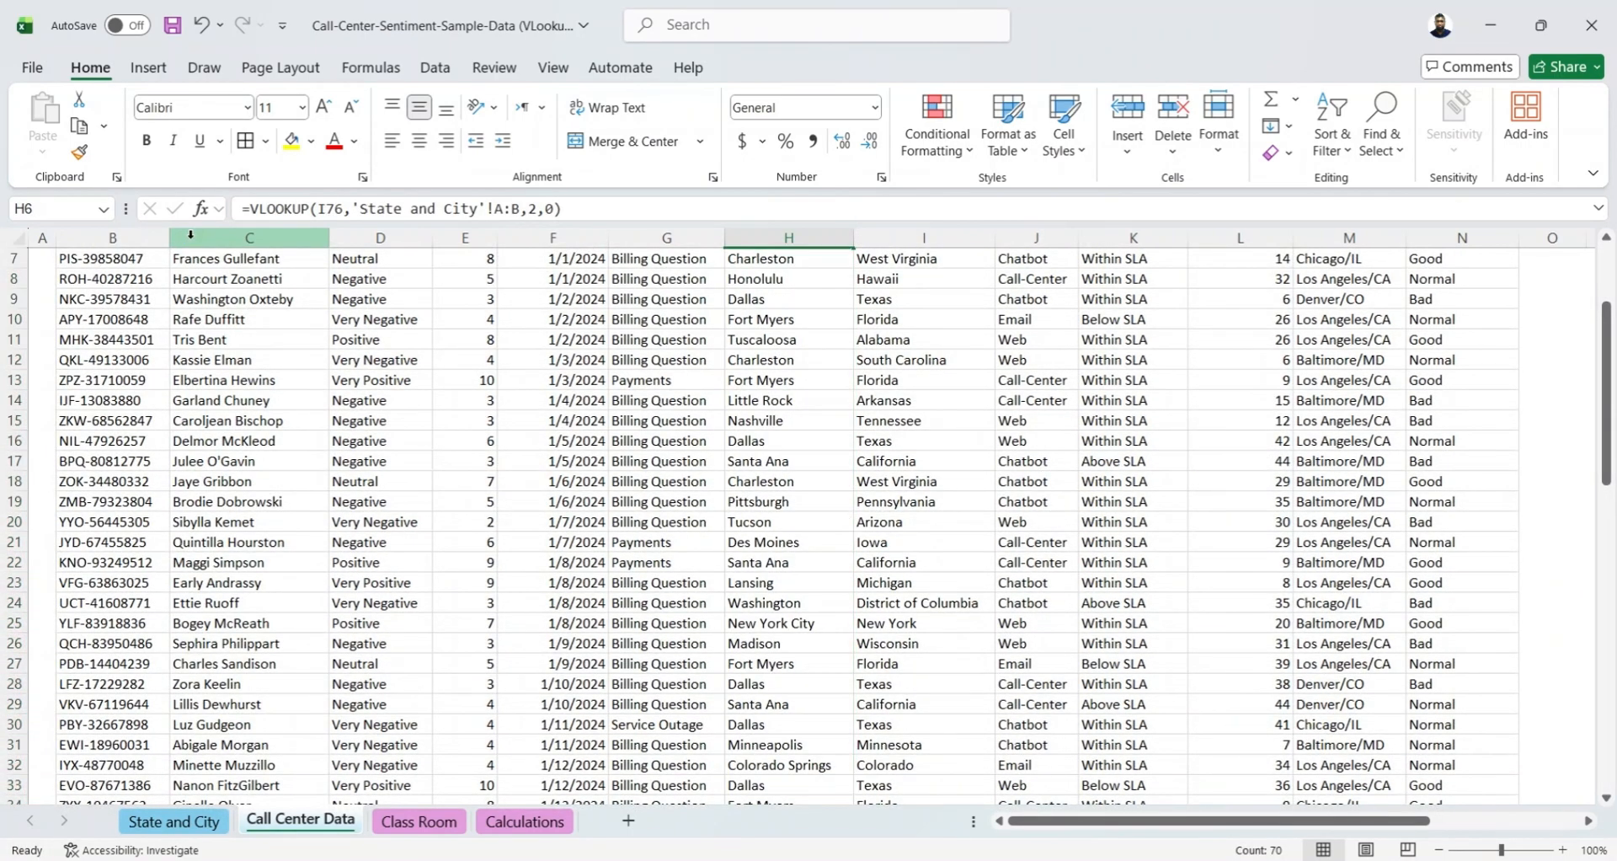
pyautogui.press('Down')
pyautogui.press('Down')
pyautogui.press('Down')
pyautogui.press('Down')
pyautogui.press('Down')
pyautogui.press('Down')
pyautogui.press('Down')
pyautogui.press('Down')
pyautogui.press('Down')
pyautogui.press('Down')
pyautogui.press('Down')
pyautogui.press('Down')
pyautogui.press('Down')
pyautogui.press('Down')
pyautogui.press('Down')
pyautogui.press('Down')
pyautogui.press('Down')
pyautogui.press('Down')
pyautogui.press('Down')
pyautogui.press('Down')
pyautogui.press('Down')
pyautogui.press('Down')
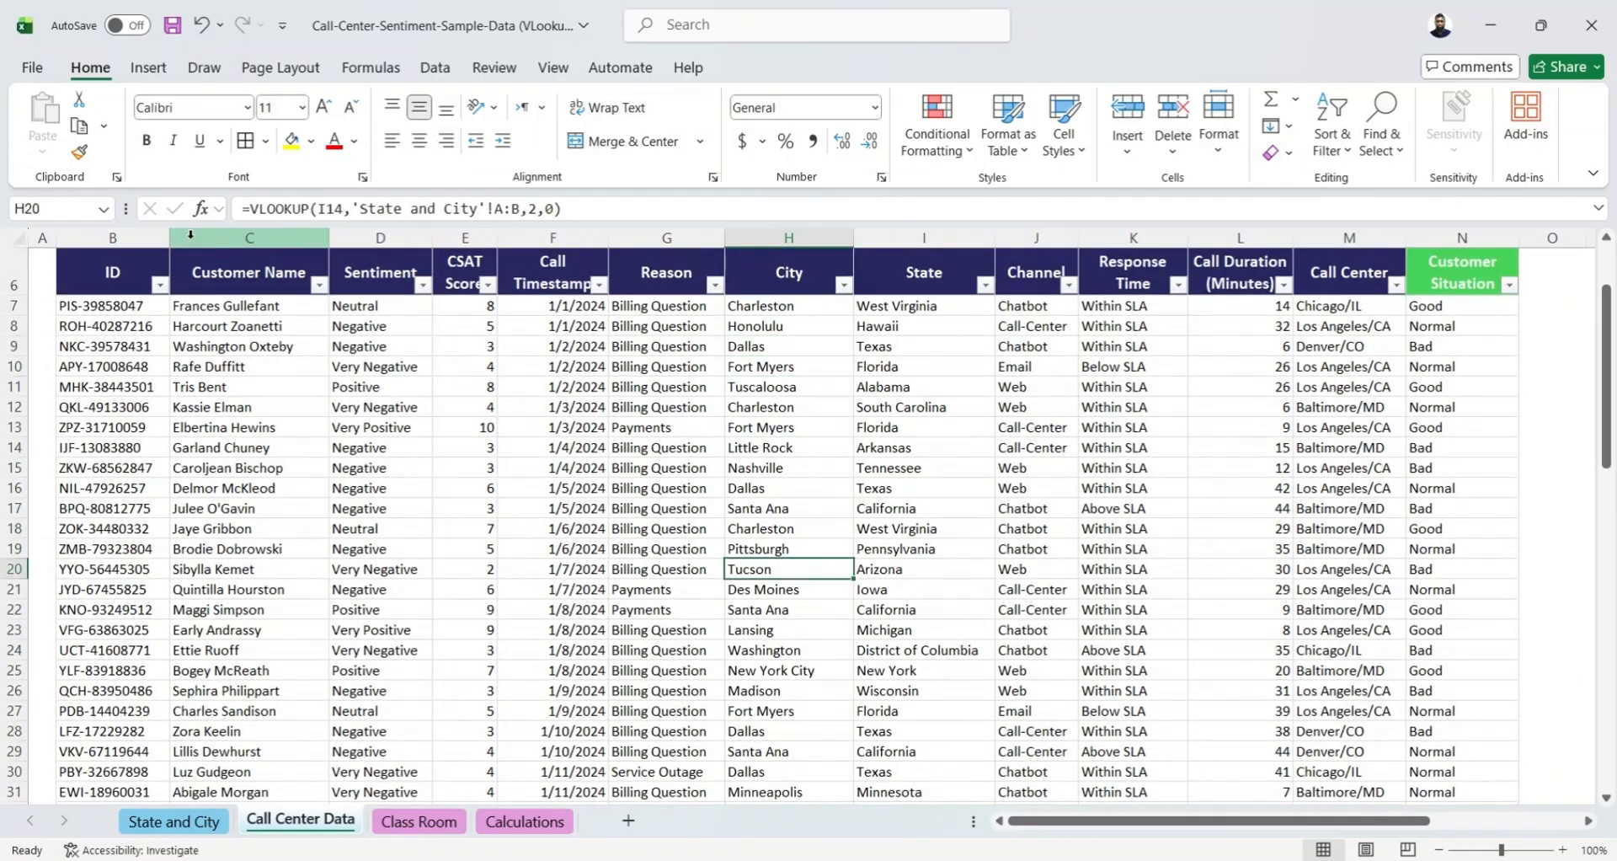
pyautogui.press('Down')
pyautogui.press('Down')
pyautogui.press('Down')
pyautogui.press('Down')
pyautogui.press('Down')
pyautogui.press('Down')
pyautogui.press('Down')
pyautogui.press('Down')
pyautogui.press('Down')
pyautogui.press('Down')
pyautogui.press('Down')
pyautogui.press('Down')
pyautogui.press('Down')
pyautogui.press('Down')
pyautogui.press('Down')
pyautogui.press('Down')
pyautogui.press('Down')
pyautogui.press('Down')
pyautogui.press('Down')
pyautogui.press('Down')
pyautogui.press('Up')
pyautogui.press('Up')
pyautogui.press('Up')
pyautogui.press('Up')
pyautogui.press('Up')
pyautogui.press('Up')
pyautogui.press('Up')
pyautogui.press('Up')
pyautogui.press('Up')
pyautogui.press('Up')
pyautogui.press('Up')
pyautogui.press('Up')
pyautogui.press('Up')
pyautogui.press('Up')
pyautogui.press('Up')
pyautogui.press('Up')
pyautogui.press('Up')
pyautogui.press('Up')
pyautogui.press('Up')
pyautogui.press('Up')
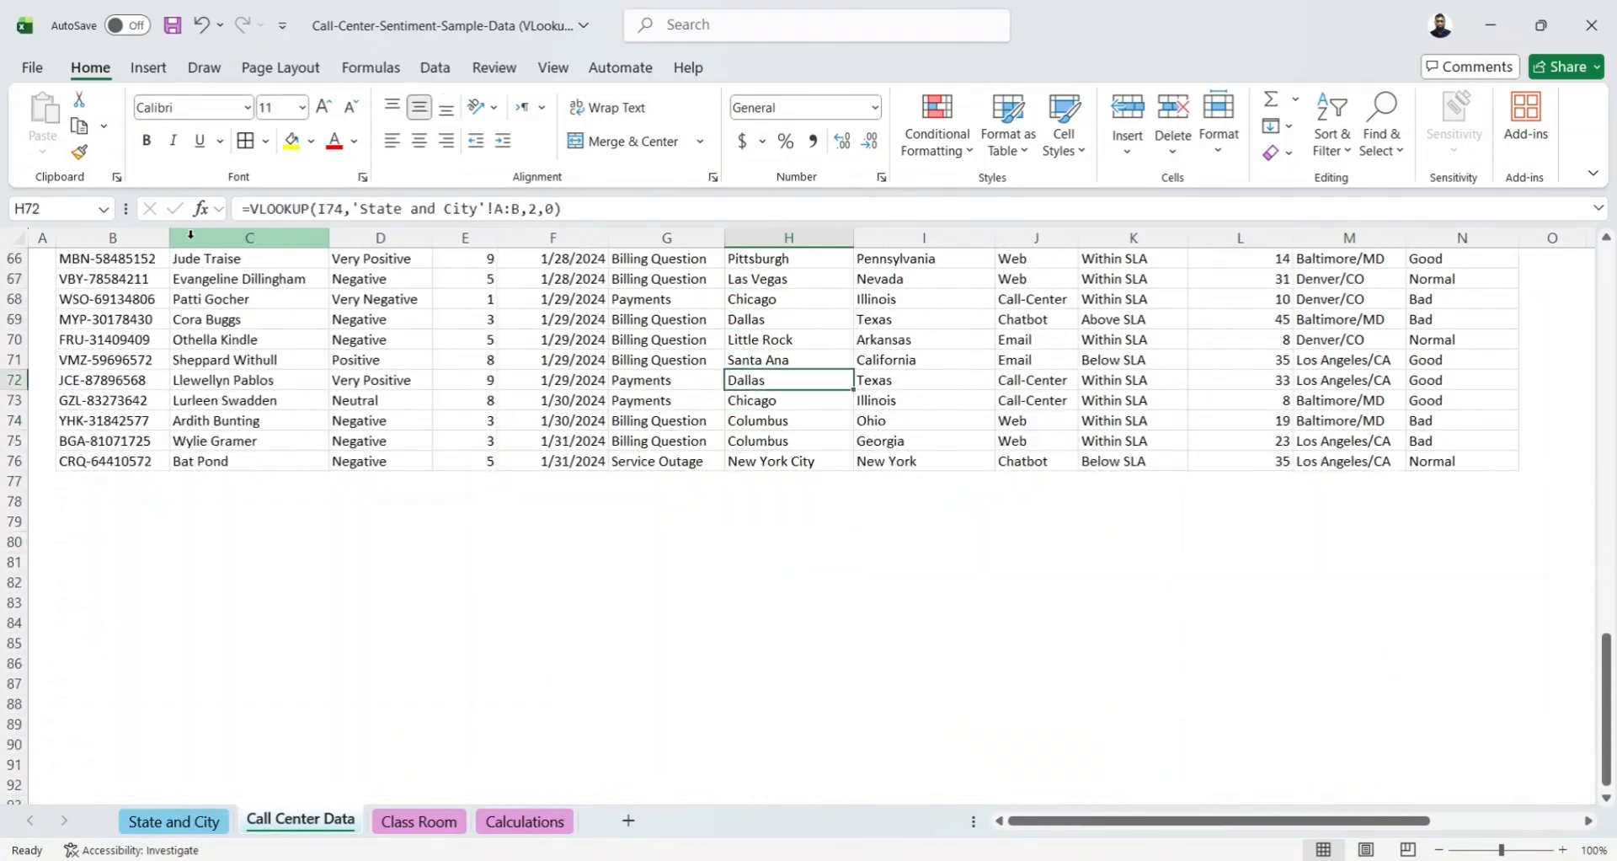
pyautogui.press('Up')
pyautogui.press('Up')
pyautogui.press('Up')
pyautogui.press('Up')
pyautogui.press('Up')
pyautogui.press('Up')
pyautogui.press('Up')
pyautogui.press('Up')
pyautogui.press('Up')
pyautogui.press('Up')
pyautogui.press('Up')
pyautogui.press('Up')
pyautogui.press('Up')
pyautogui.press('Up')
pyautogui.press('Up')
pyautogui.press('Up')
pyautogui.press('Up')
pyautogui.press('Up')
pyautogui.press('Up')
pyautogui.press('Up')
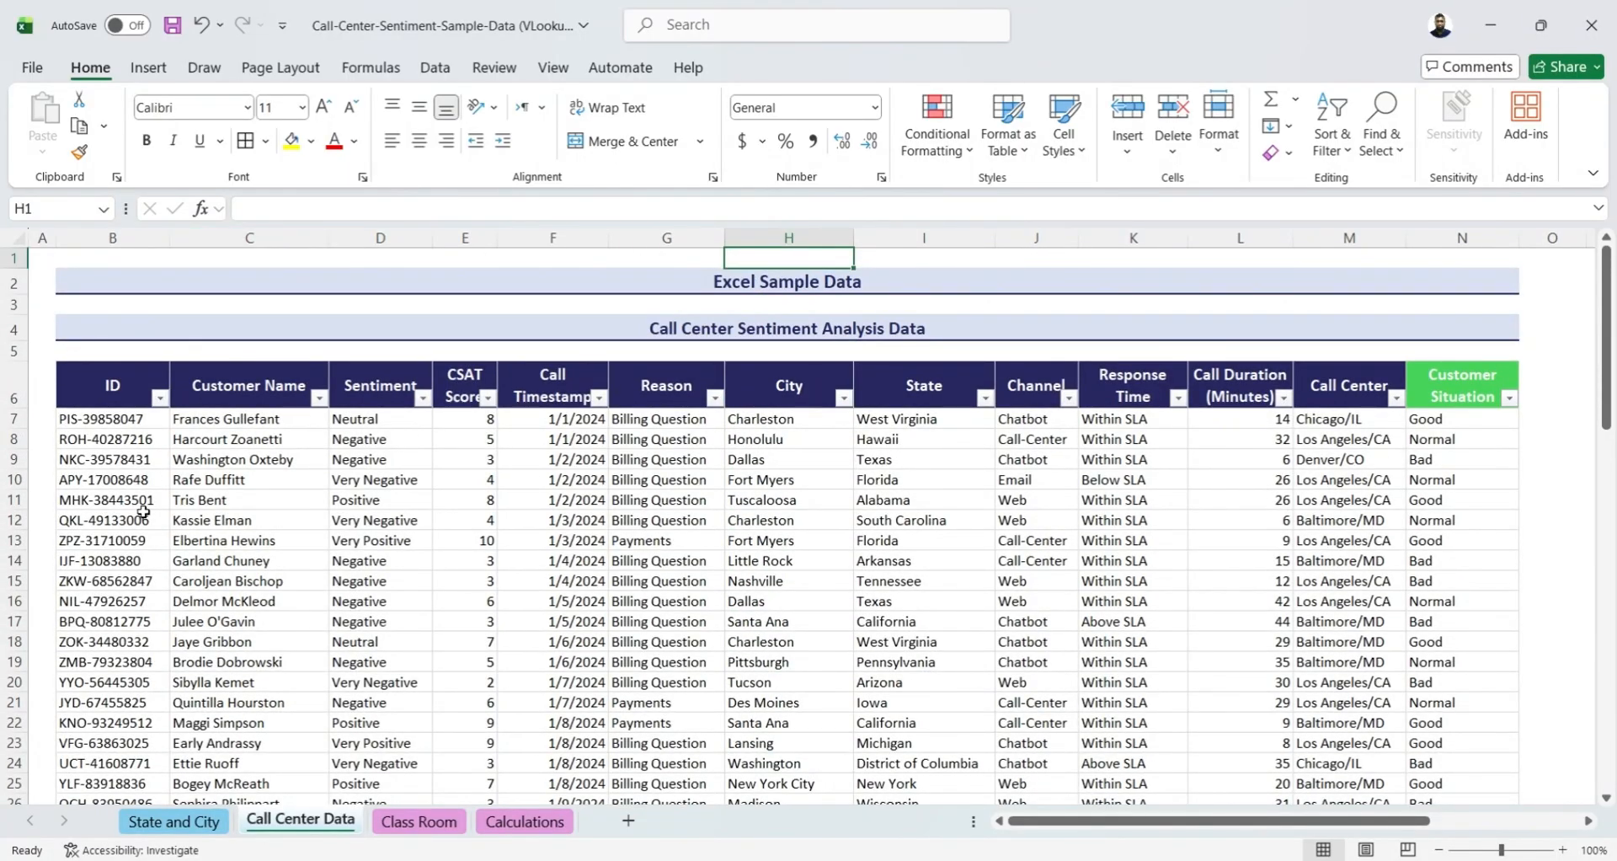
# Begin a VLOOKUP formula in Customer Name cell R7 of the small lookup table, using ID cell Q7 as the lookup value
pyautogui.moveTo(1073, 822)
pyautogui.mouseDown()
pyautogui.moveTo(1191, 830)
pyautogui.moveTo(1047, 848)
pyautogui.moveTo(1074, 849)
pyautogui.mouseUp()
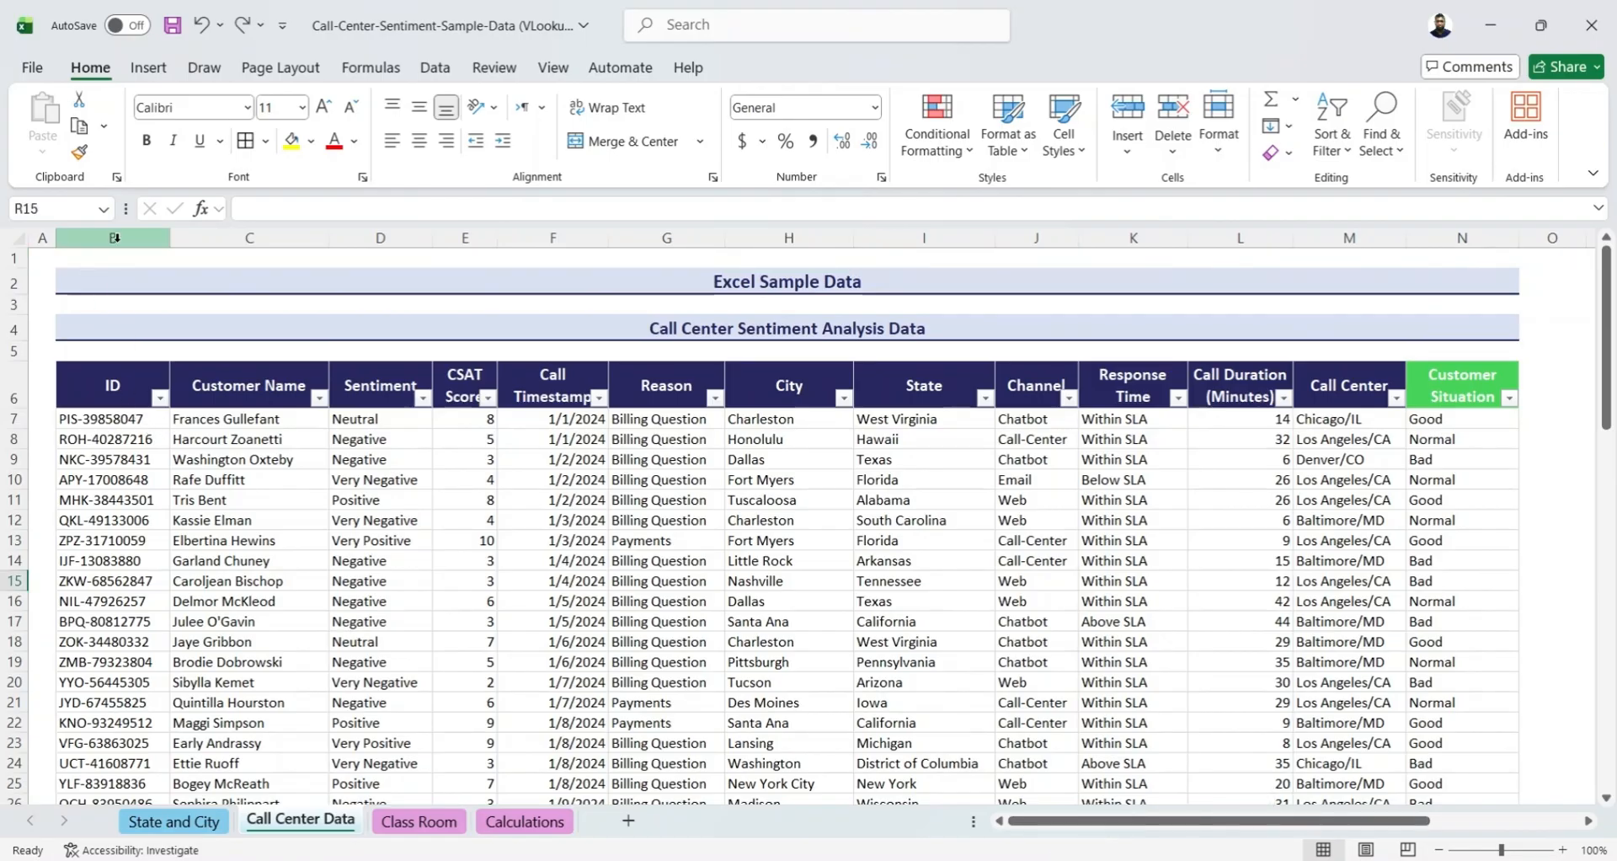
pyautogui.click(115, 239)
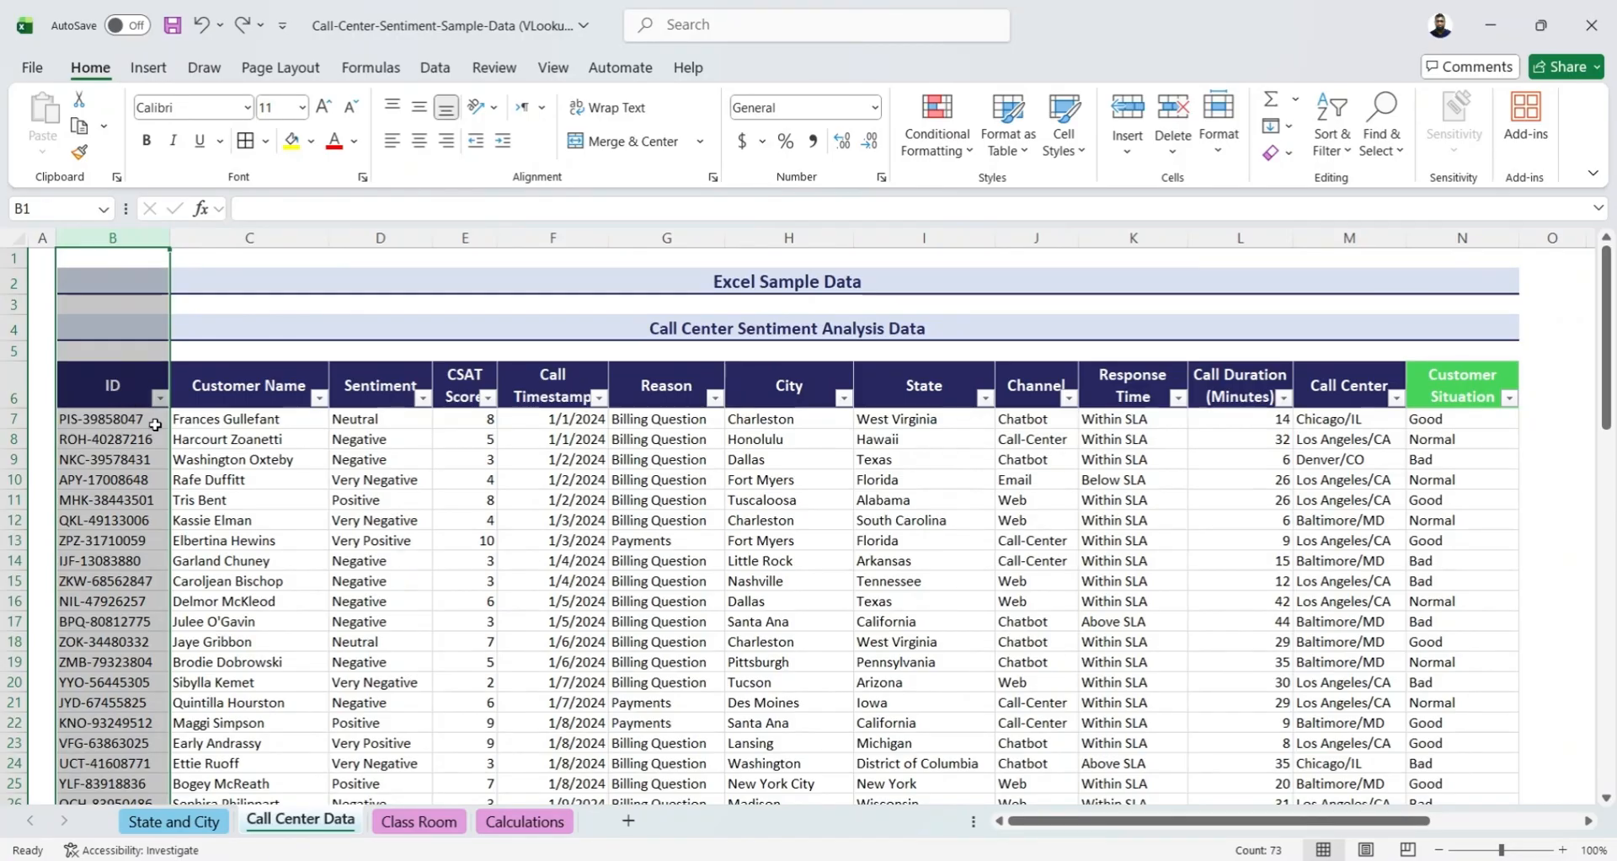
pyautogui.moveTo(1114, 821); pyautogui.dragTo(1264, 832)
pyautogui.click(1176, 412)
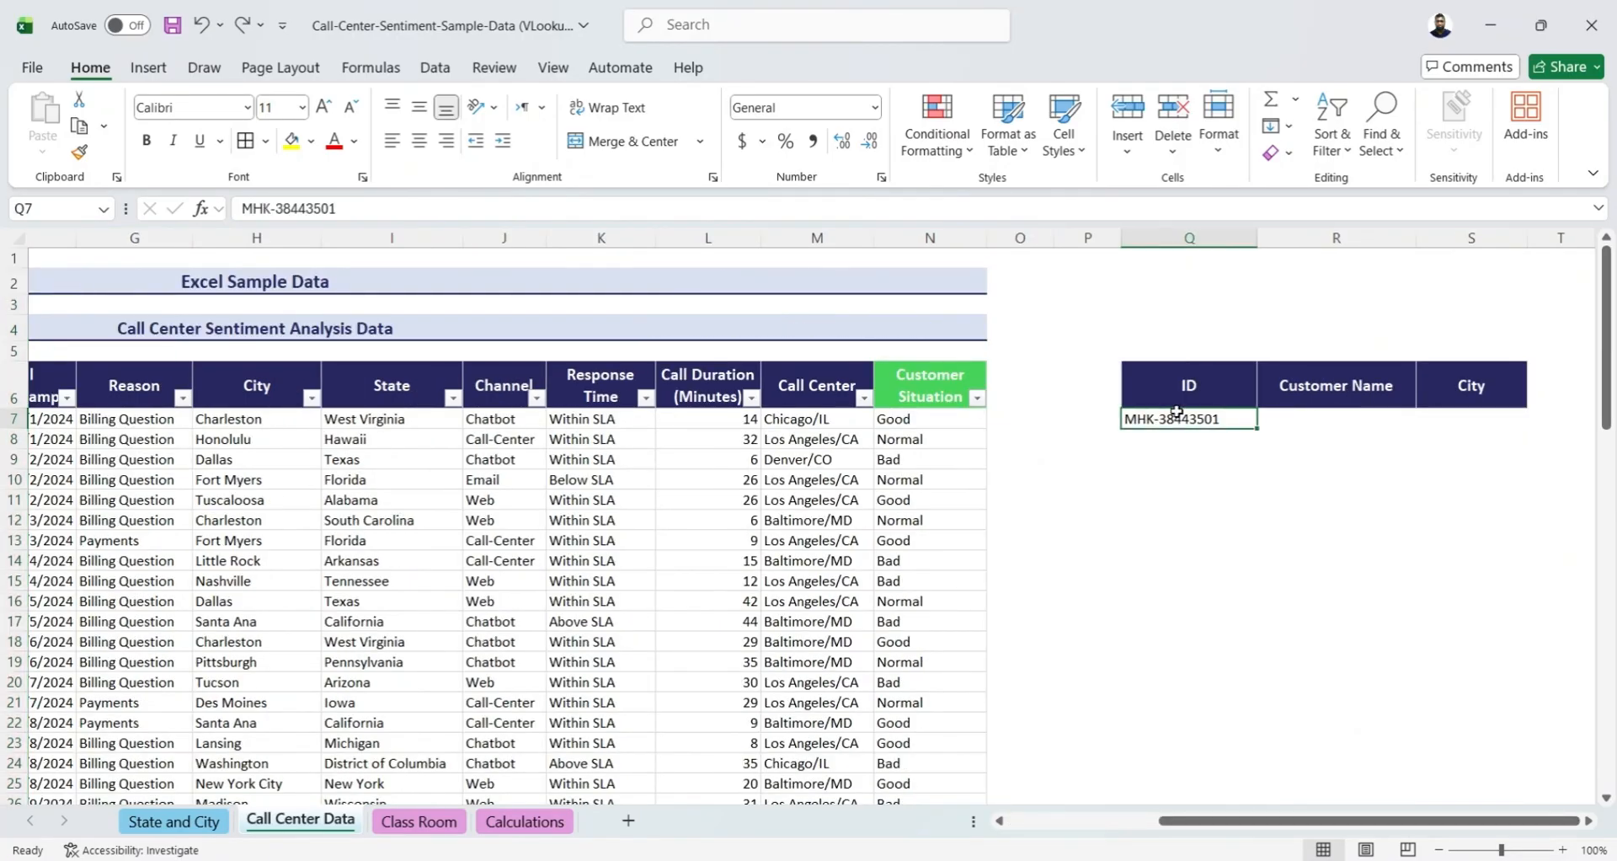
pyautogui.click(1329, 417)
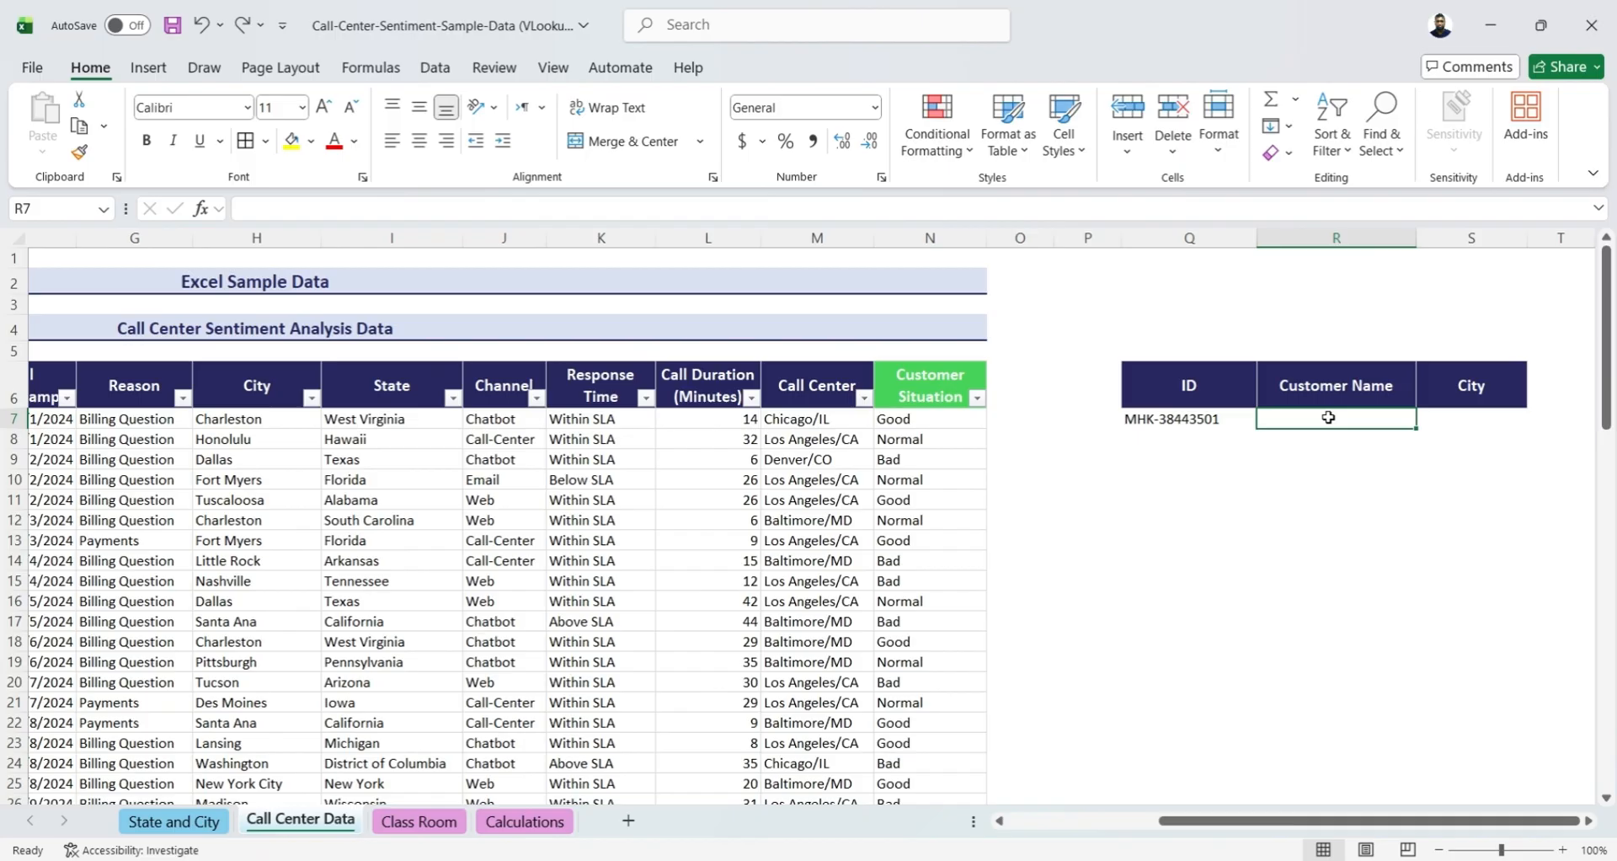
pyautogui.click(1494, 424)
pyautogui.click(1315, 424)
pyautogui.write('=vl')
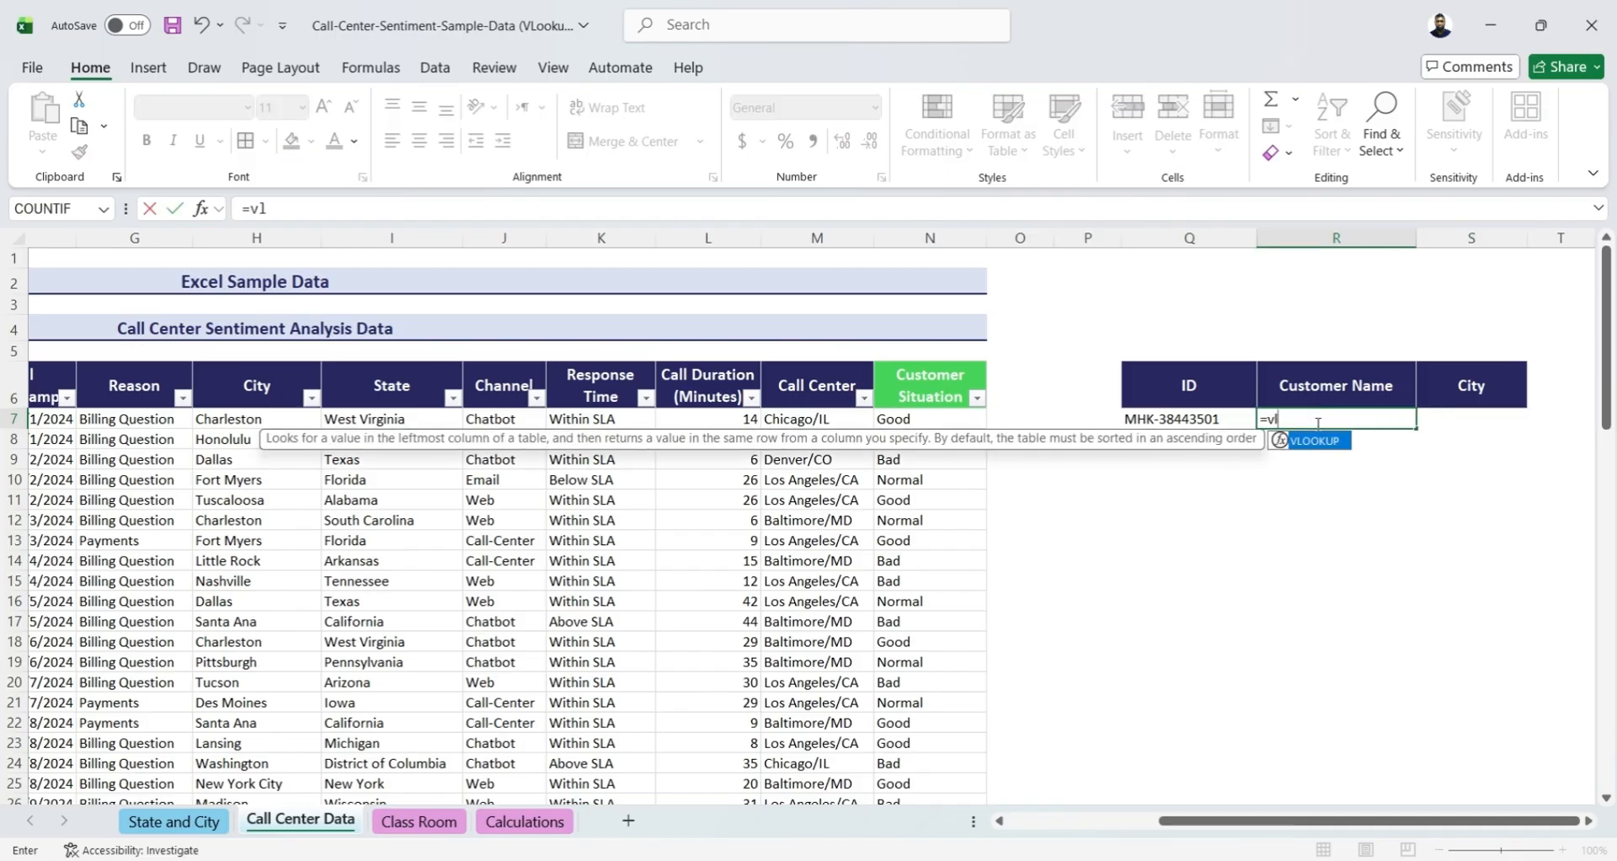
pyautogui.press('Tab')
pyautogui.click(1173, 419)
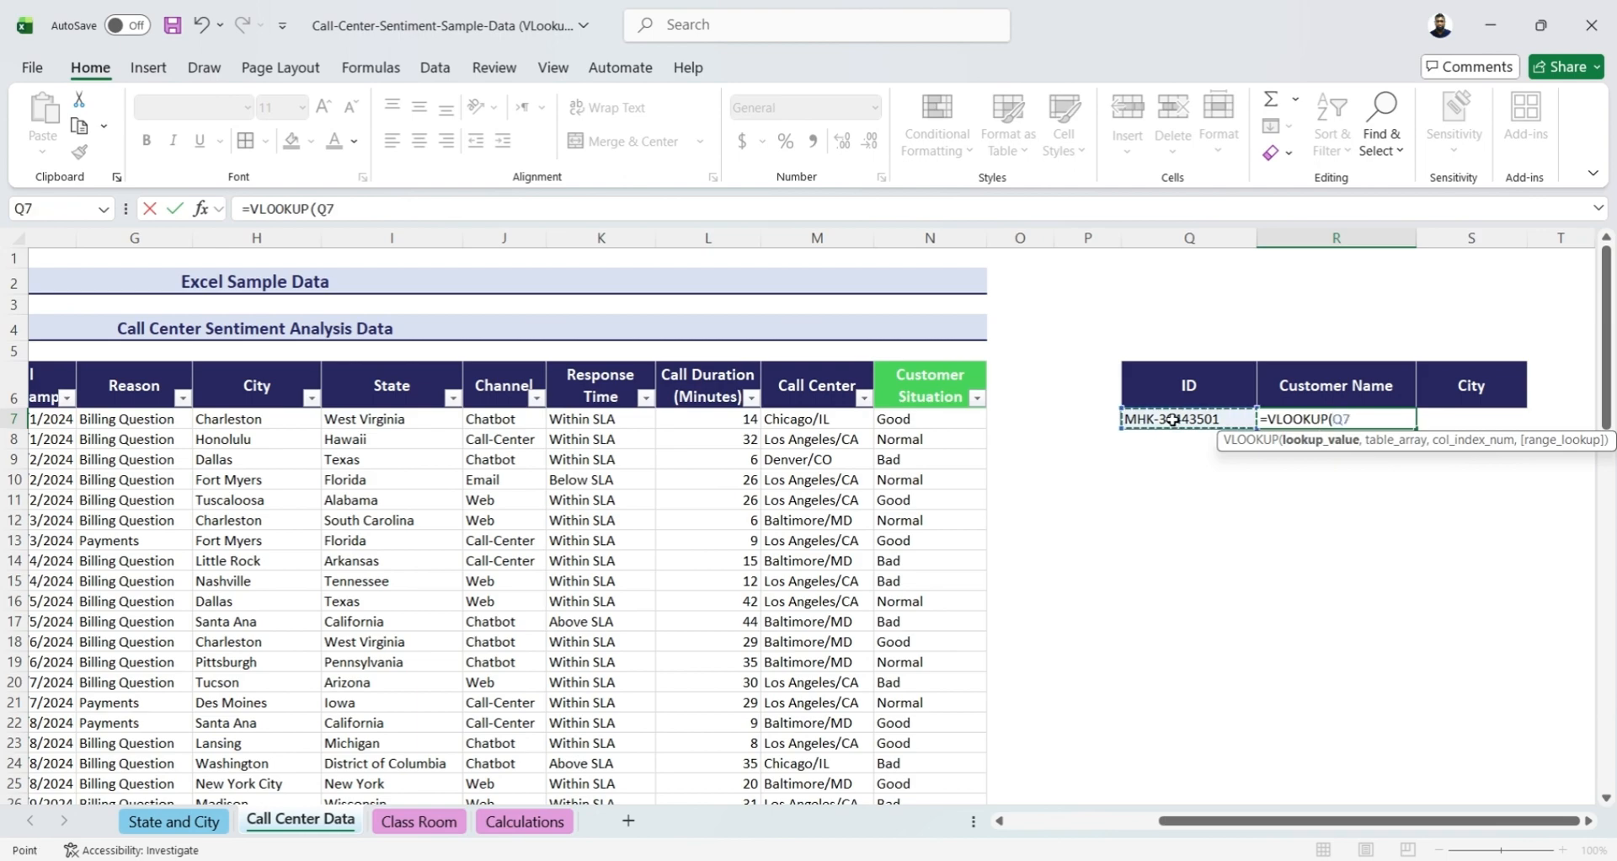
pyautogui.write(',')
# Complete the Customer Name lookup formula with table array B:H, column index 2 and exact match 0, and enter it
pyautogui.moveTo(1221, 821); pyautogui.dragTo(1070, 821)
pyautogui.click(146, 242)
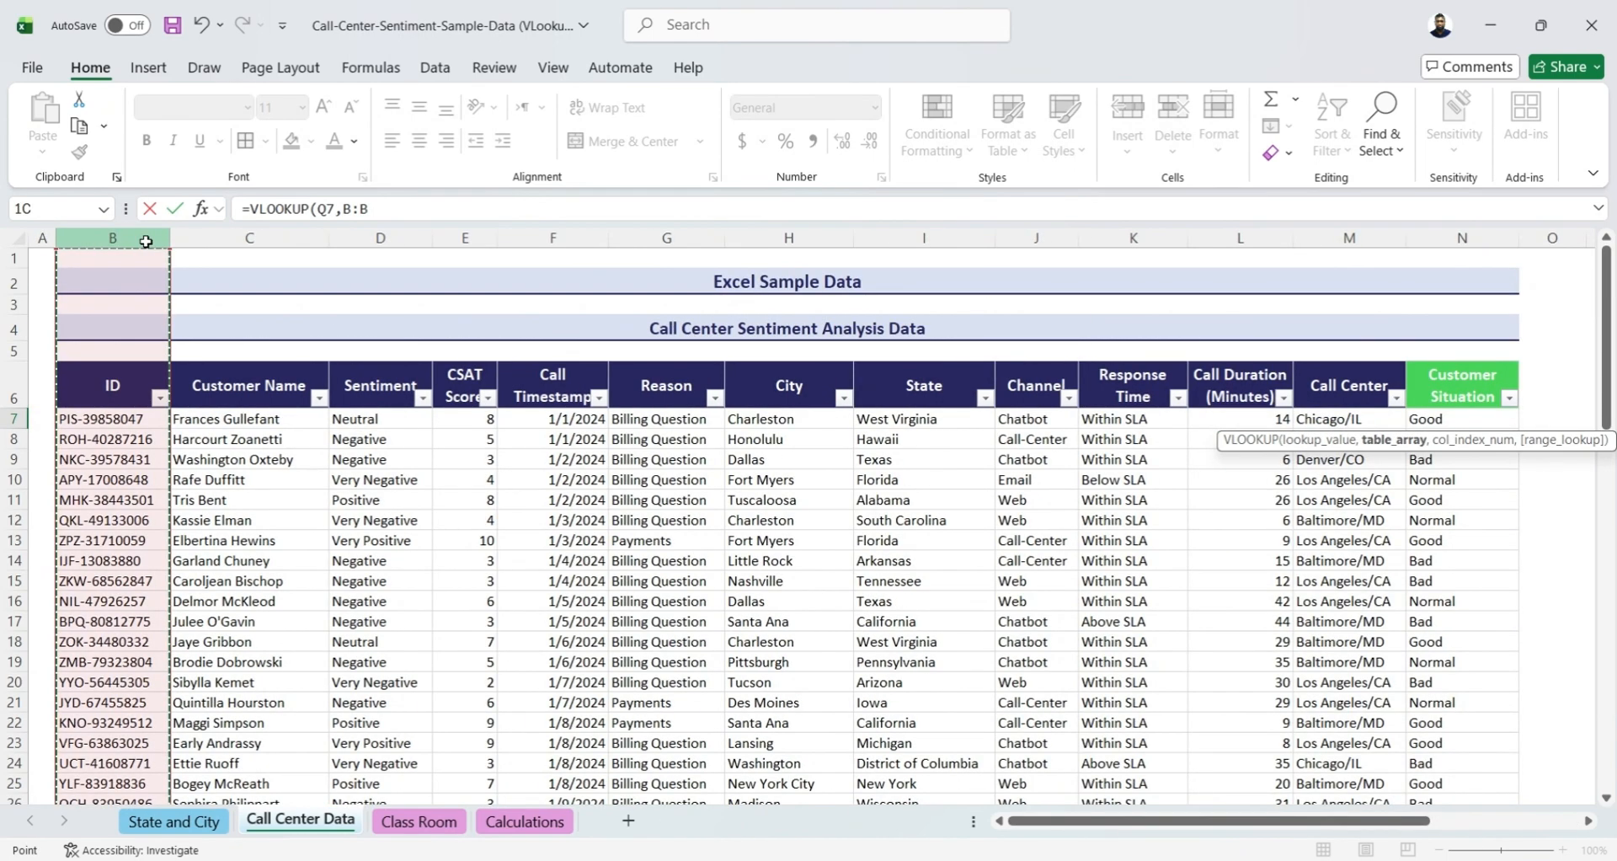
pyautogui.moveTo(146, 242); pyautogui.dragTo(769, 286)
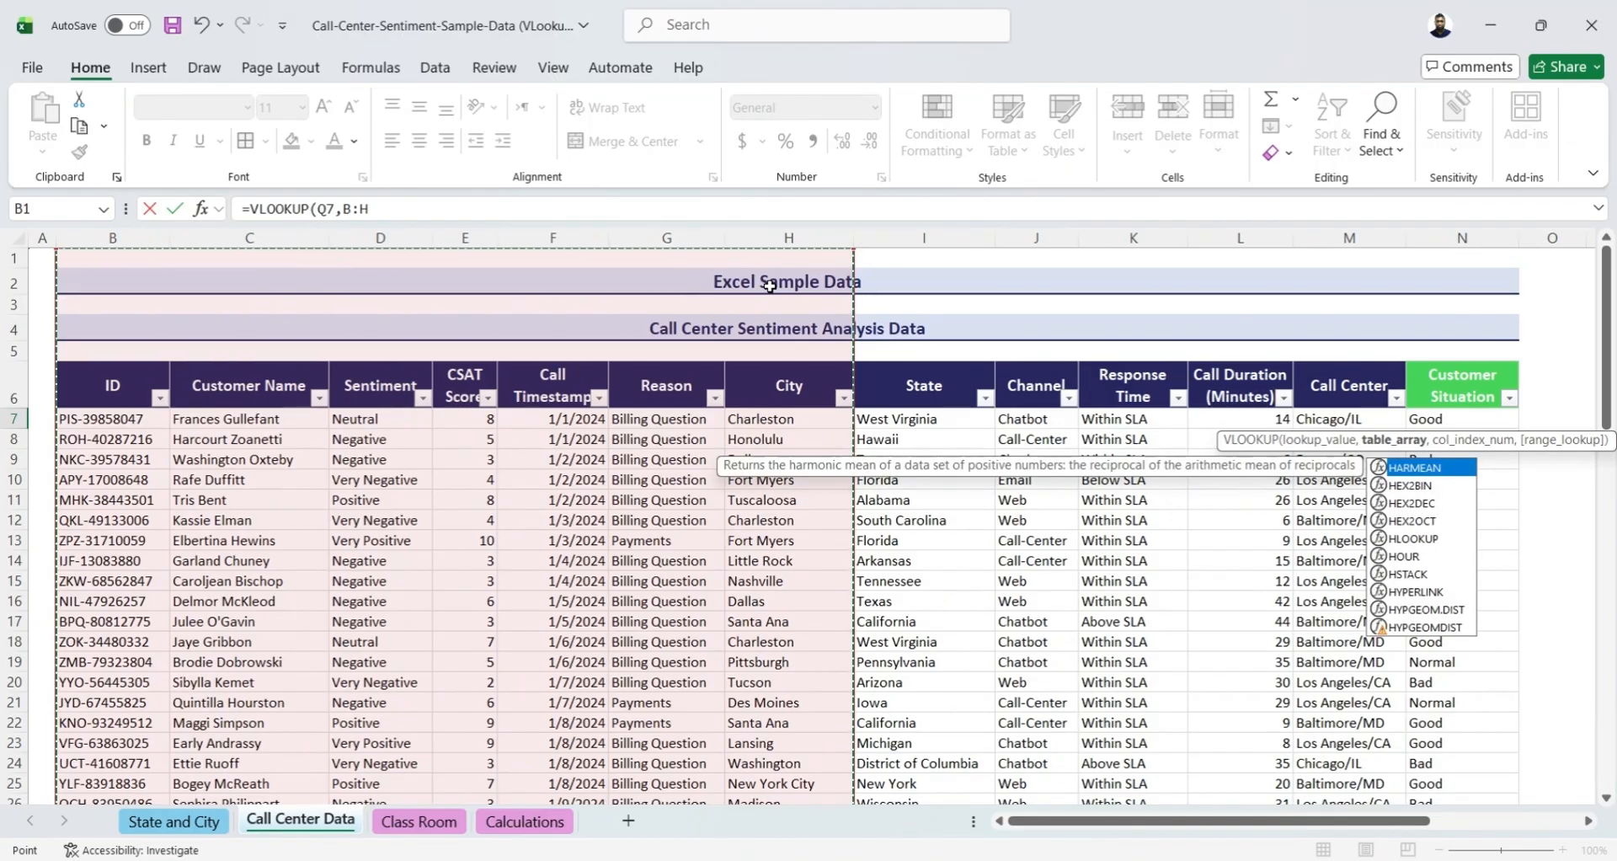
pyautogui.write(',2')
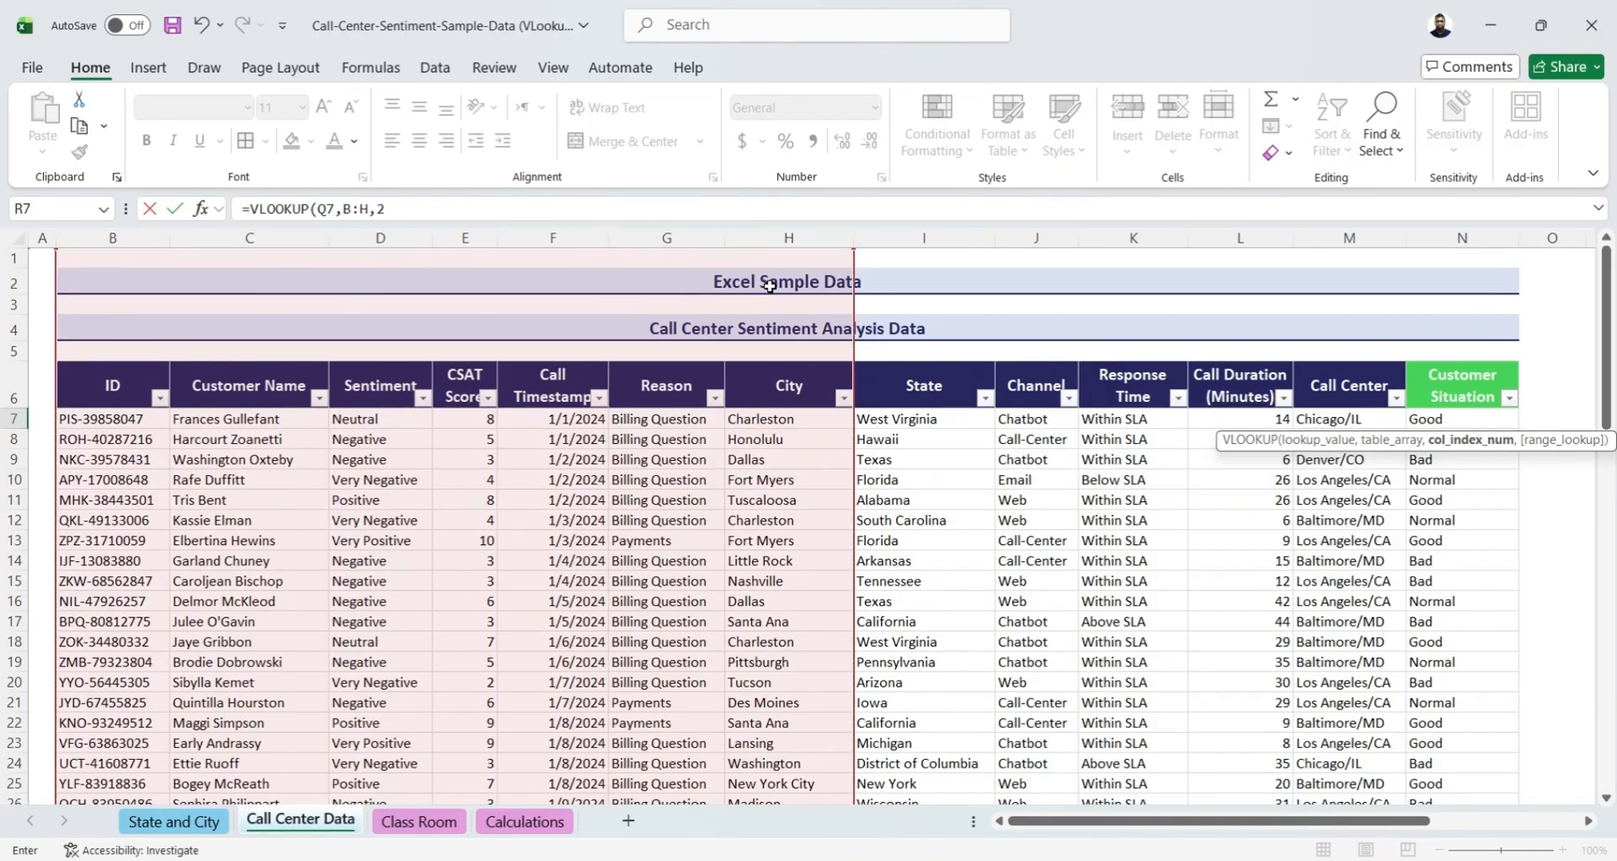
pyautogui.write(',0')
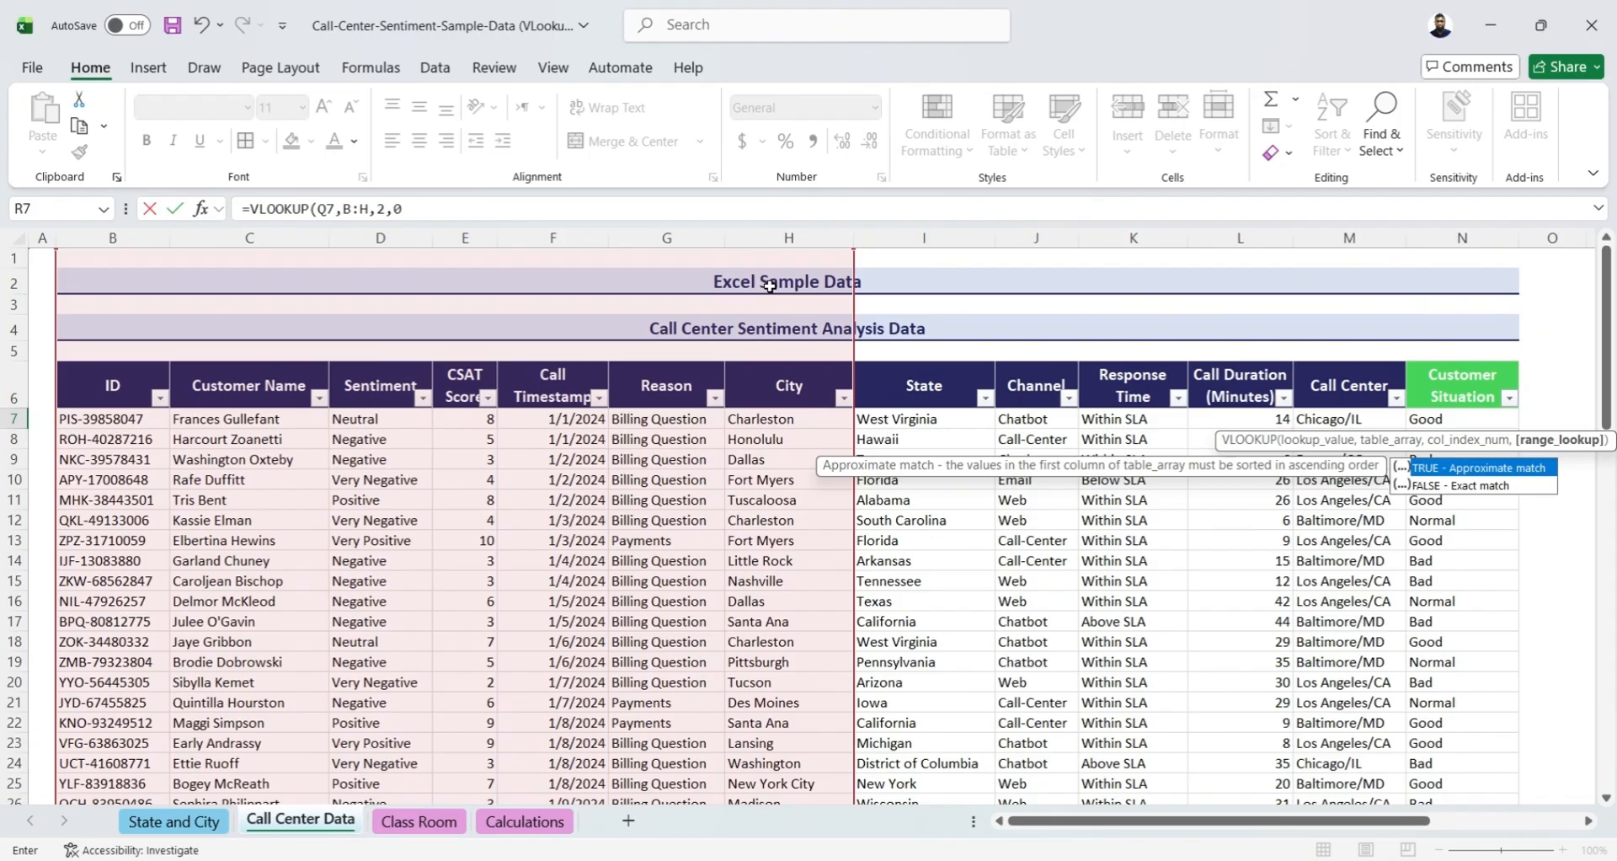
pyautogui.write(')')
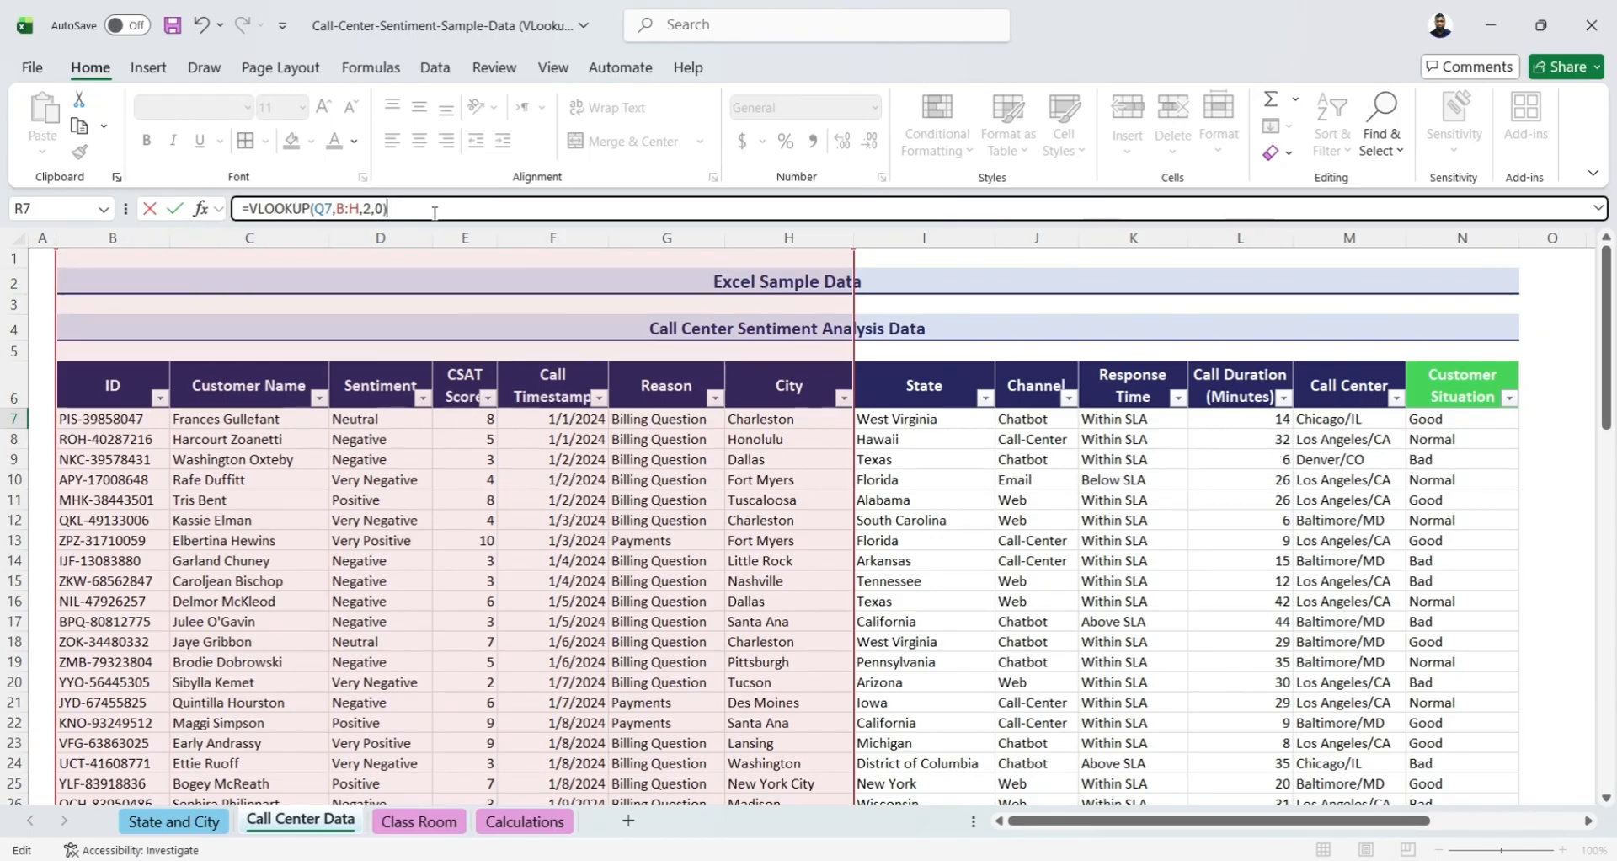
pyautogui.press('Tab')
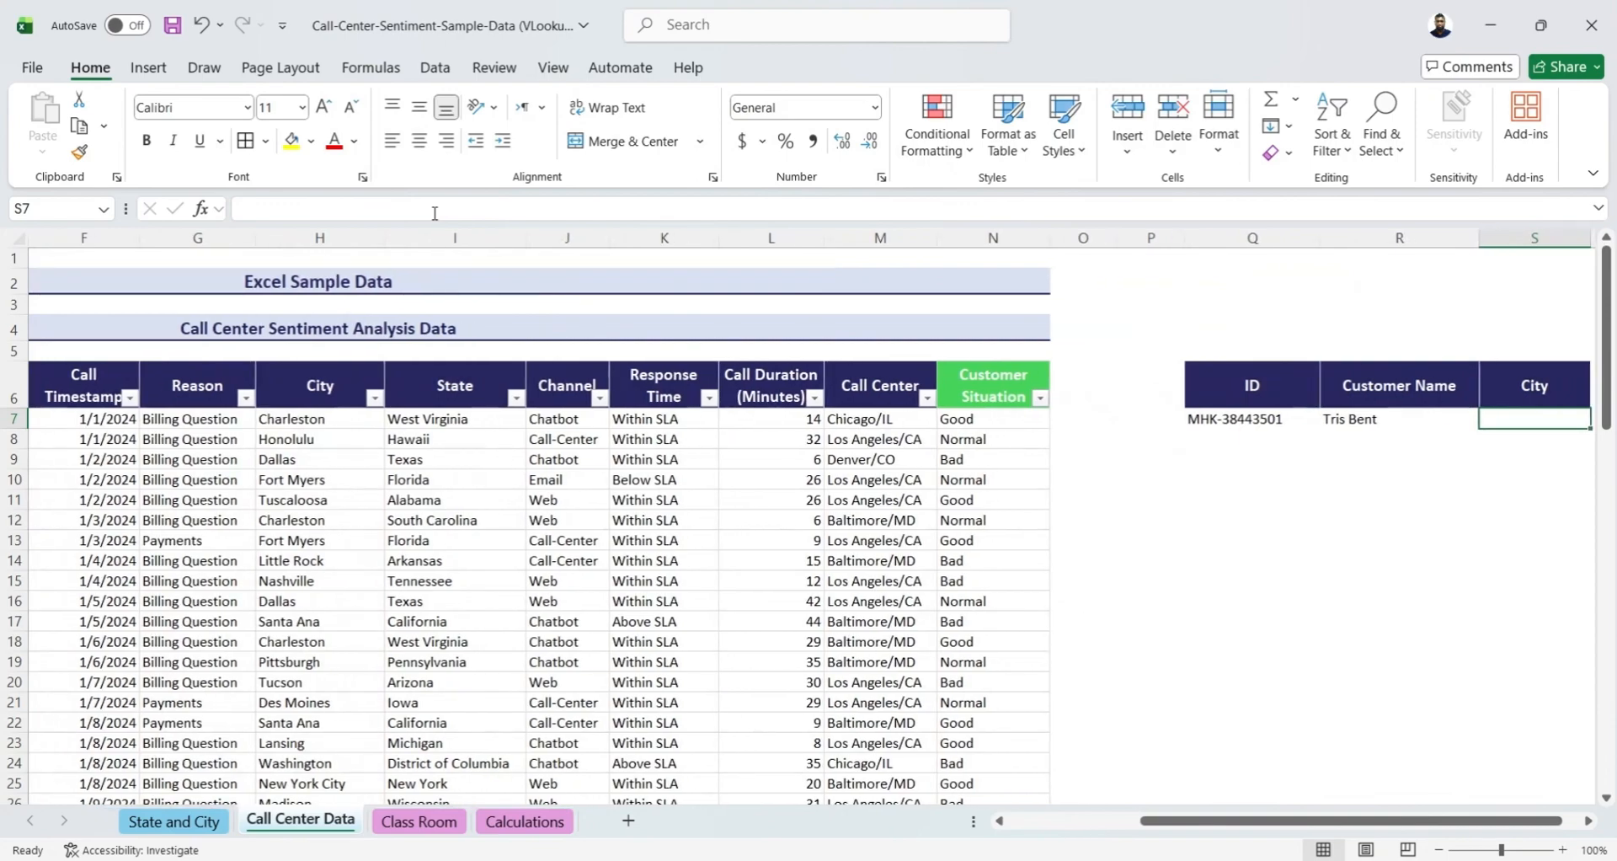
# Copy the Customer Name formula text from R7 into City cell S7 of the small lookup table
pyautogui.press('Left')
pyautogui.moveTo(438, 209); pyautogui.dragTo(181, 208)
pyautogui.hotkey('ctrl', 'c')
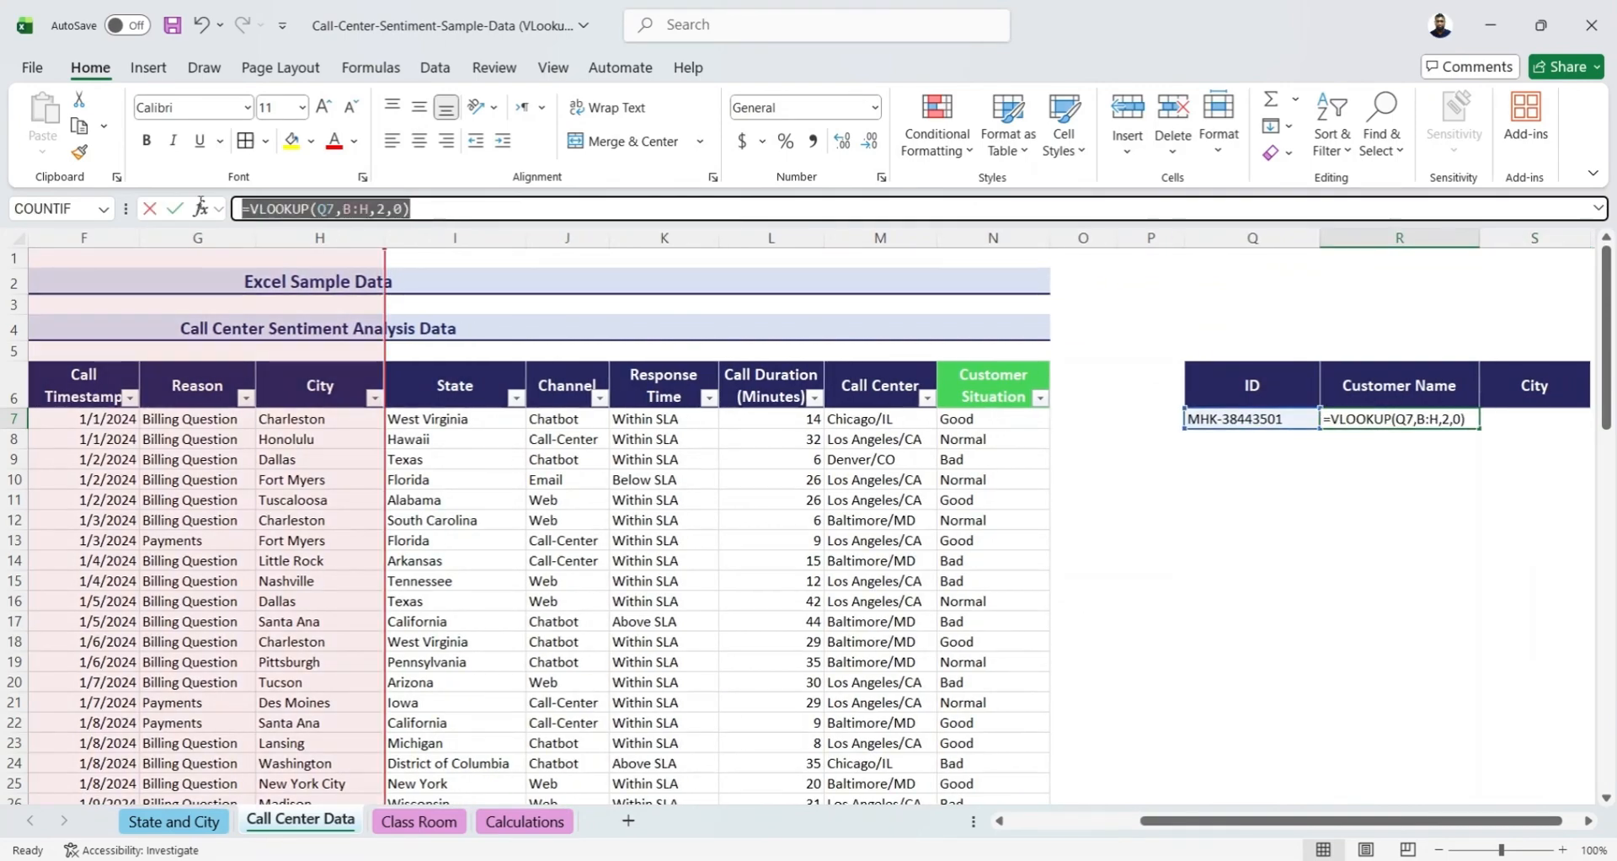
pyautogui.press('Tab')
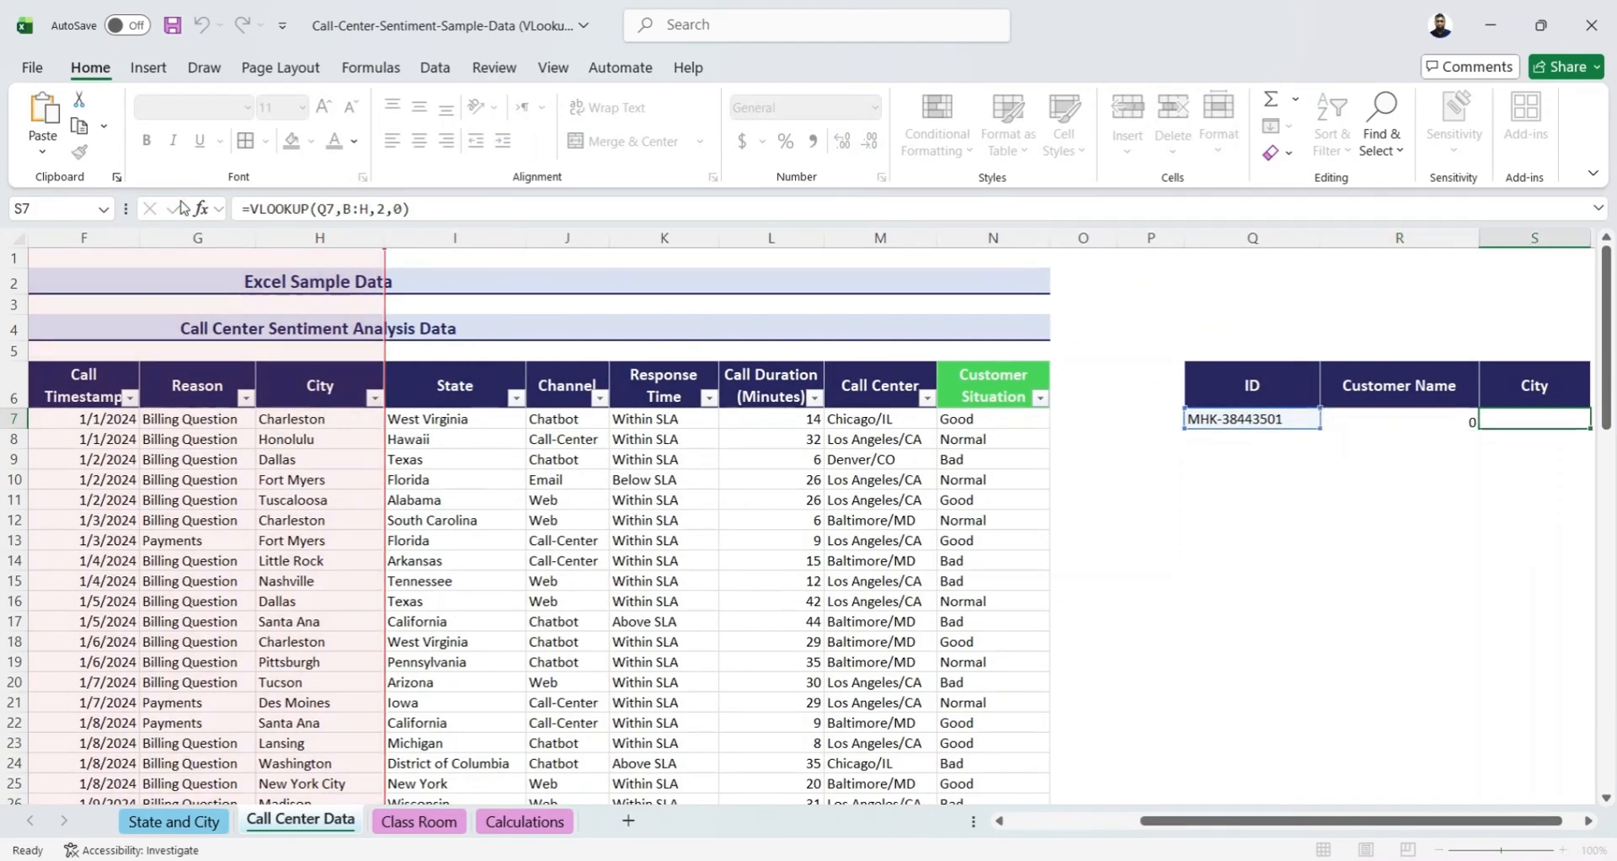
pyautogui.click(260, 211)
pyautogui.hotkey('ctrl', 'v')
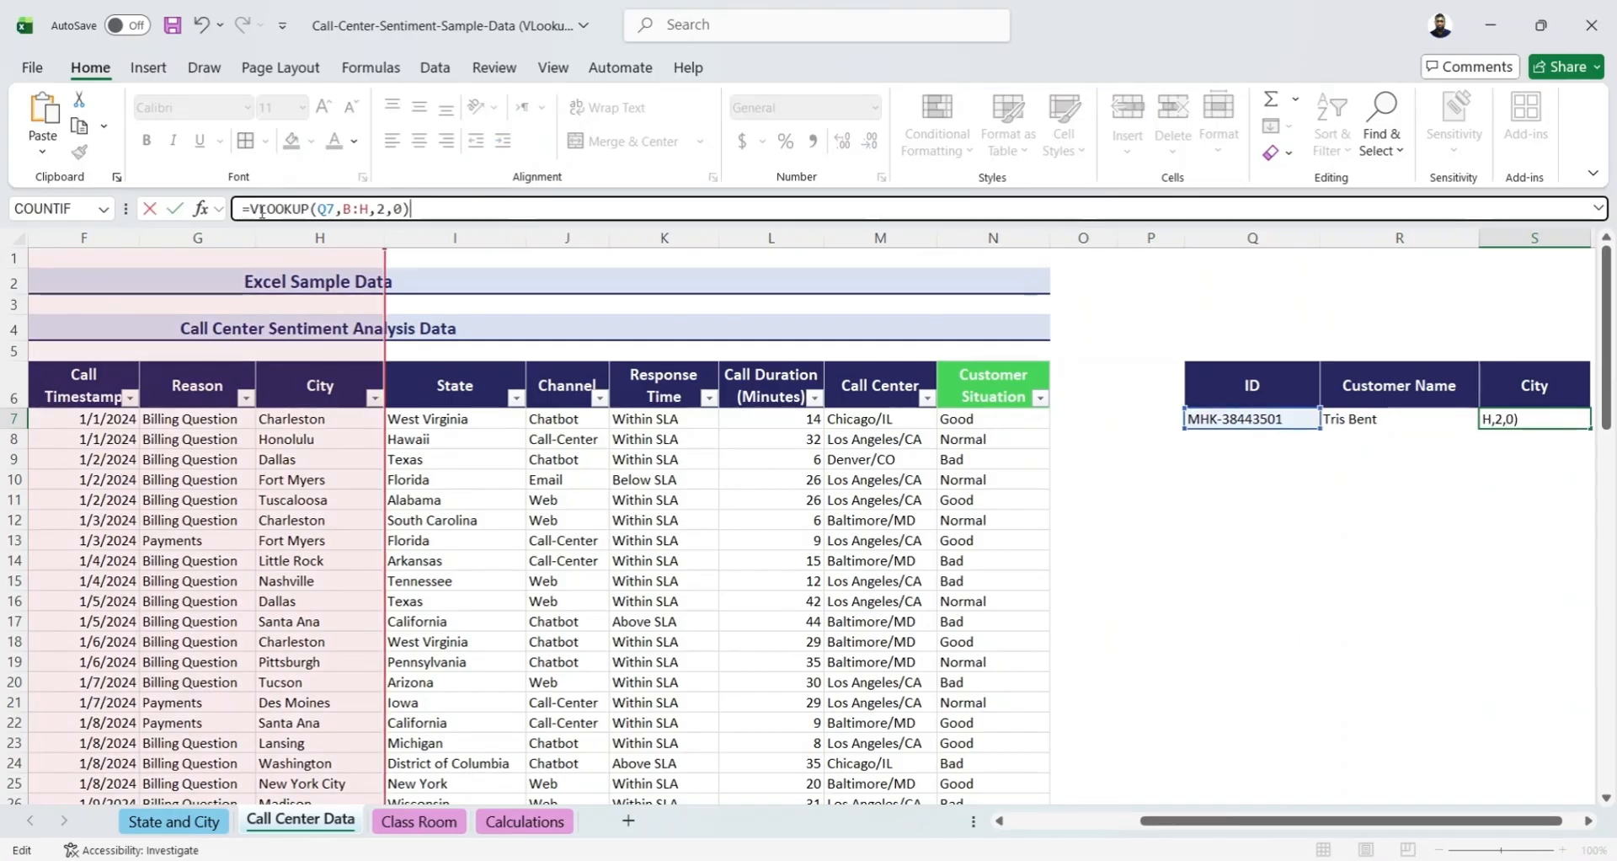
# Change the column index in the S7 City formula to 7 and enter the formula
pyautogui.click(379, 209)
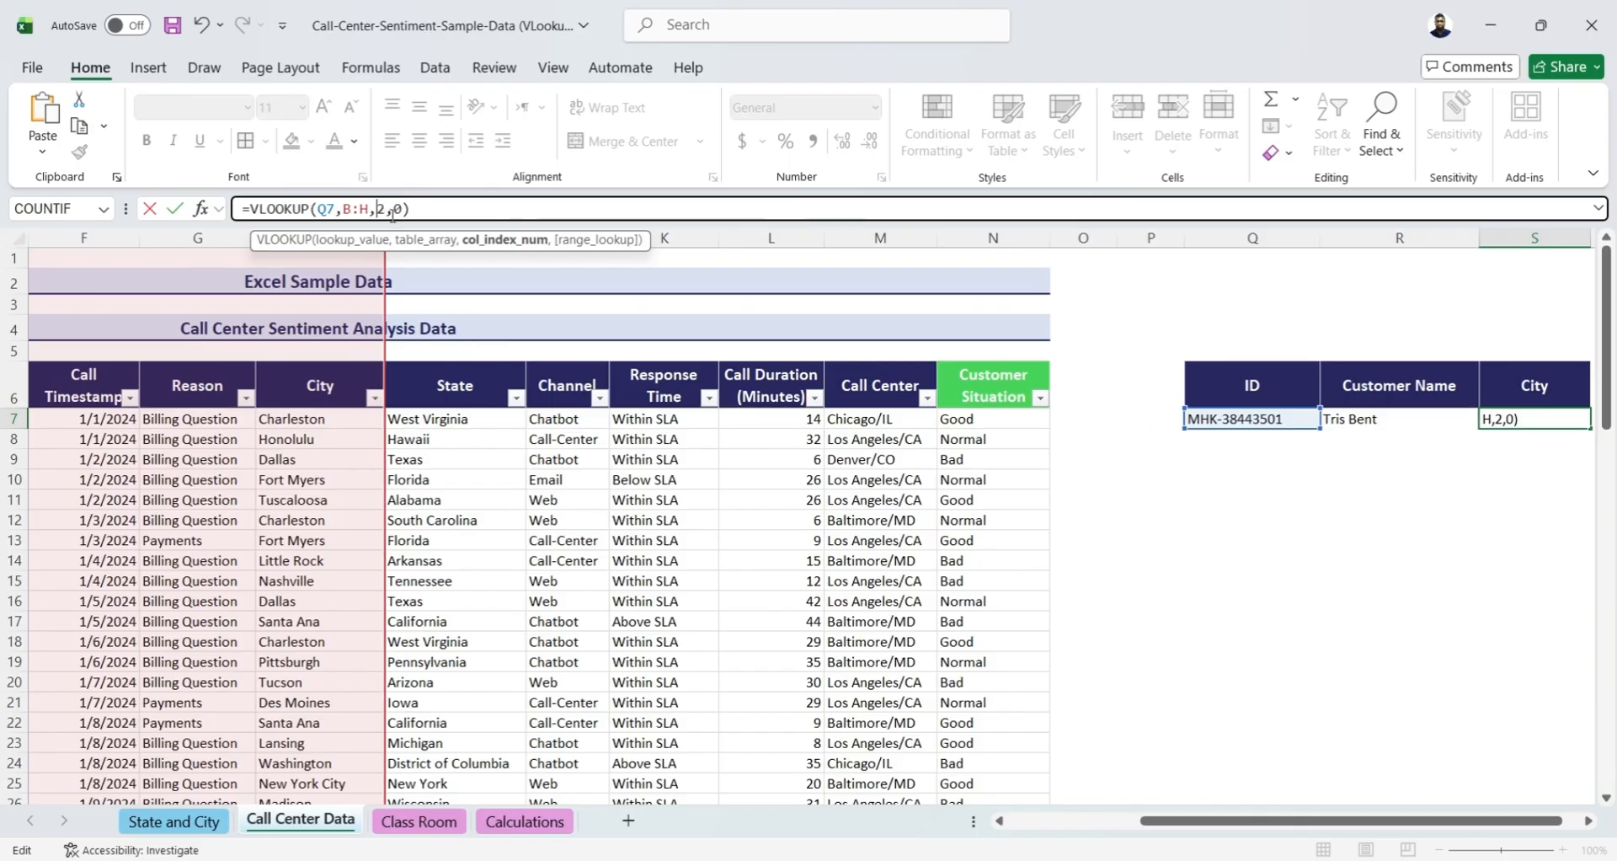
pyautogui.press('BackSpace')
pyautogui.write('7')
pyautogui.click(427, 205)
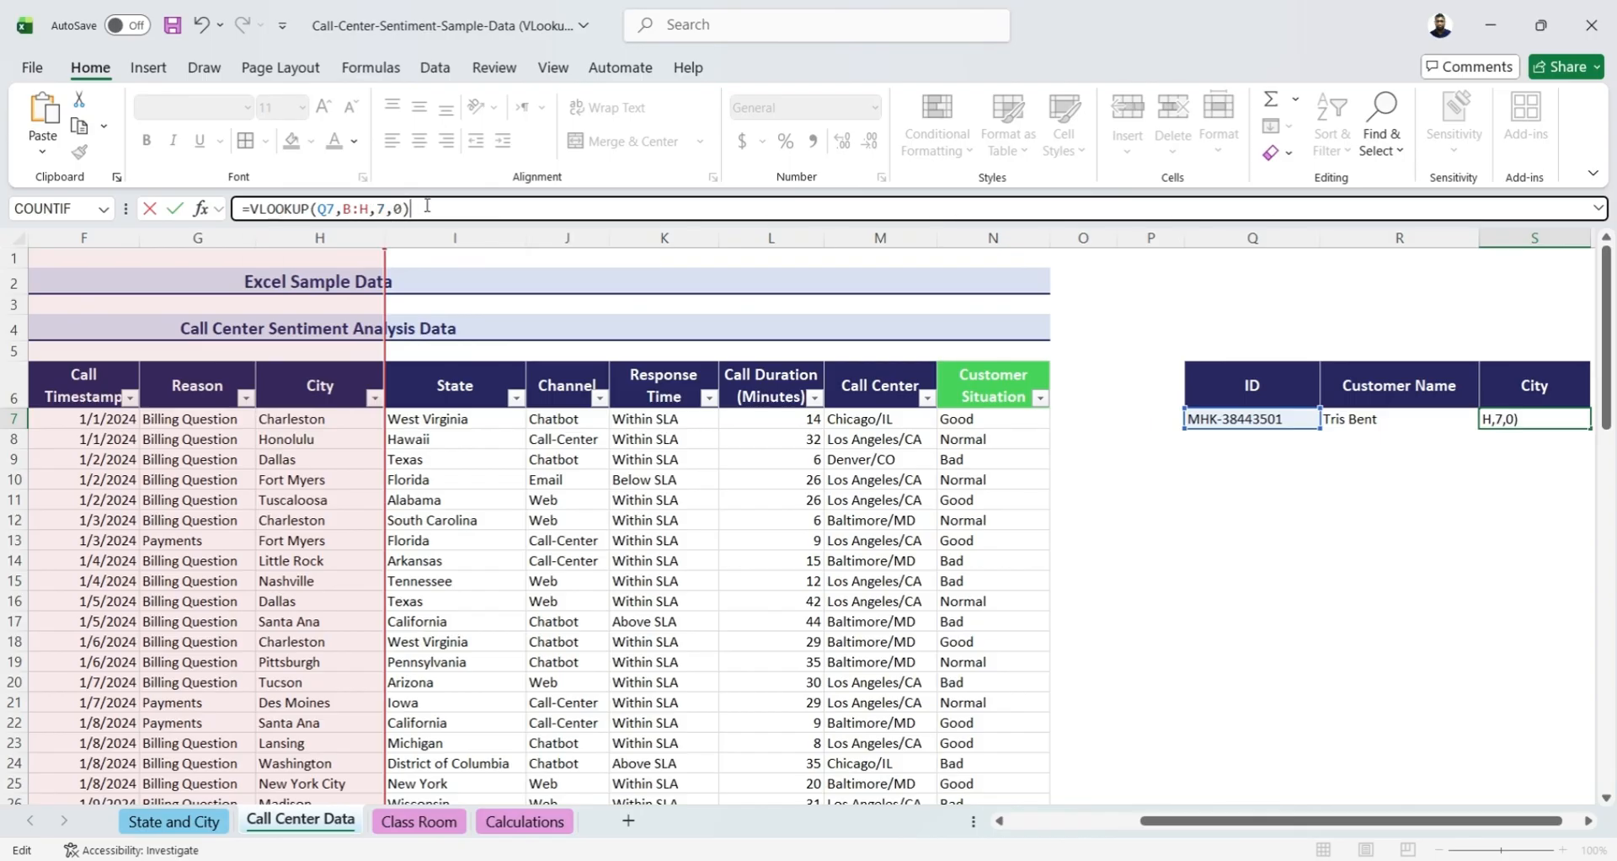
pyautogui.press('Return')
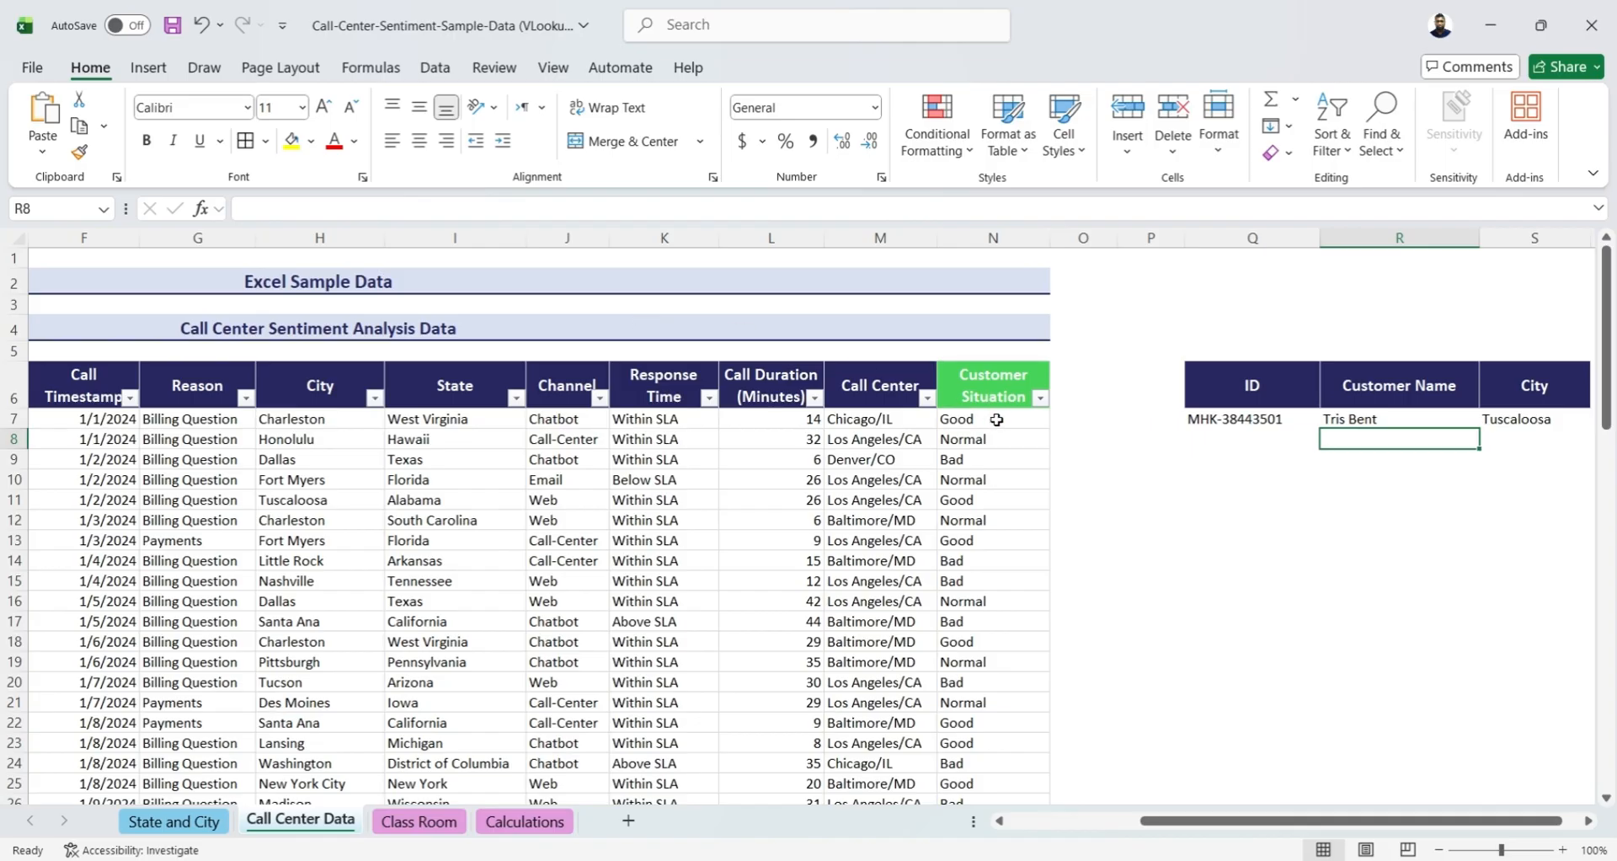
# Examine the Class Room sheet, comparing the position of the Admission Number column with the fields needed in the lookup table
pyautogui.hotkey('ctrl', 'pagedown')
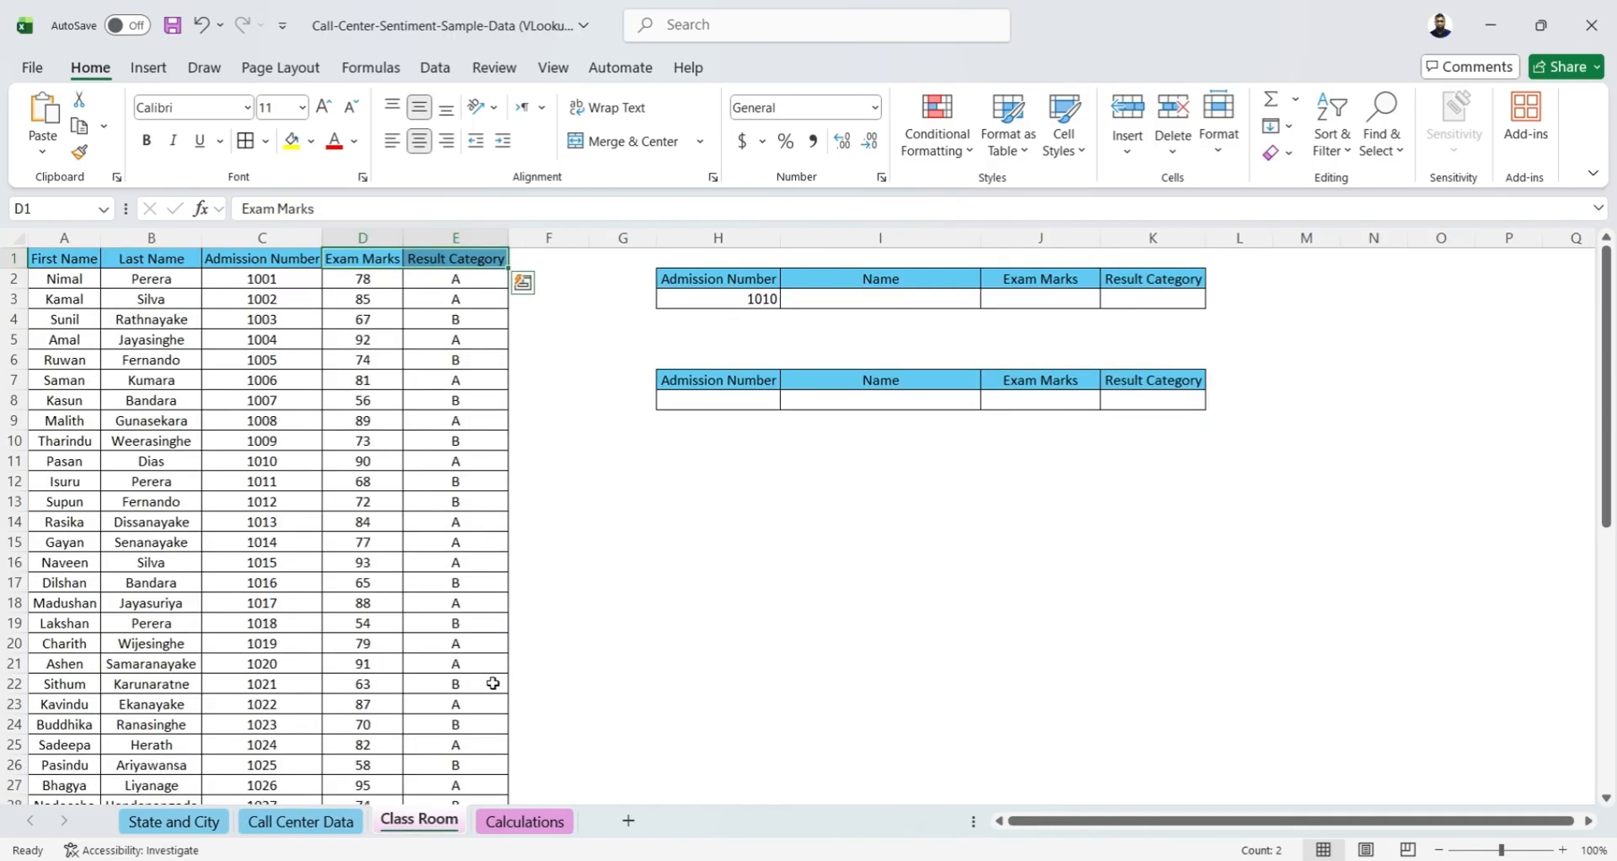
pyautogui.click(848, 296)
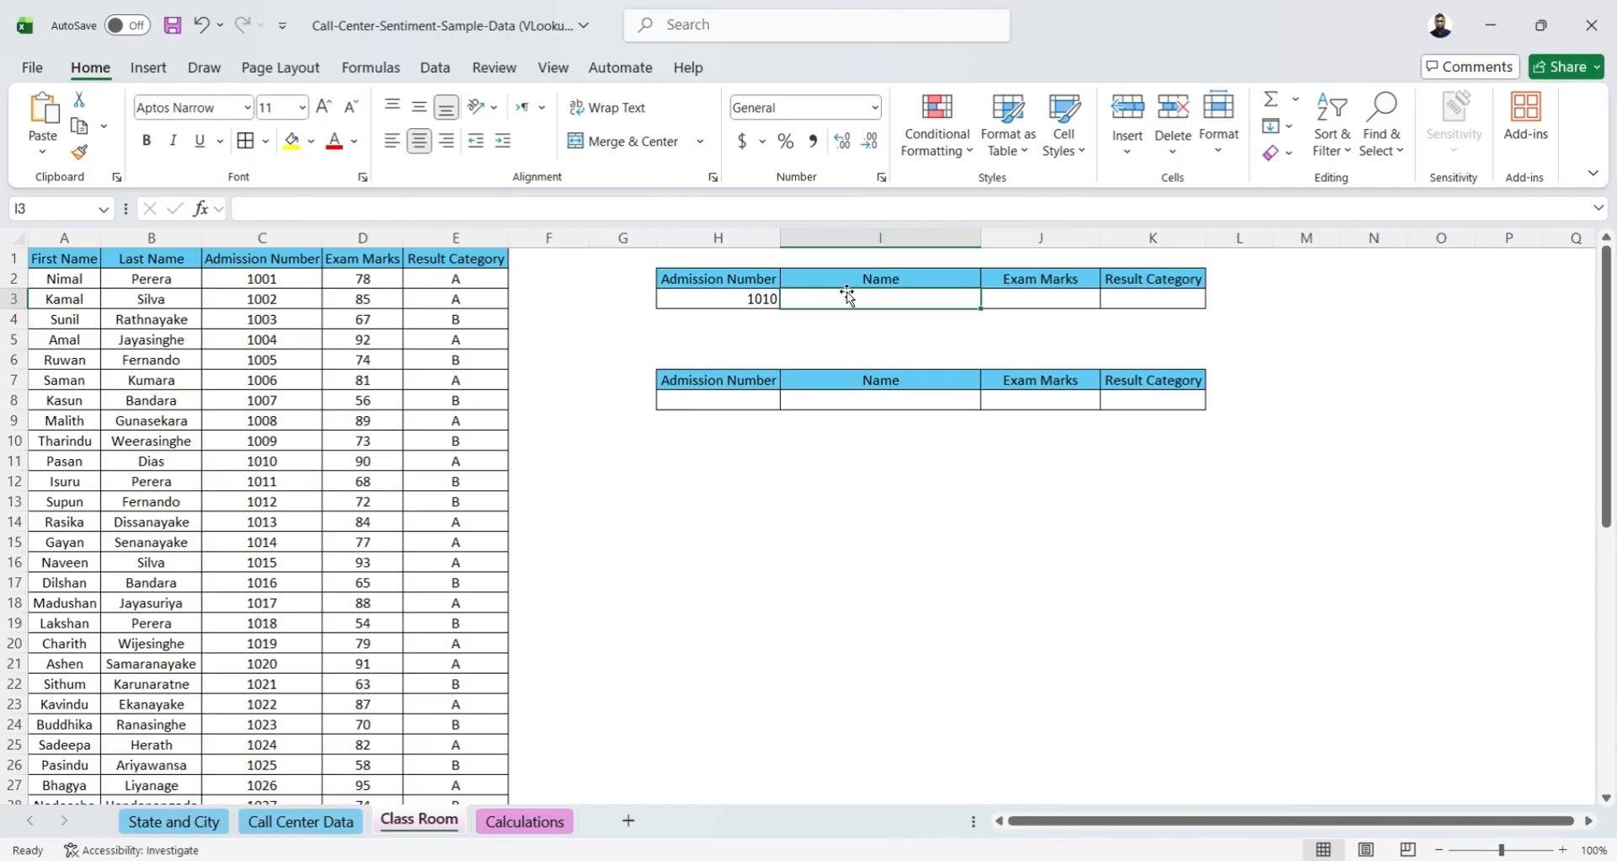
pyautogui.click(296, 258)
pyautogui.hotkey('ctrl', 'shift', 'Down')
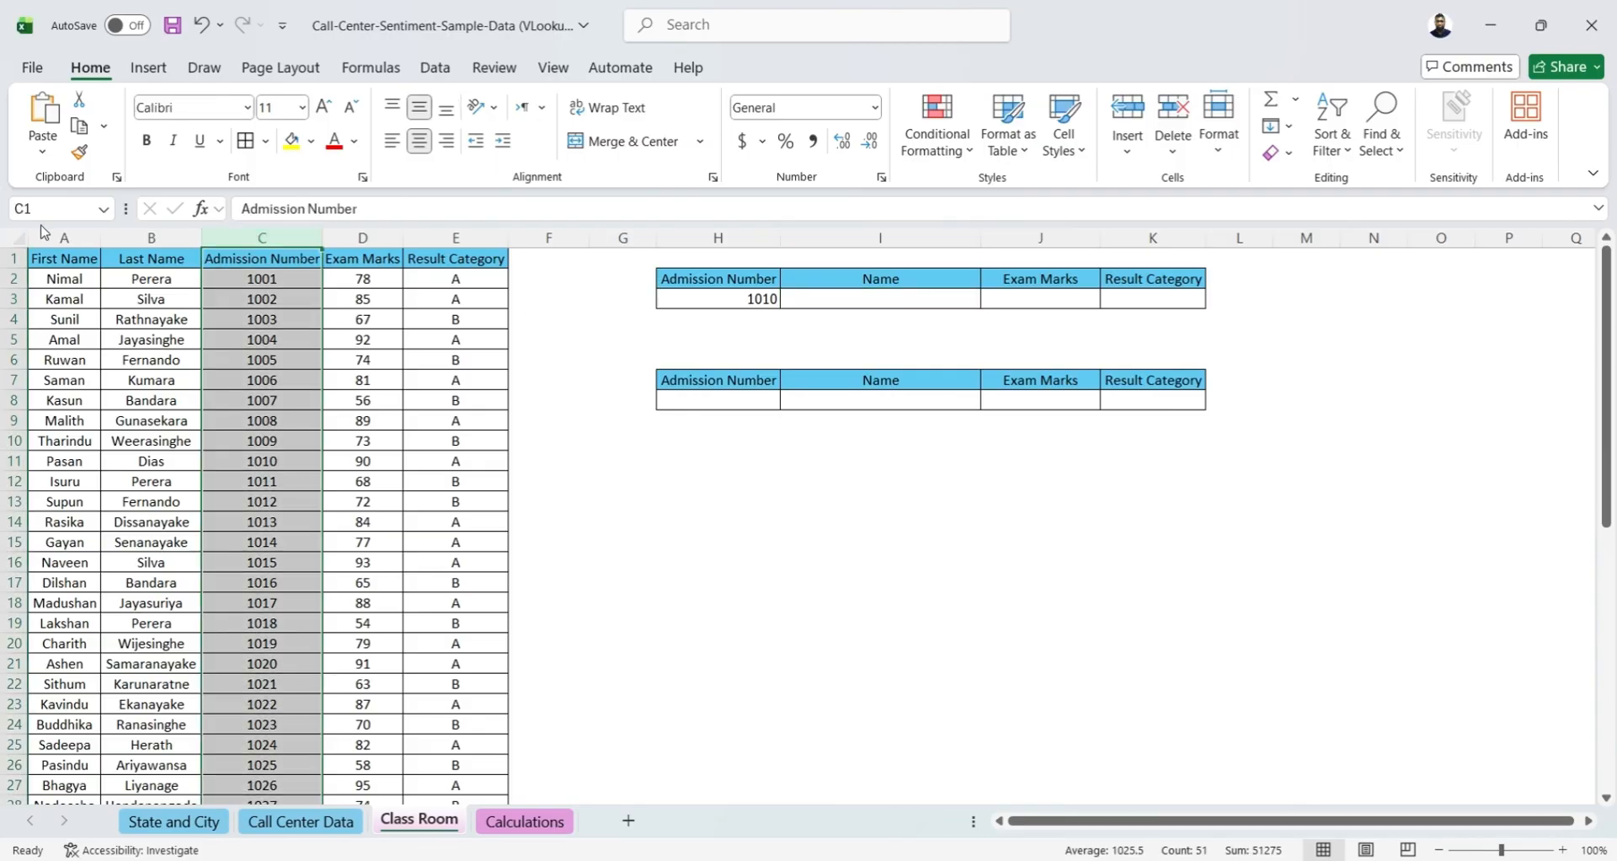
pyautogui.moveTo(46, 238); pyautogui.dragTo(472, 238)
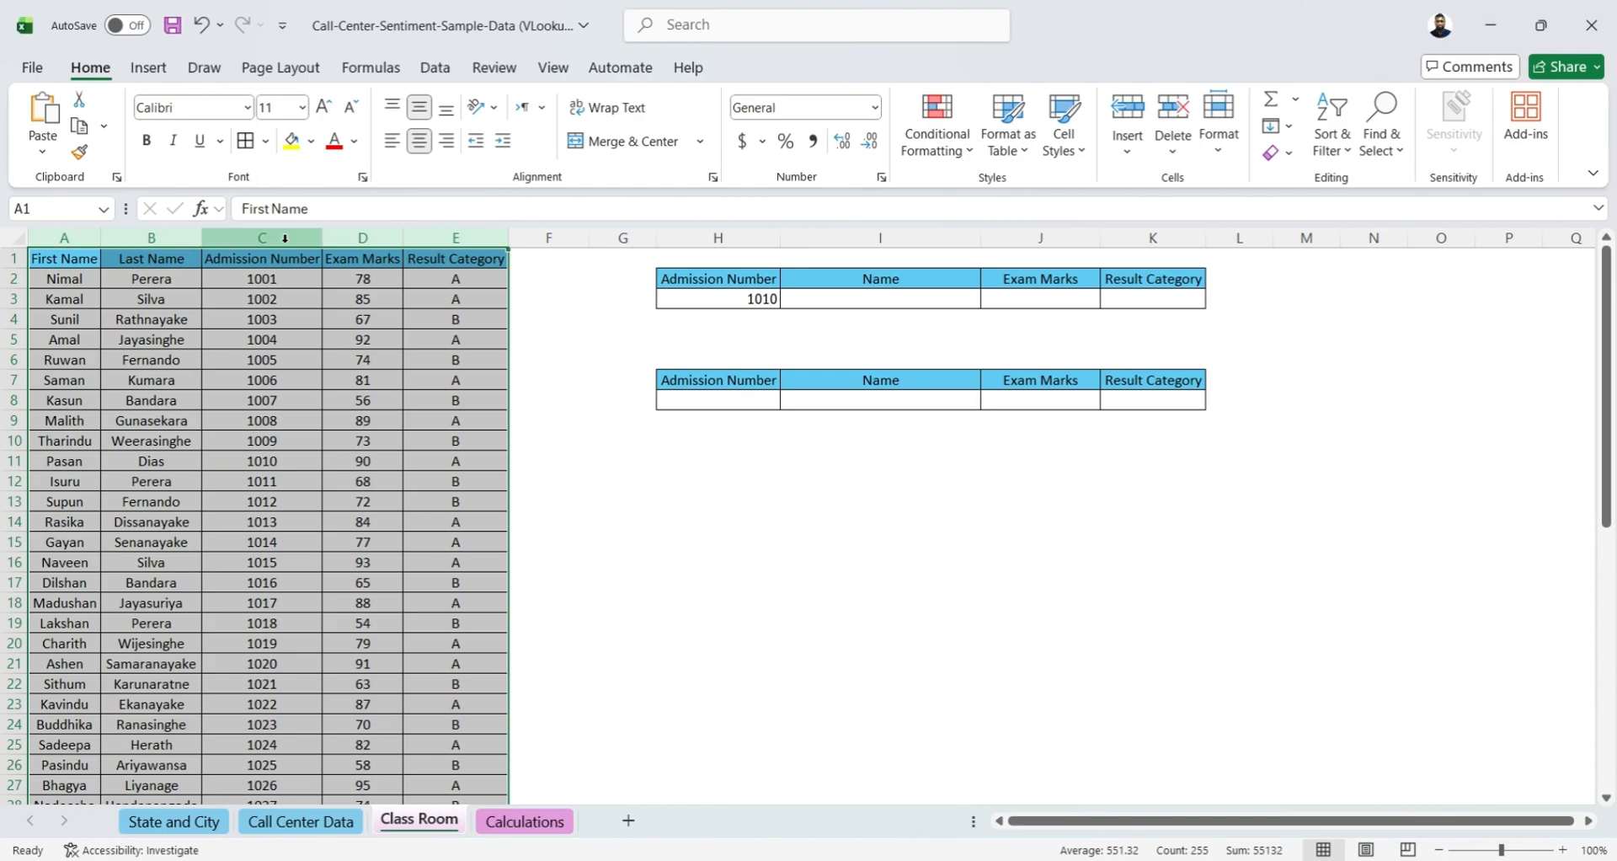
pyautogui.click(284, 238)
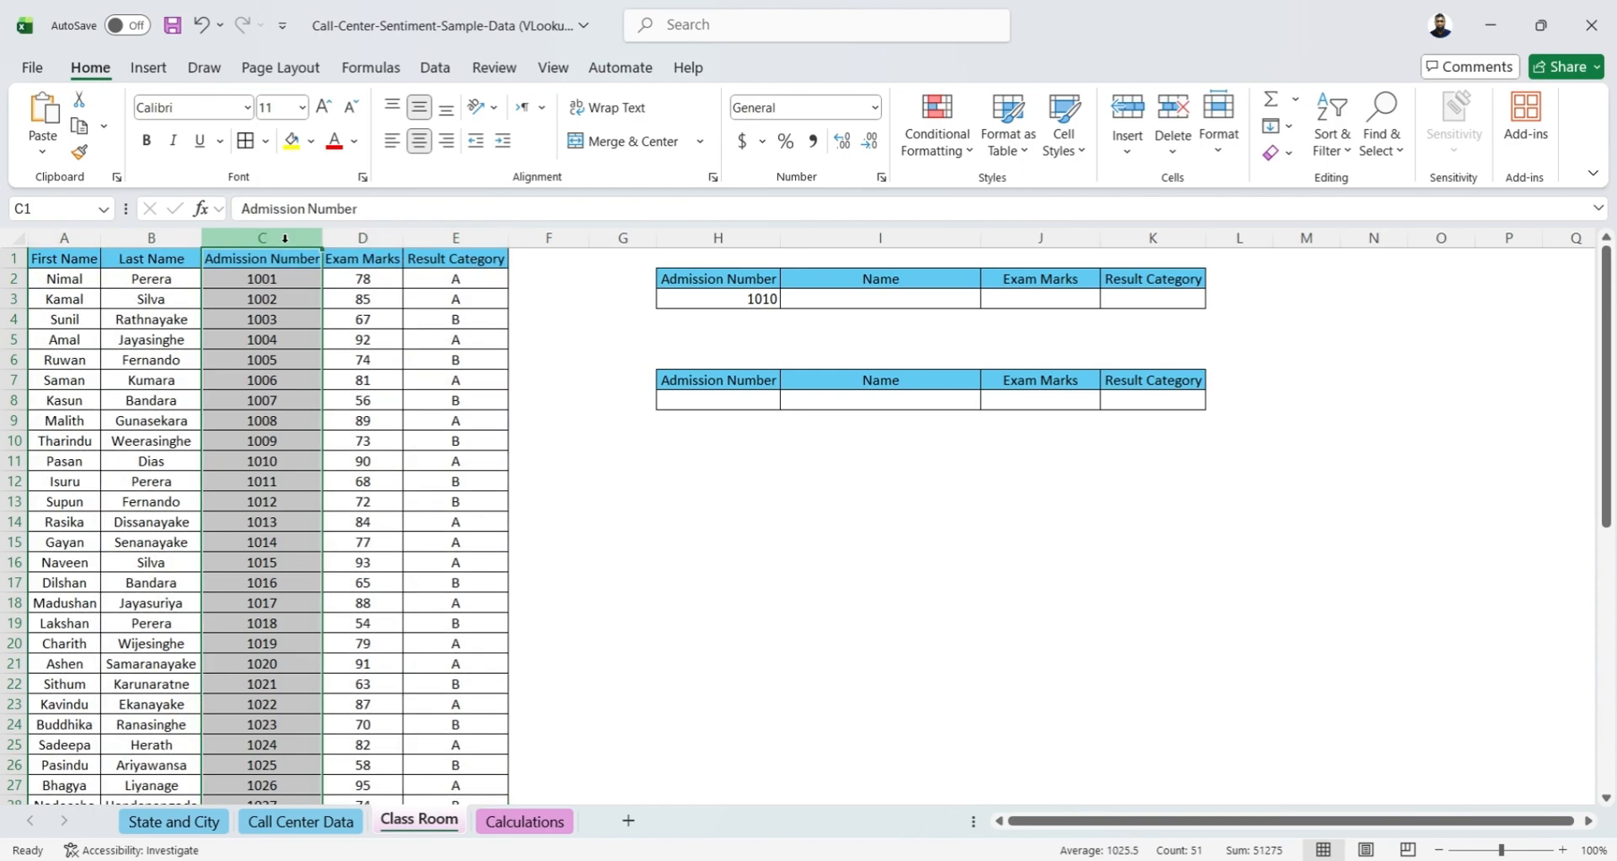
pyautogui.click(891, 282)
pyautogui.click(1064, 288)
pyautogui.click(1160, 287)
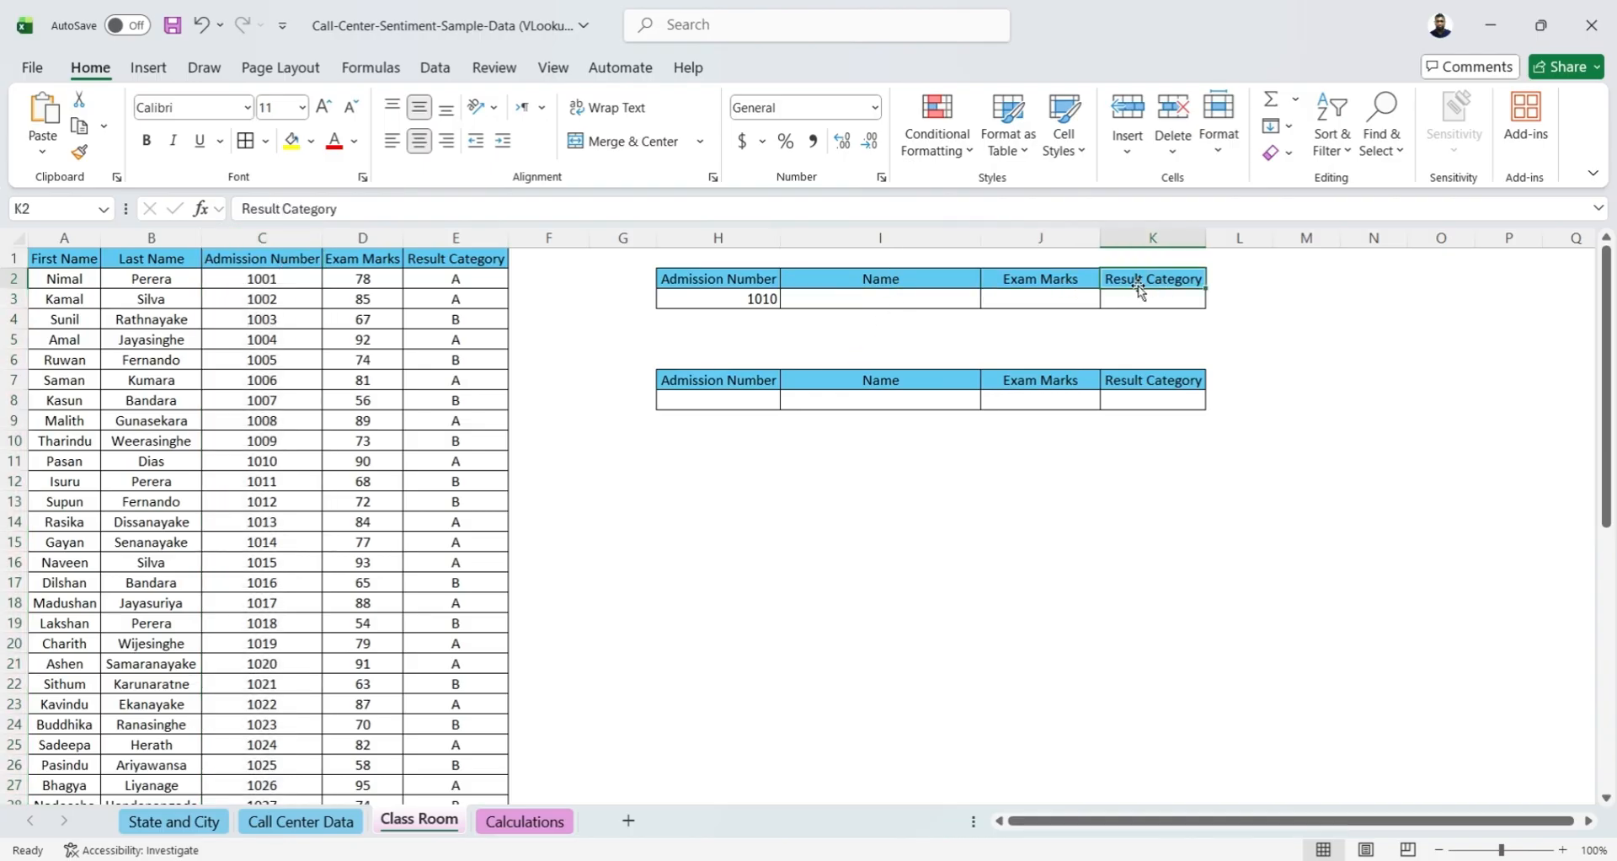
pyautogui.click(363, 239)
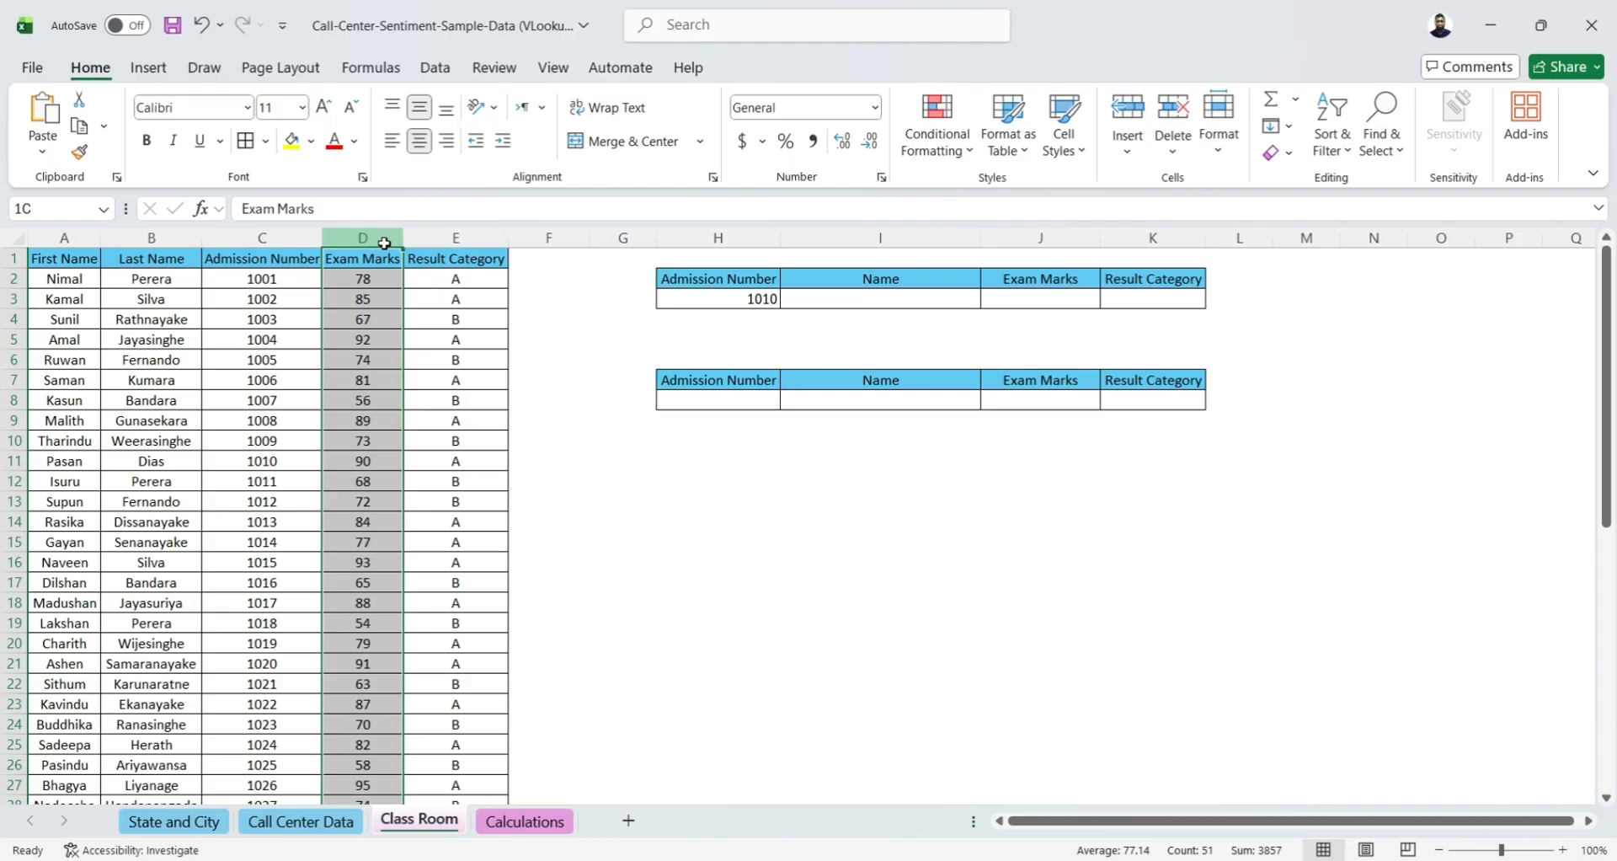
pyautogui.click(455, 238)
pyautogui.click(262, 238)
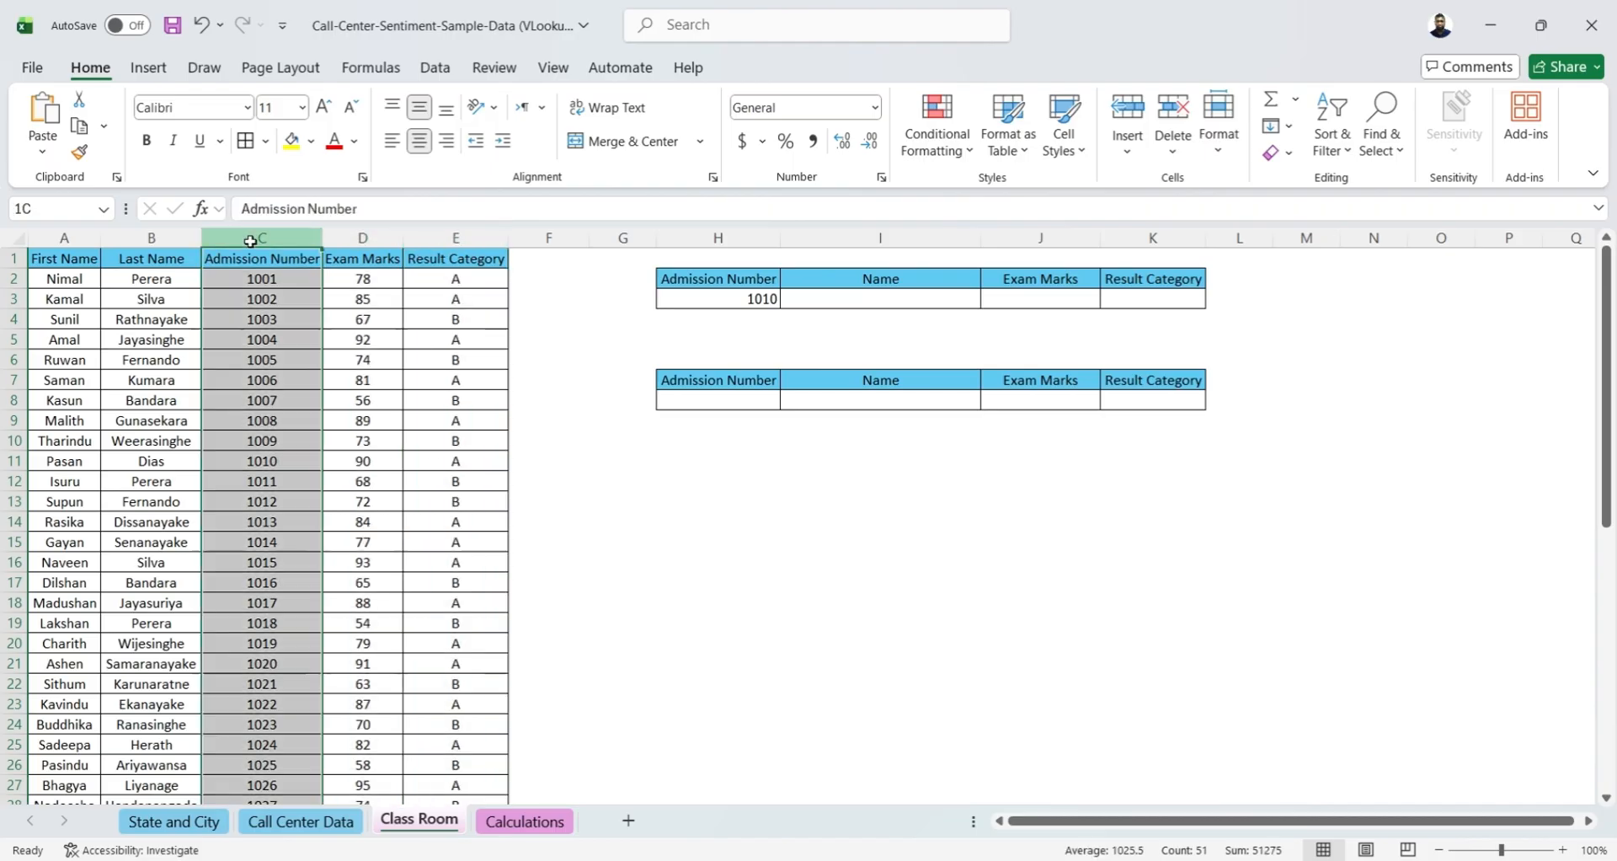
pyautogui.click(50, 266)
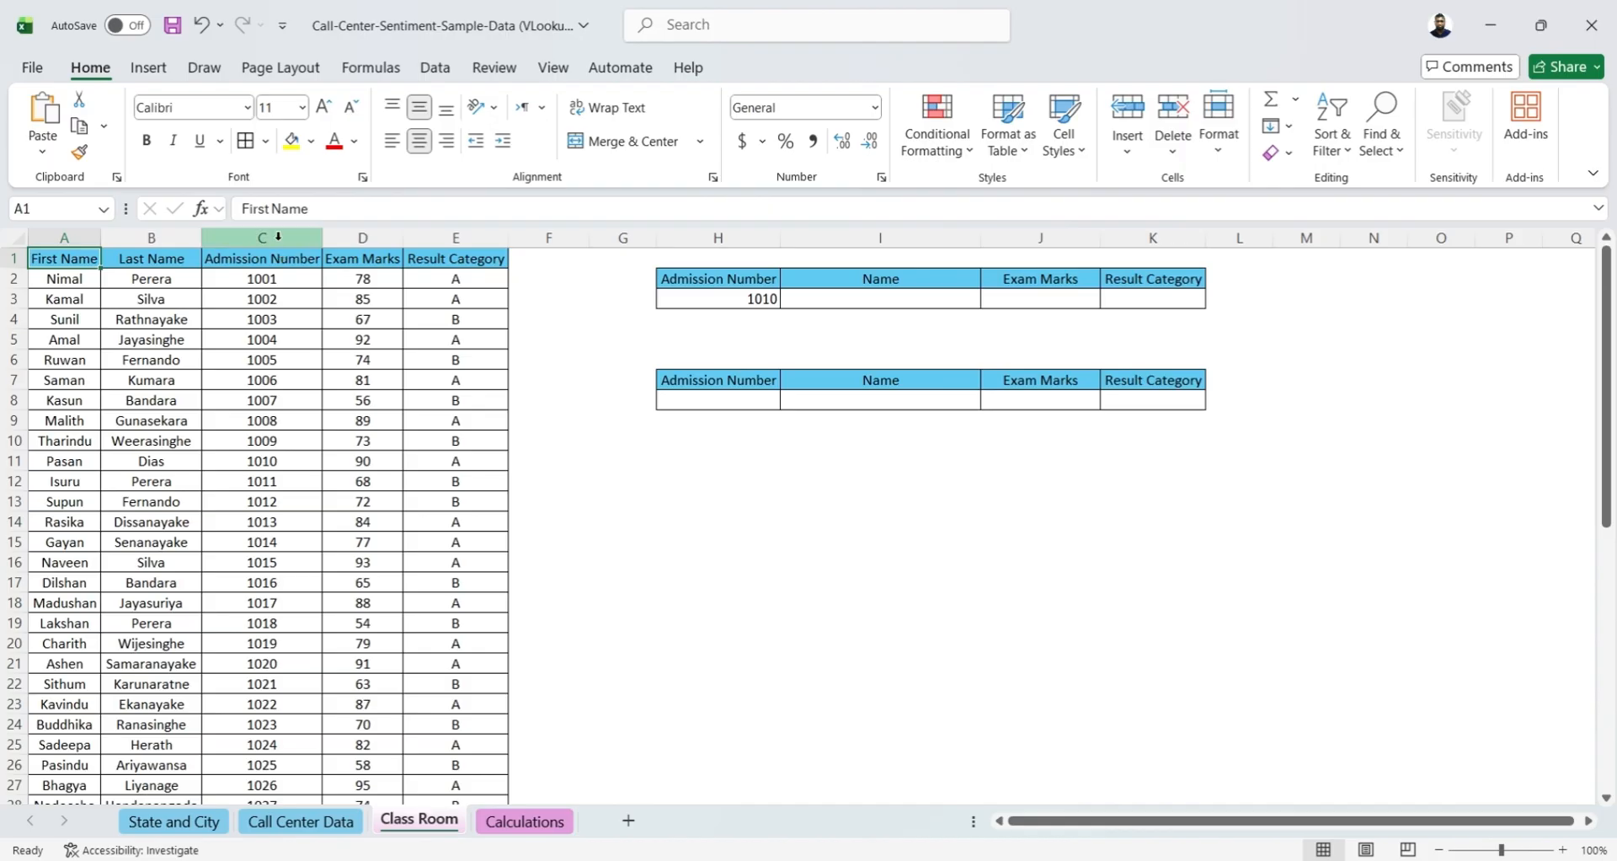
# Move the Admission Number column in front of the First Name column so it becomes column A
pyautogui.rightClick(278, 239)
pyautogui.click(331, 318)
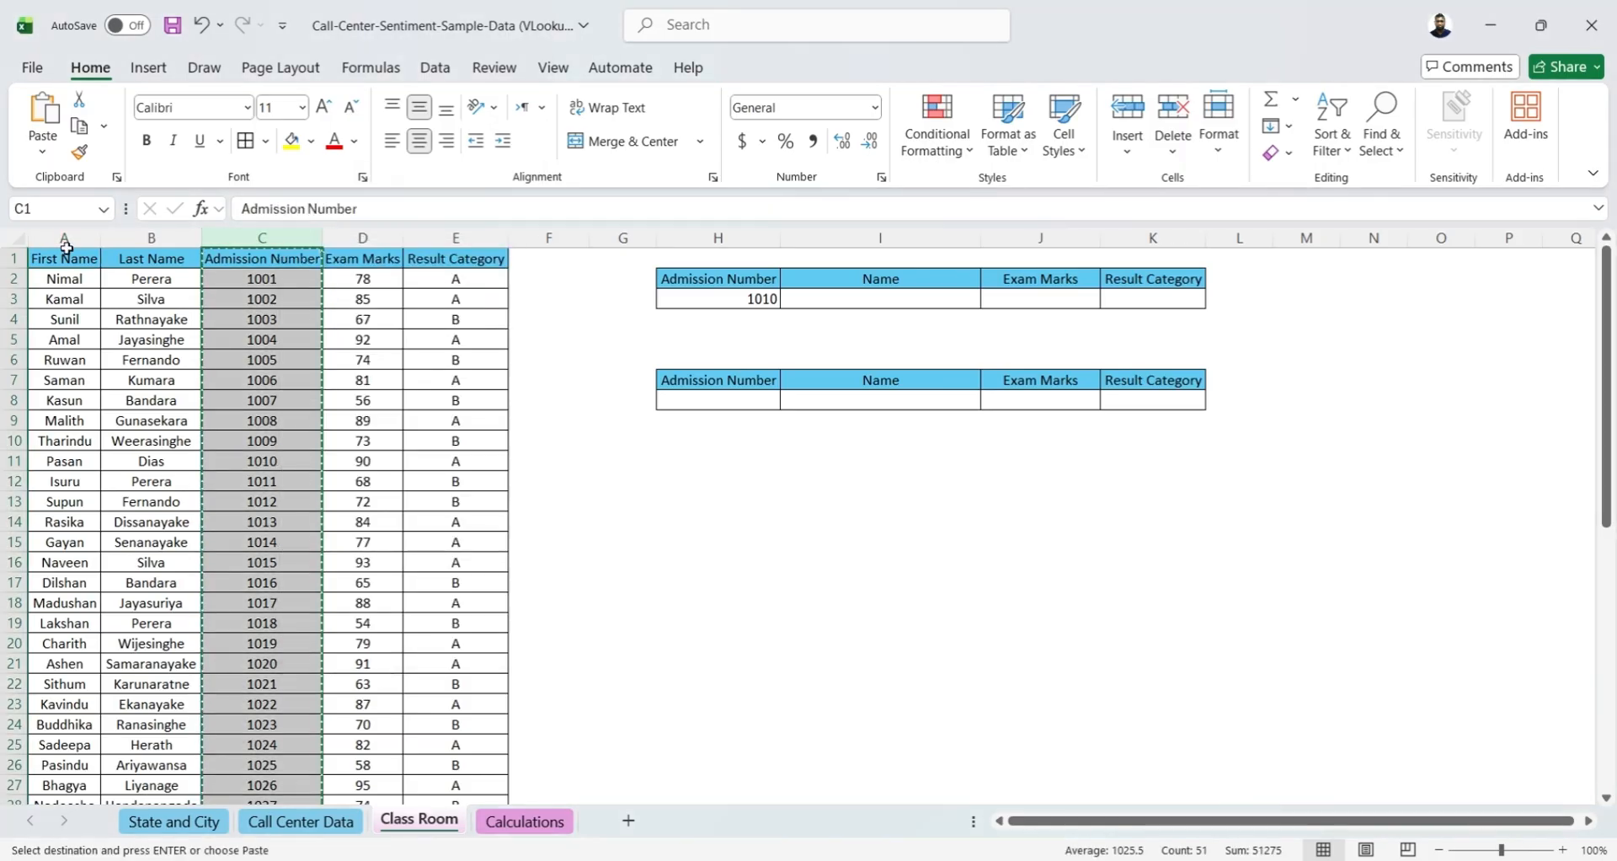
pyautogui.click(66, 246)
pyautogui.rightClick(67, 244)
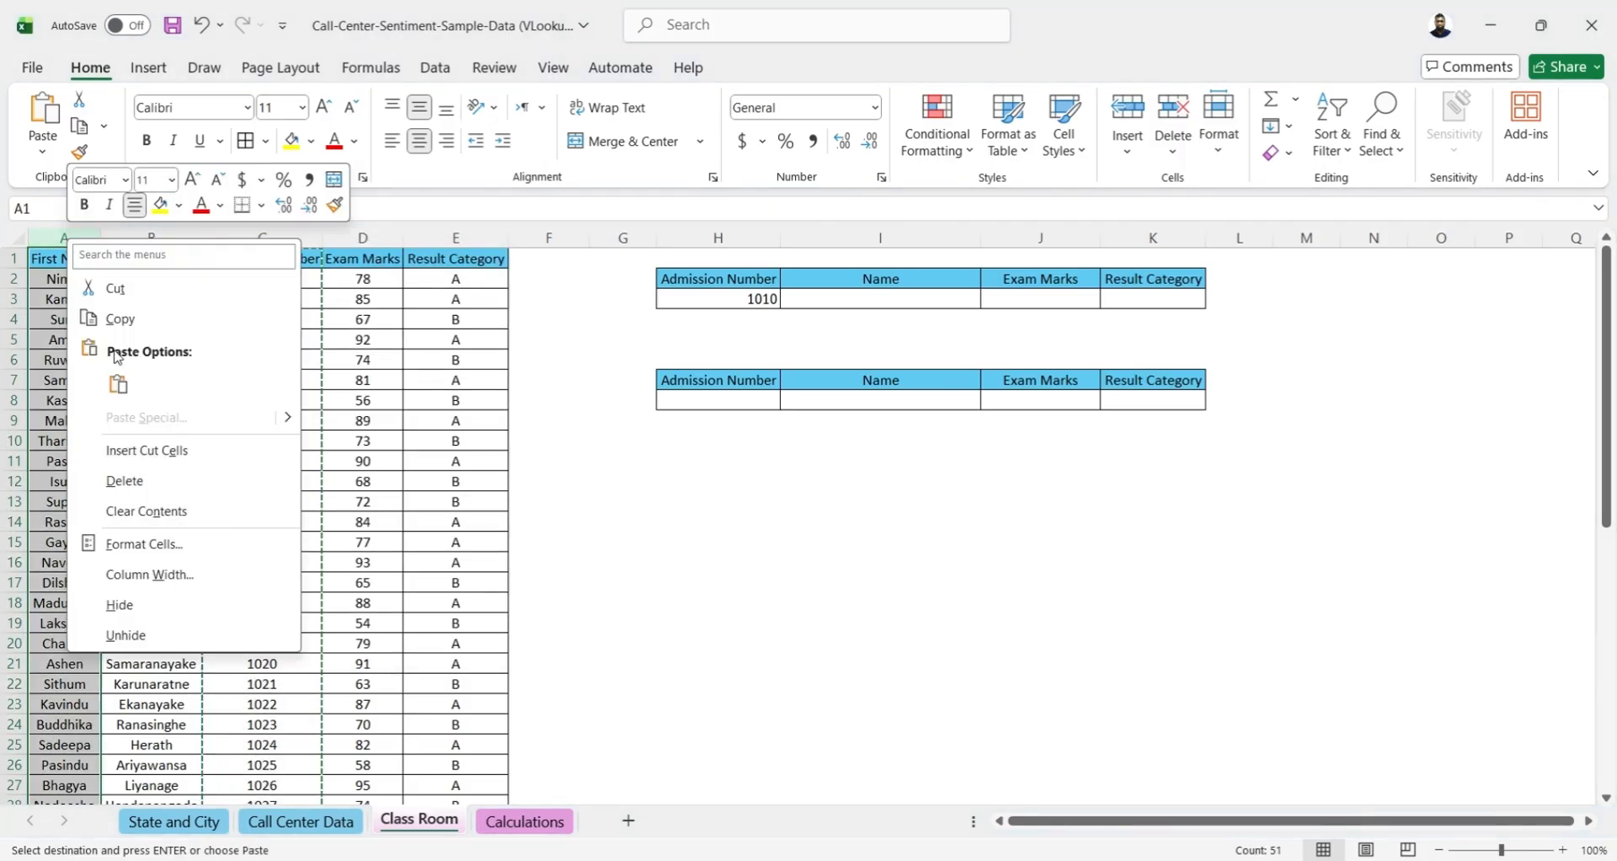
pyautogui.click(141, 452)
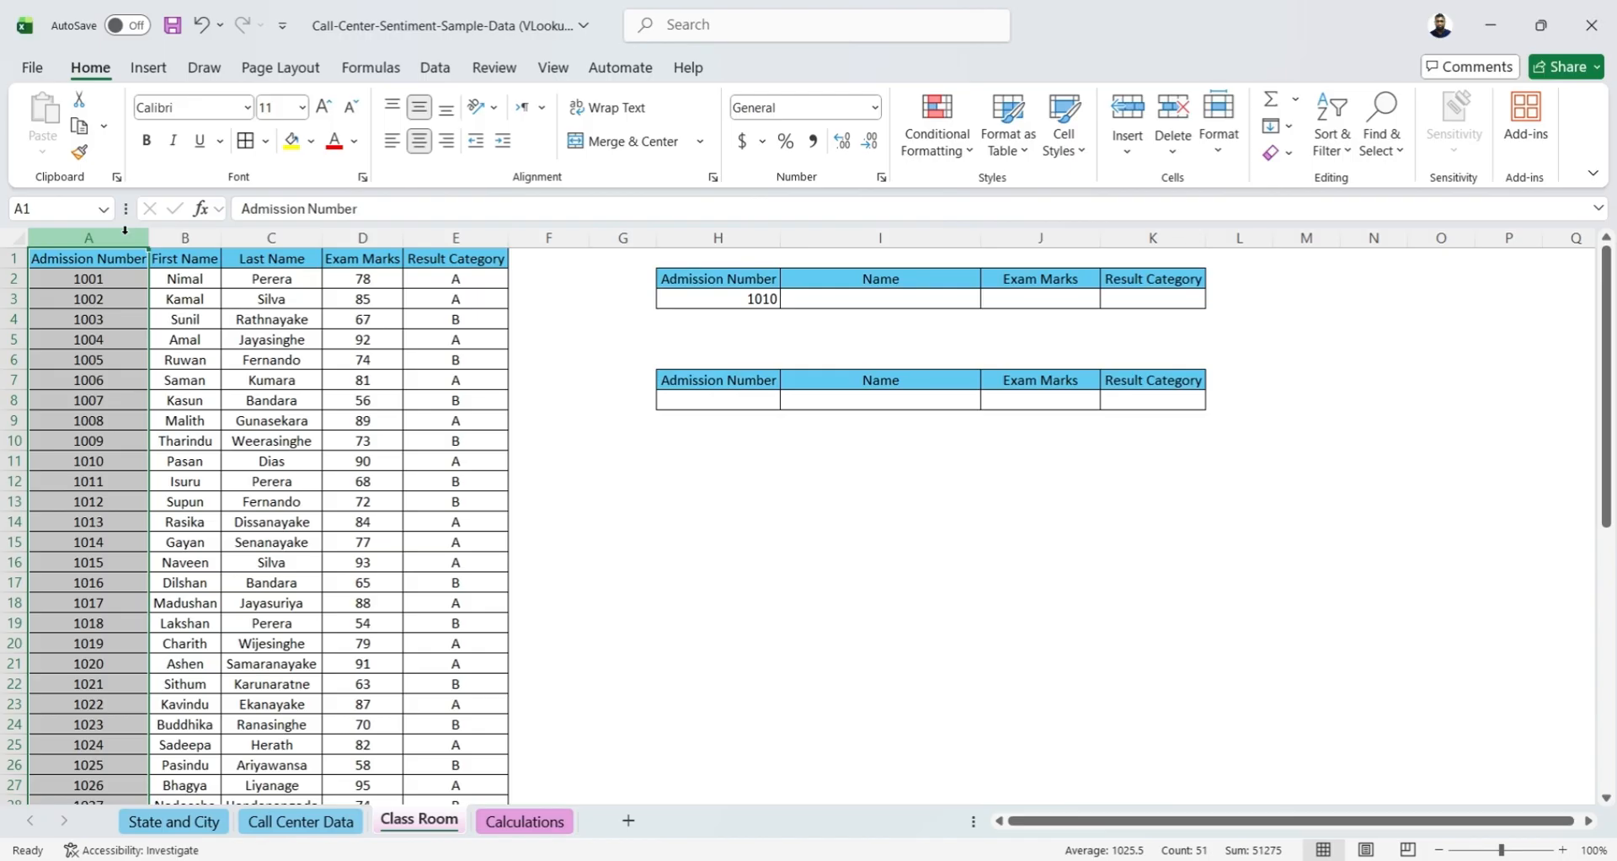
# Begin a VLOOKUP formula in Name cell I3 with H3 as the lookup value and columns A:E as the table array
pyautogui.click(918, 295)
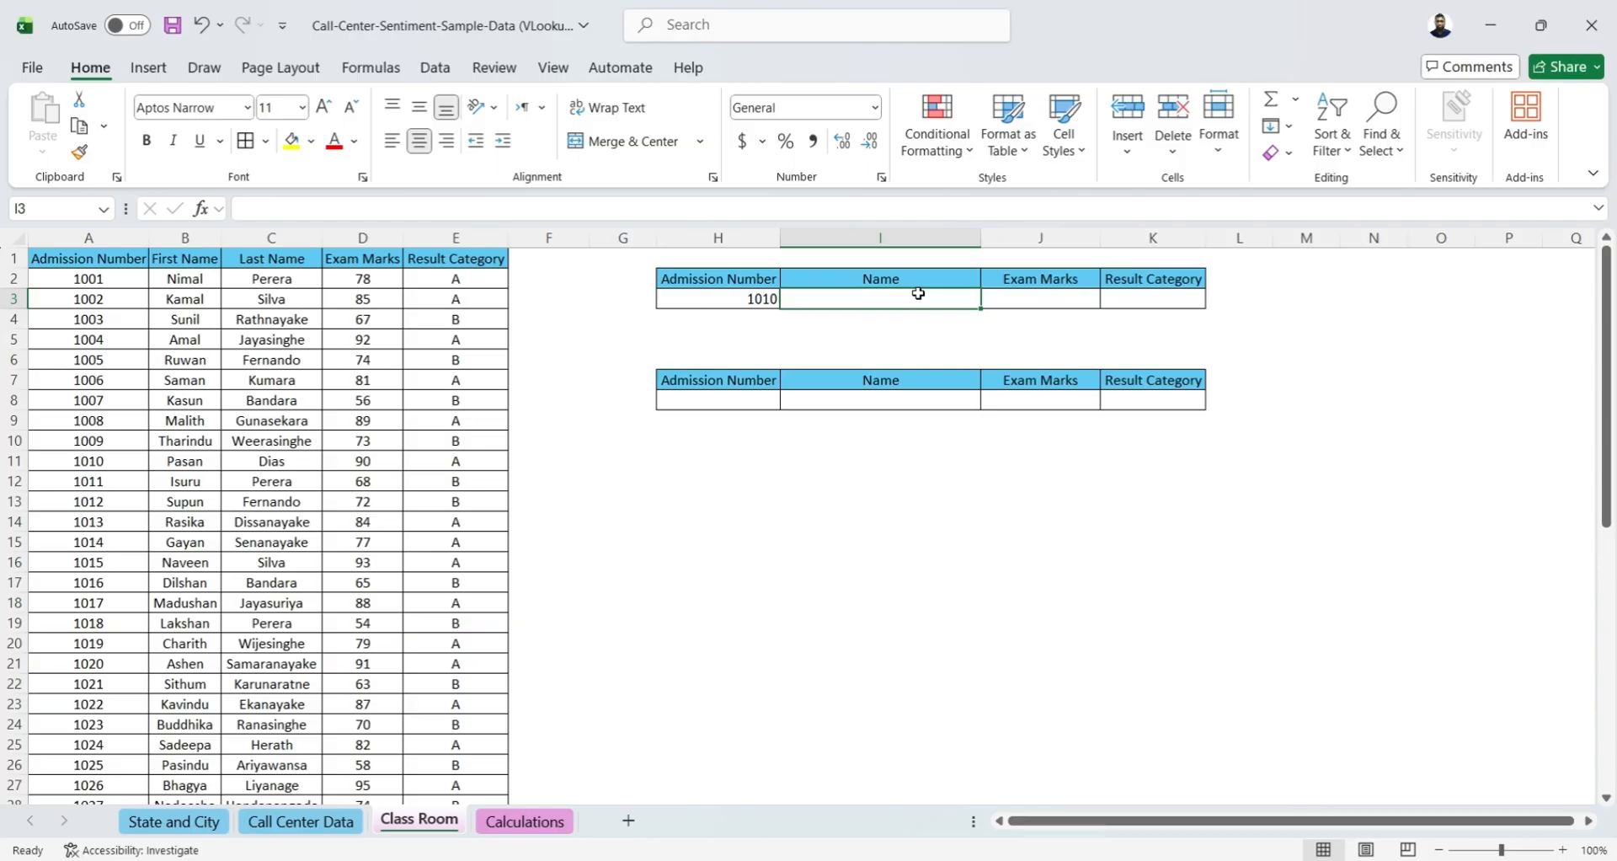
pyautogui.write('=')
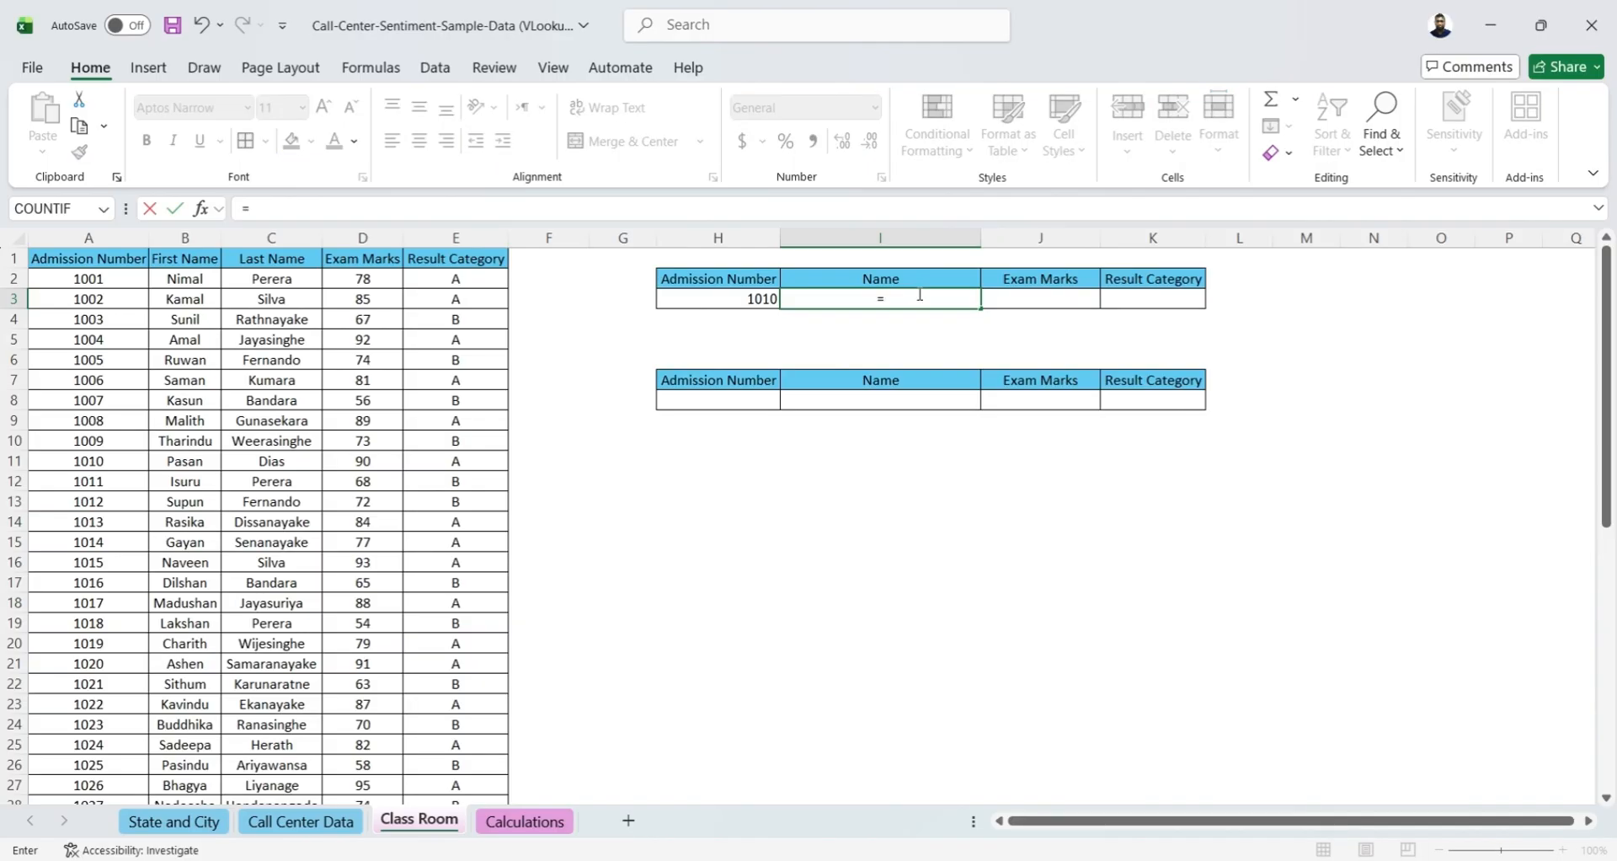
pyautogui.write('vl')
pyautogui.press('Tab')
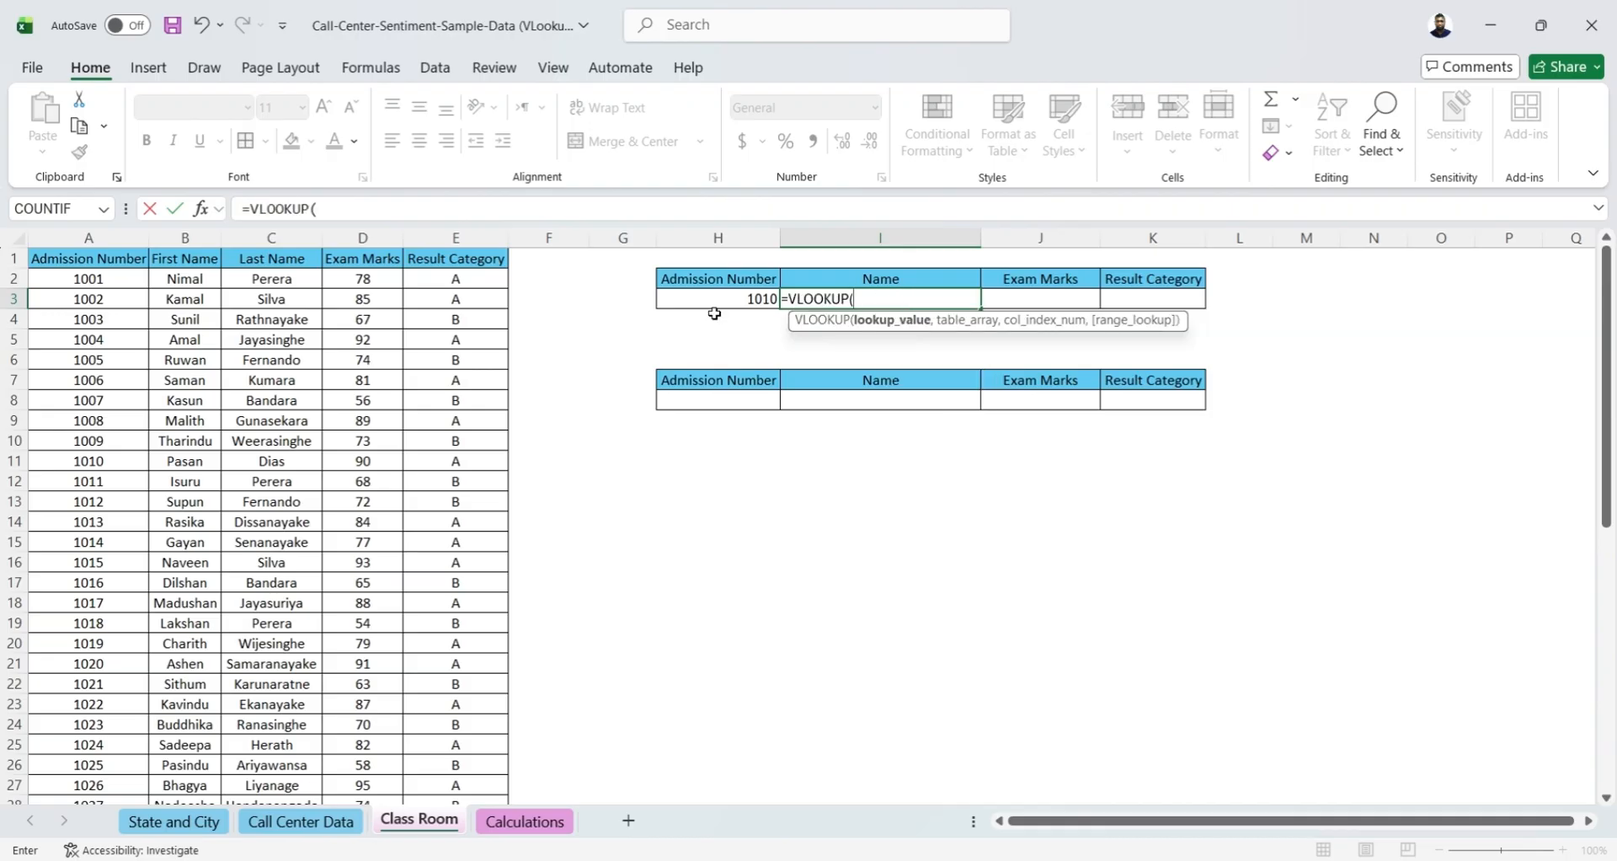
pyautogui.click(707, 299)
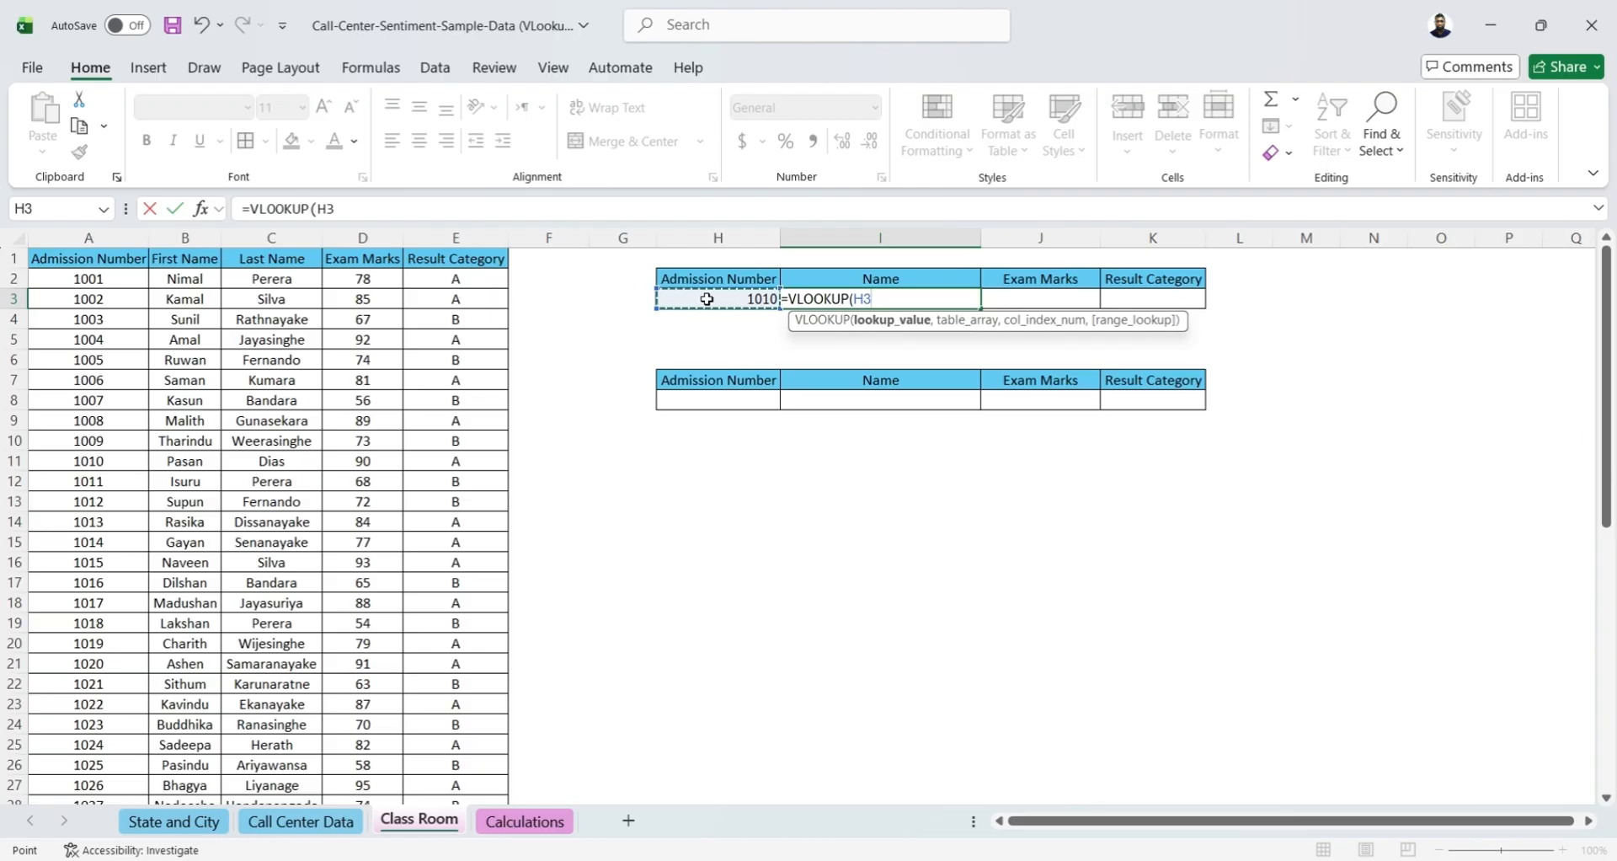
pyautogui.write(',')
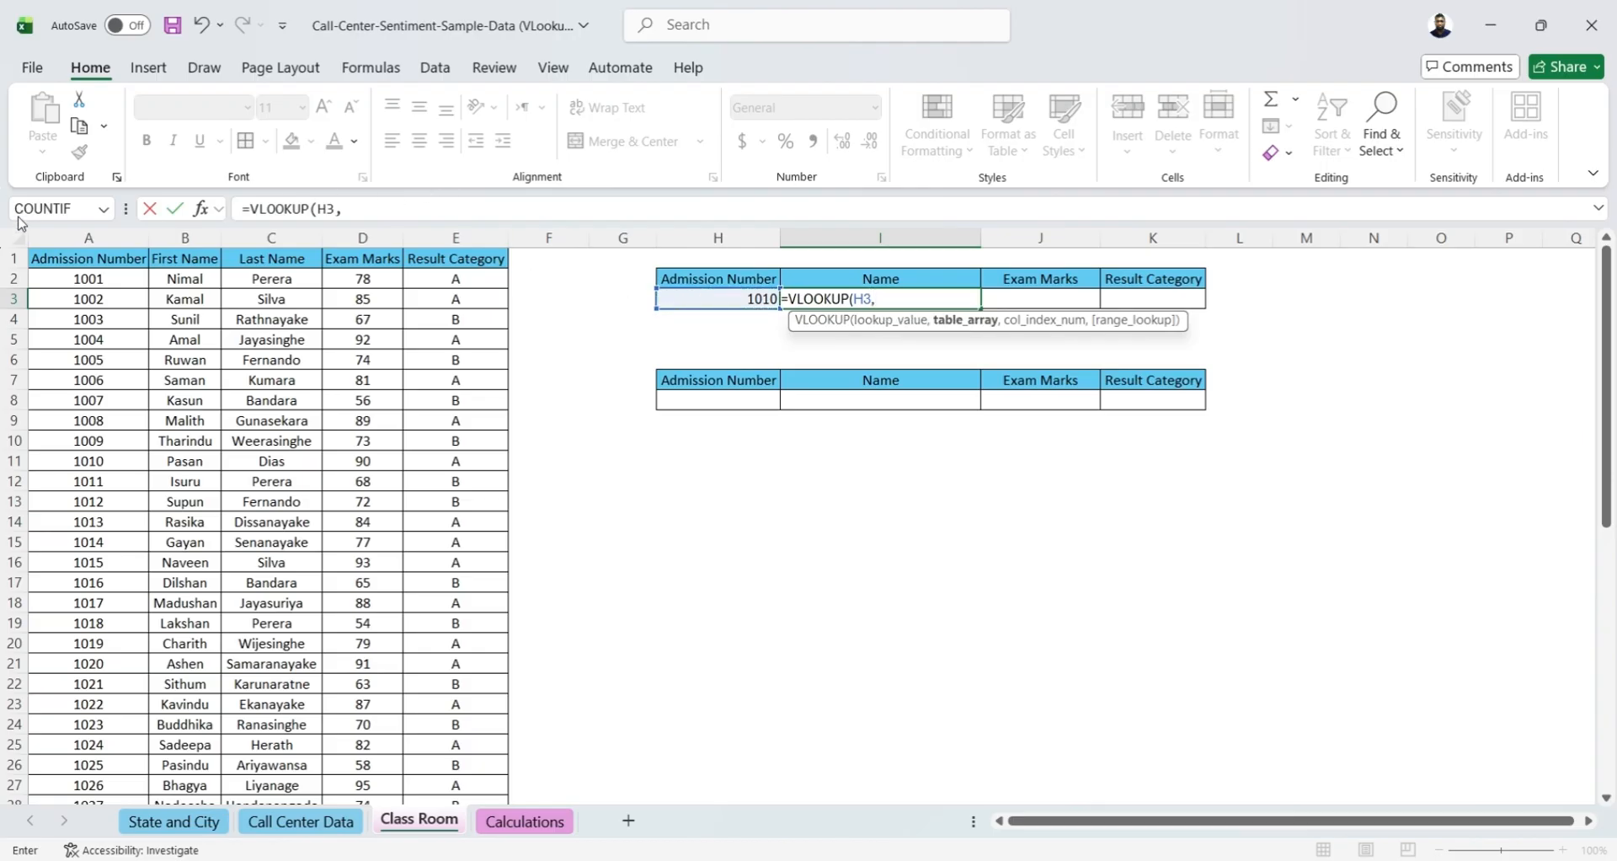
pyautogui.click(52, 242)
pyautogui.moveTo(52, 246); pyautogui.dragTo(452, 248)
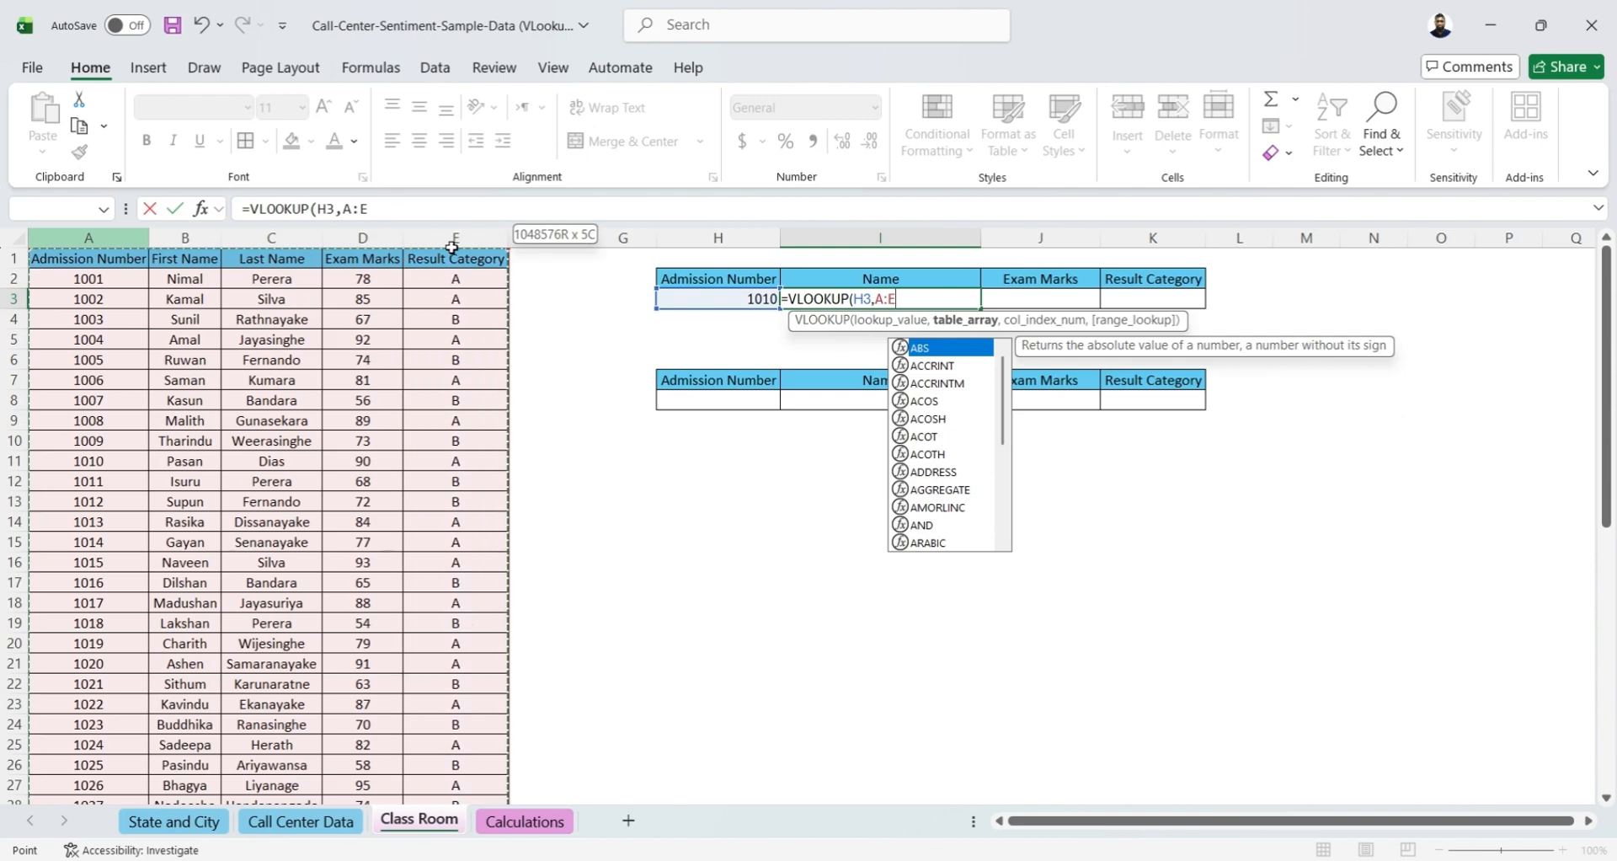
pyautogui.moveTo(453, 248); pyautogui.dragTo(452, 244)
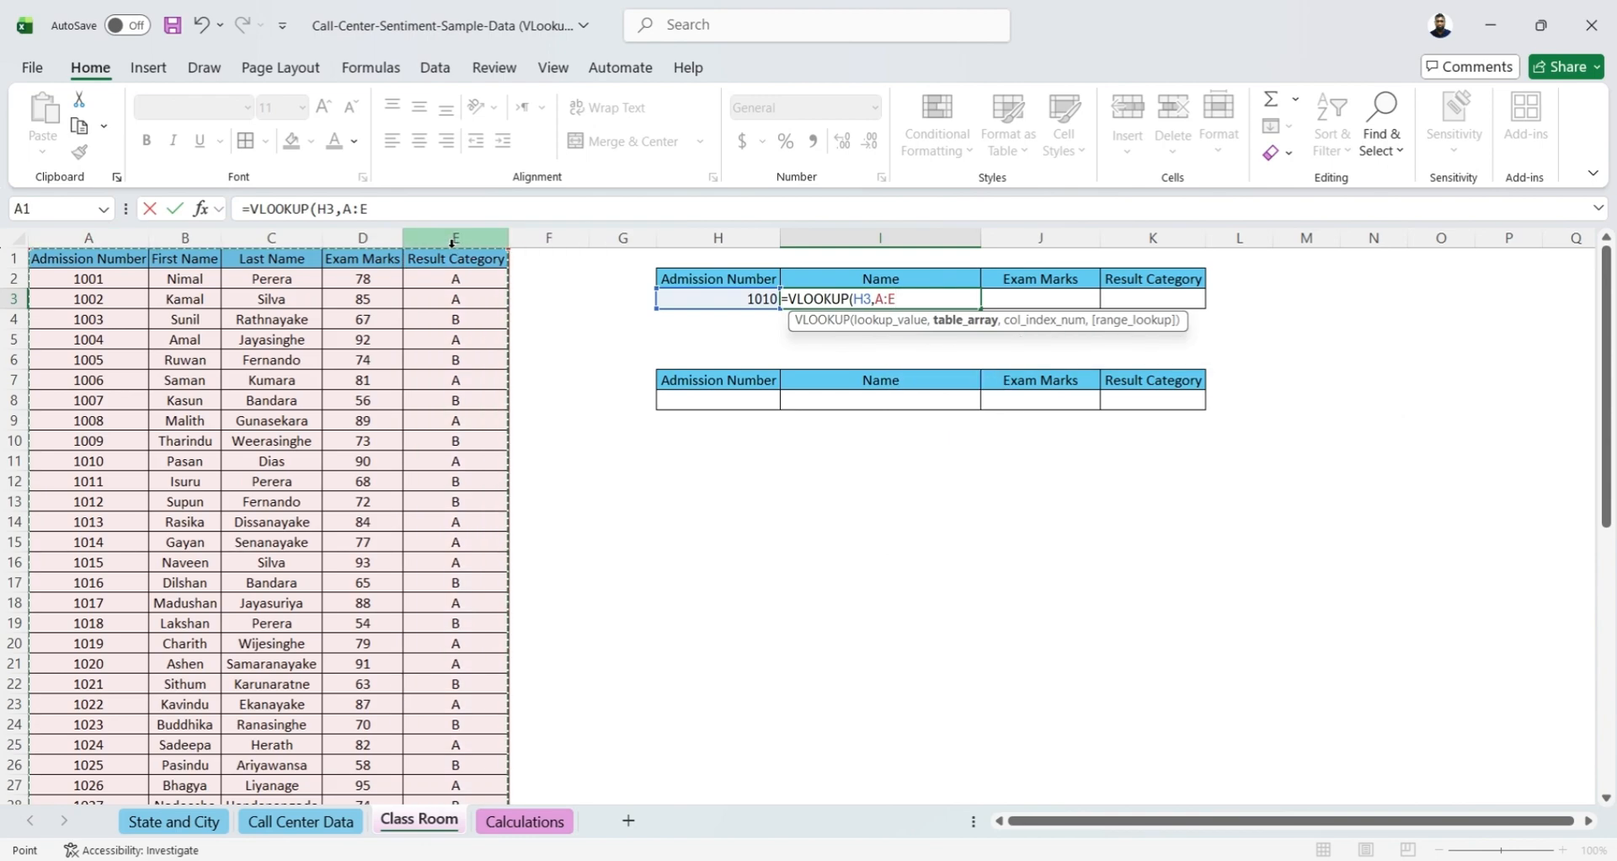
pyautogui.write(',')
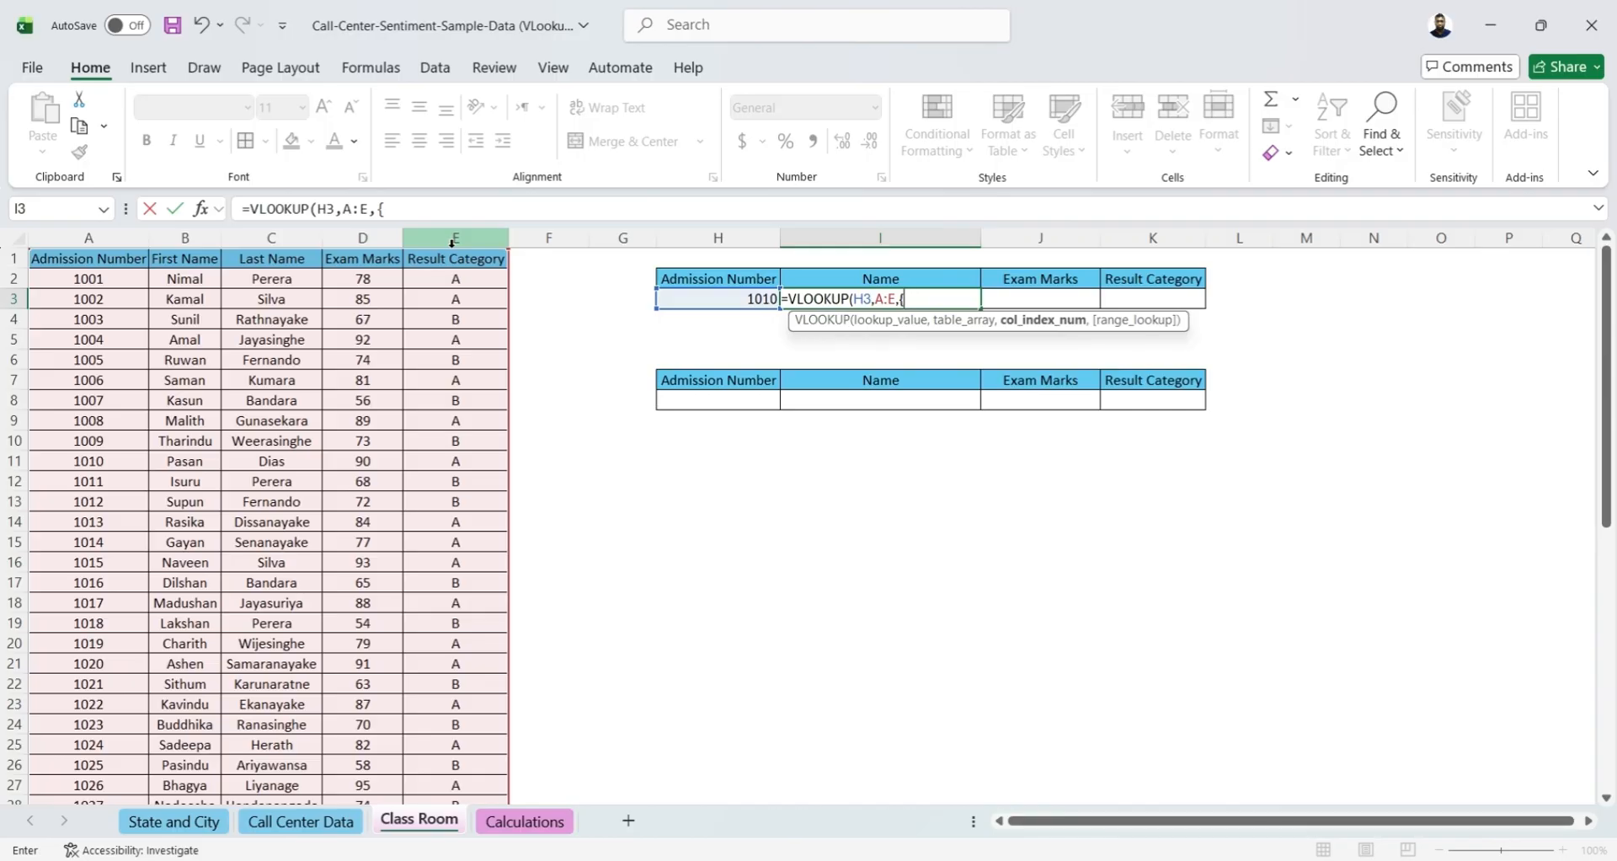
# Finish the I3 formula with column index array {2,4,5} and range lookup 0 for an exact match, and enter it
pyautogui.write('{2')
pyautogui.write(',4,5},')
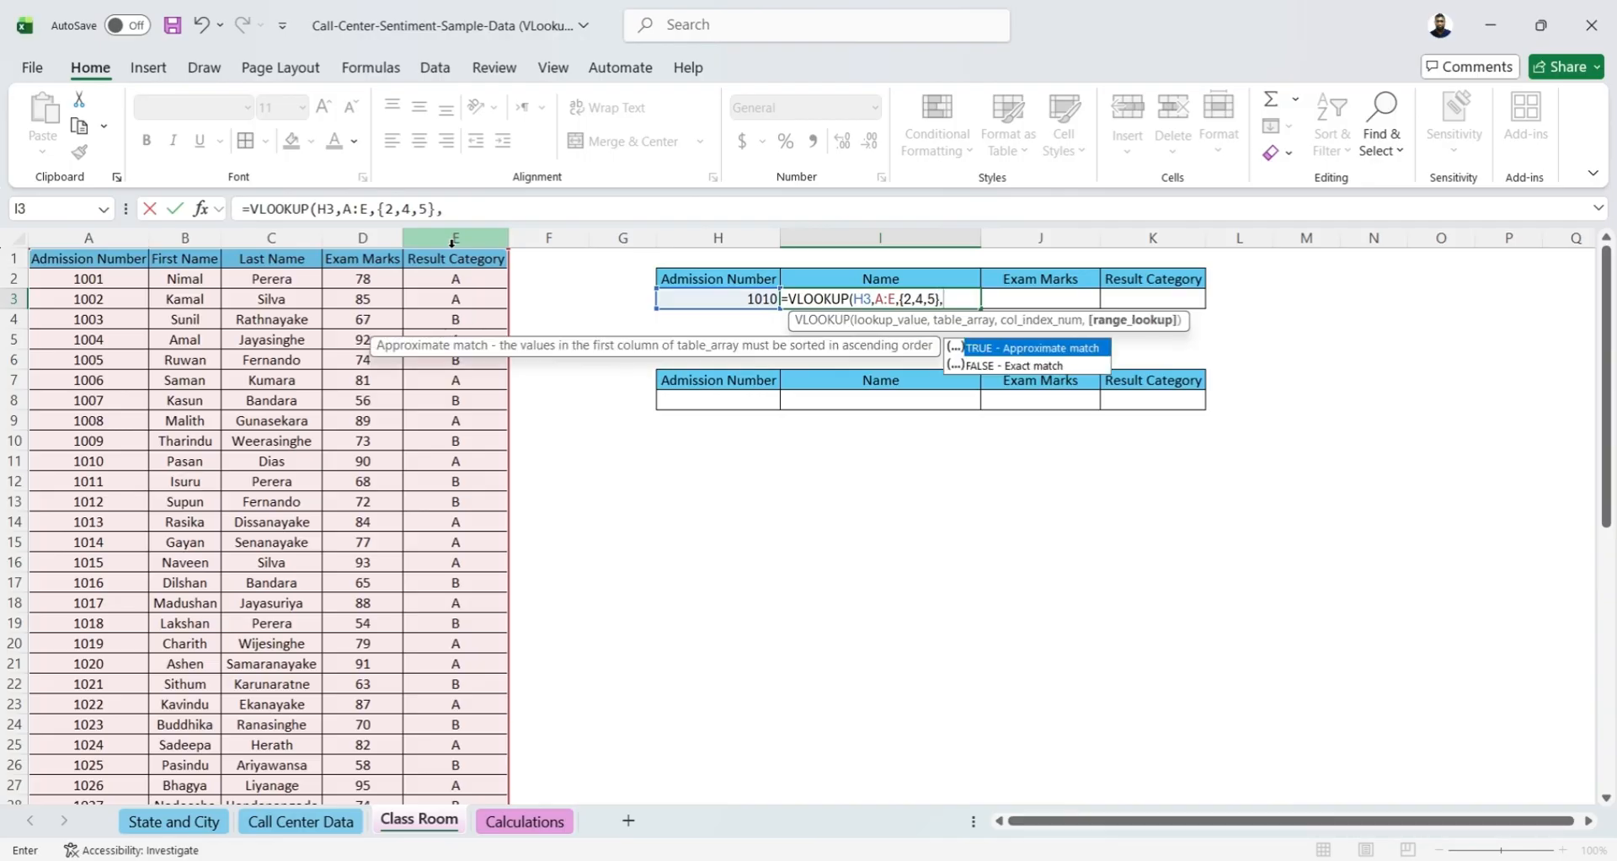
pyautogui.write('0)')
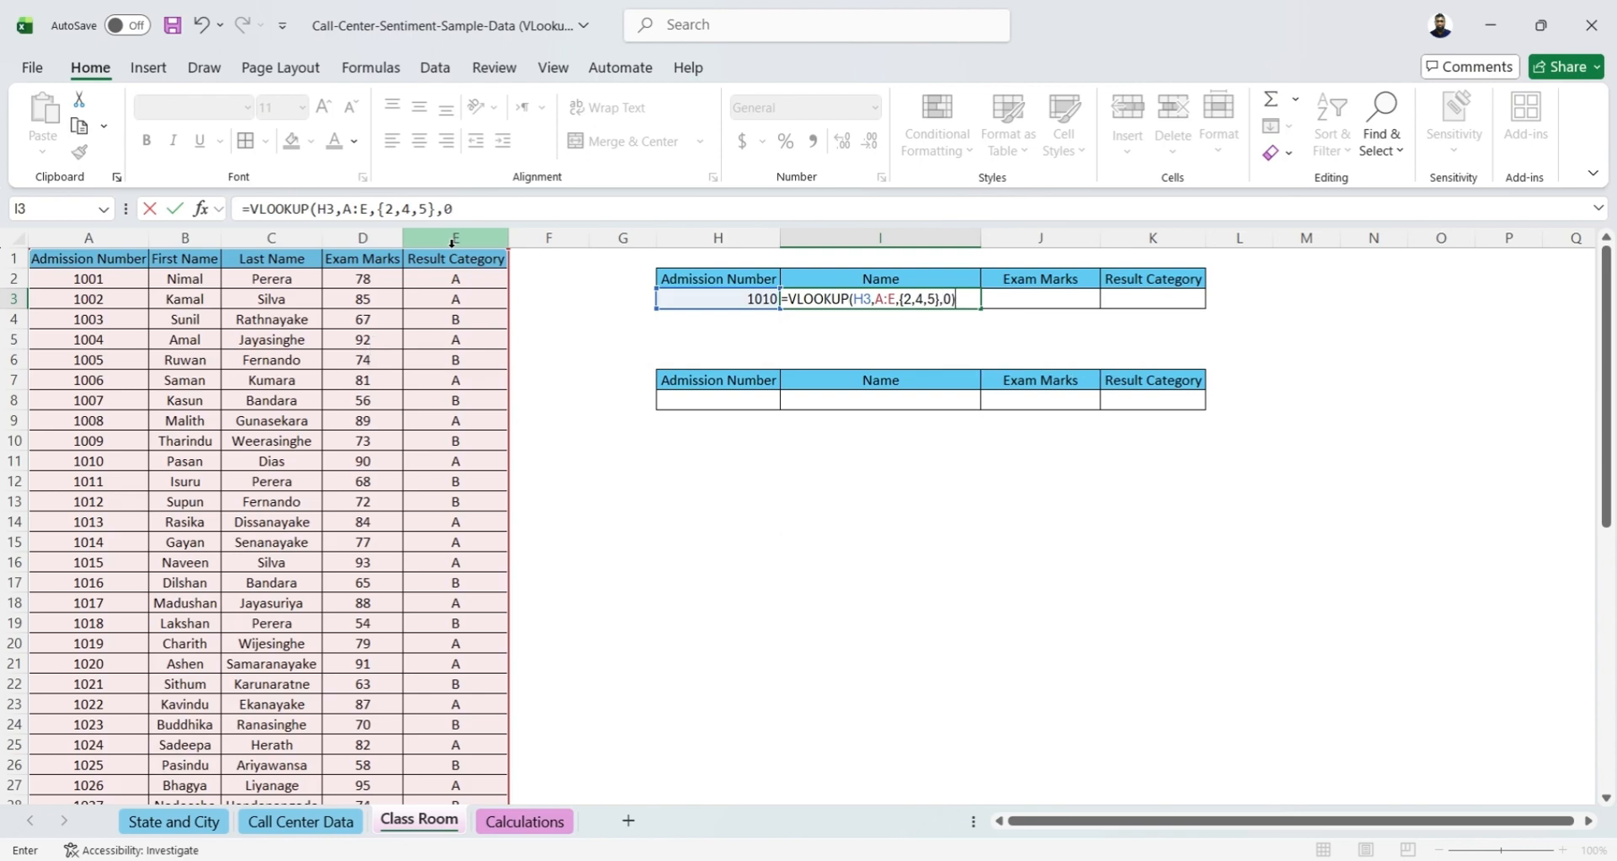
pyautogui.press('Tab')
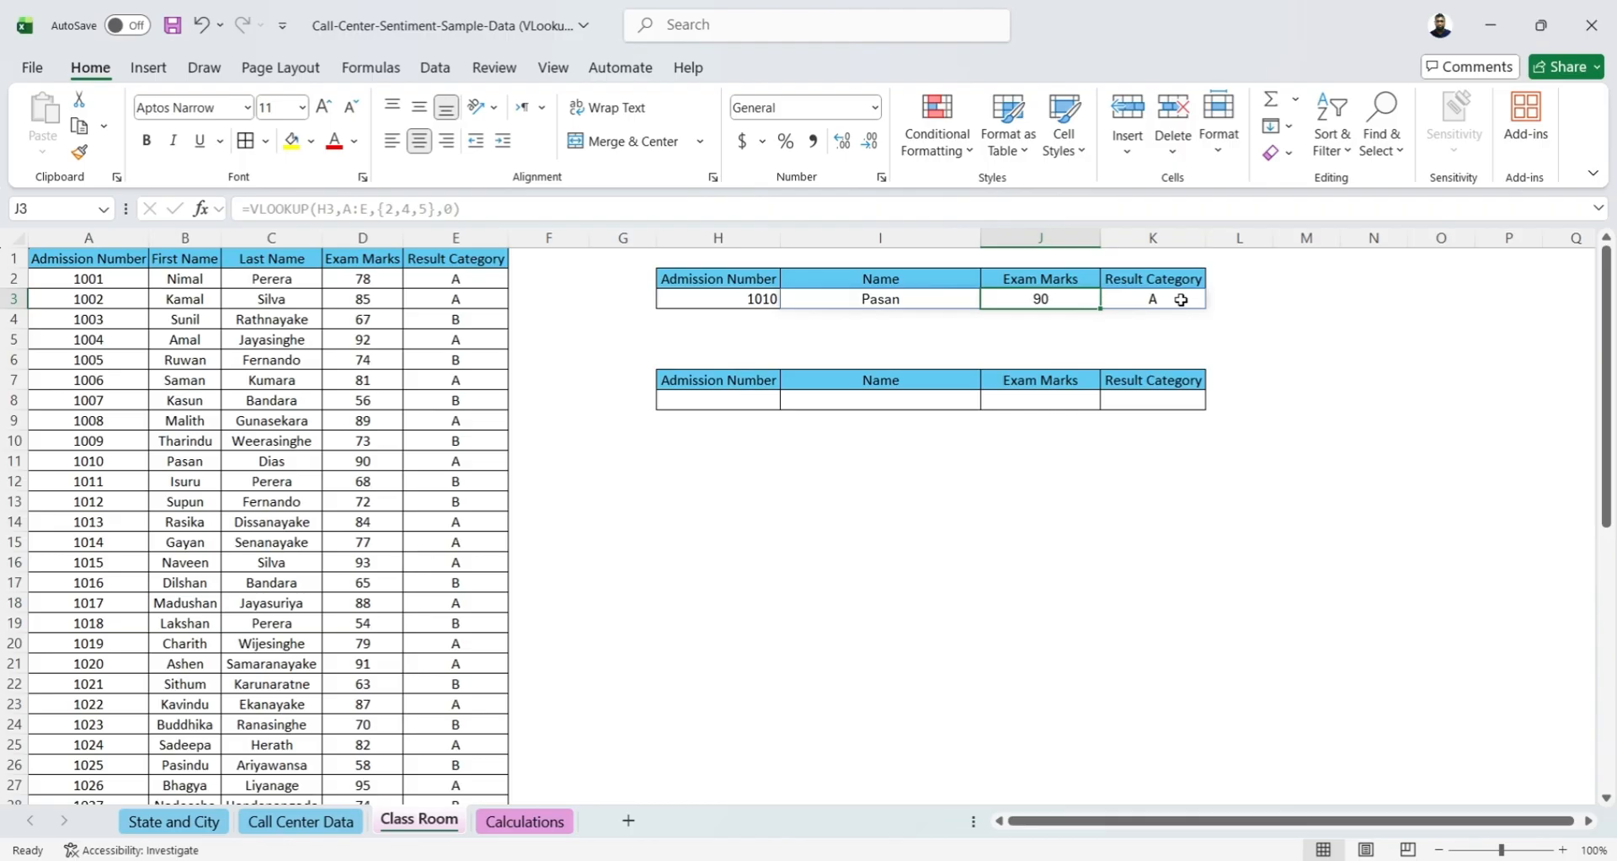
# Examine the formula and the values it returned across I3:K3 in the first lookup table
pyautogui.click(901, 300)
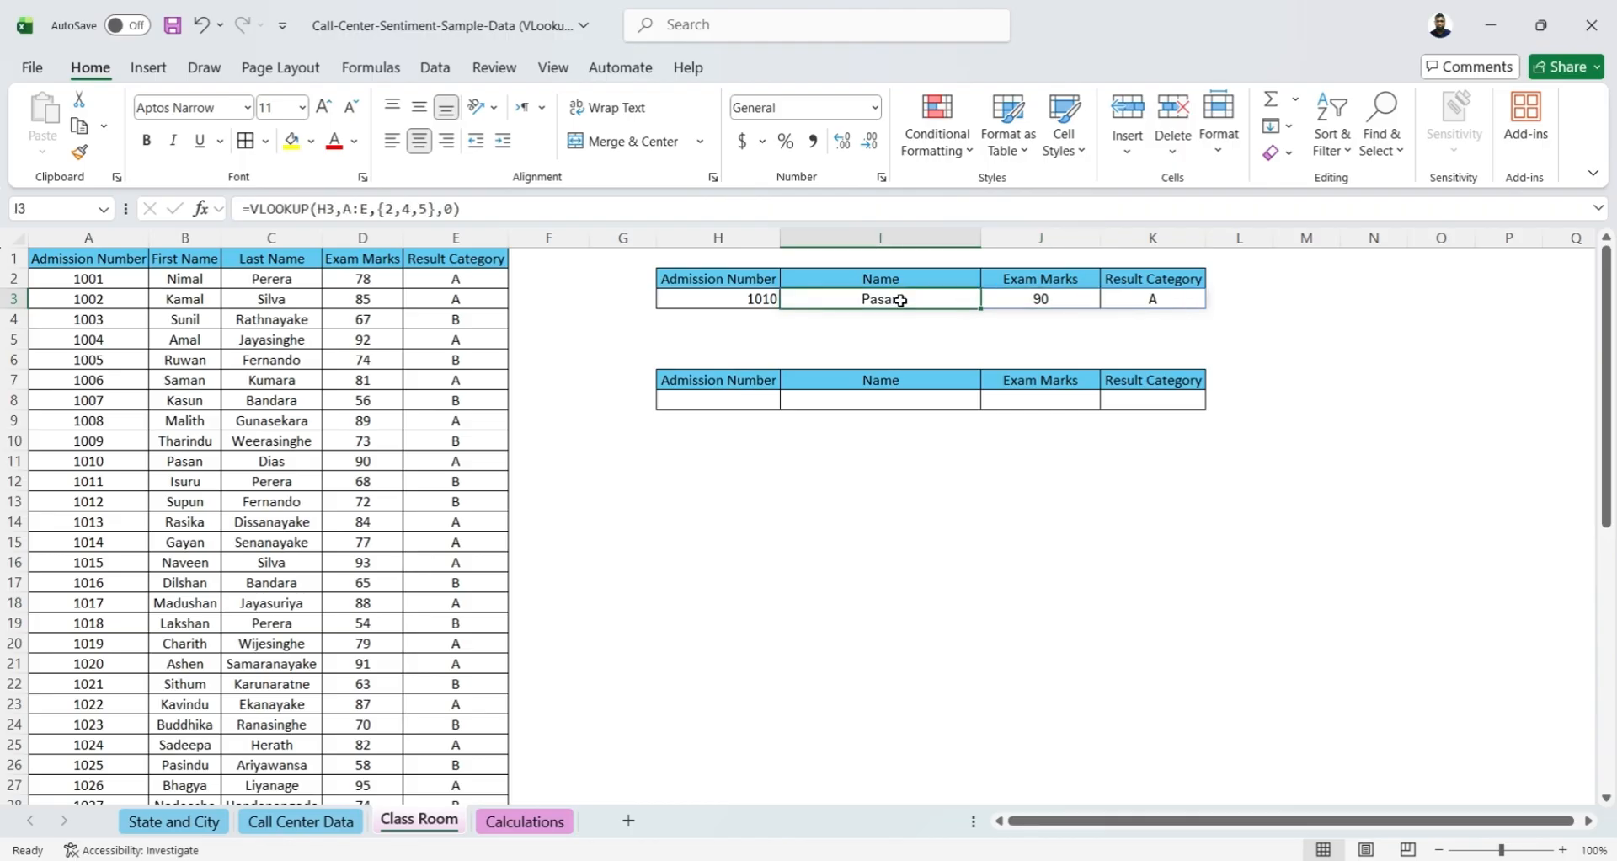
pyautogui.click(1037, 301)
pyautogui.click(1139, 299)
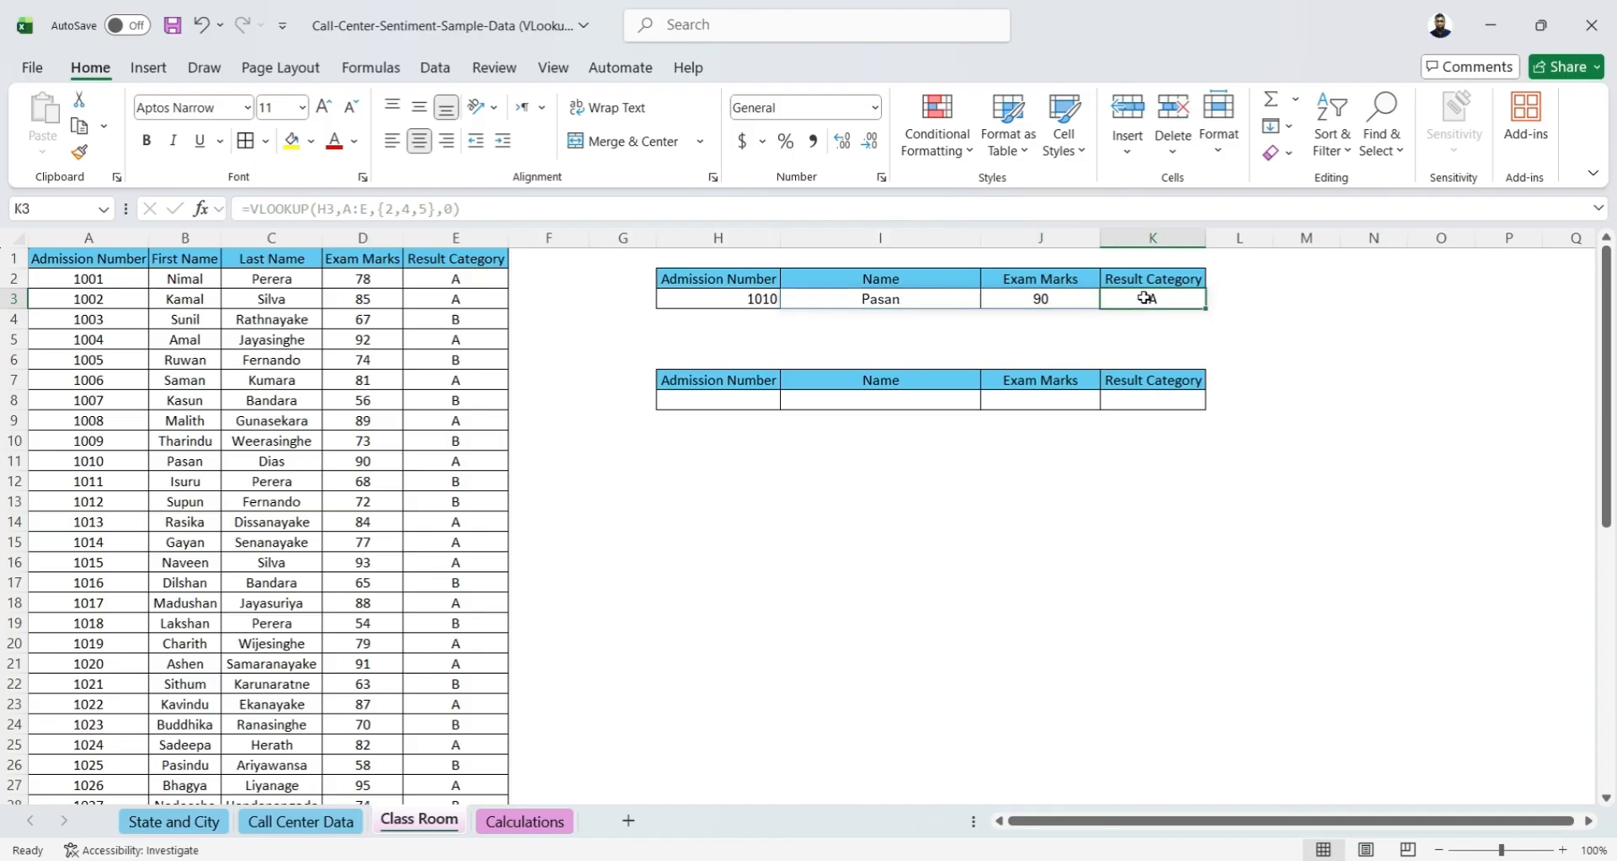
pyautogui.click(1231, 341)
pyautogui.click(949, 496)
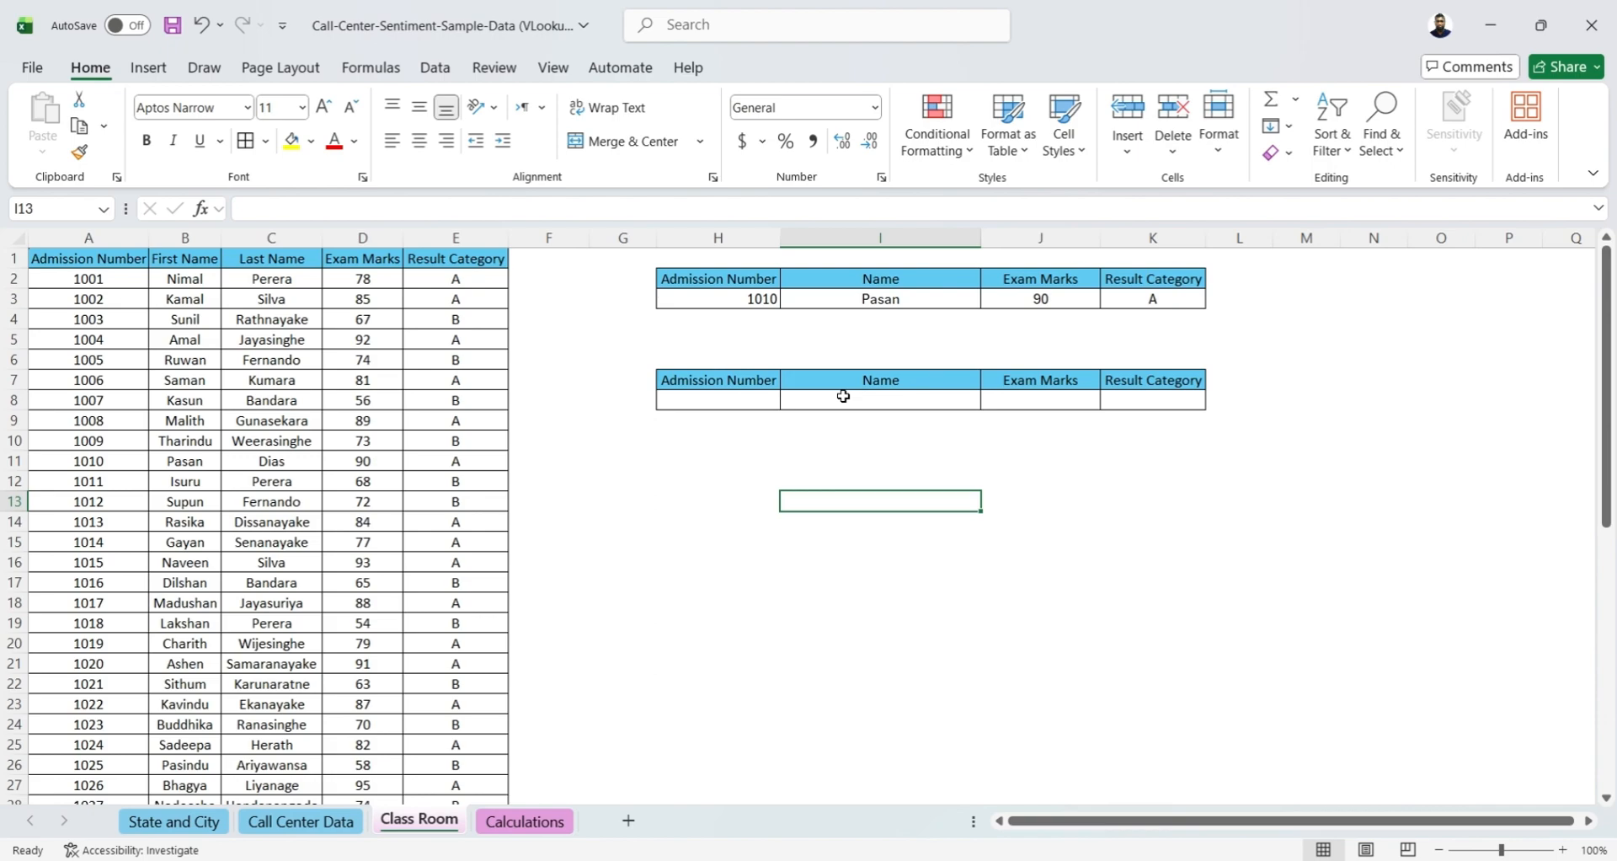
# Copy the VLOOKUP formula text from I3 into Name cell I8 of the second lookup table and enter it
pyautogui.click(853, 298)
pyautogui.moveTo(505, 208); pyautogui.dragTo(47, 215)
pyautogui.hotkey('ctrl', 'c')
pyautogui.press('Escape')
pyautogui.click(822, 401)
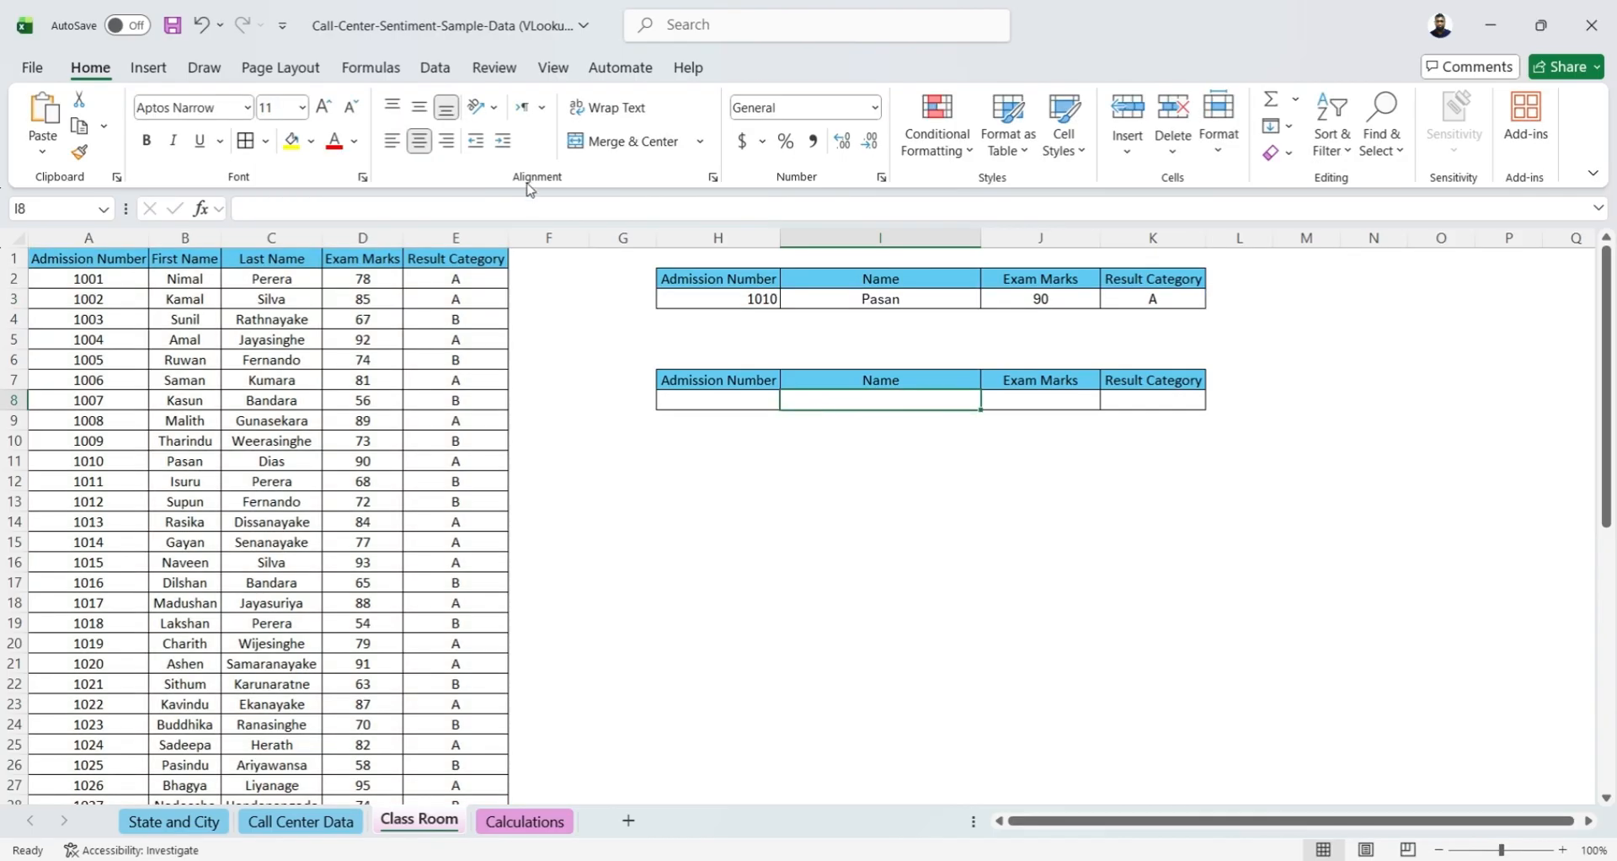
pyautogui.click(532, 206)
pyautogui.hotkey('ctrl', 'v')
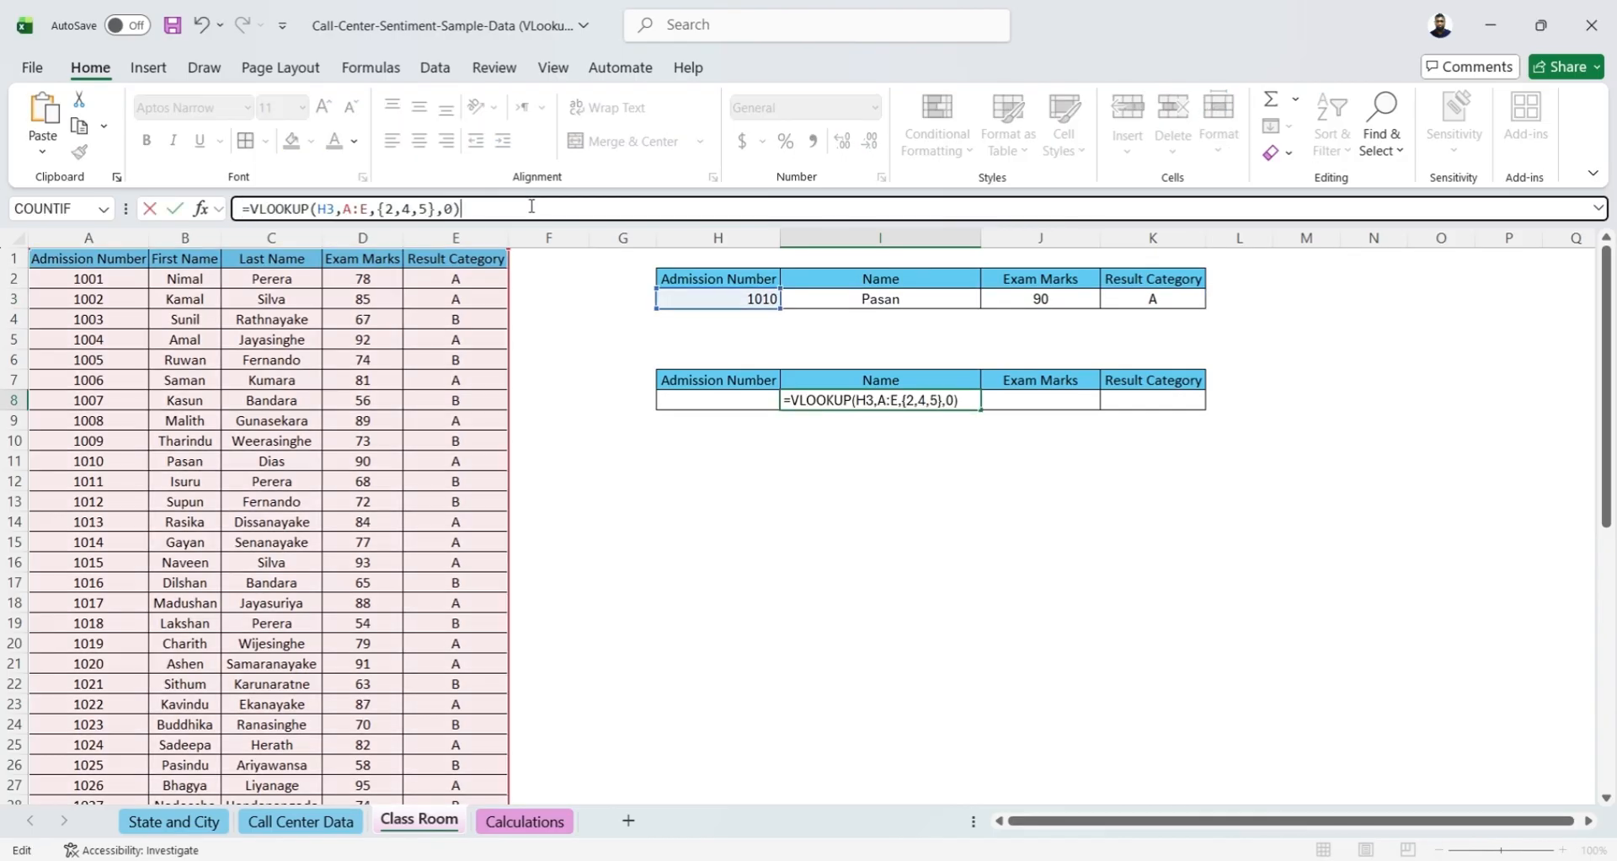
pyautogui.press('Tab')
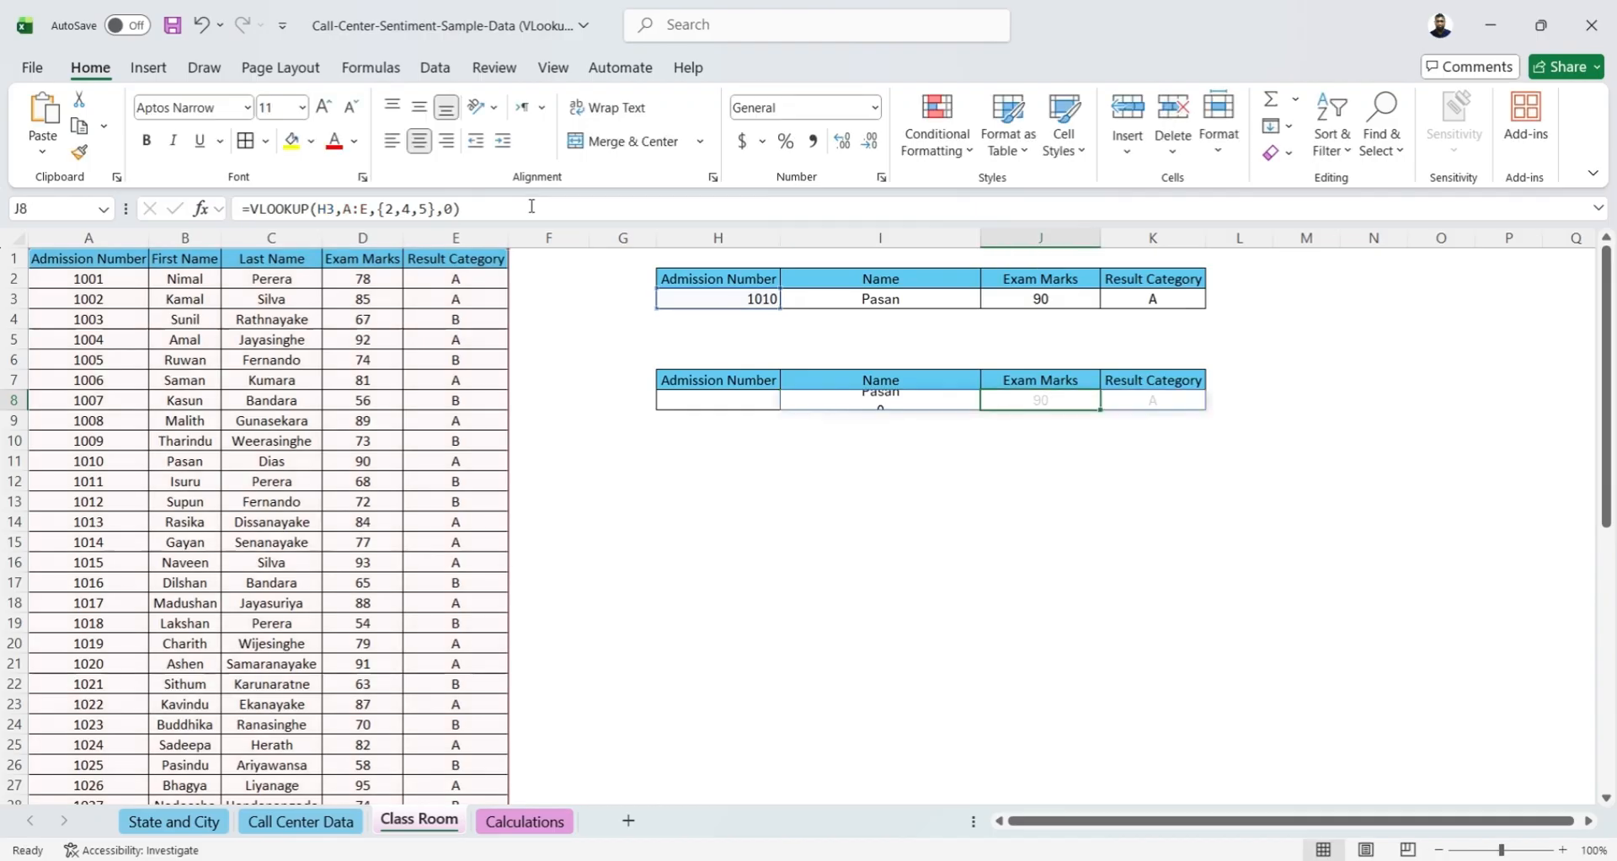
# Change the lookup value in the I8 formula to reference H8 and enter the formula
pyautogui.click(682, 406)
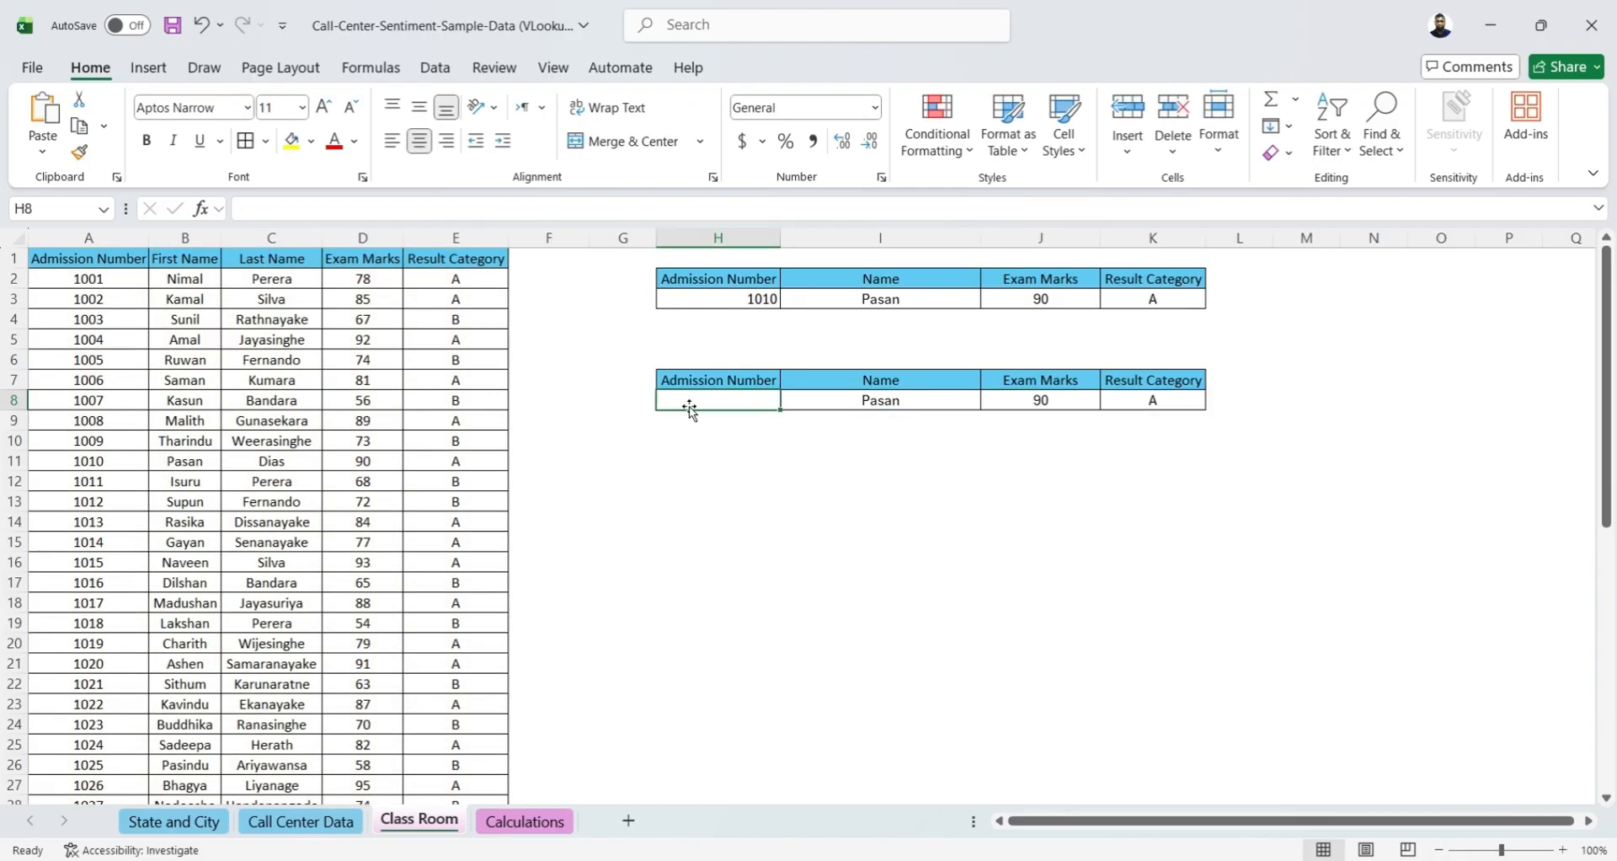
pyautogui.click(788, 400)
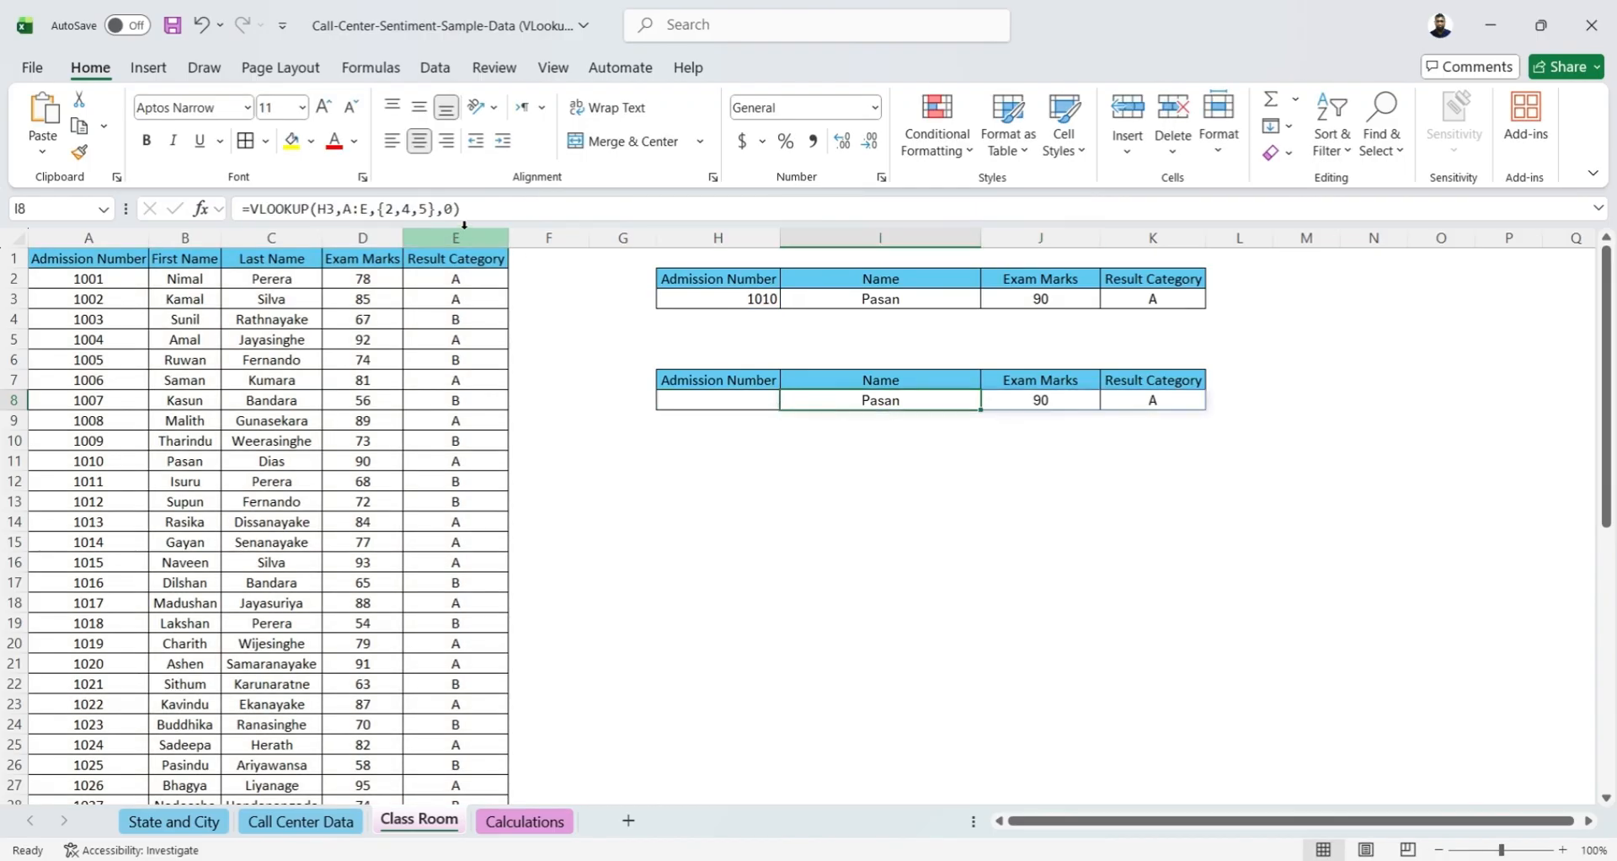
pyautogui.click(514, 209)
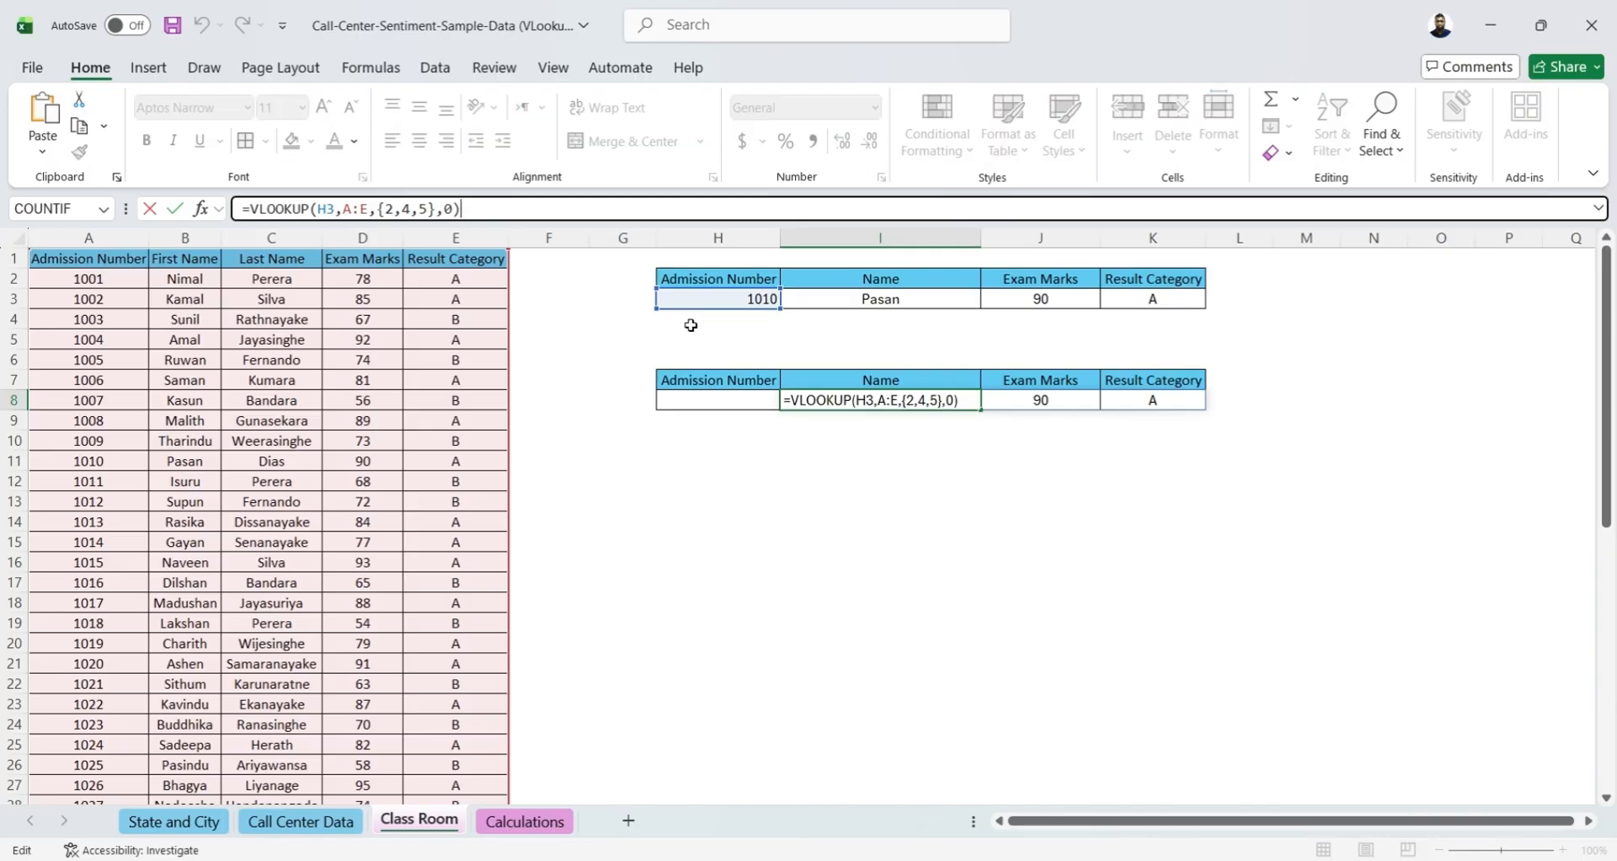
pyautogui.moveTo(688, 314); pyautogui.dragTo(693, 410)
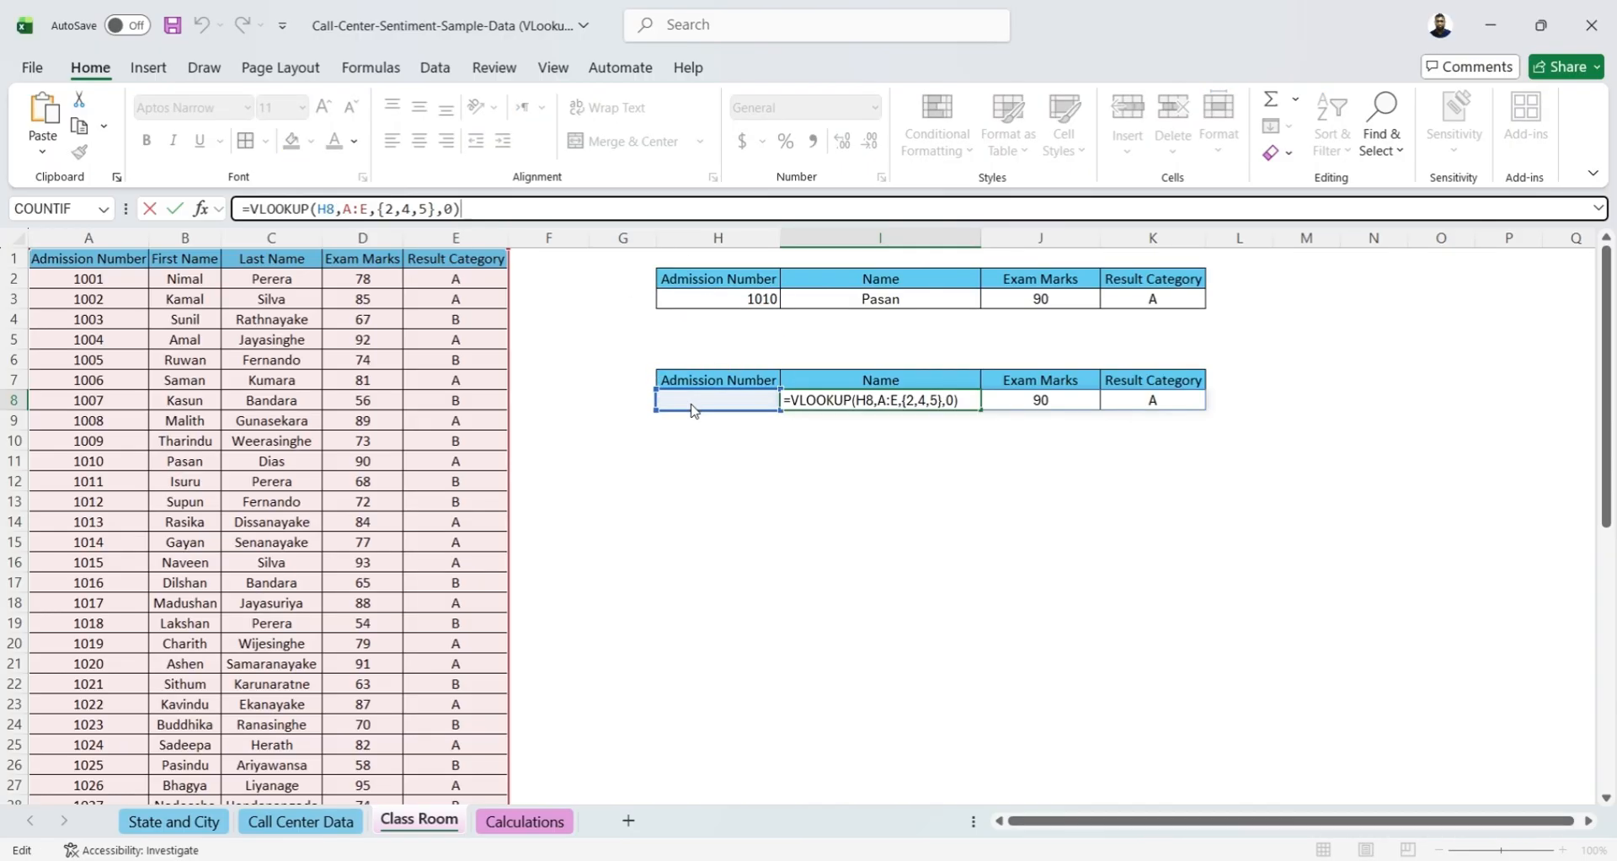
pyautogui.press('Return')
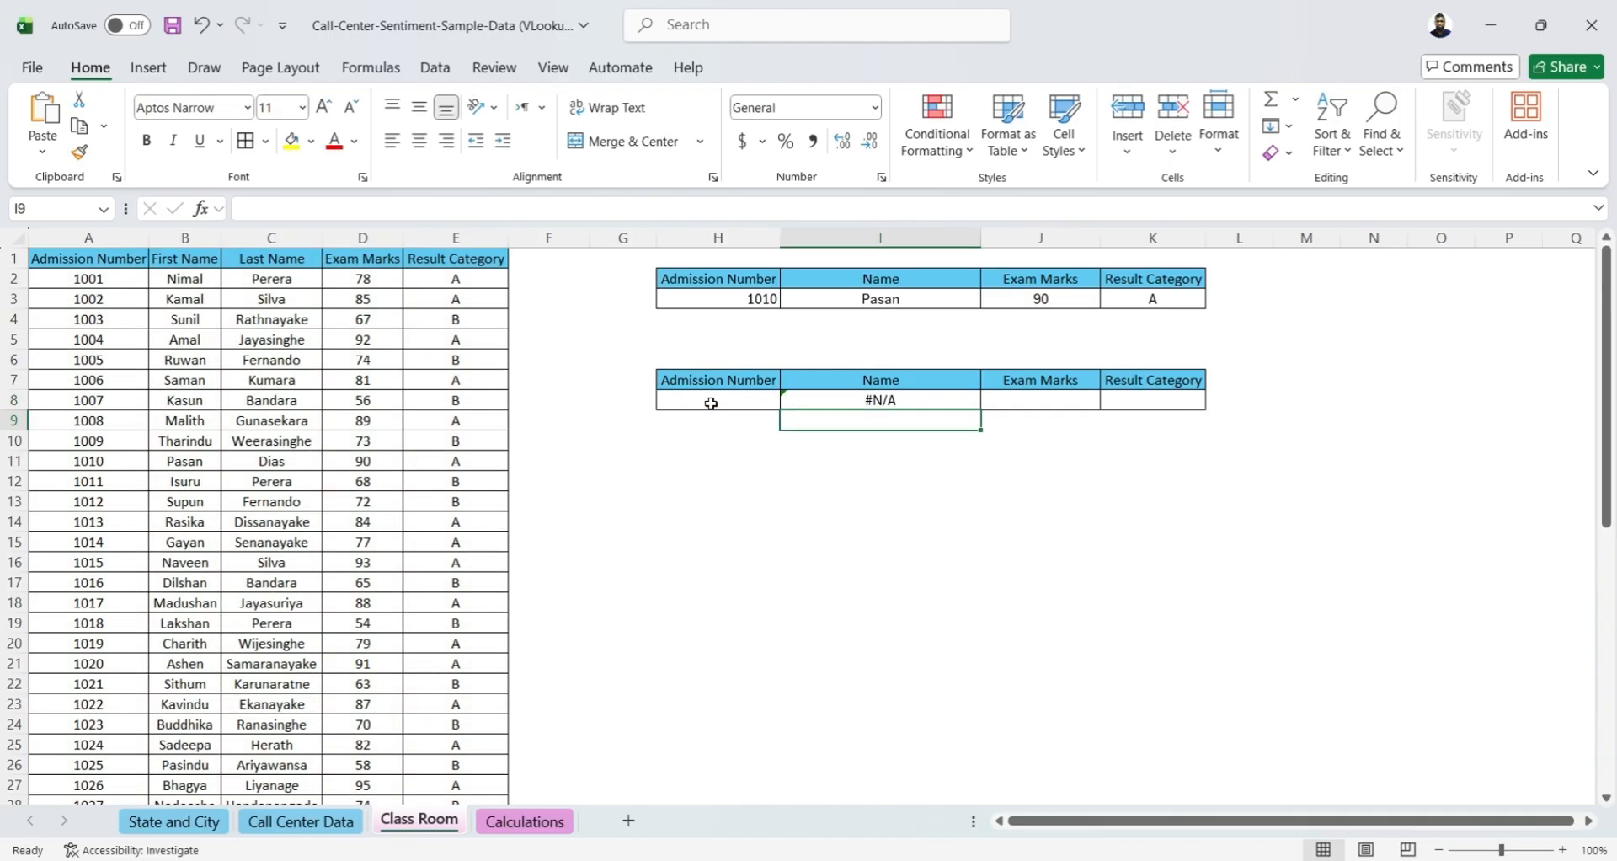
# Test the second lookup table by entering the first listed student's admission number in H8
pyautogui.click(883, 401)
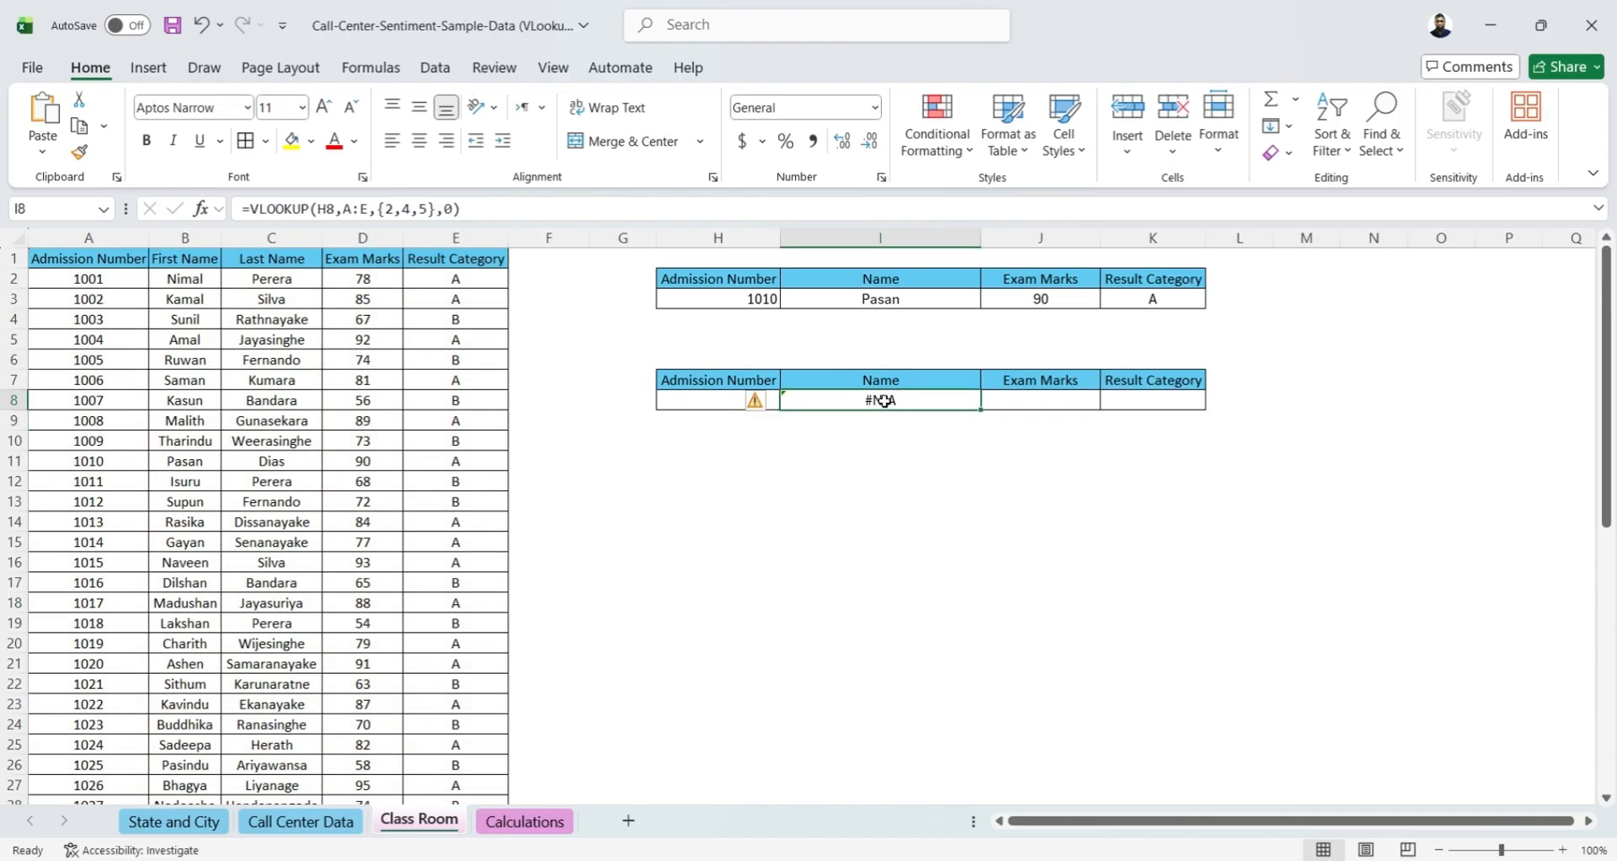
pyautogui.click(694, 399)
pyautogui.write('1001')
pyautogui.press('Return')
# Replace the lookup entry in H8 with 100 to test a number missing from the student list
pyautogui.click(692, 399)
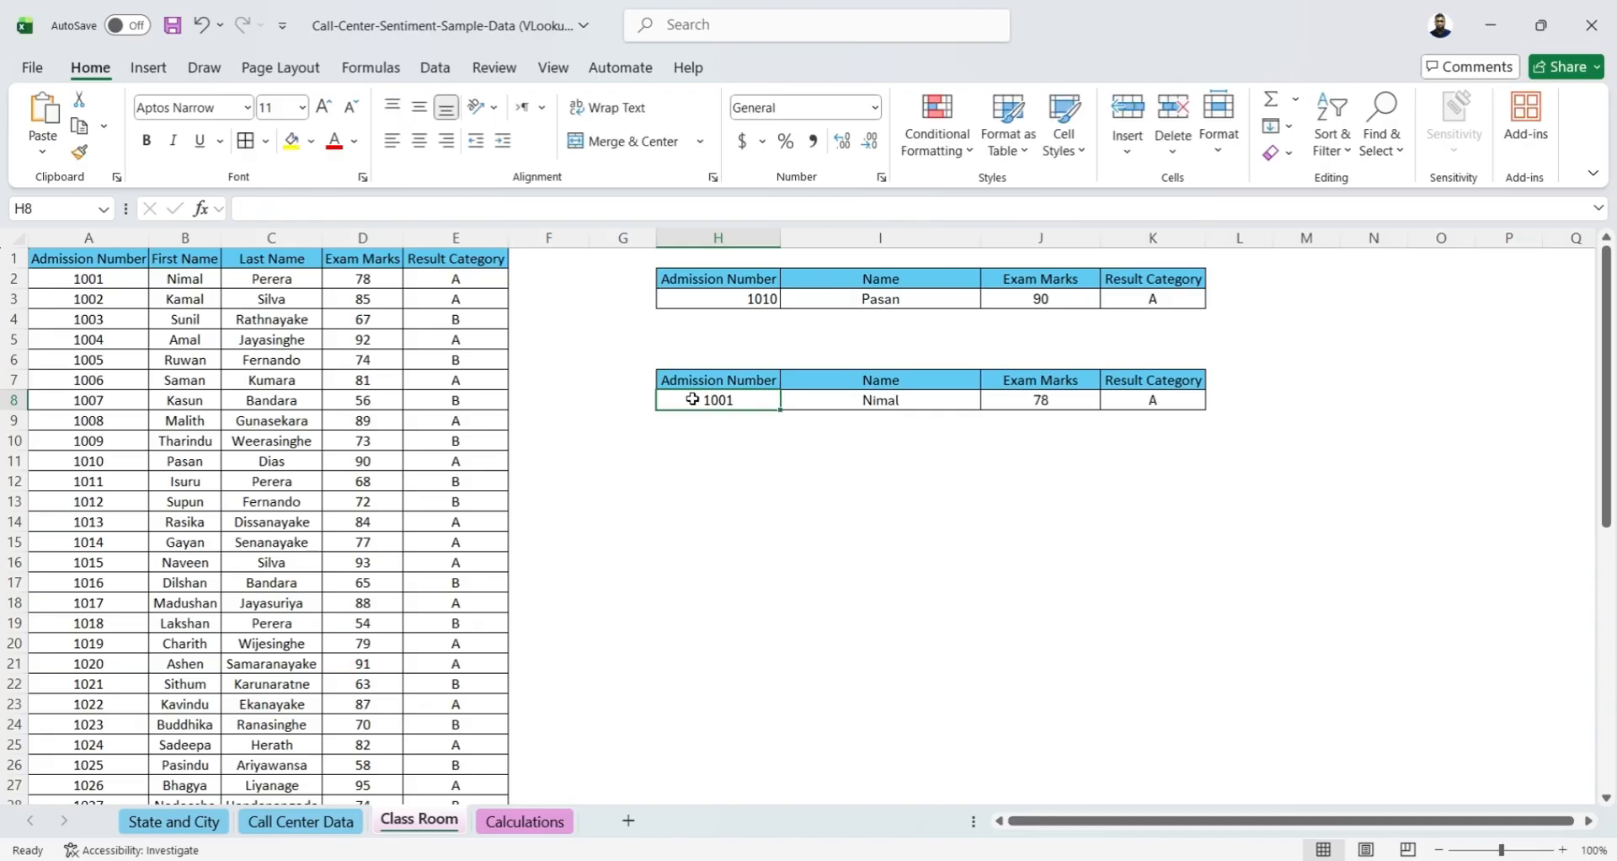
pyautogui.write('100')
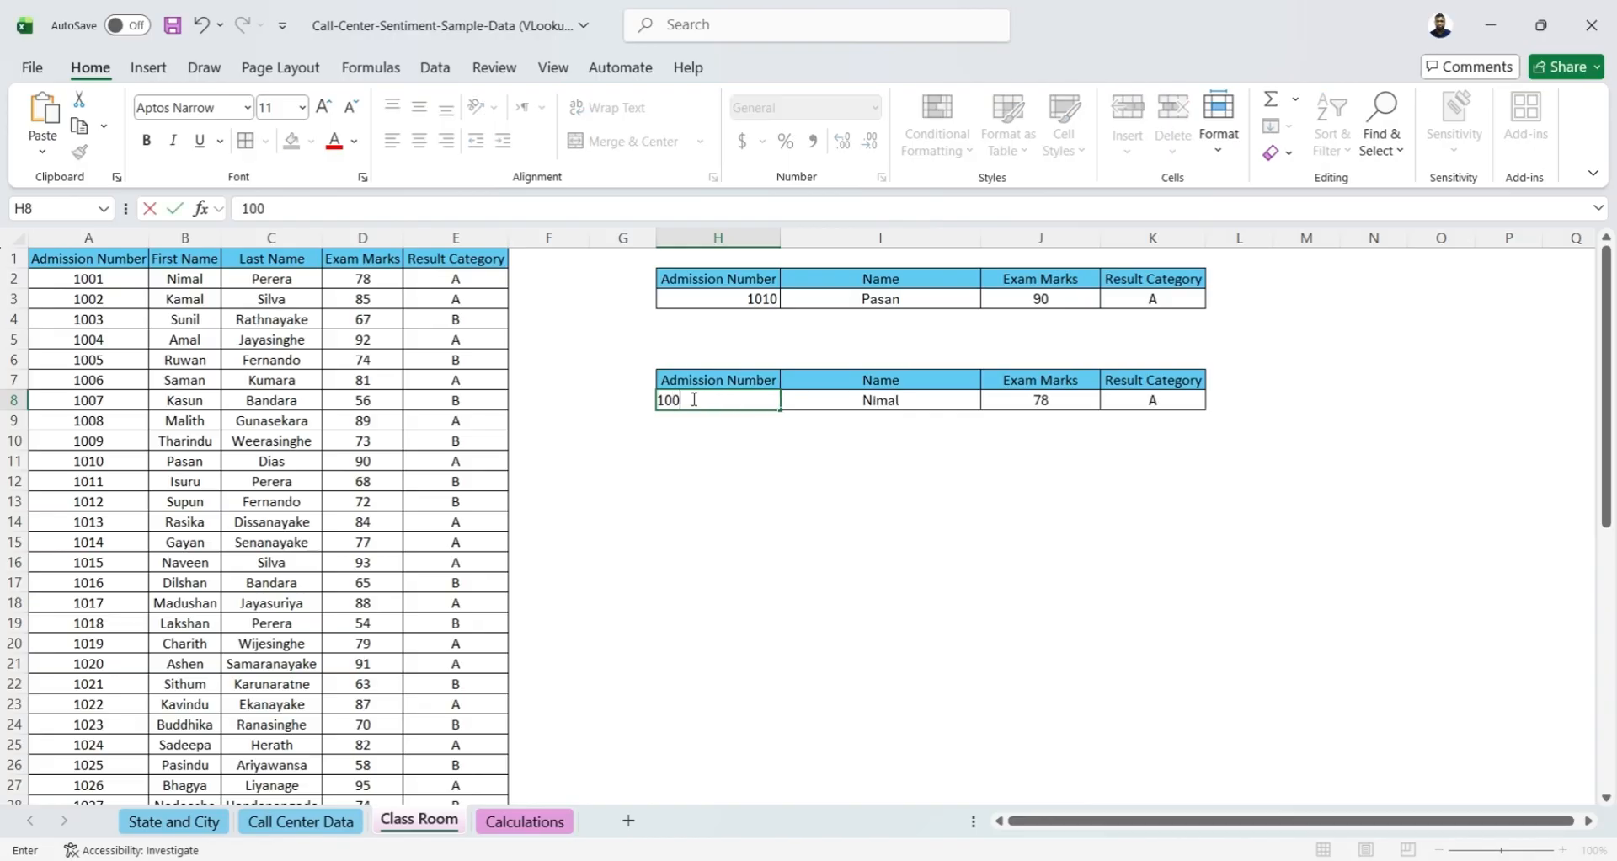
pyautogui.press('Return')
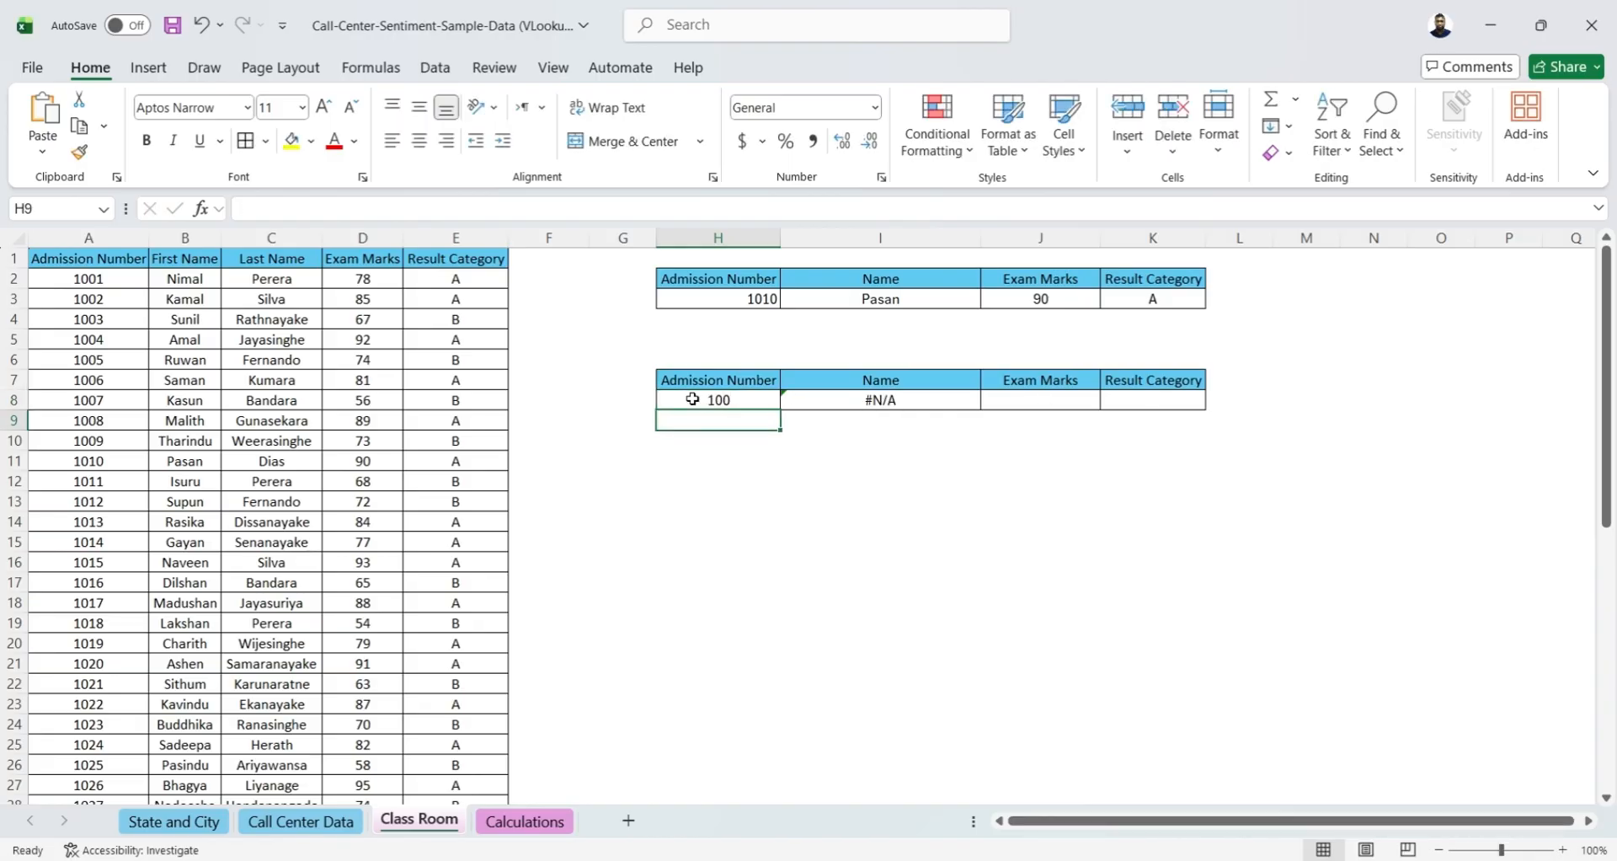
# Wrap the I8 VLOOKUP formula in IFERROR with "No Data" as the value if error, and enter it
pyautogui.click(847, 400)
pyautogui.click(251, 208)
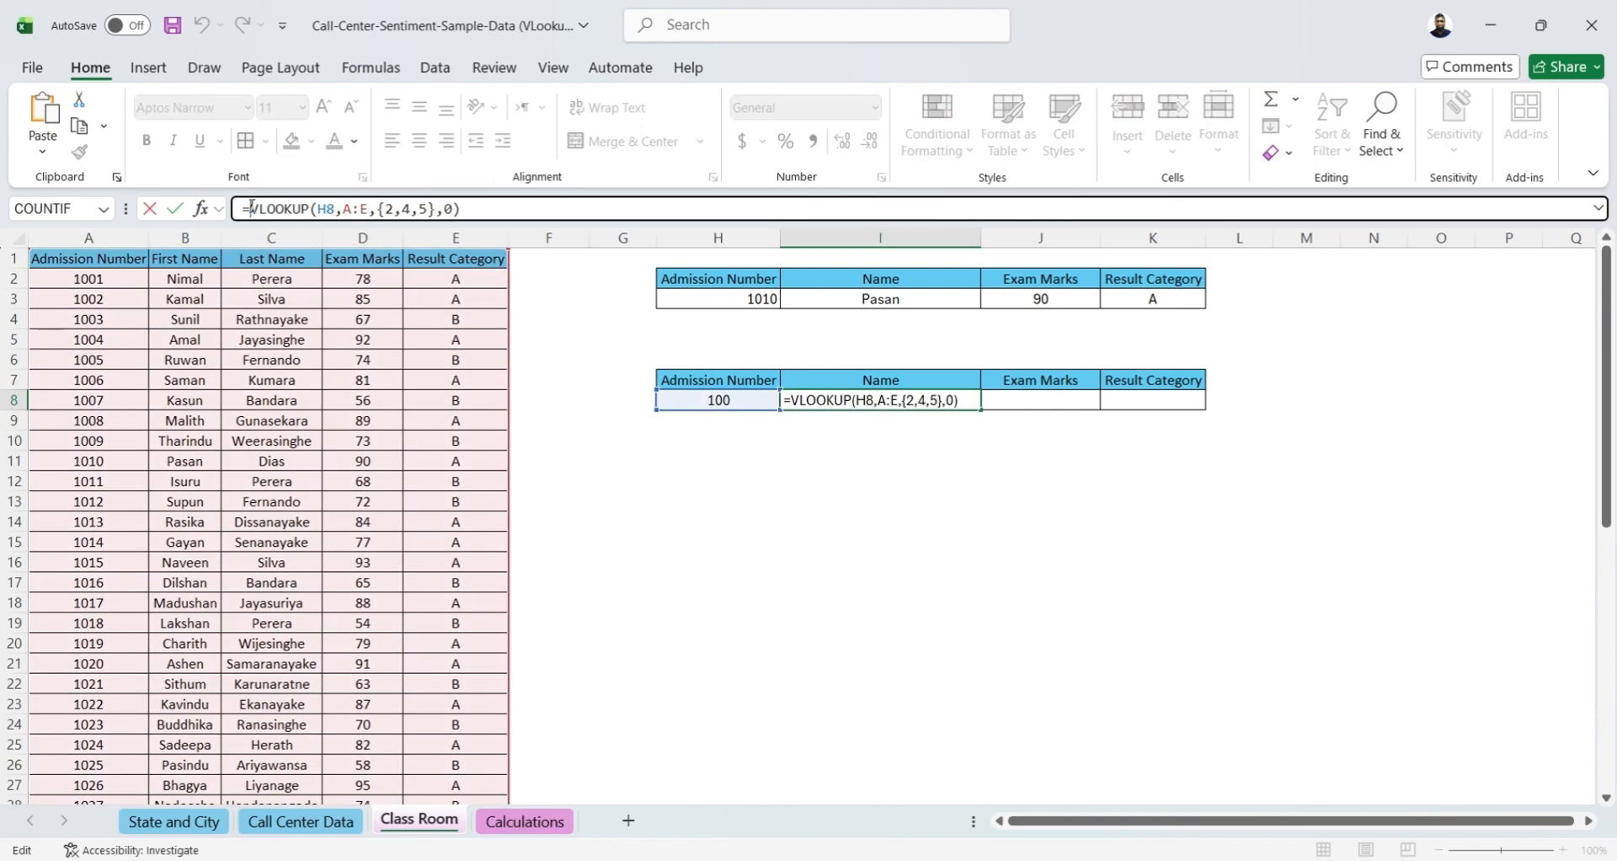
pyautogui.write('if')
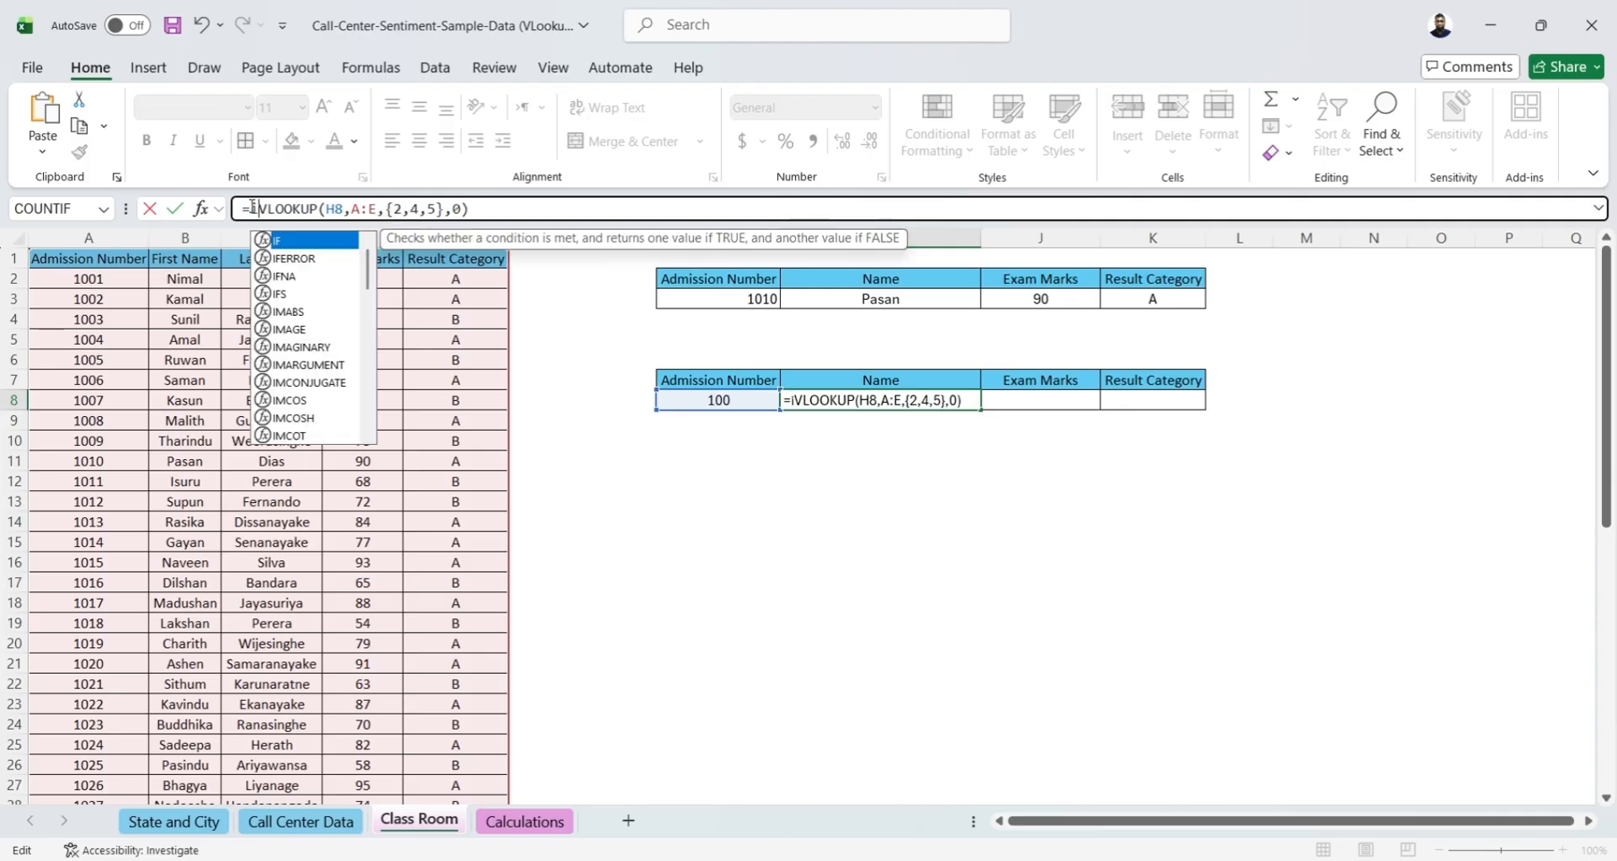
pyautogui.press('Down')
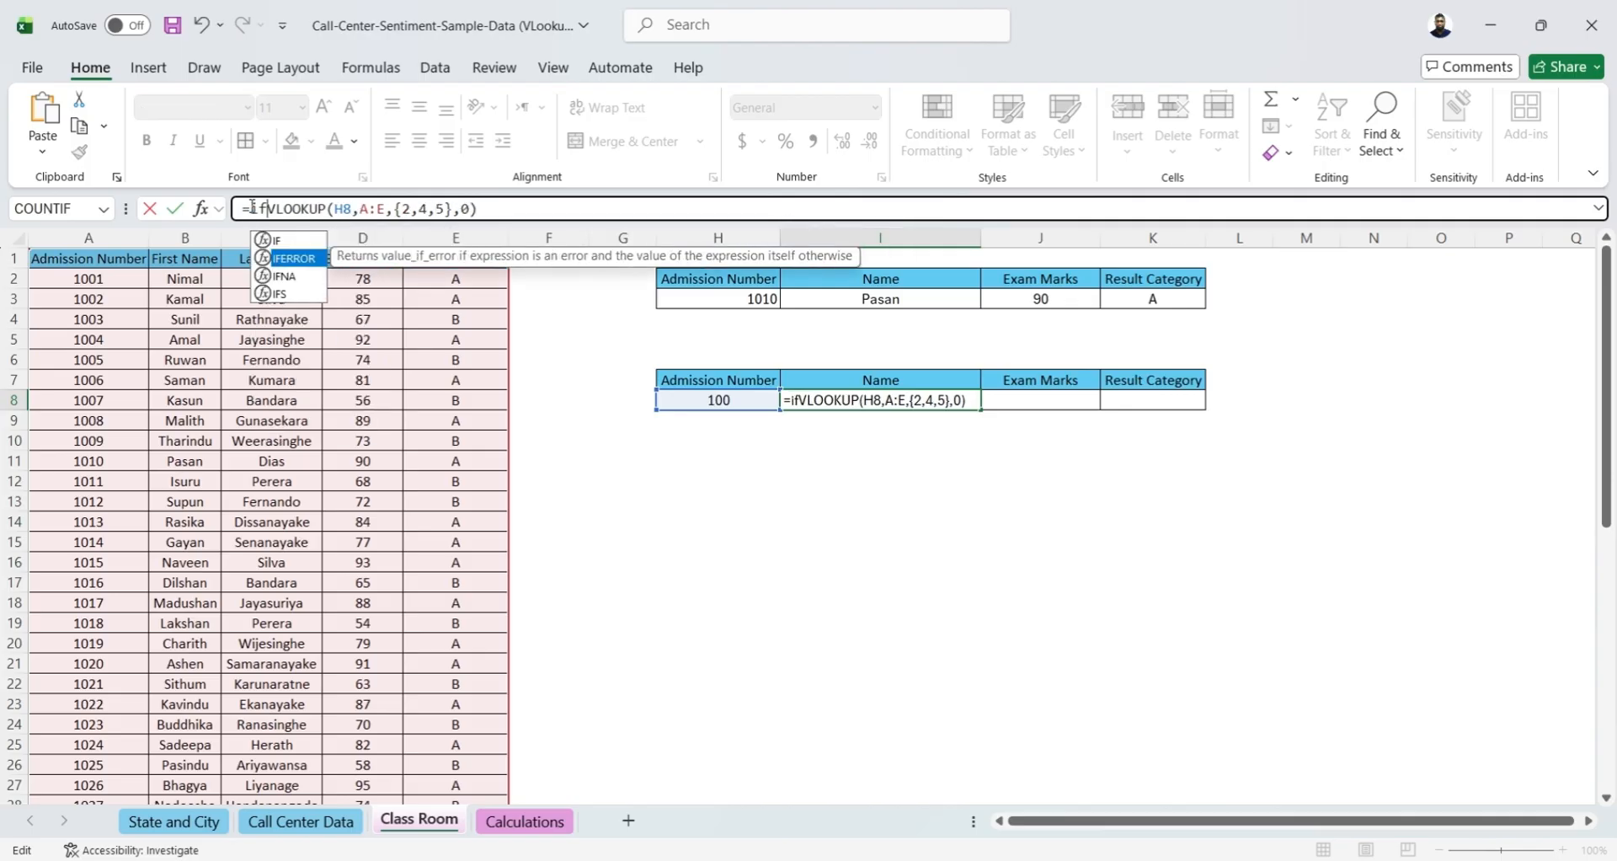
pyautogui.press('Tab')
pyautogui.click(566, 213)
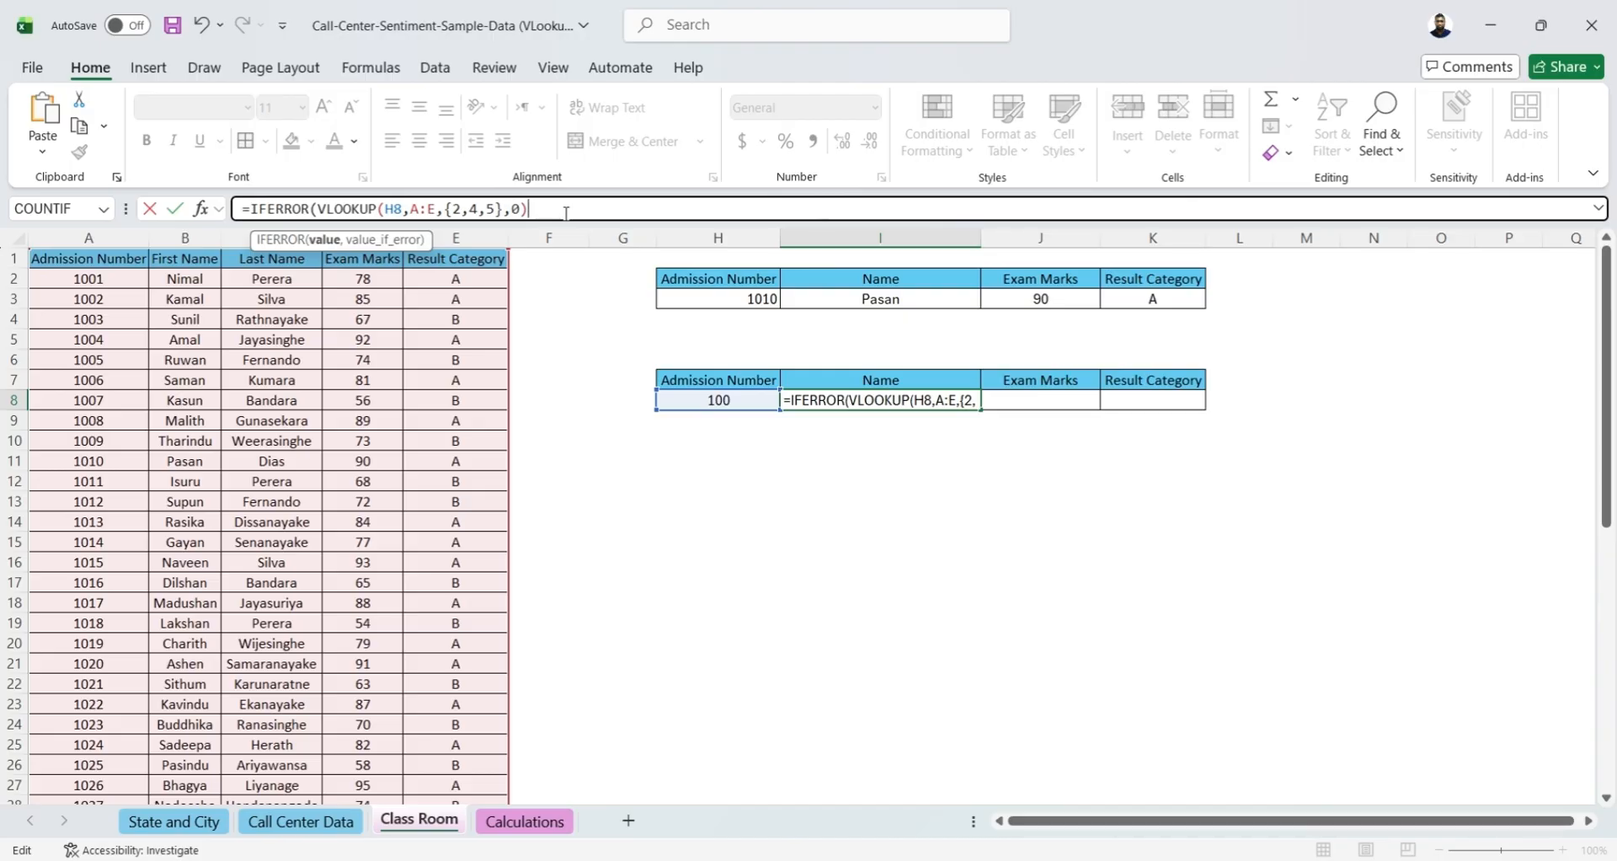
pyautogui.write(',')
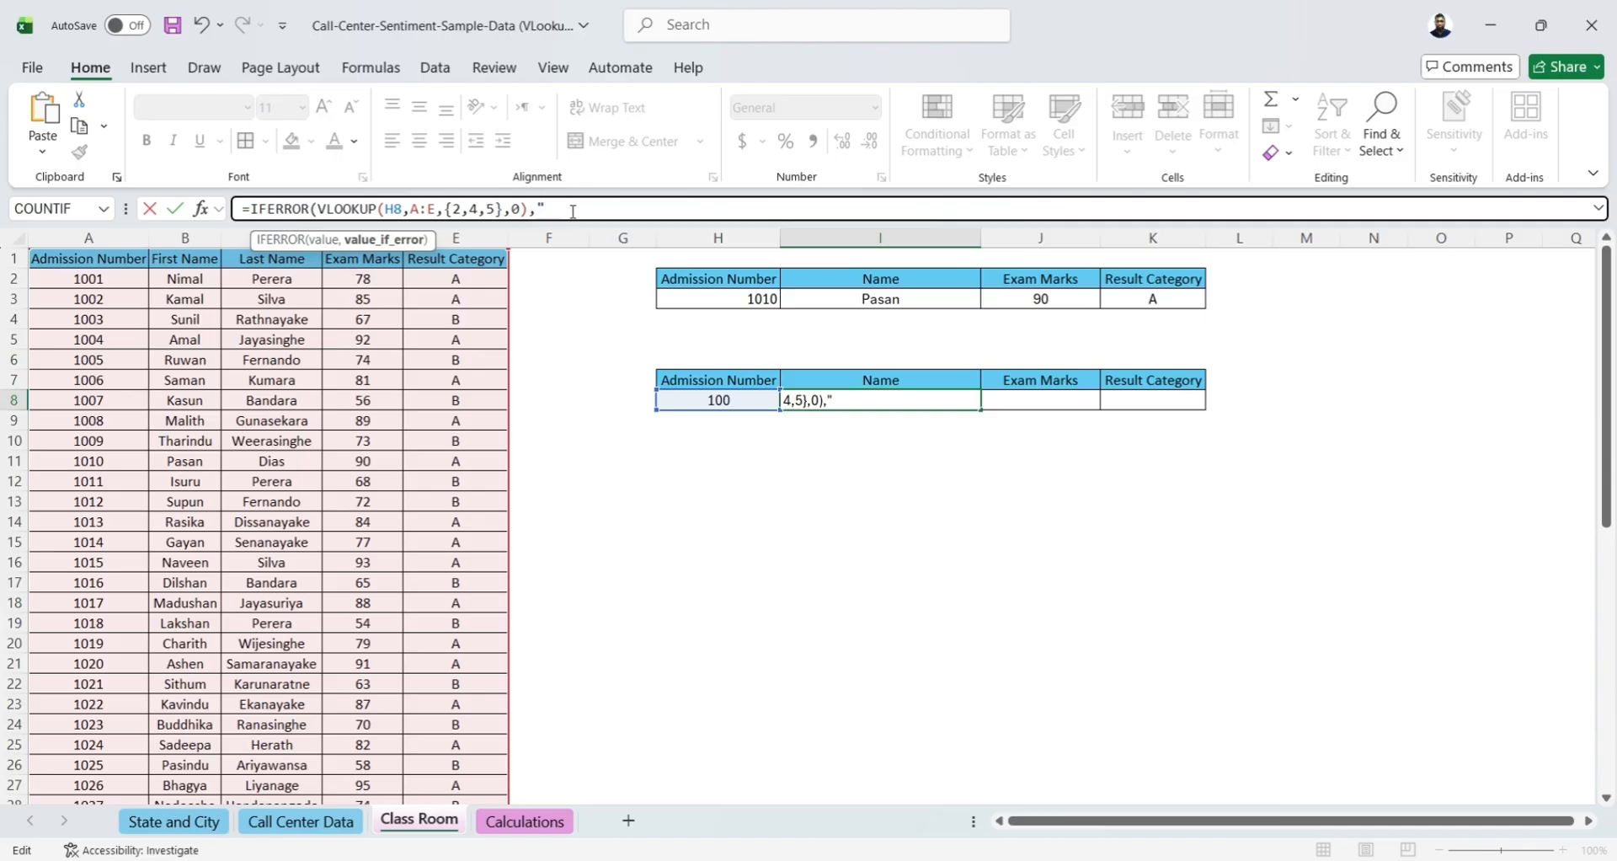
pyautogui.write('No Data")')
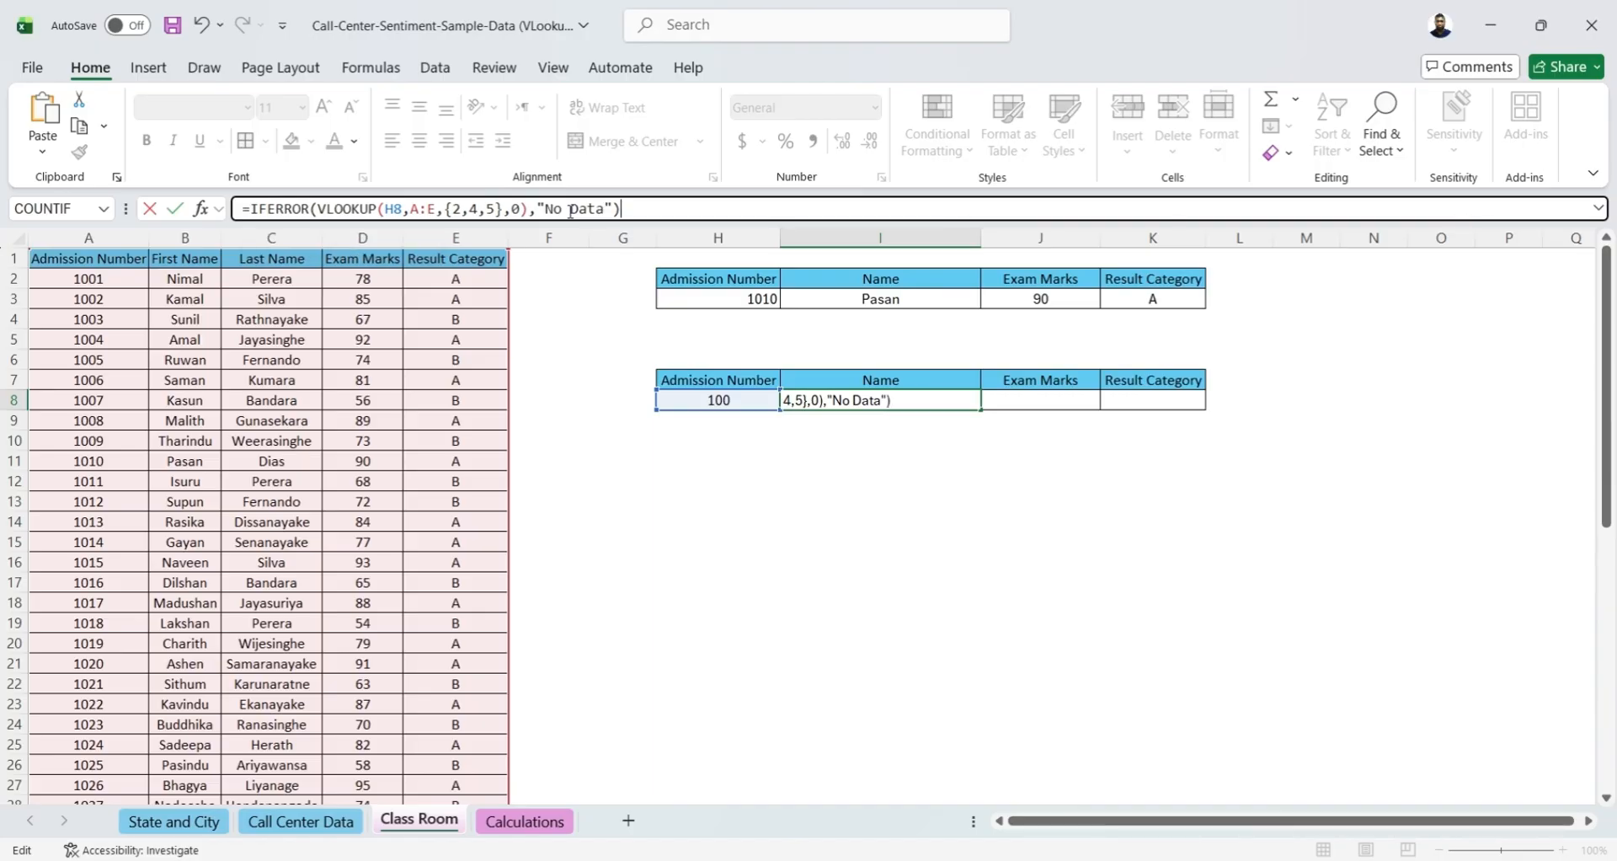
pyautogui.press('Return')
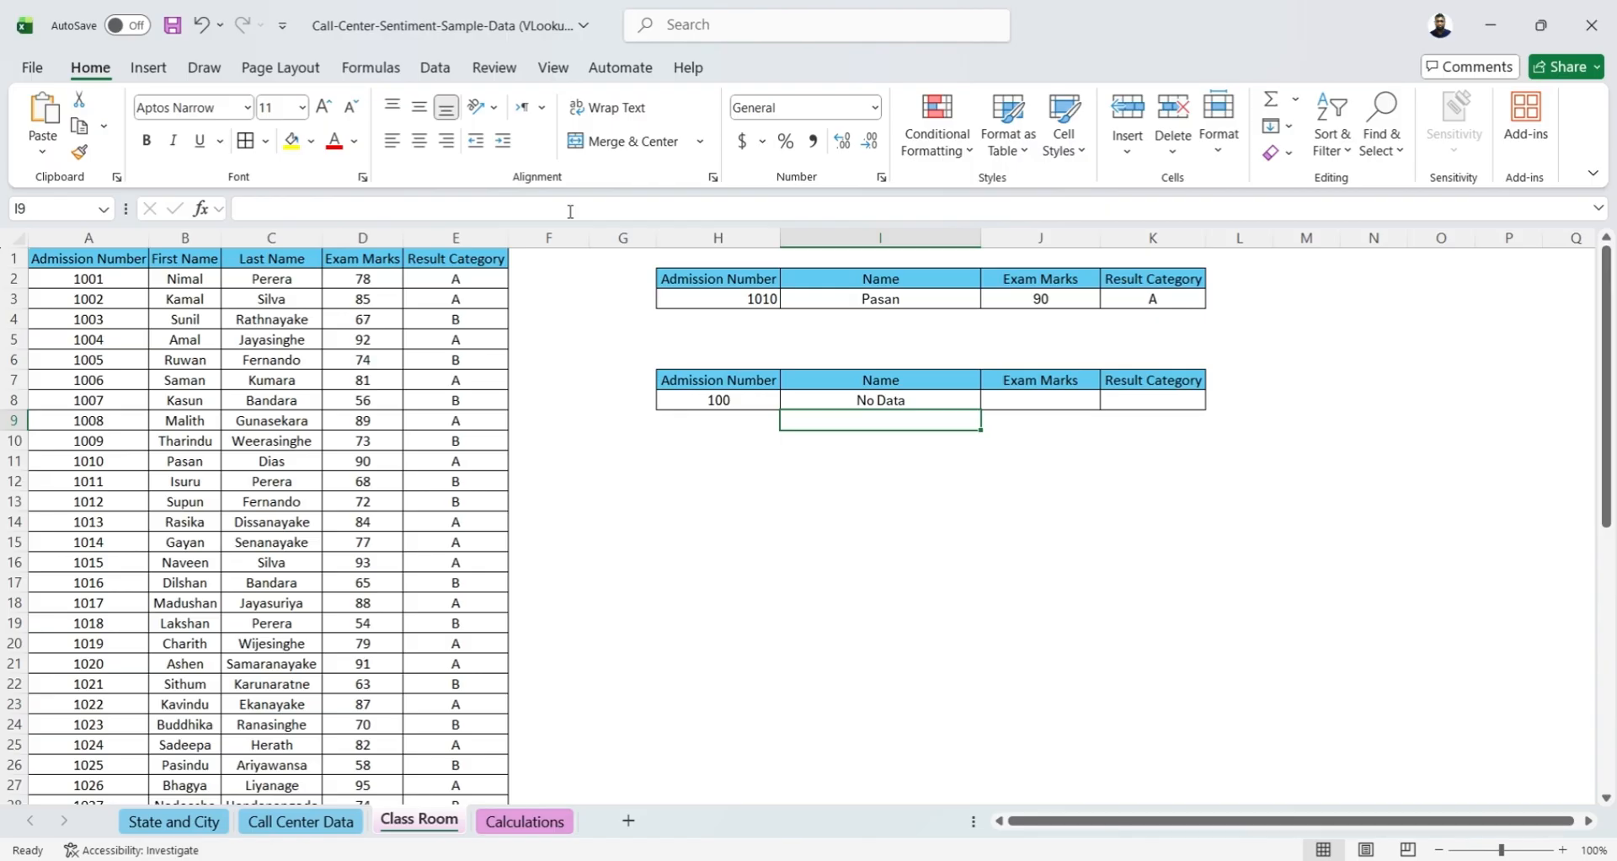
# Clear the test entry in H8 and enter the first listed student's admission number instead
pyautogui.click(726, 400)
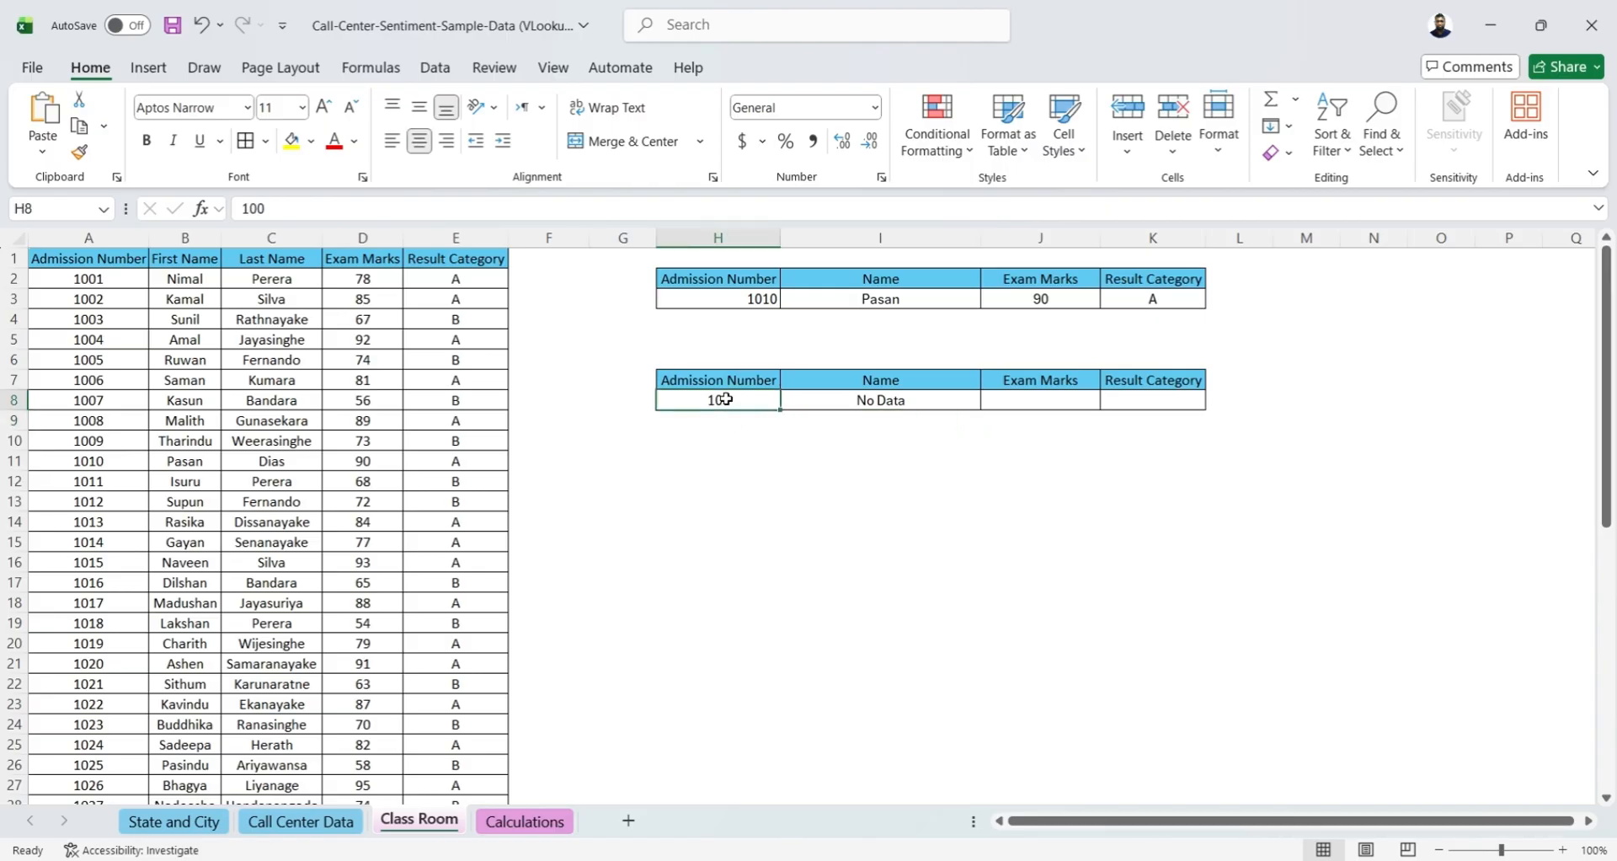
pyautogui.press('Delete')
pyautogui.write('10')
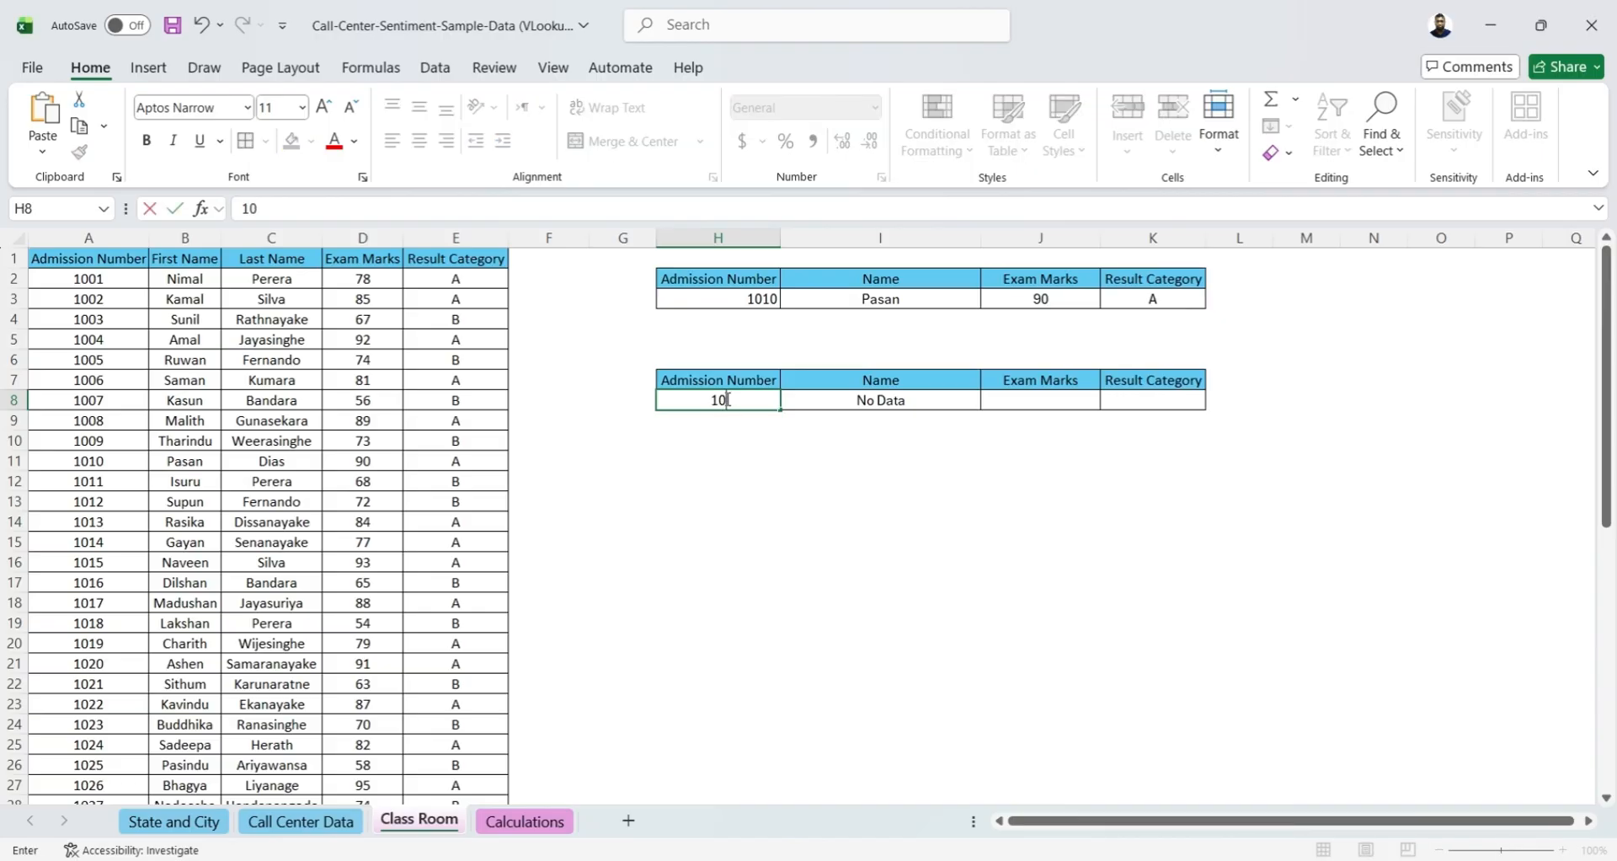
pyautogui.write('01')
pyautogui.press('Return')
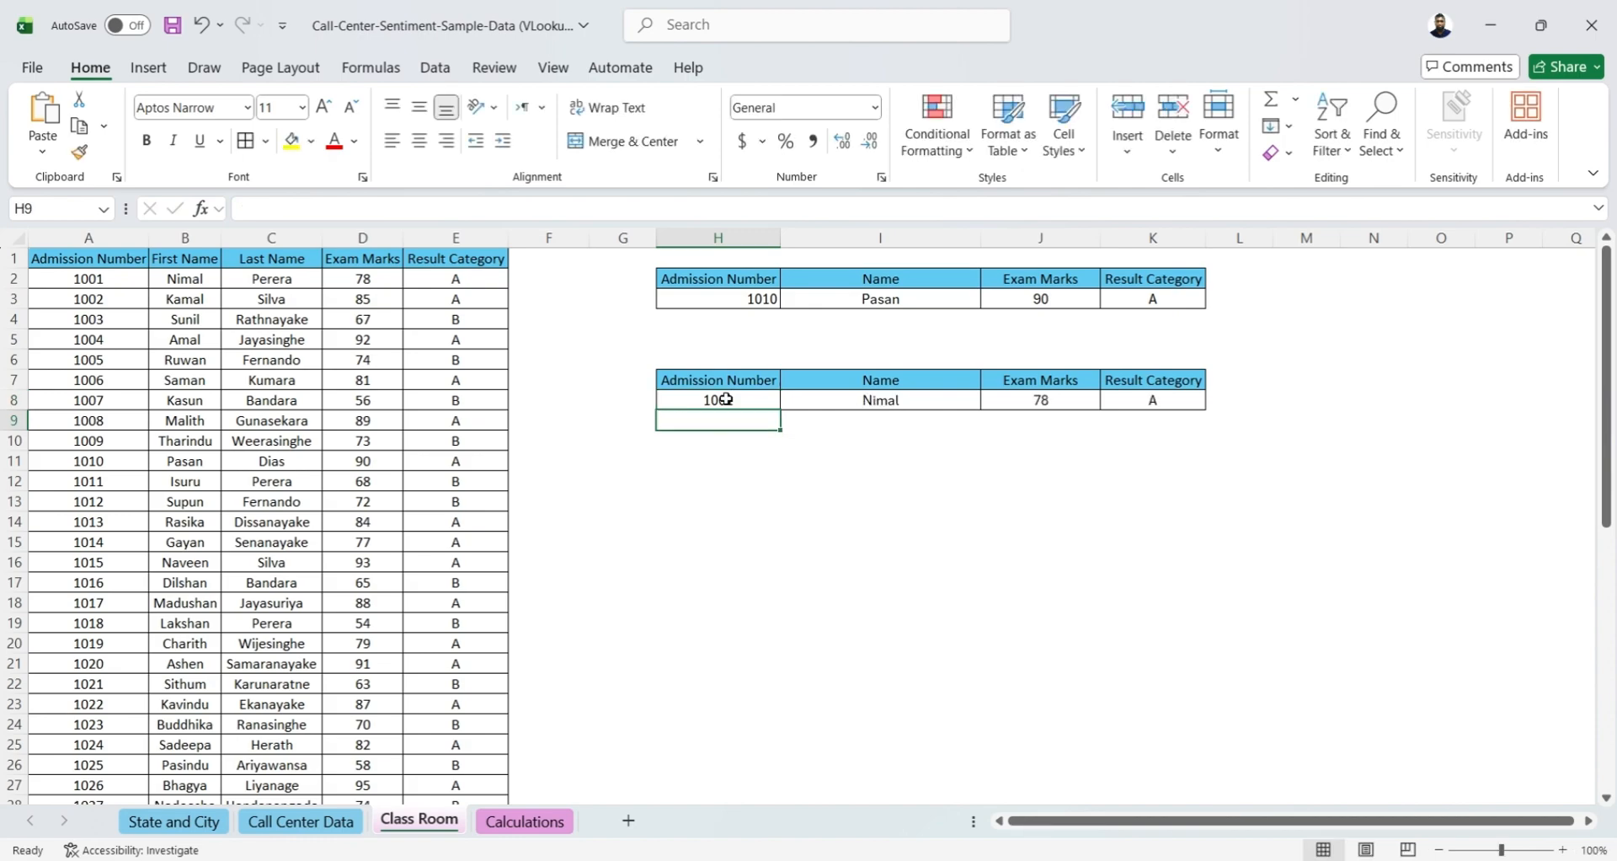
pyautogui.click(726, 400)
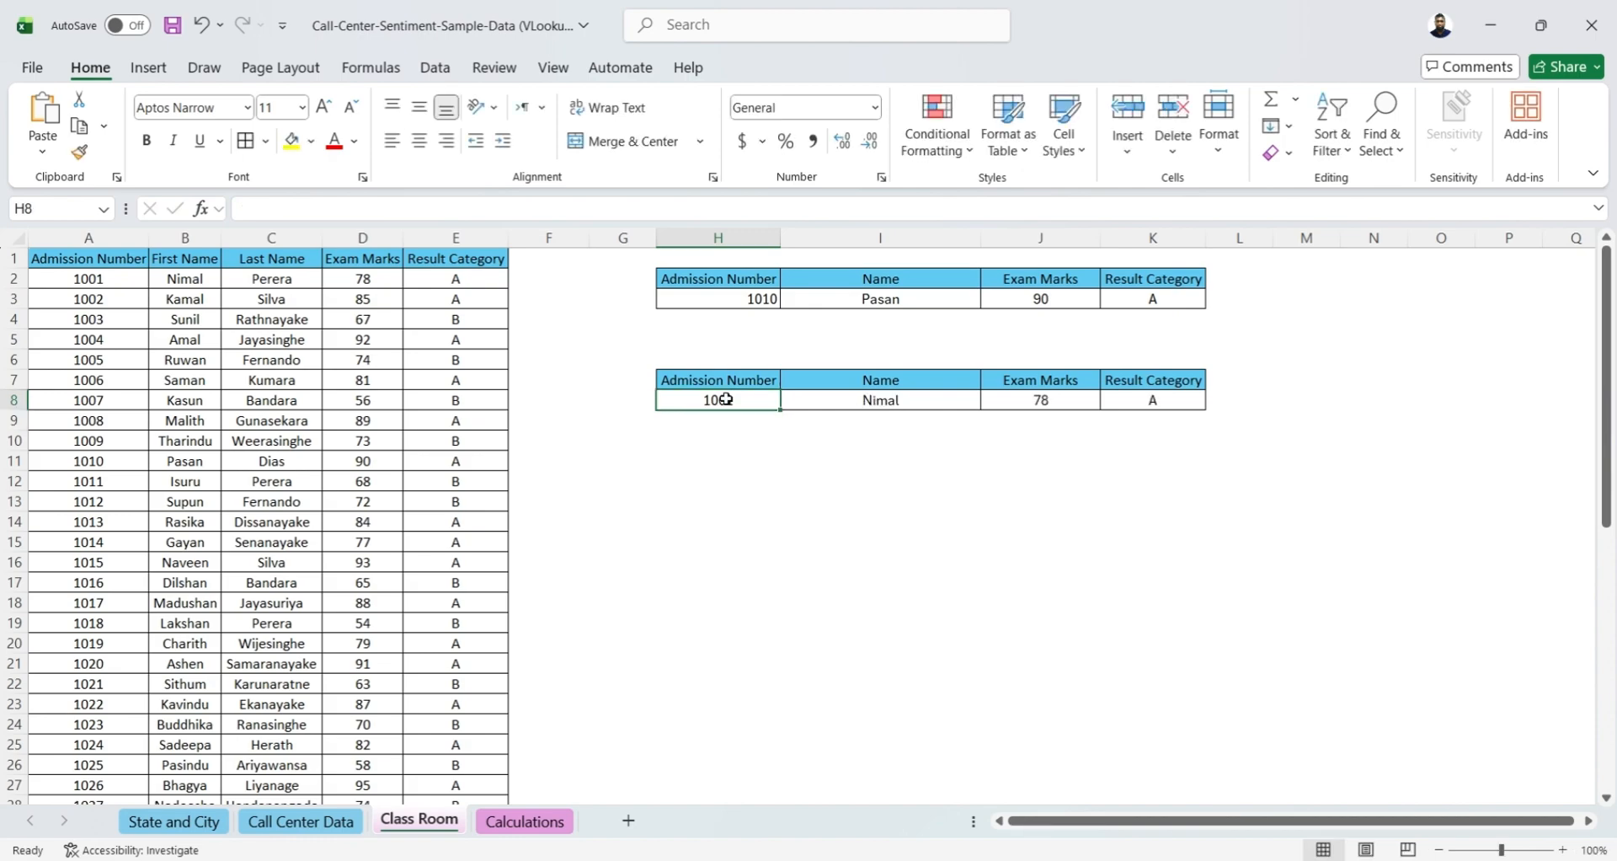
pyautogui.click(695, 522)
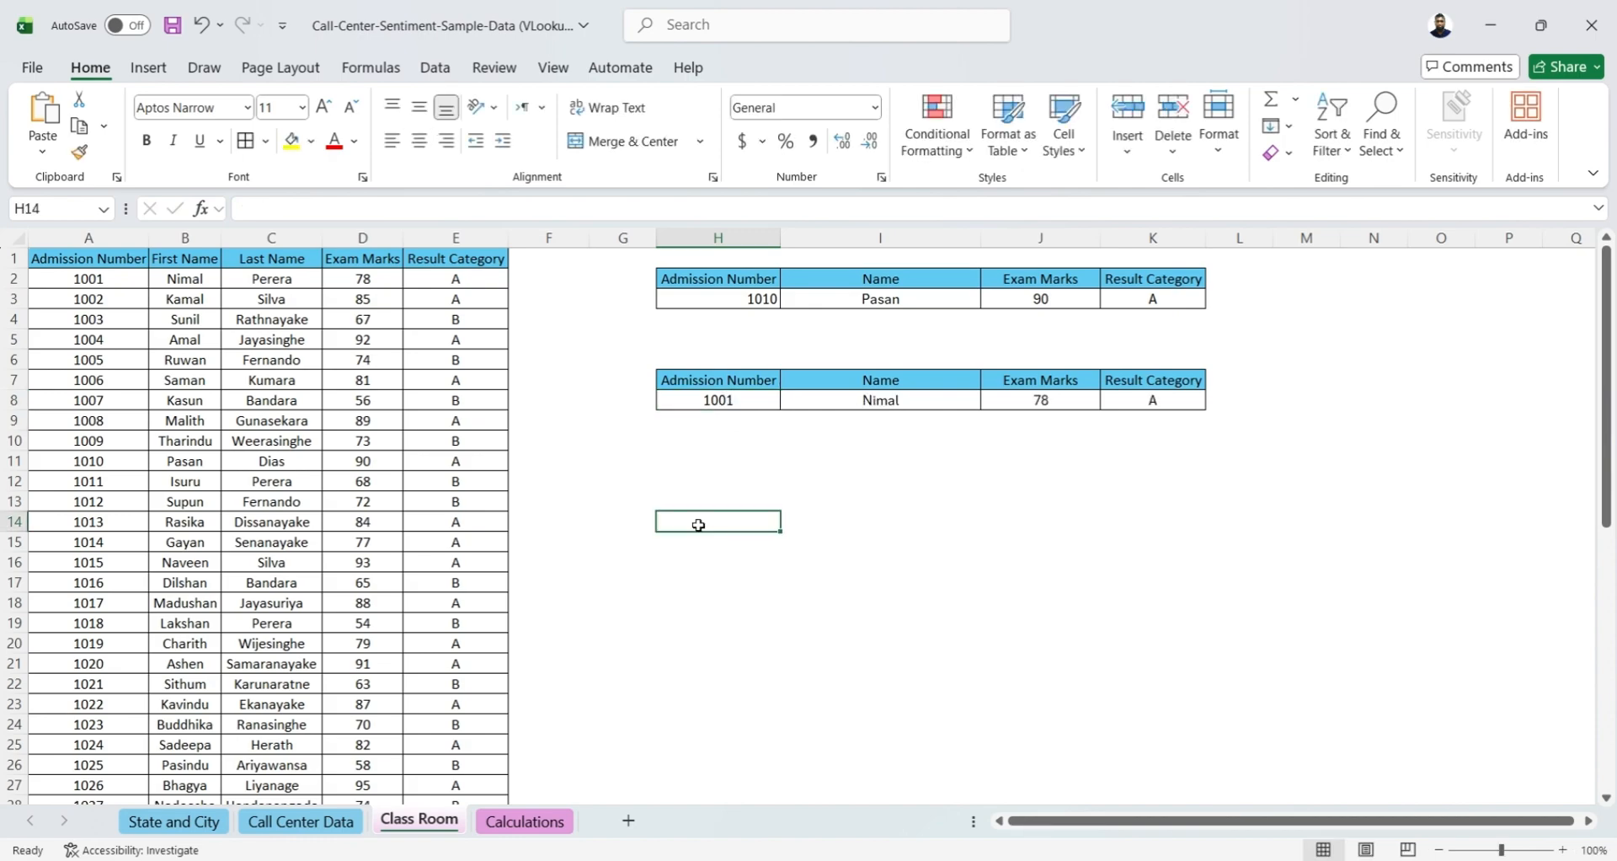
# On the Calculations sheet, start a VLOOKUP formula in B2 with the ID in A2 as the lookup value
pyautogui.click(526, 823)
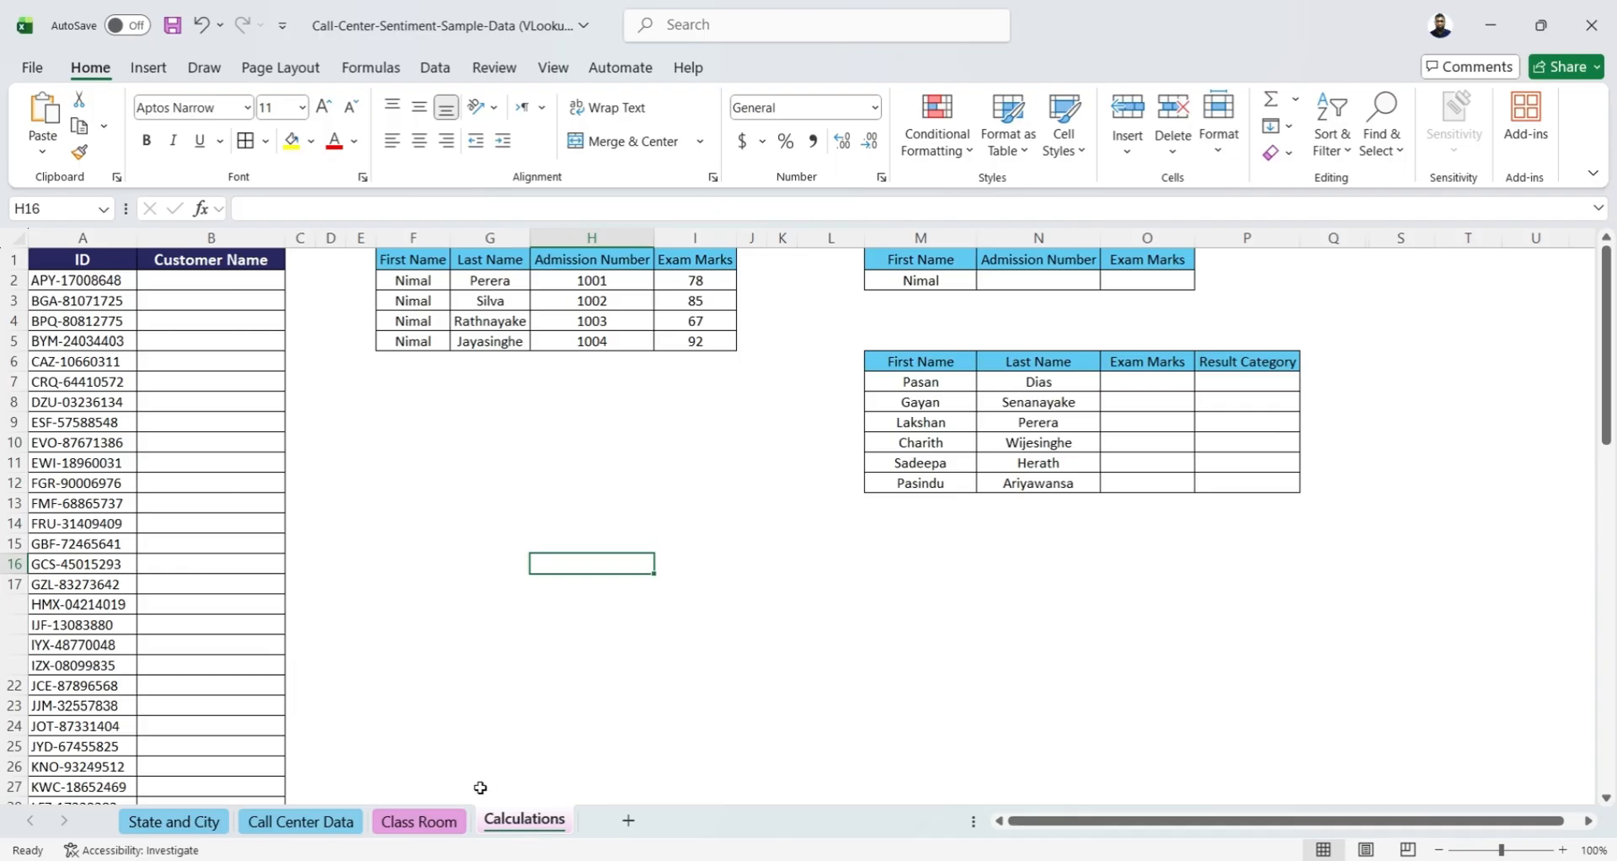
pyautogui.click(214, 284)
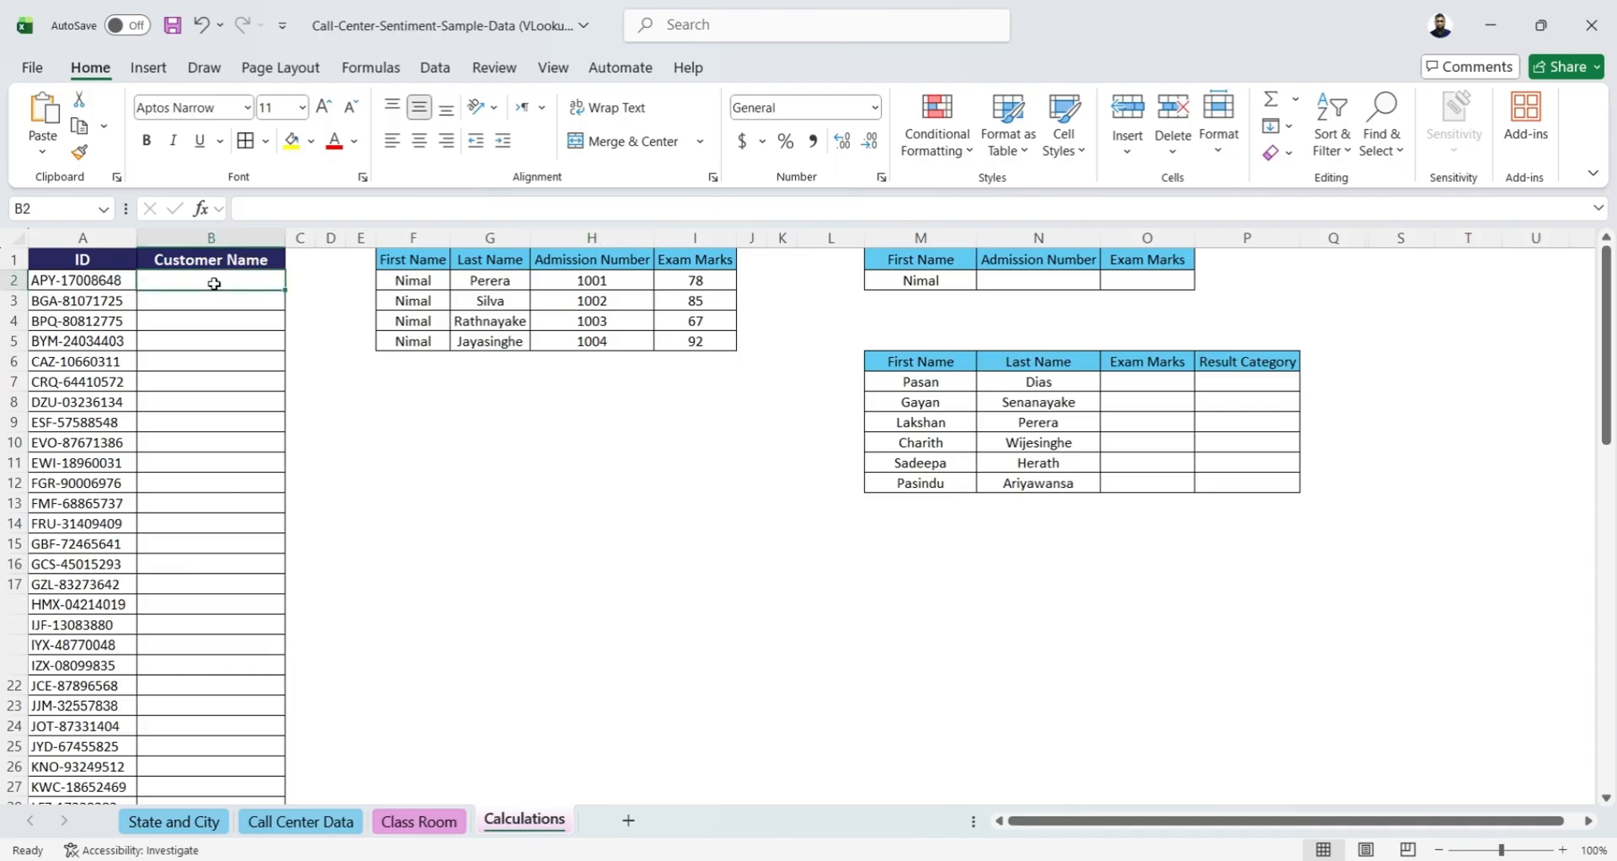
pyautogui.click(68, 277)
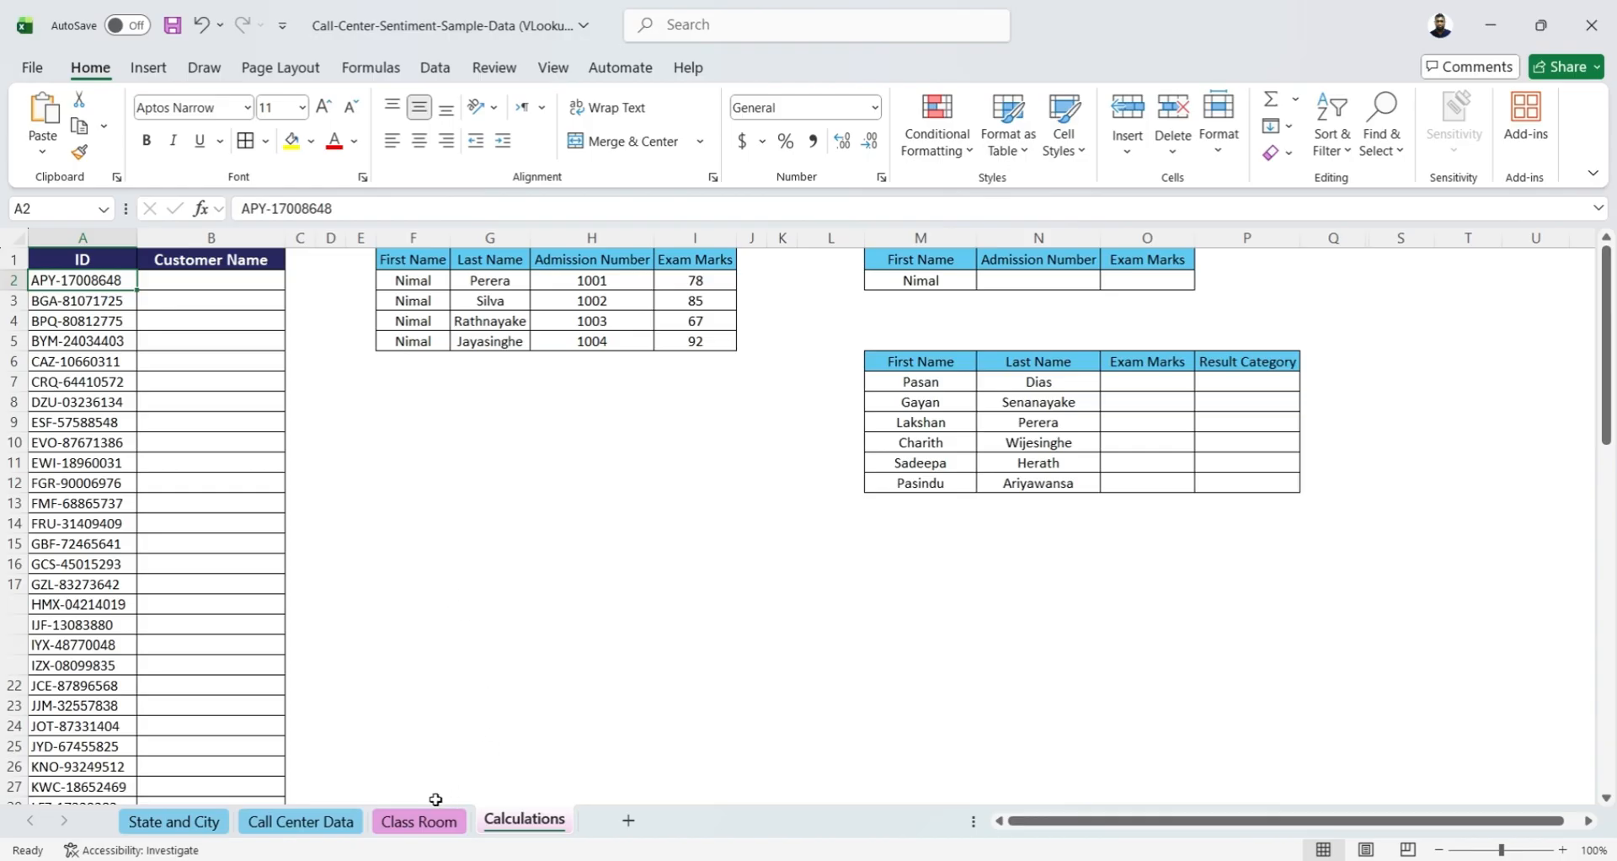
pyautogui.click(290, 825)
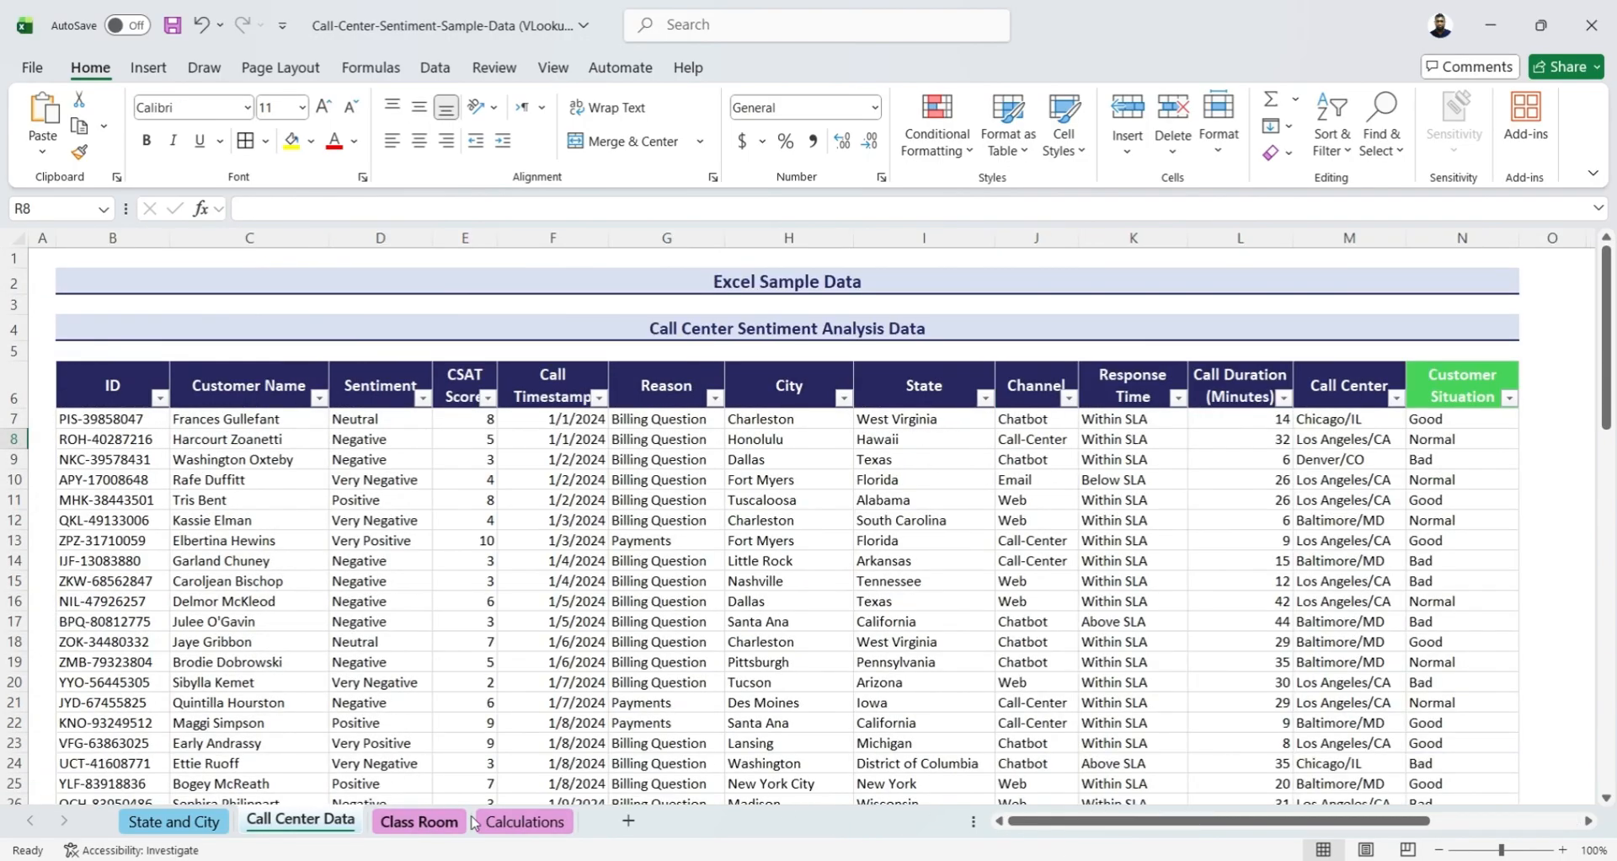
pyautogui.click(510, 823)
pyautogui.click(195, 281)
pyautogui.write('=')
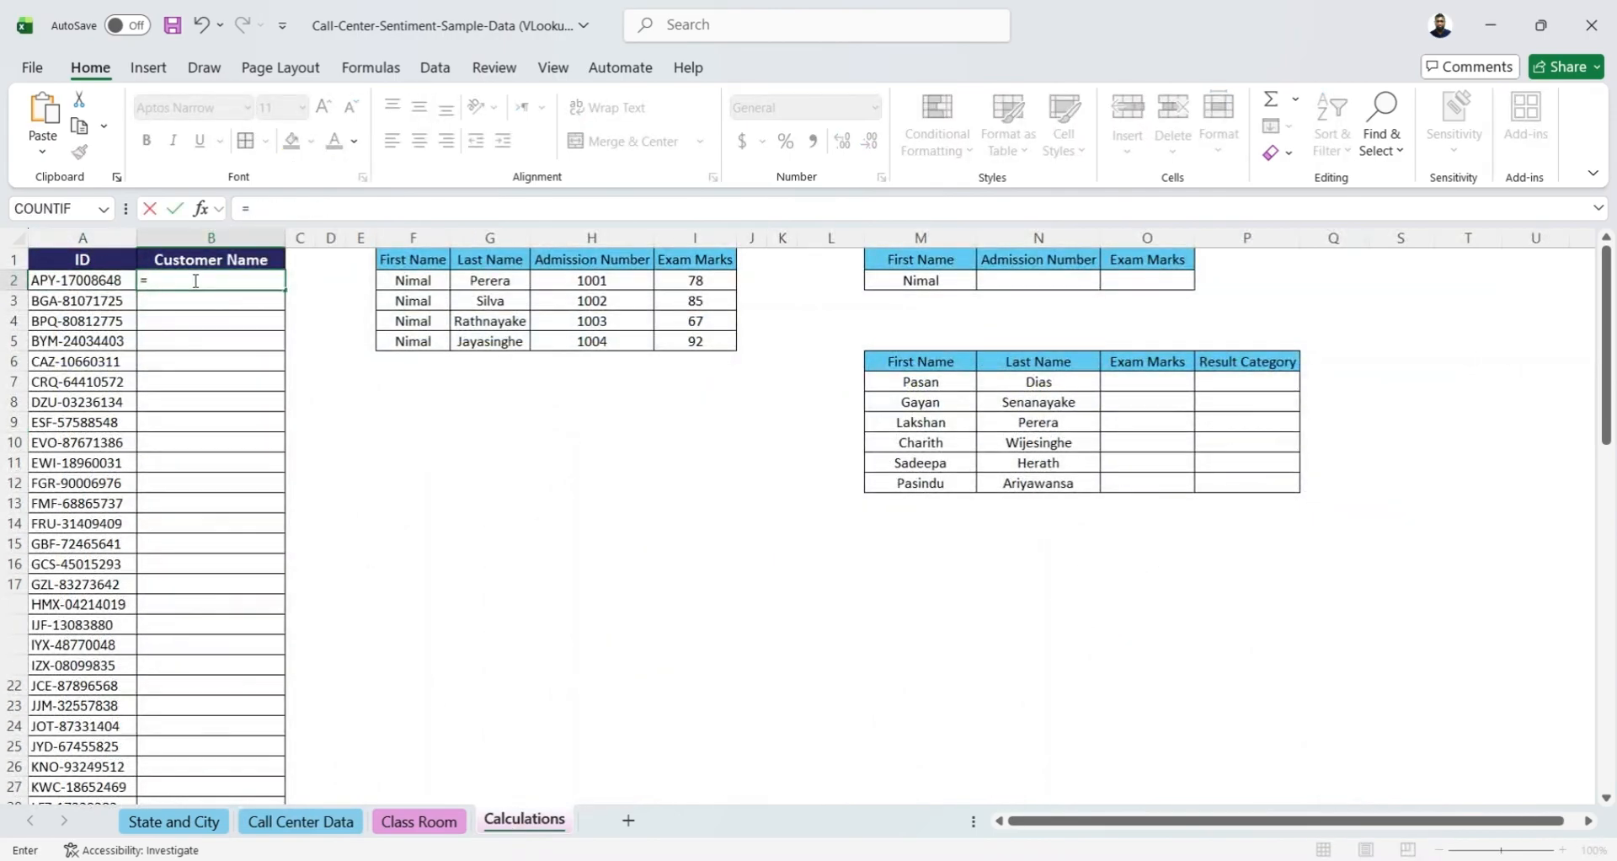
pyautogui.write('vl')
pyautogui.press('Tab')
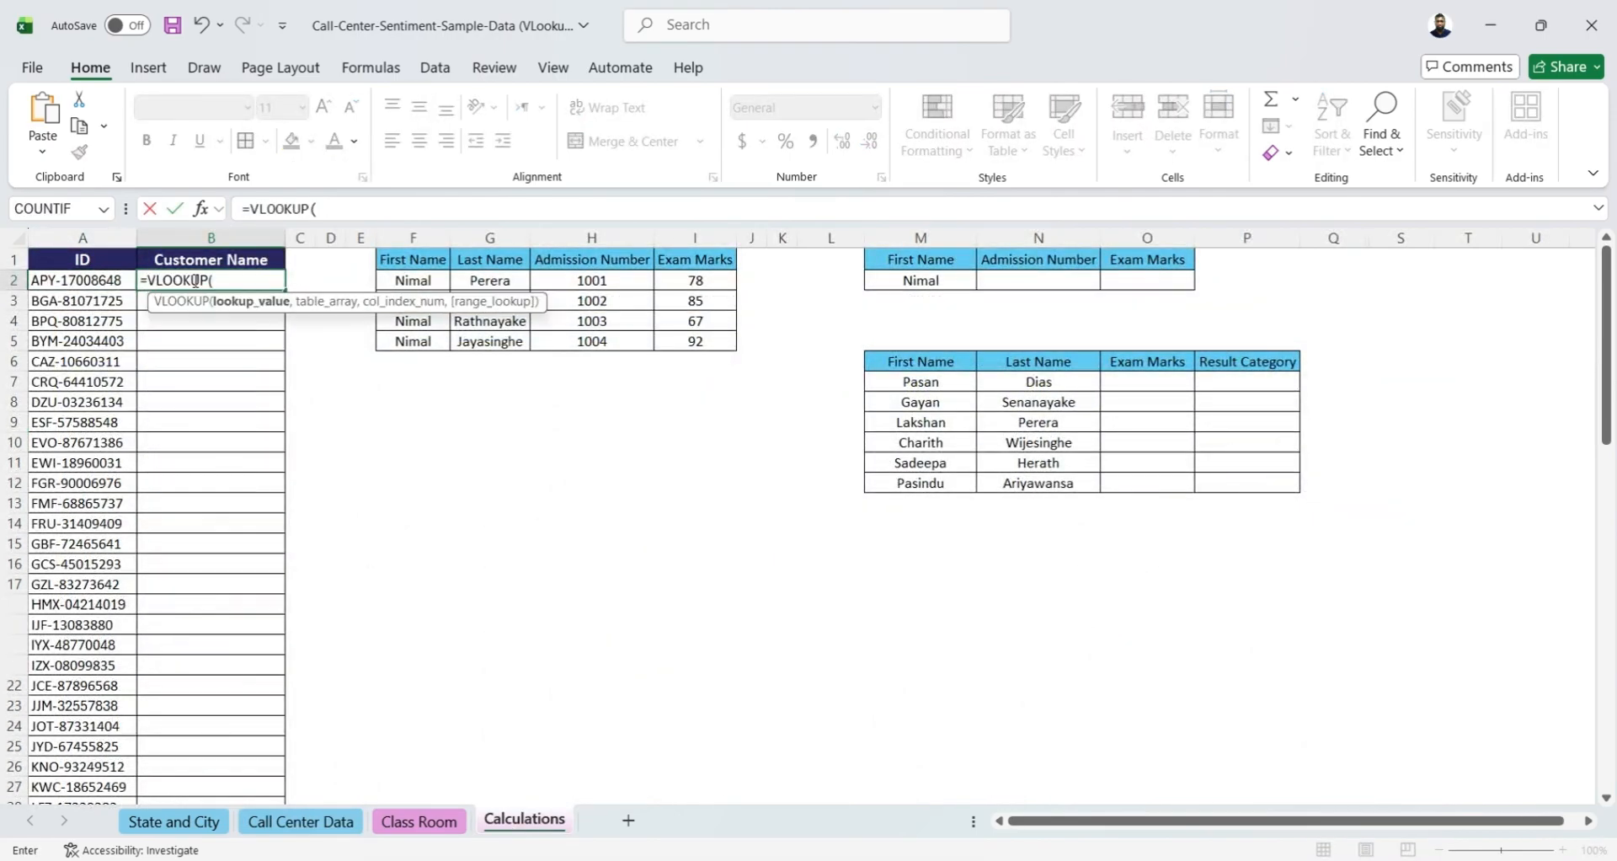
pyautogui.click(42, 283)
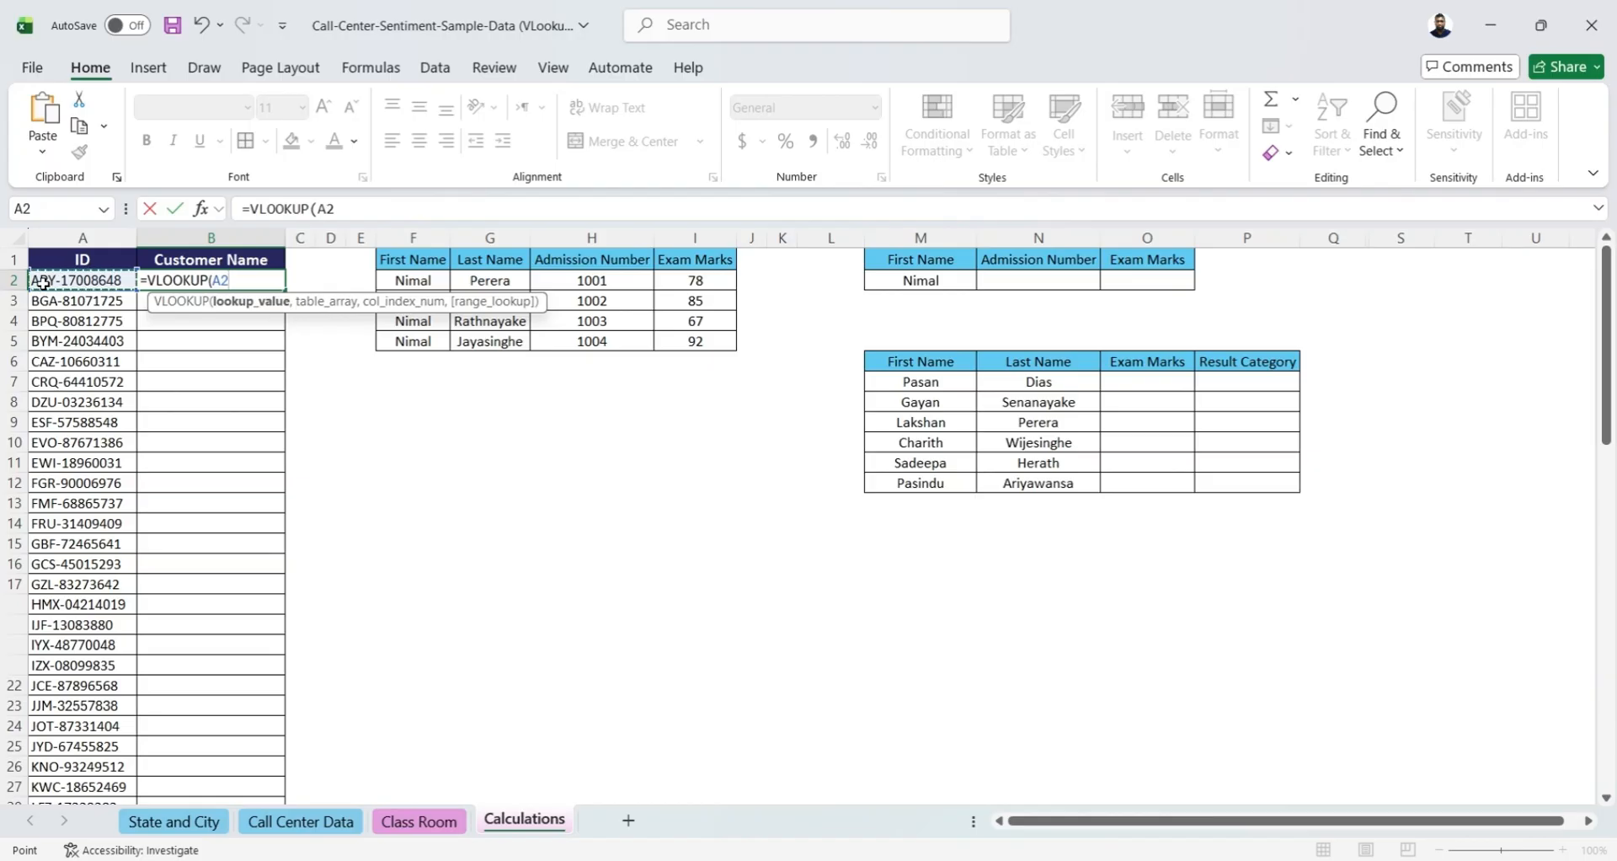
pyautogui.write(',')
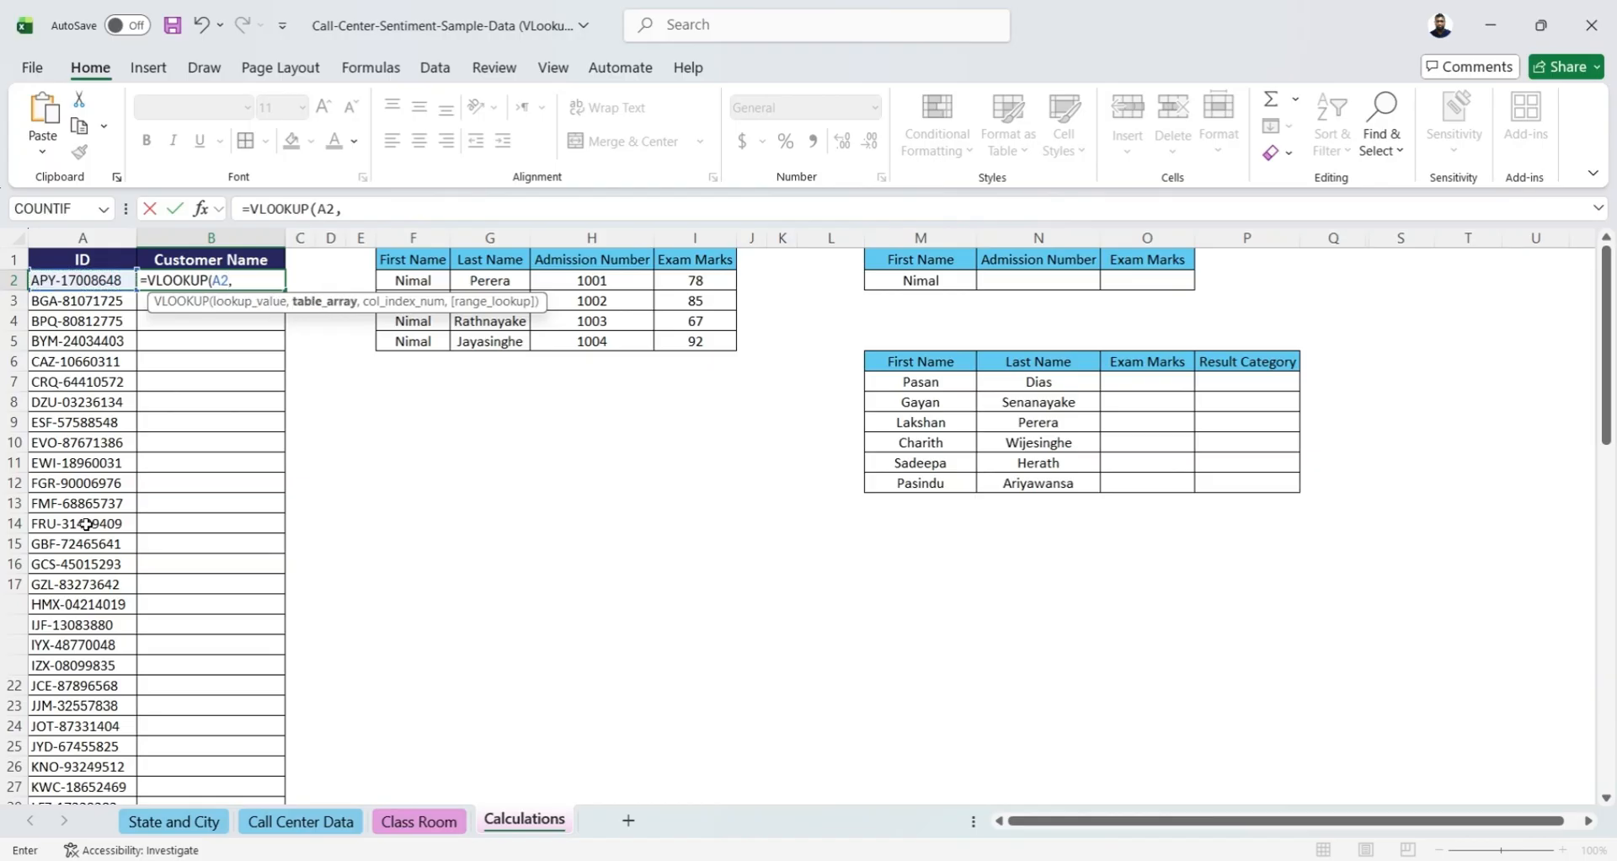
# Use B6:C76 on the Call Center Data sheet as the table array, making only the C76 reference absolute
pyautogui.click(287, 828)
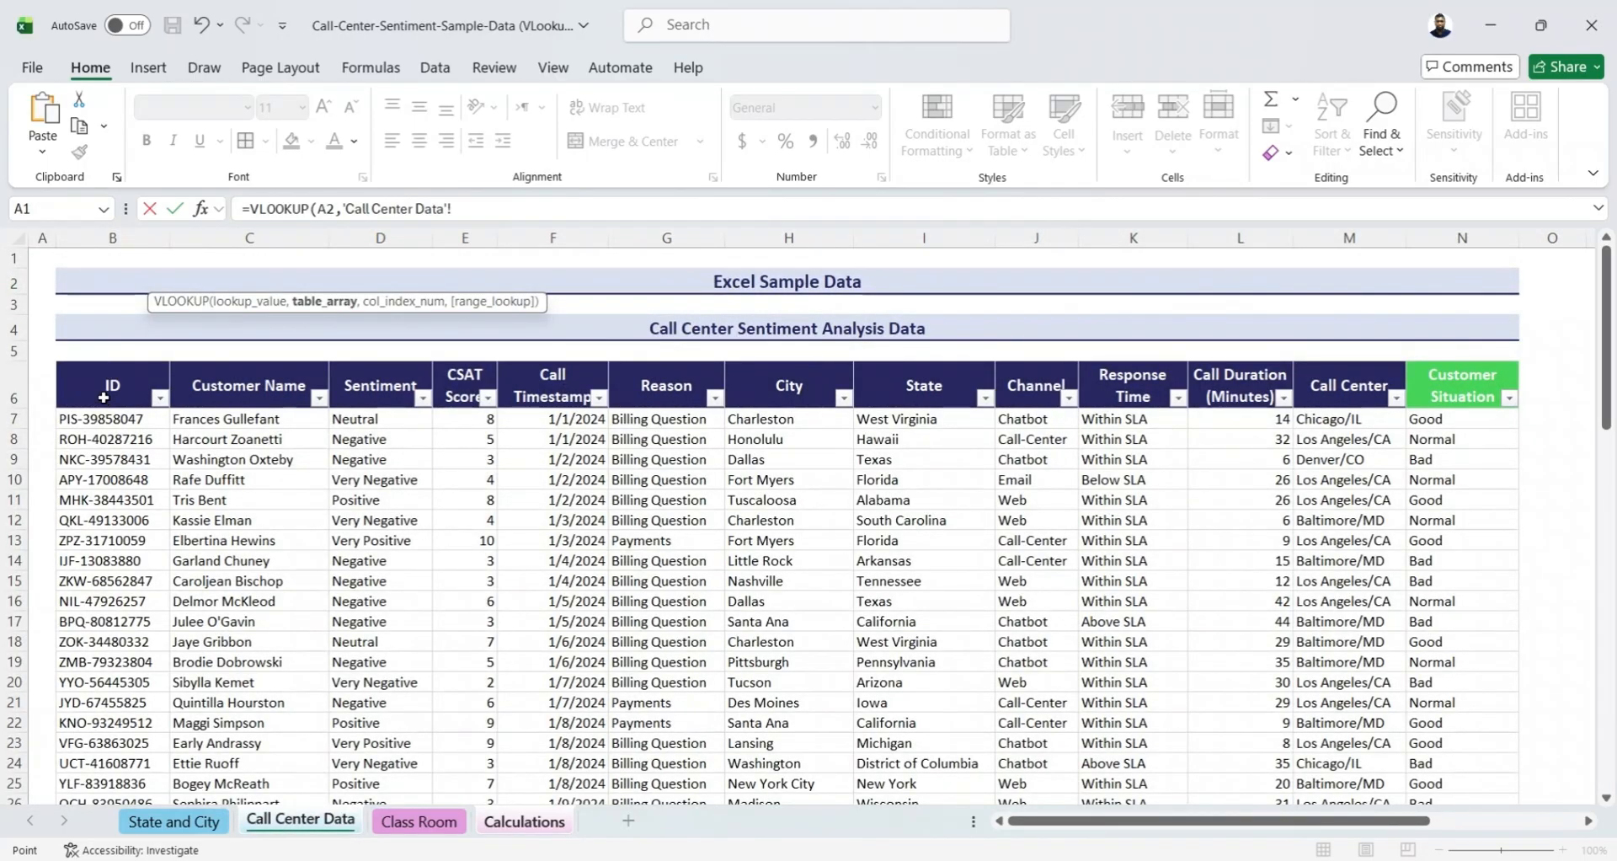
pyautogui.moveTo(104, 397); pyautogui.dragTo(241, 401)
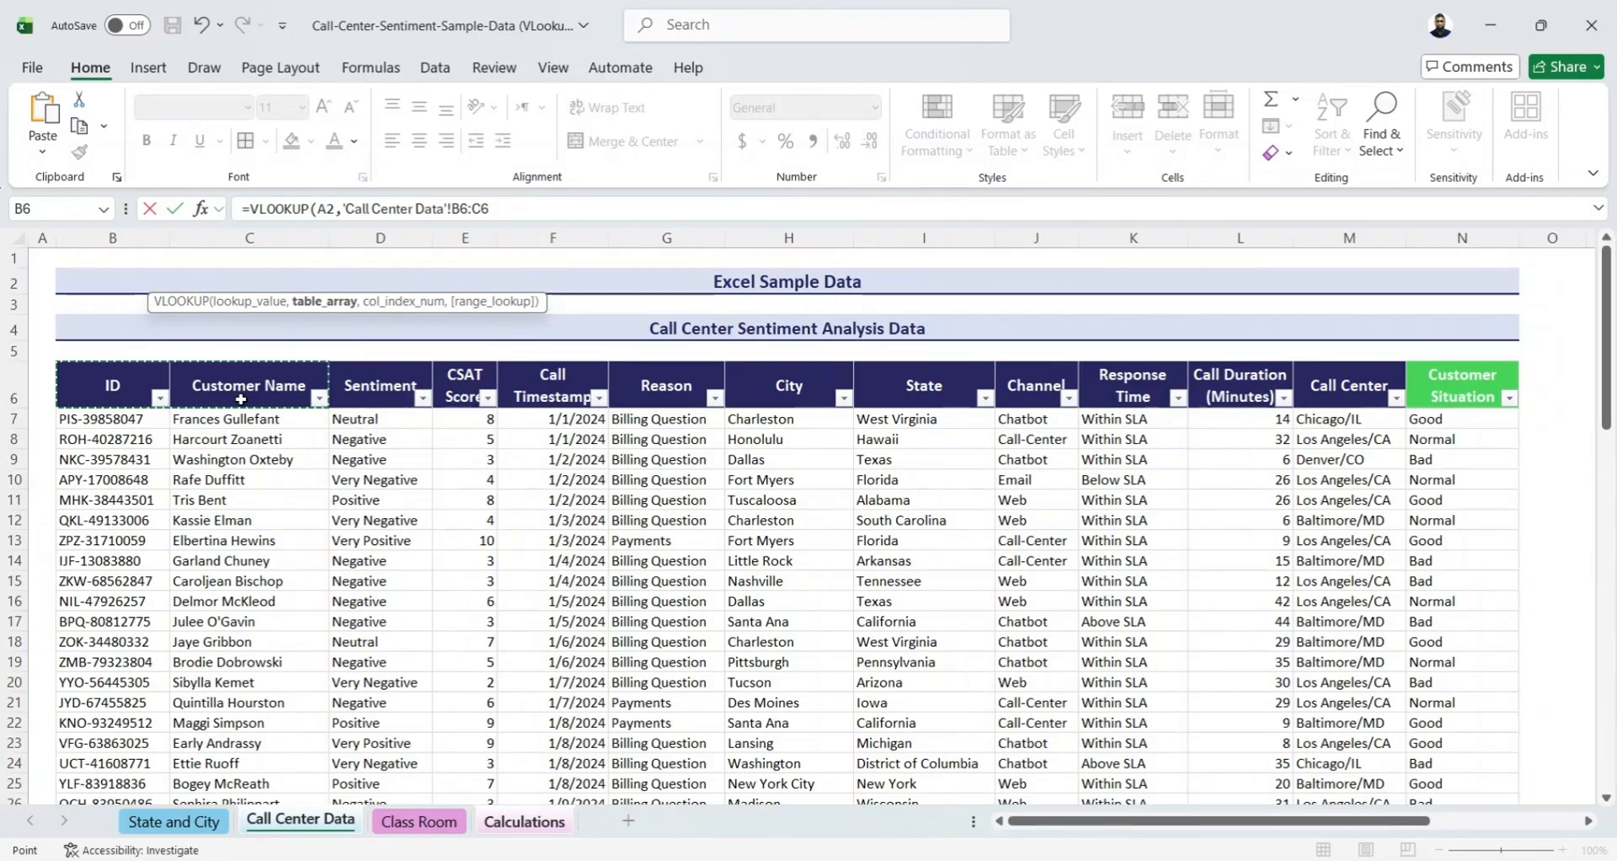
pyautogui.hotkey('ctrl', 'shift', 'Down')
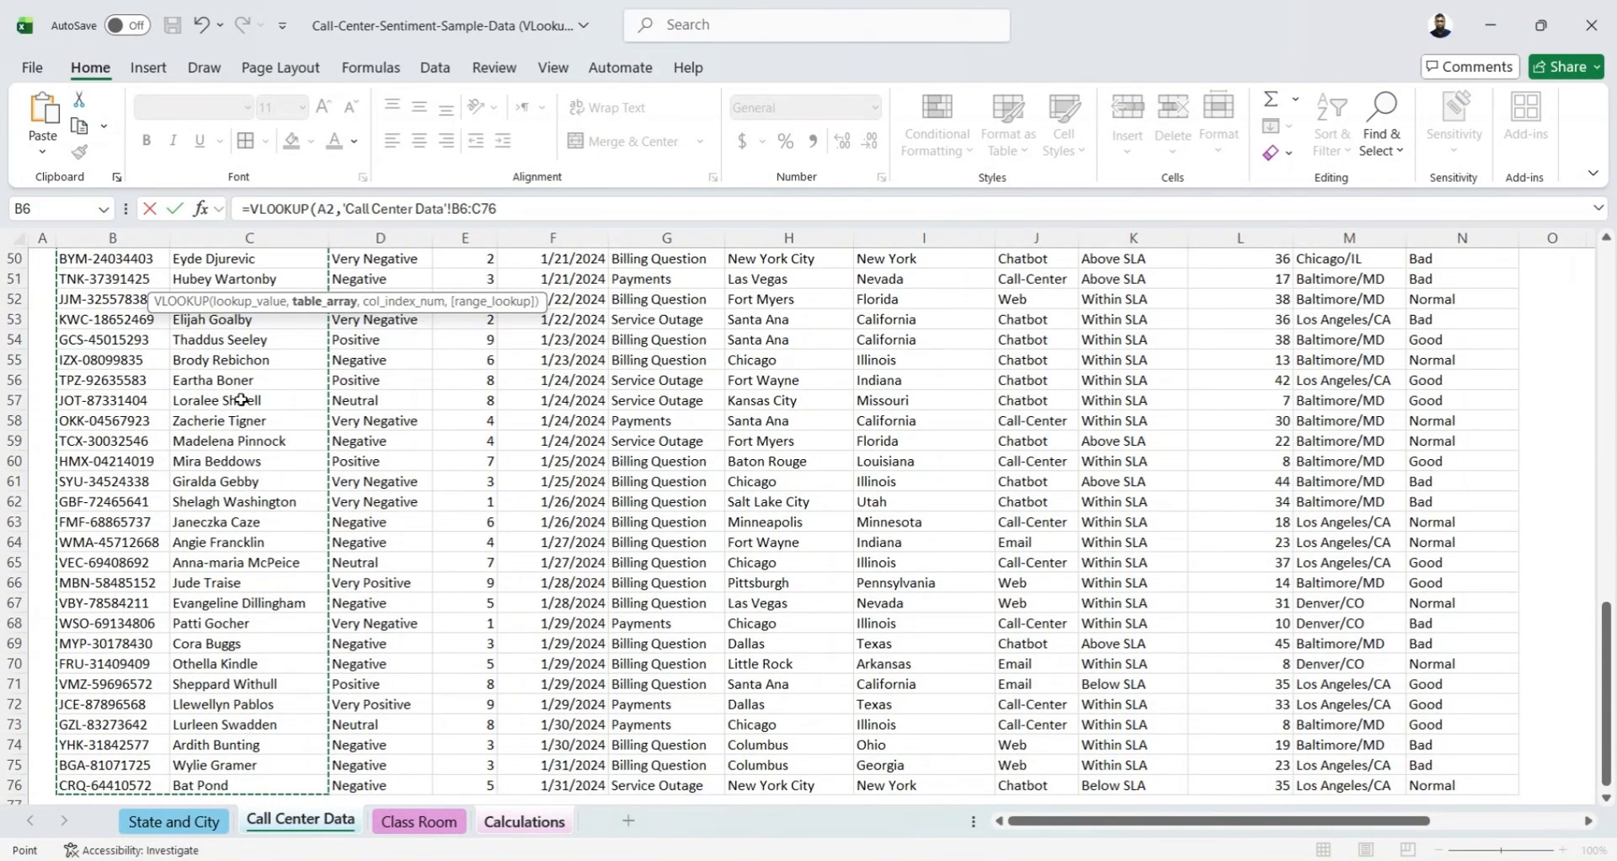
pyautogui.click(517, 204)
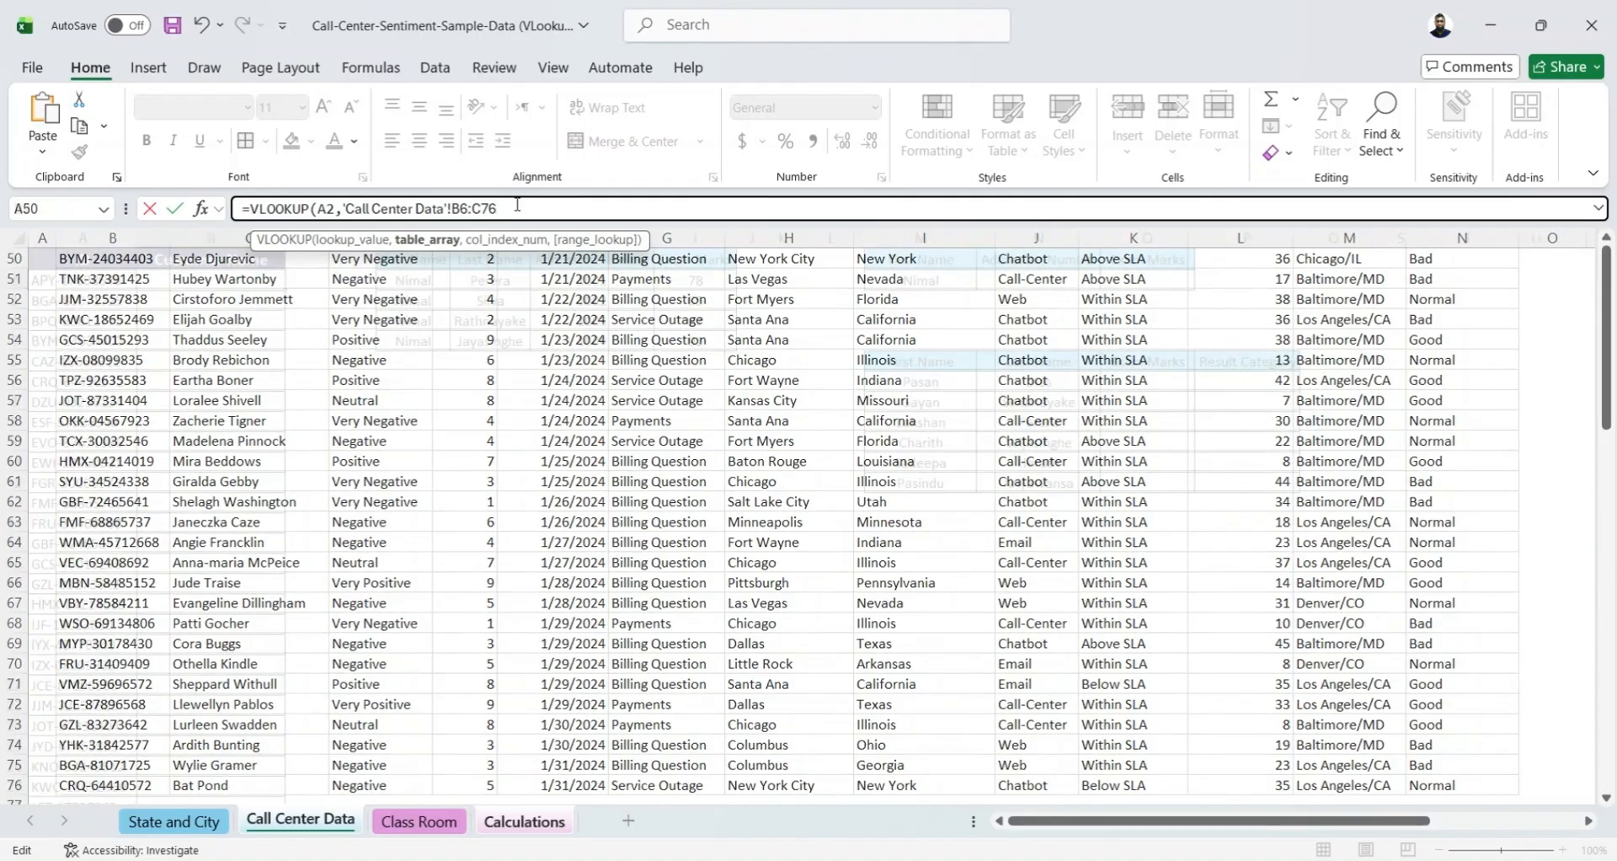
pyautogui.press('F4')
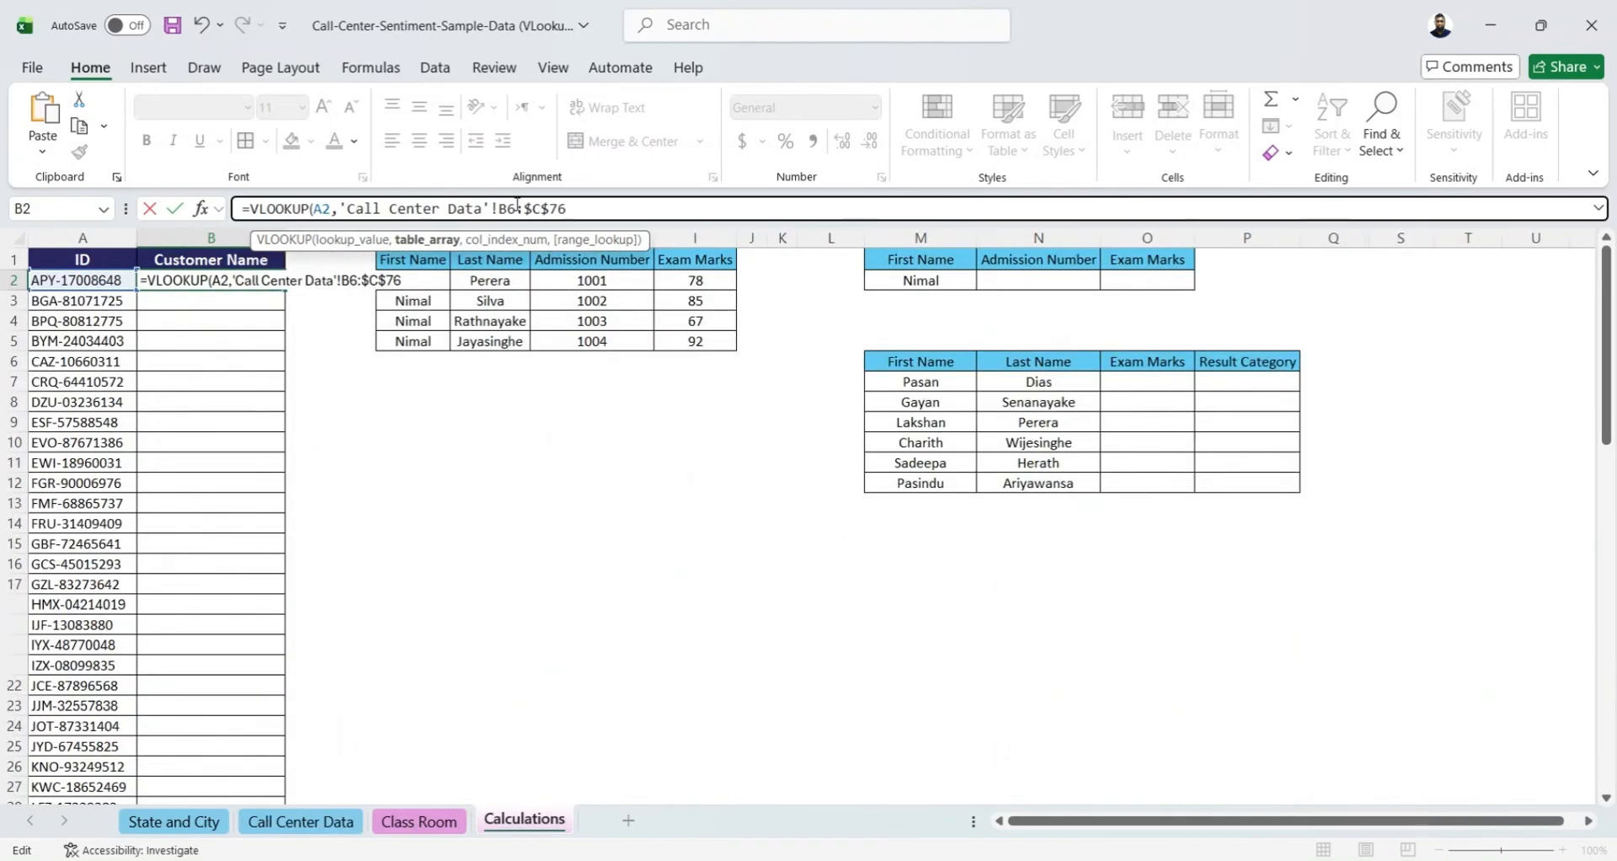
# Complete the B2 VLOOKUP with column index 2 and match type 0, and fill it down the Customer Name column
pyautogui.write(',')
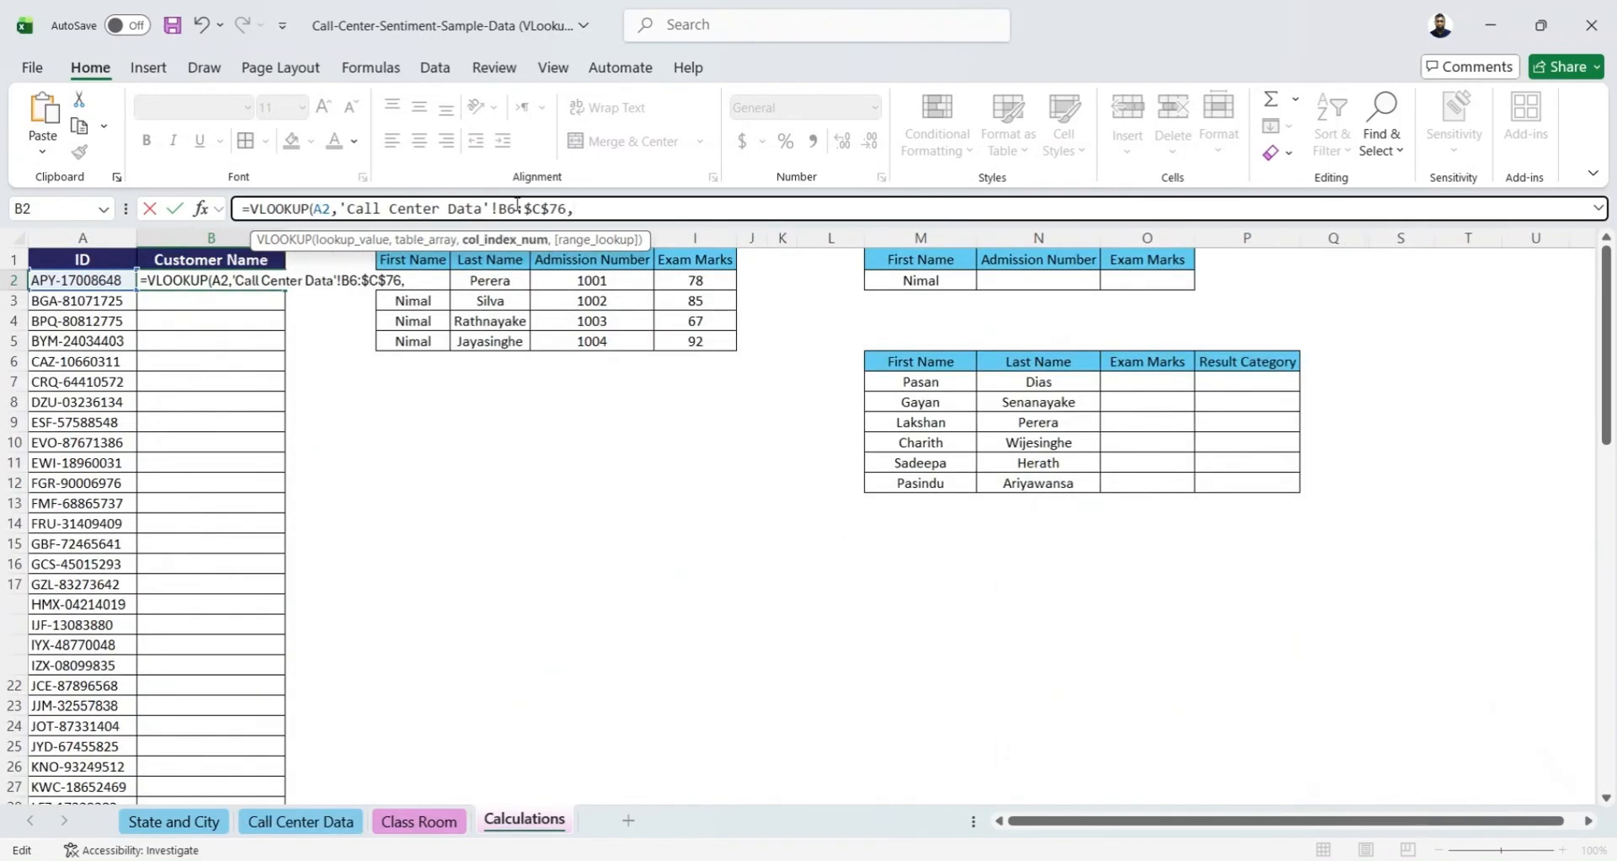
pyautogui.write('2,0')
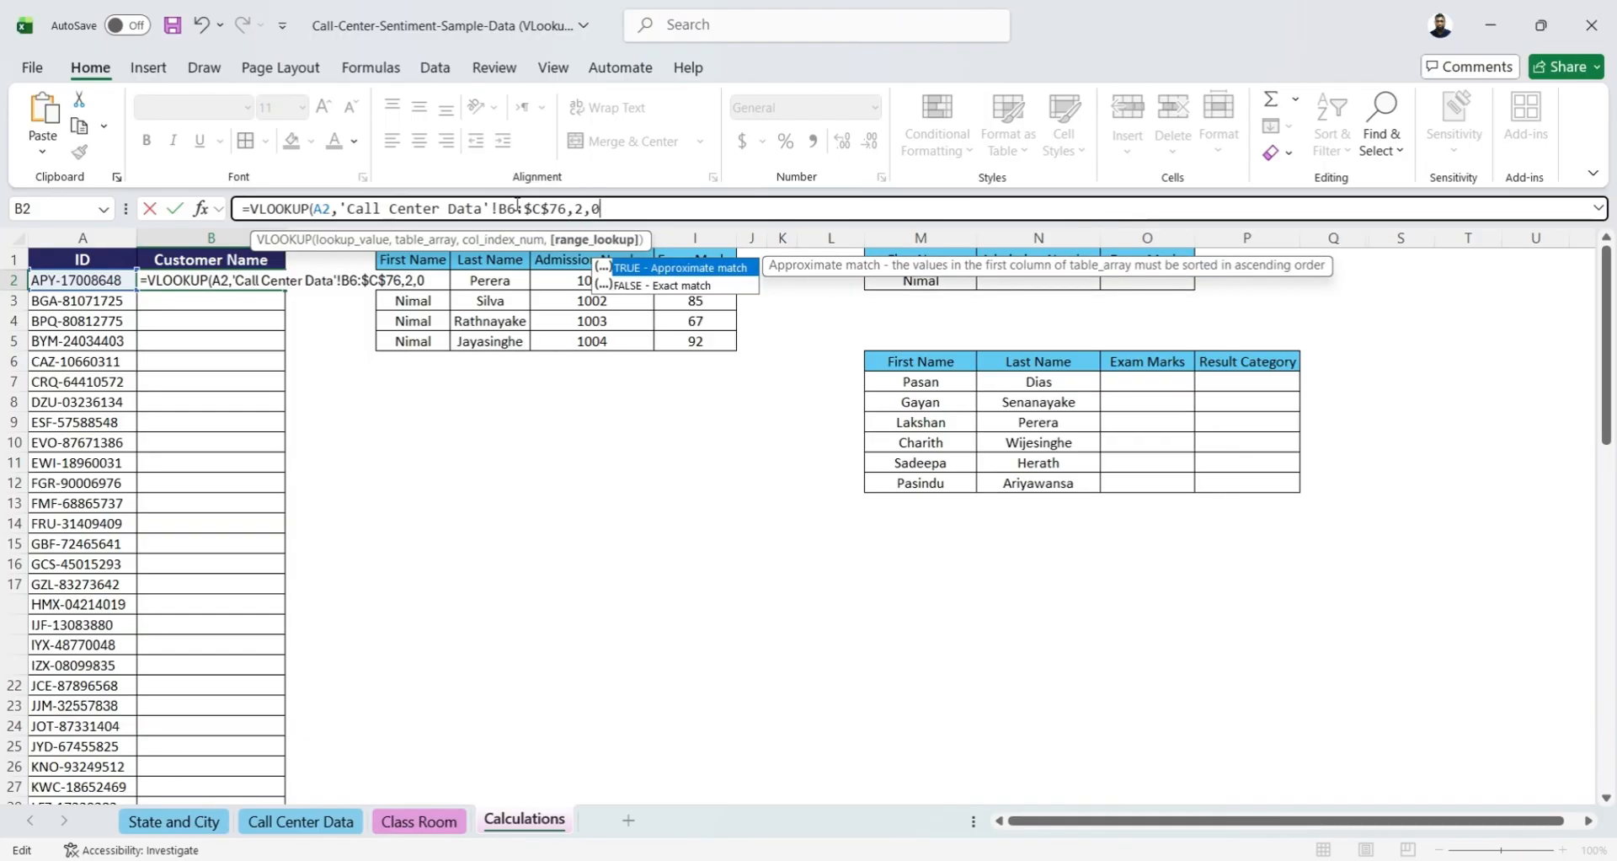
pyautogui.write(')')
pyautogui.press('Return')
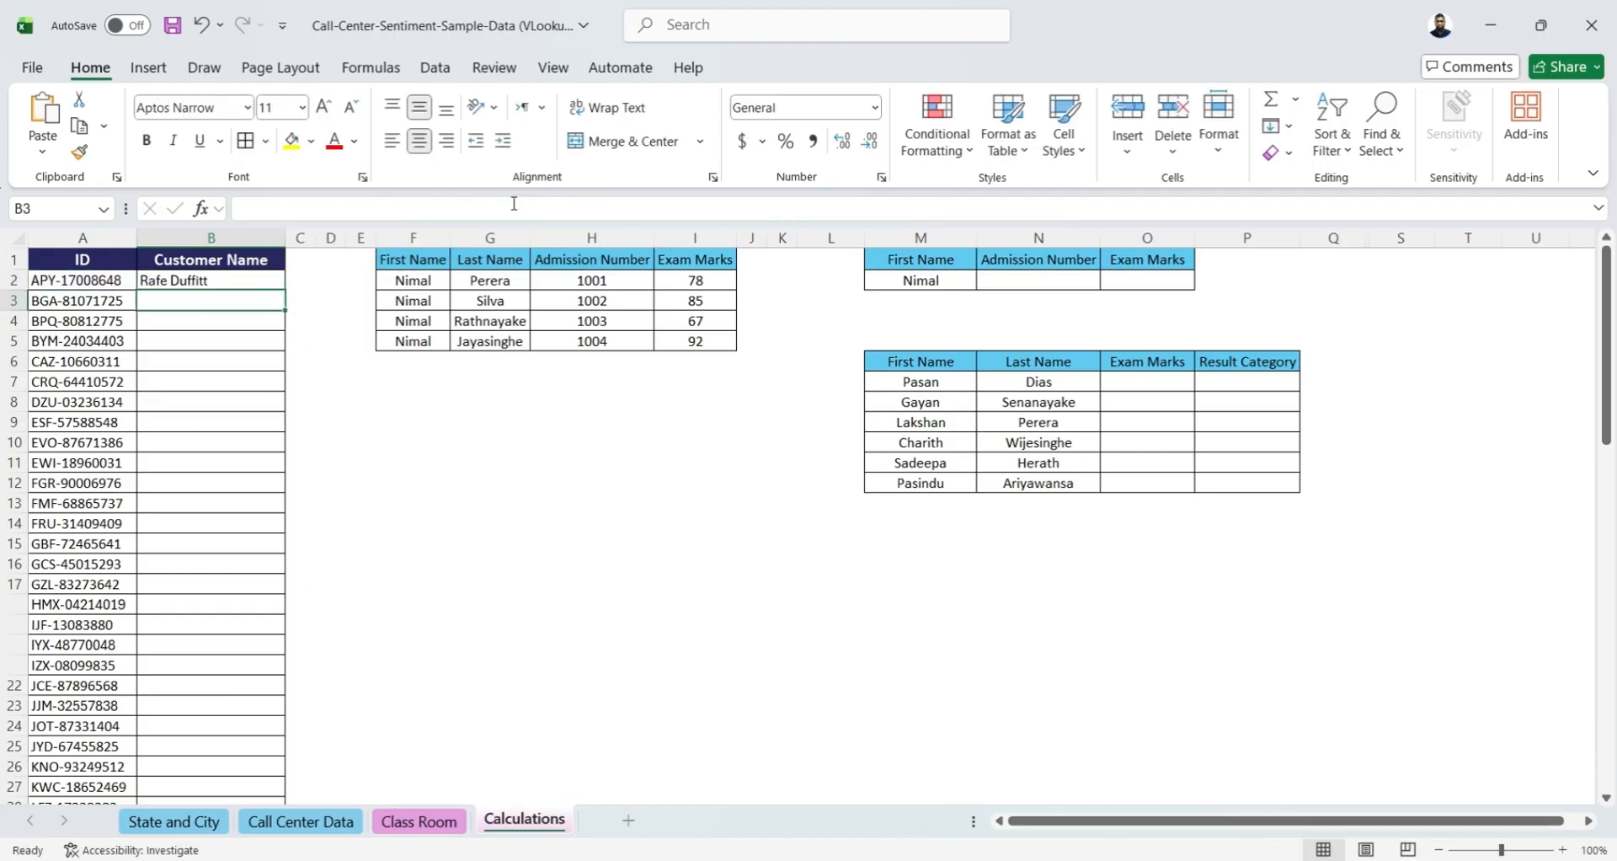
pyautogui.click(229, 283)
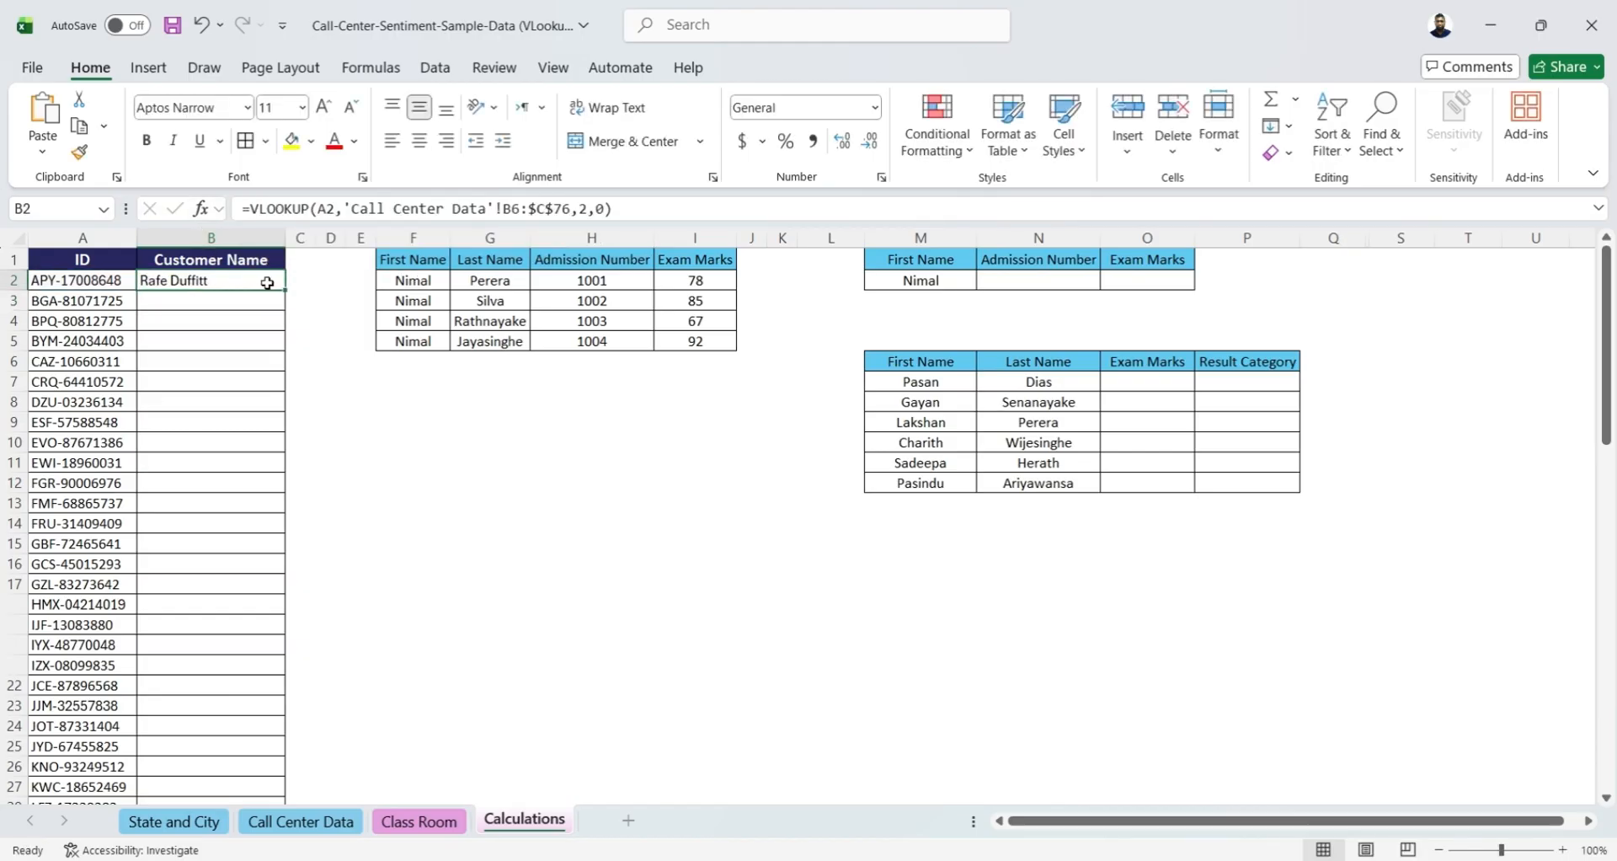
pyautogui.doubleClick(286, 286)
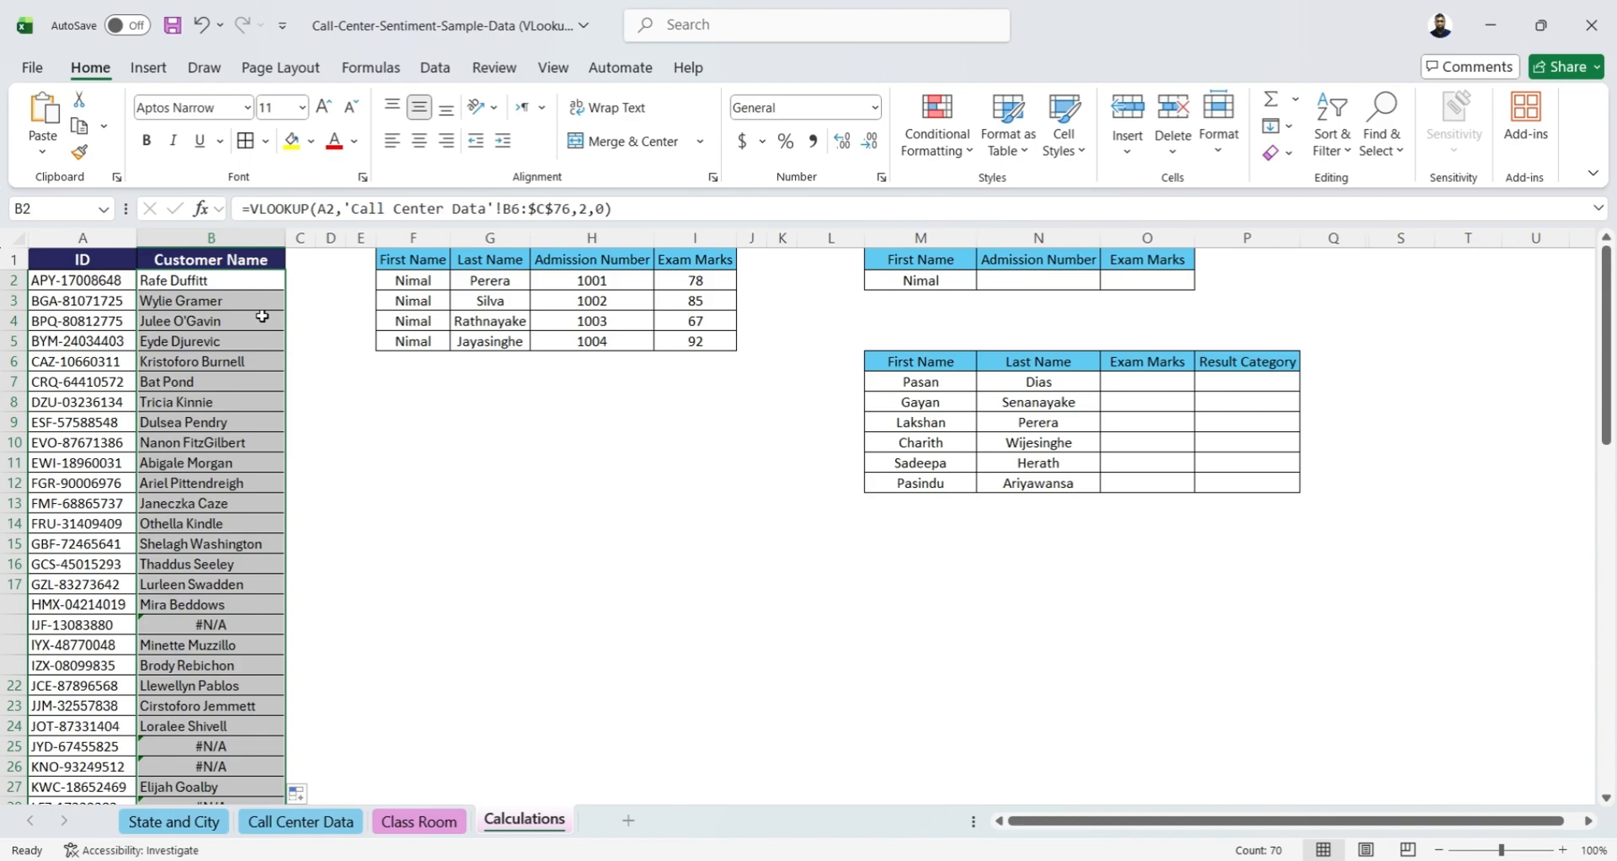
# Examine how the table array's start reference changes from row to row in the Customer Name formulas
pyautogui.click(181, 631)
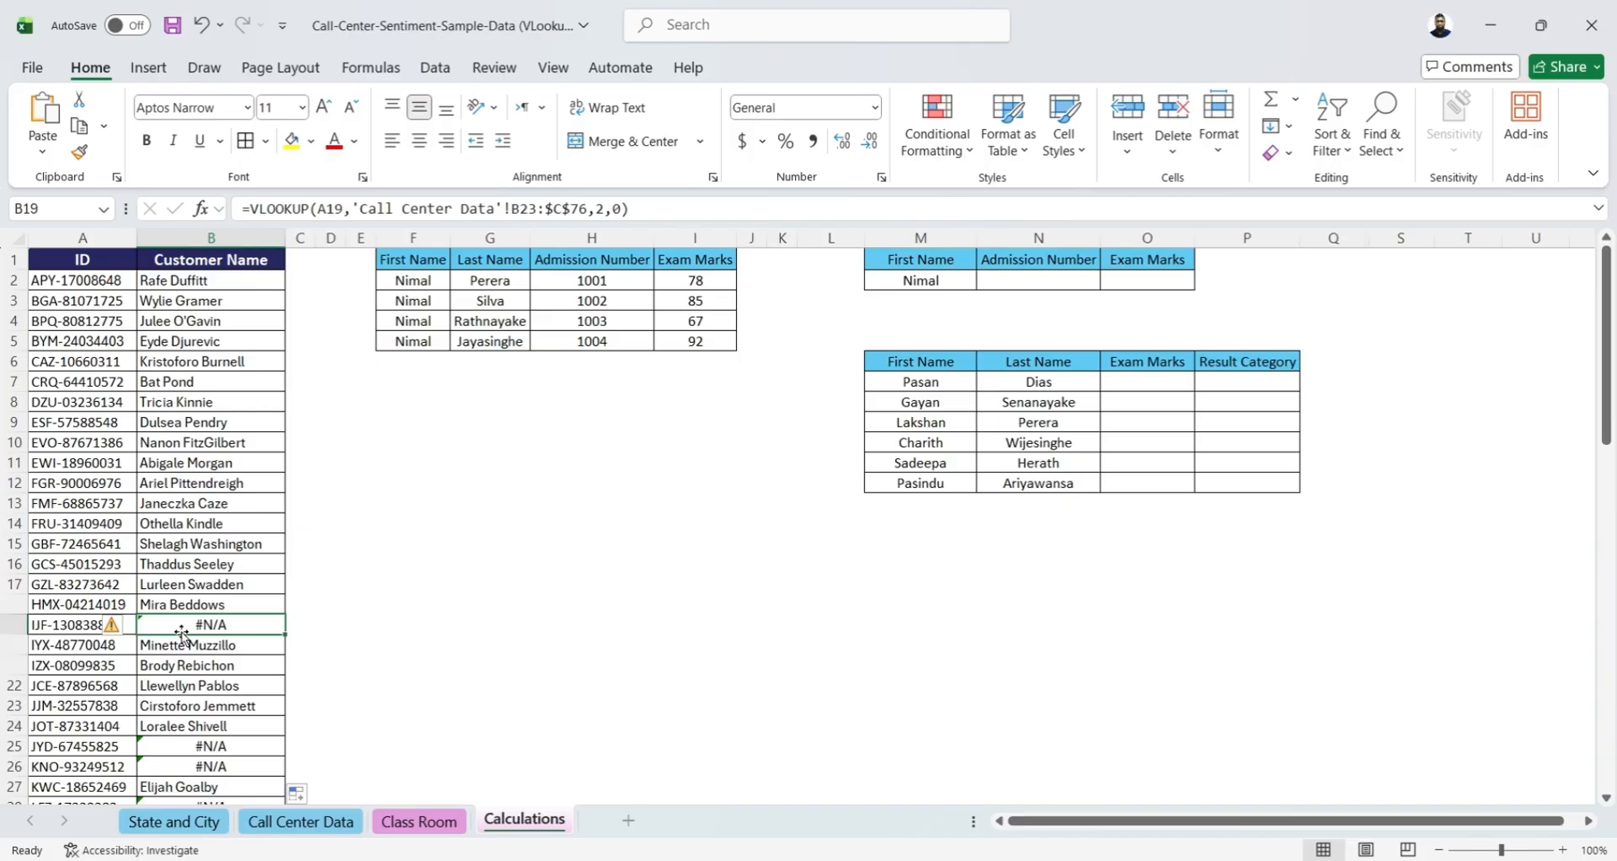
pyautogui.press('Up')
pyautogui.press('Up')
pyautogui.press('Up')
pyautogui.press('Up')
pyautogui.press('Up')
pyautogui.press('Up')
pyautogui.press('Up')
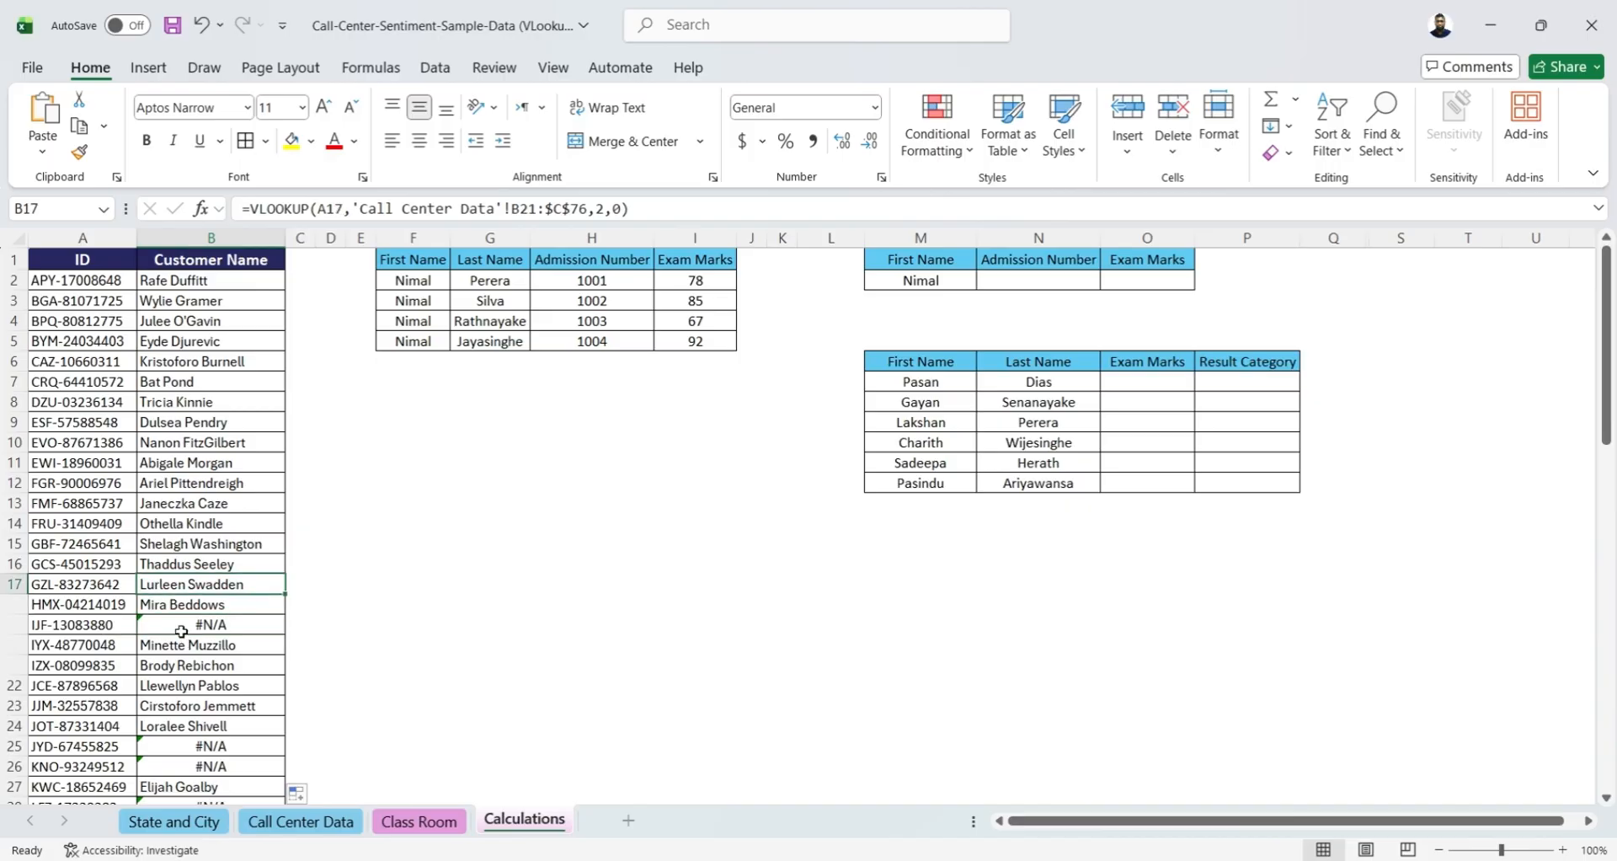
pyautogui.press('Up')
pyautogui.press('Up')
pyautogui.press('Up')
pyautogui.press('Up')
pyautogui.press('Up')
pyautogui.press('Up')
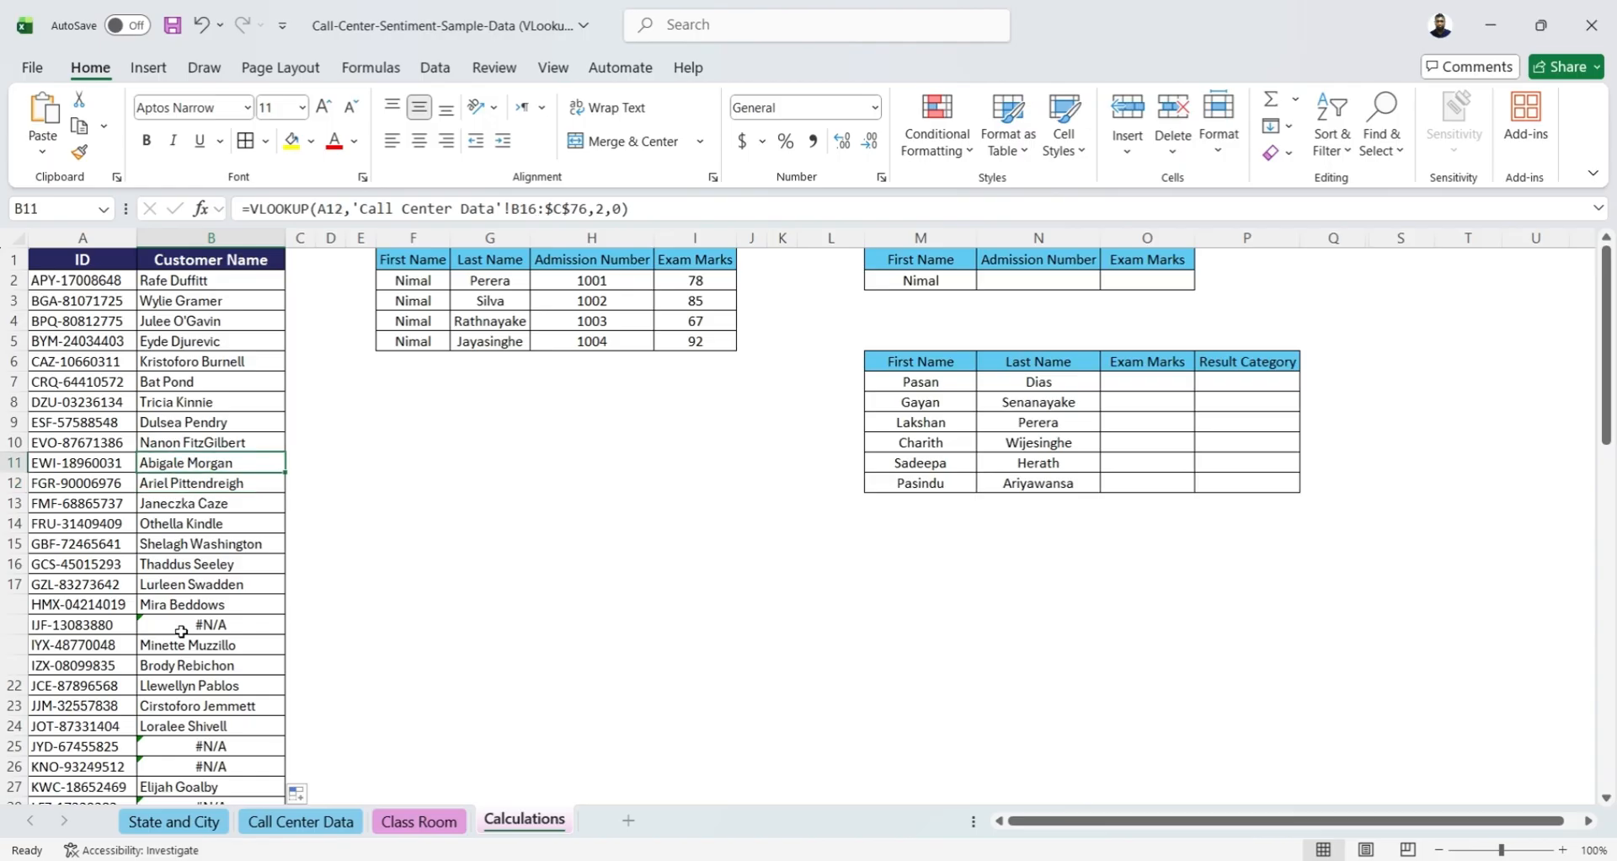
pyautogui.press('Up')
pyautogui.press('Up')
pyautogui.press('Up')
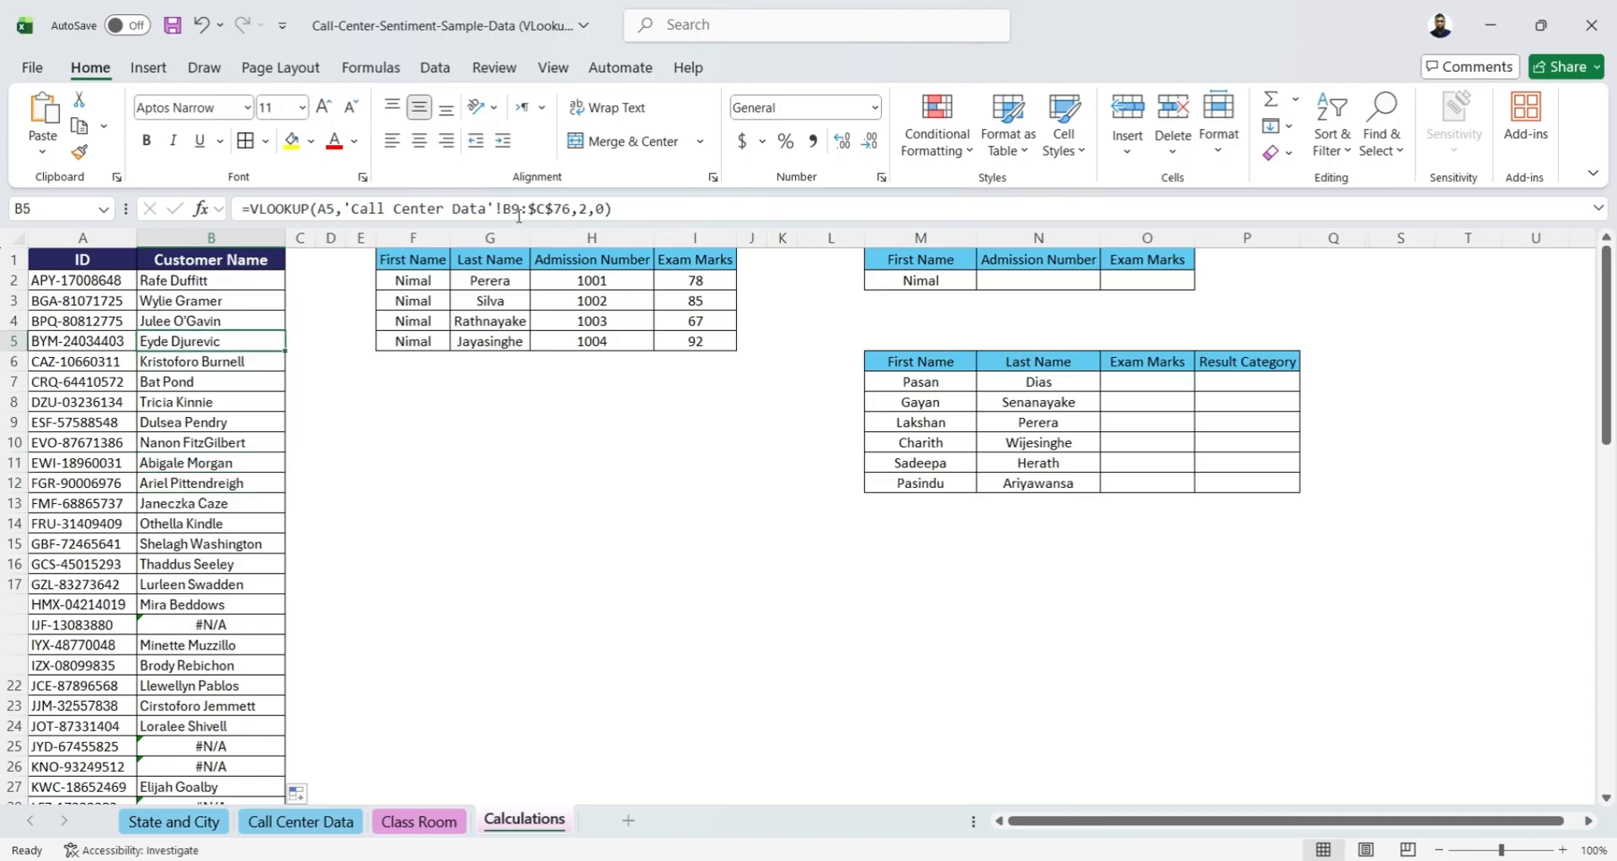
pyautogui.press('Down')
pyautogui.press('Down')
pyautogui.press('Down')
pyautogui.press('Down')
pyautogui.press('Down')
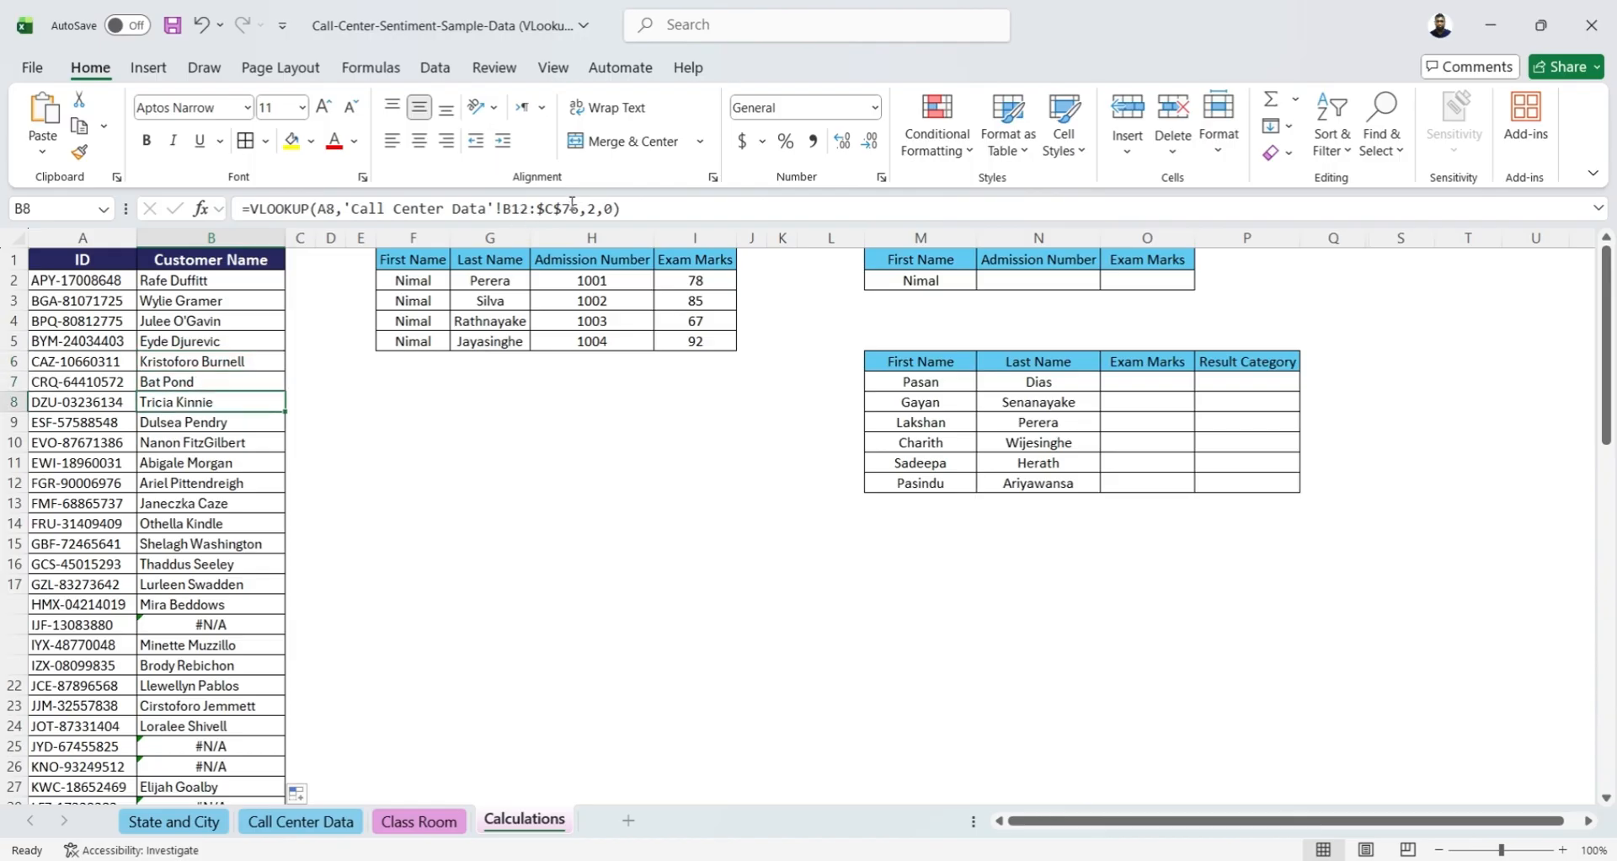
pyautogui.press('Down')
pyautogui.press('Down')
pyautogui.press('Down')
pyautogui.press('Down')
pyautogui.press('Down')
pyautogui.press('Down')
pyautogui.press('Down')
pyautogui.press('Down')
pyautogui.press('Down')
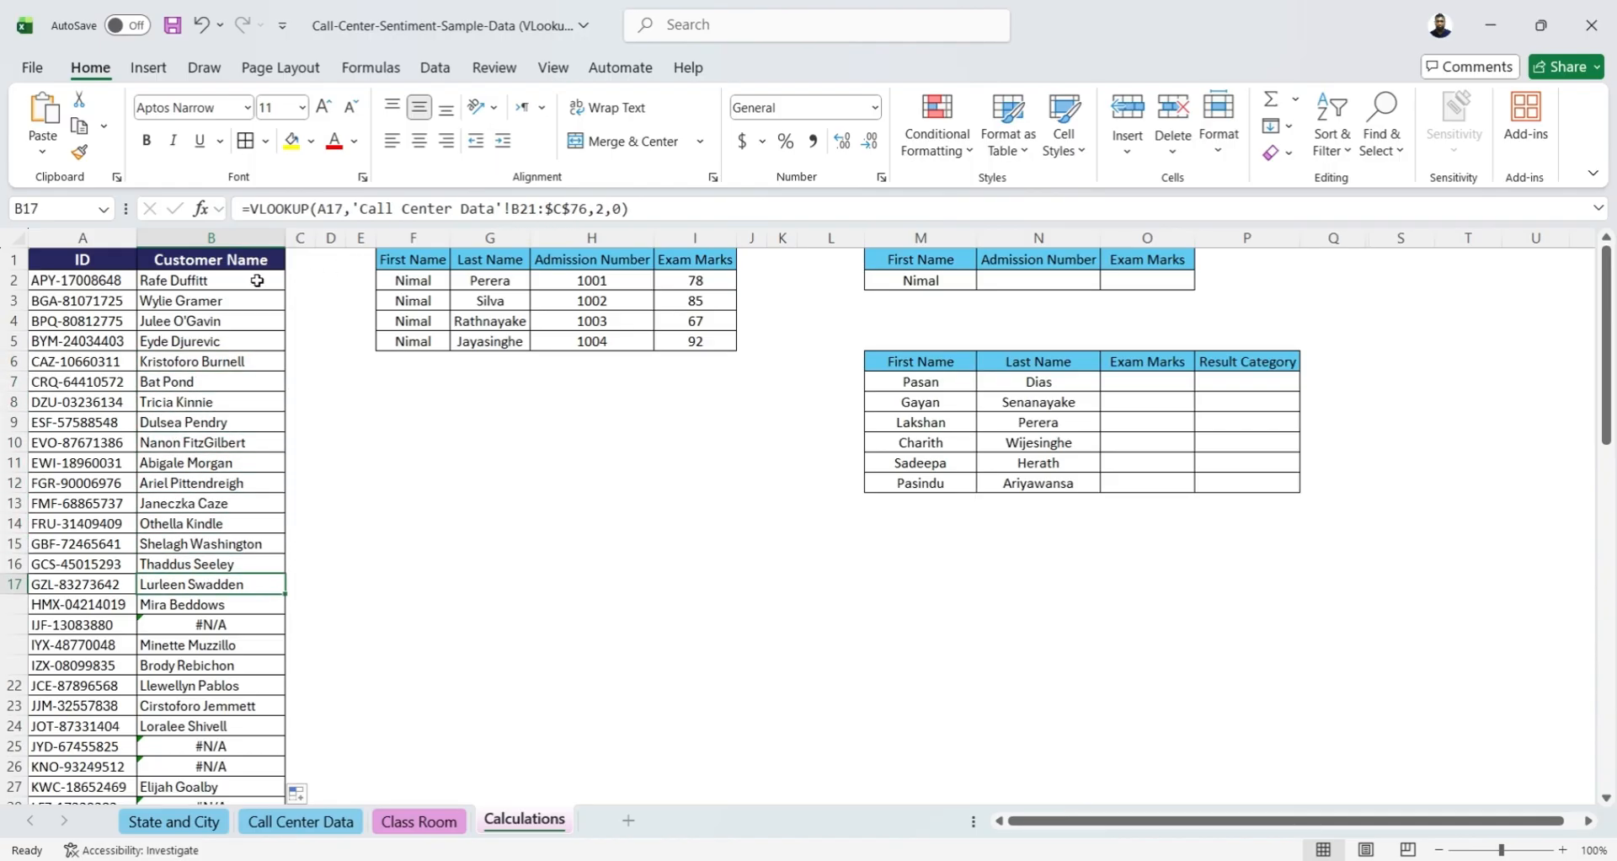
pyautogui.click(240, 301)
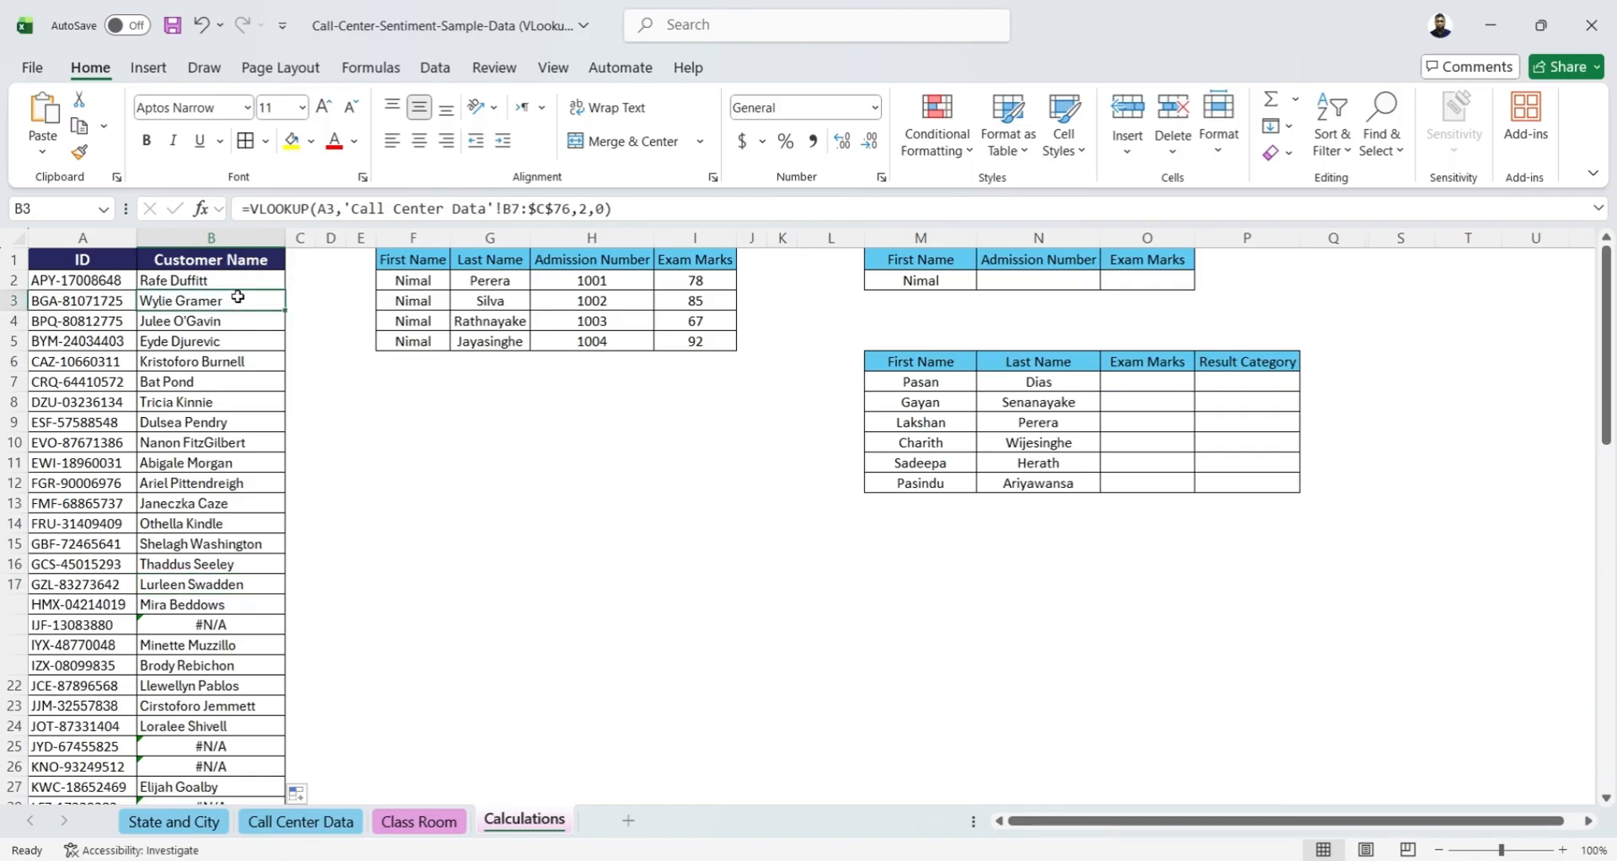
# Make the table array's start reference absolute as $B$6 in the B2 formula and refill the Customer Name column
pyautogui.click(239, 278)
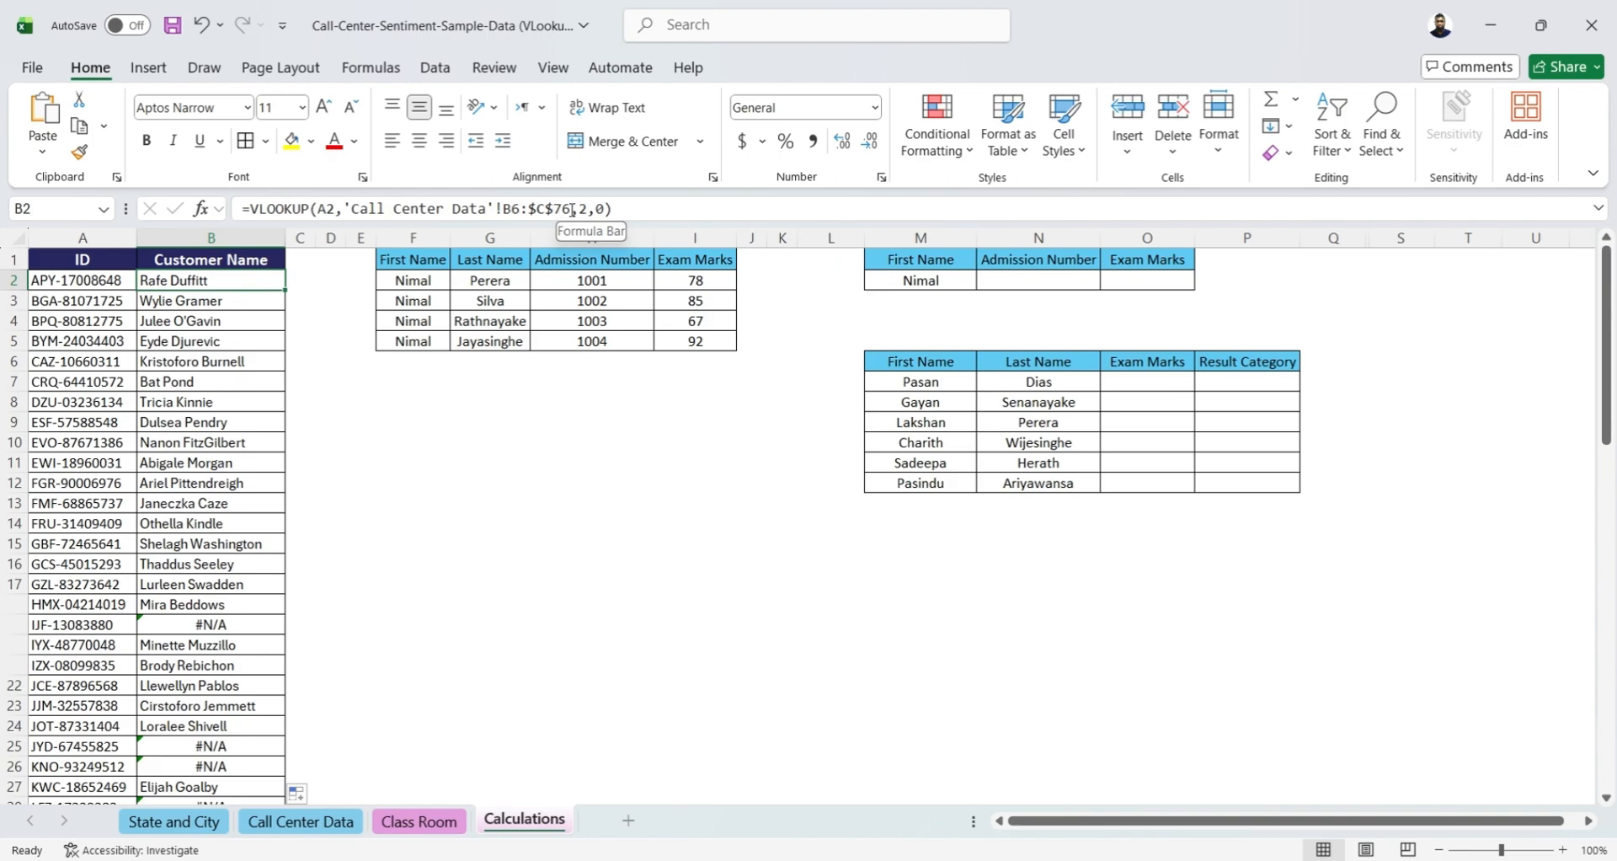
pyautogui.click(519, 207)
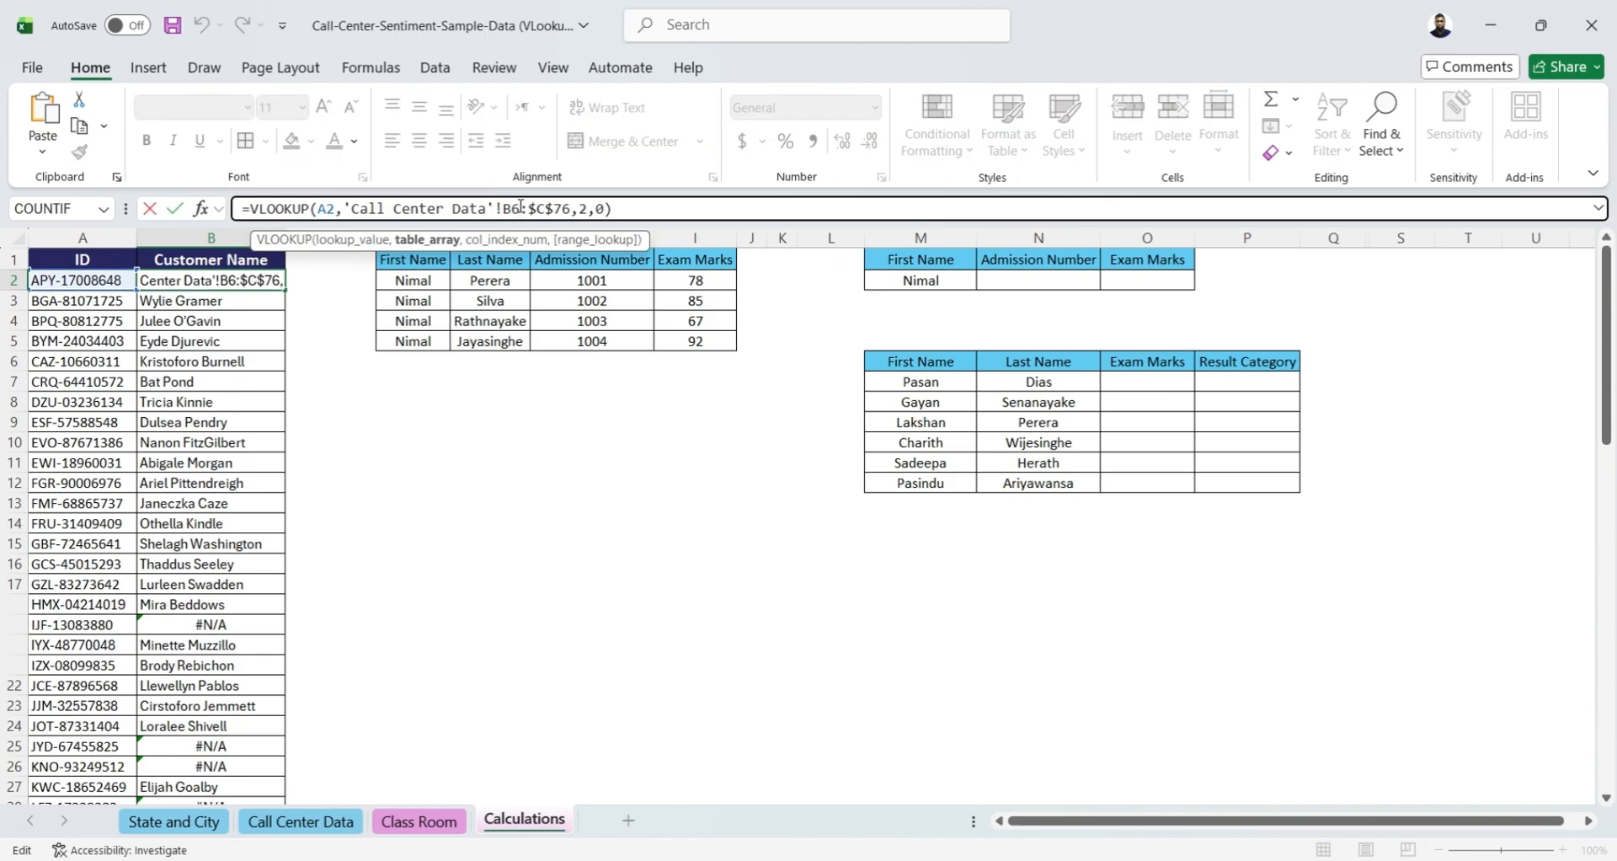
pyautogui.press('F4')
pyautogui.click(672, 207)
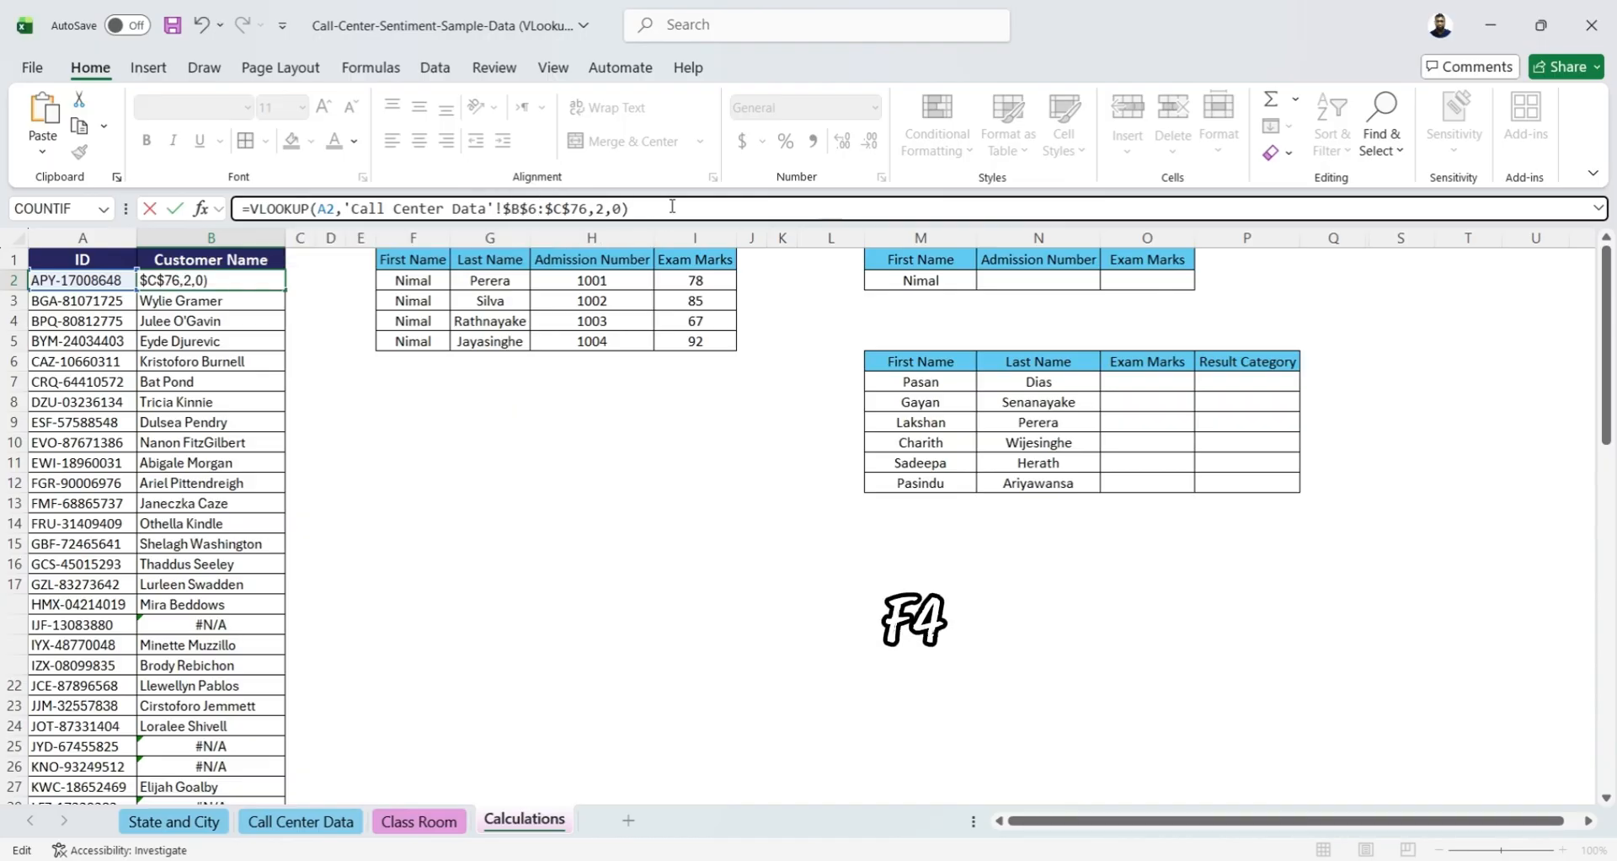
pyautogui.hotkey('ctrl', 'Return')
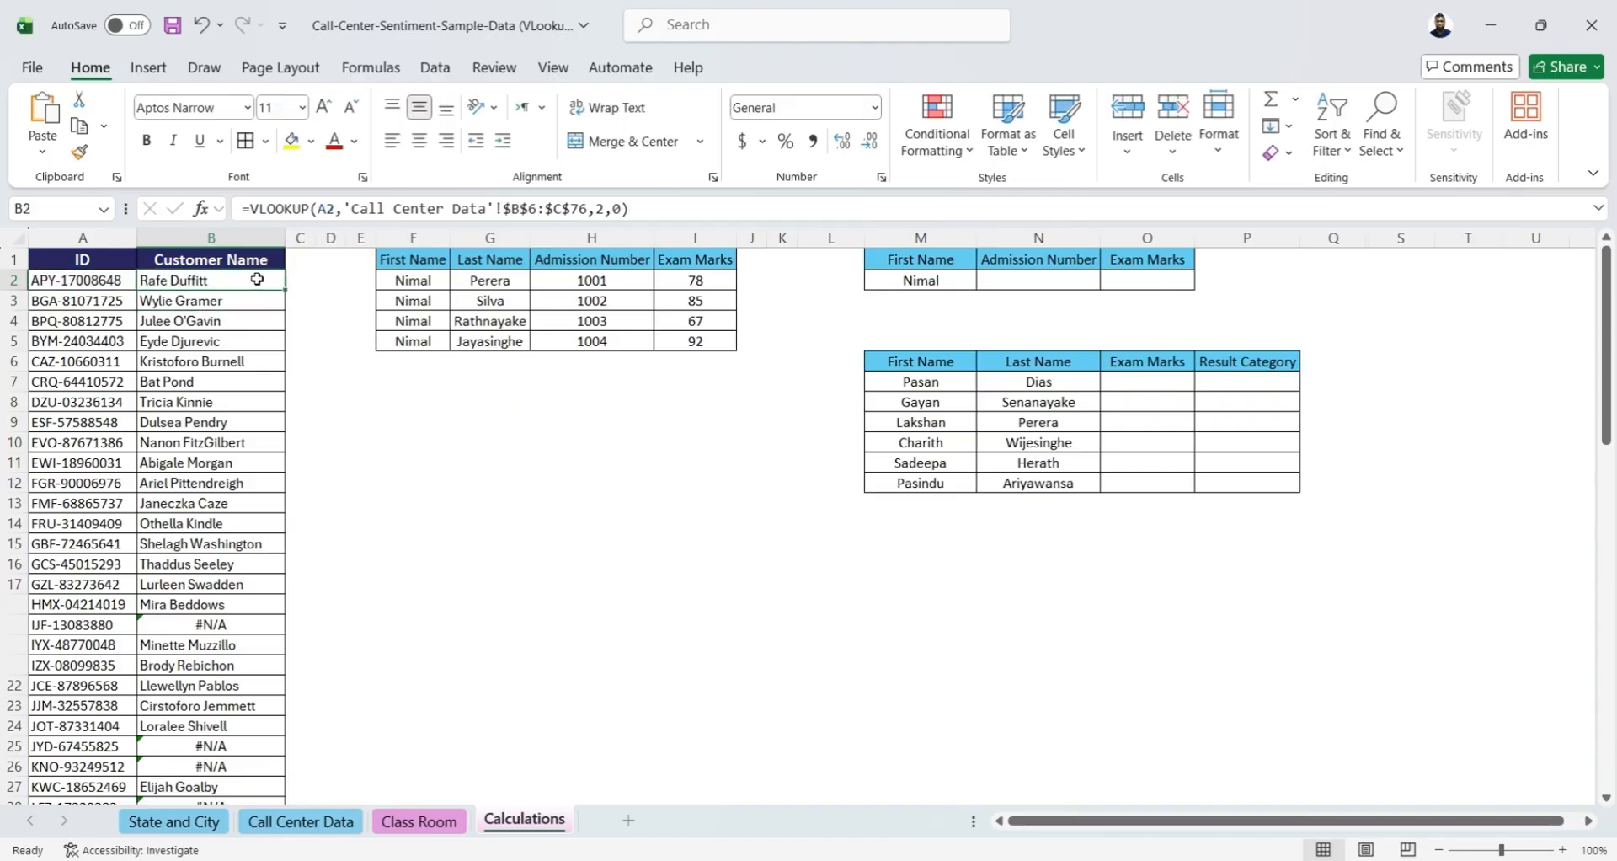
pyautogui.doubleClick(286, 290)
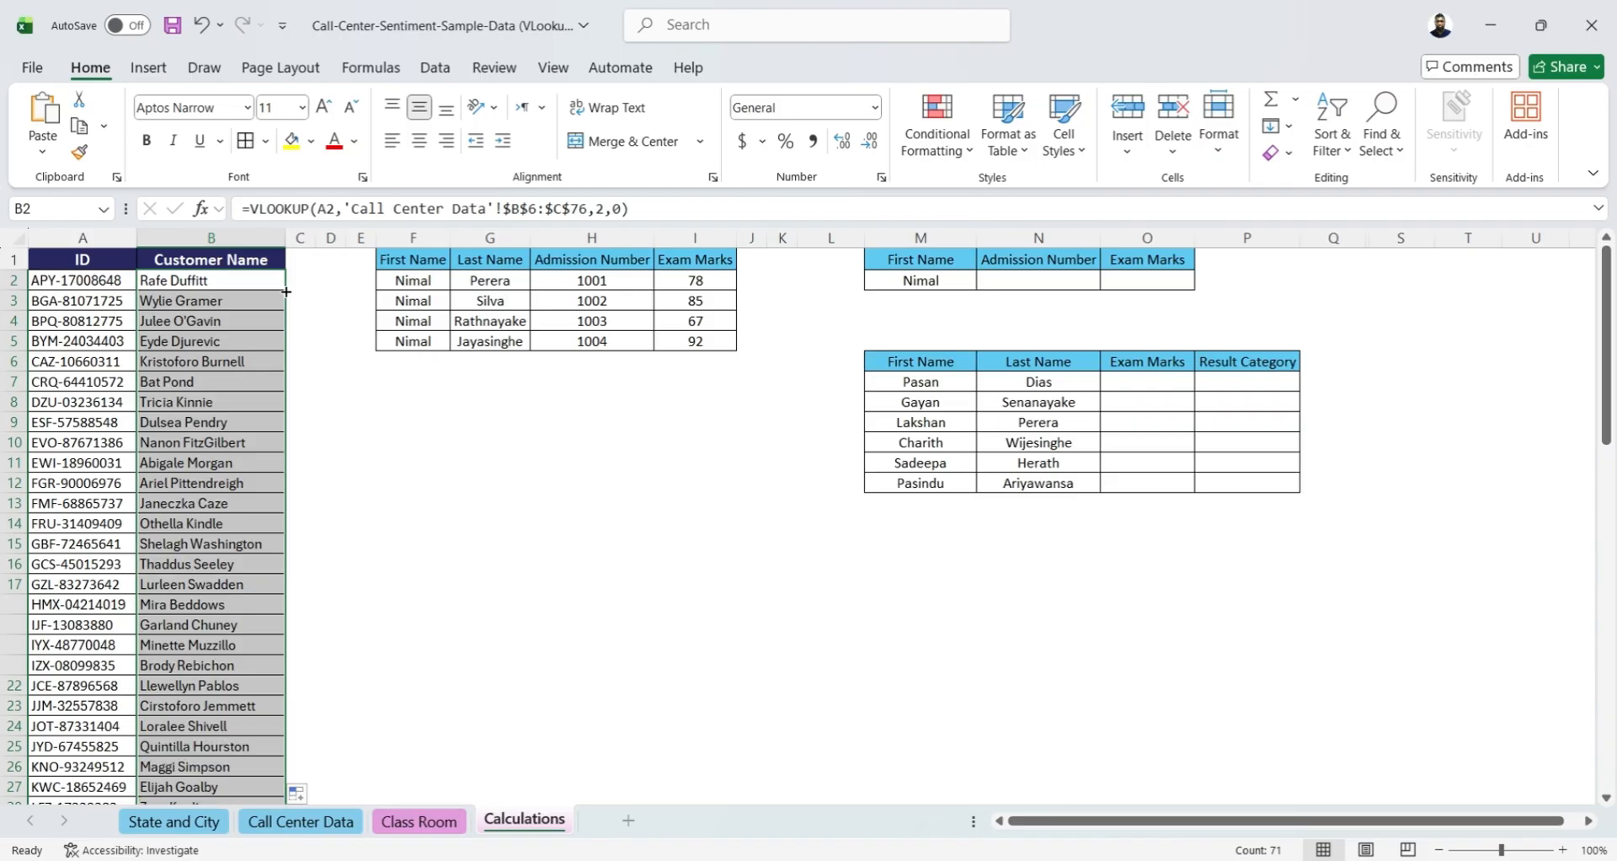
pyautogui.click(196, 283)
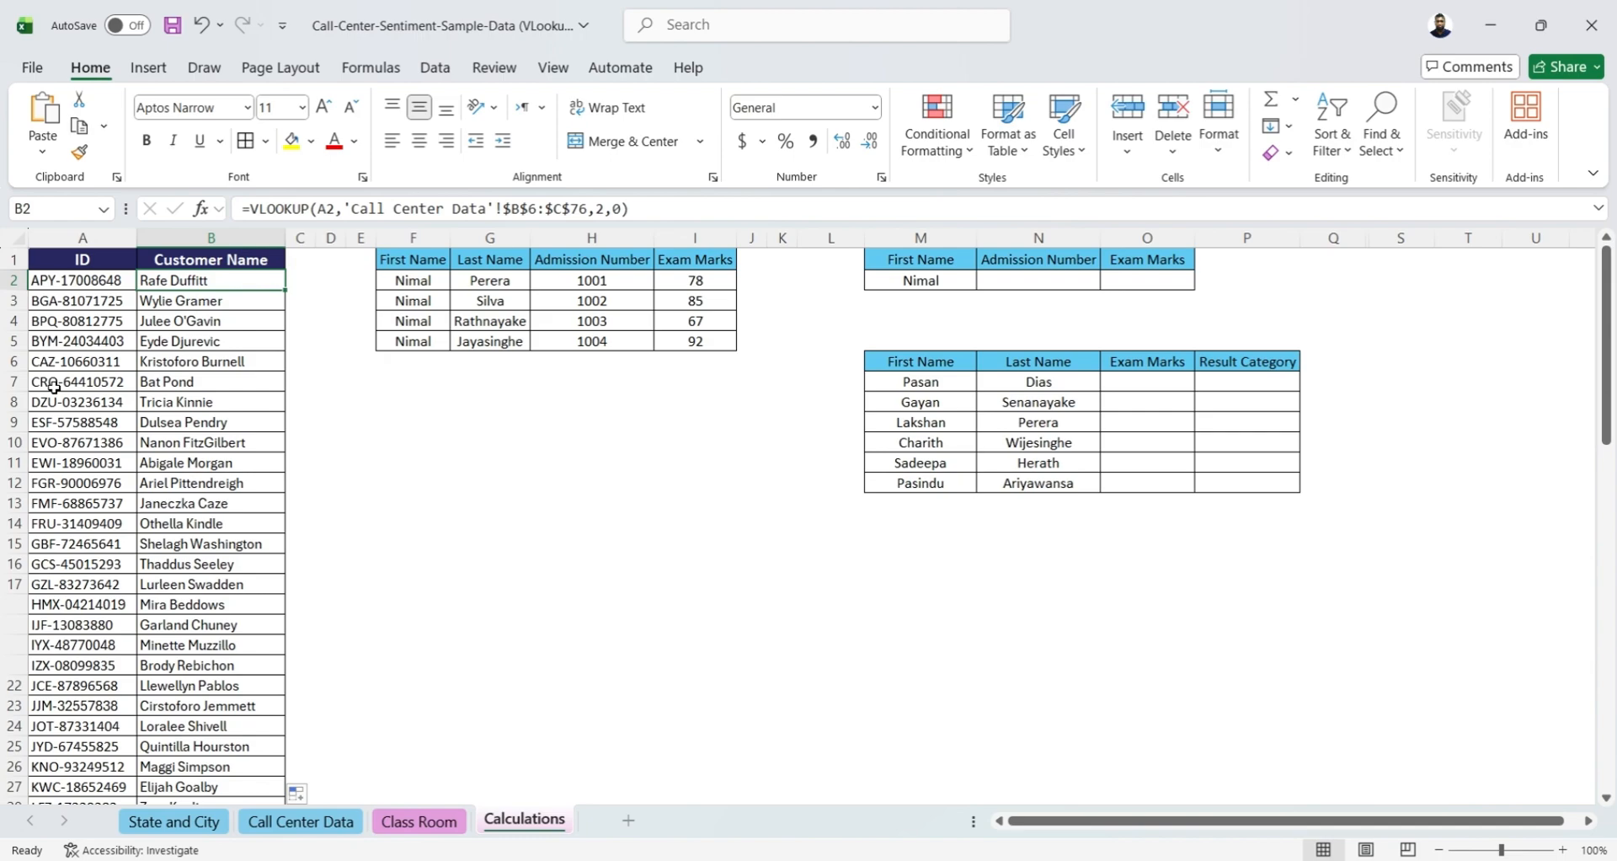
# Examine the table of students sharing a first name and the blank Admission Number and Exam Marks cells of the lookup table
pyautogui.click(429, 441)
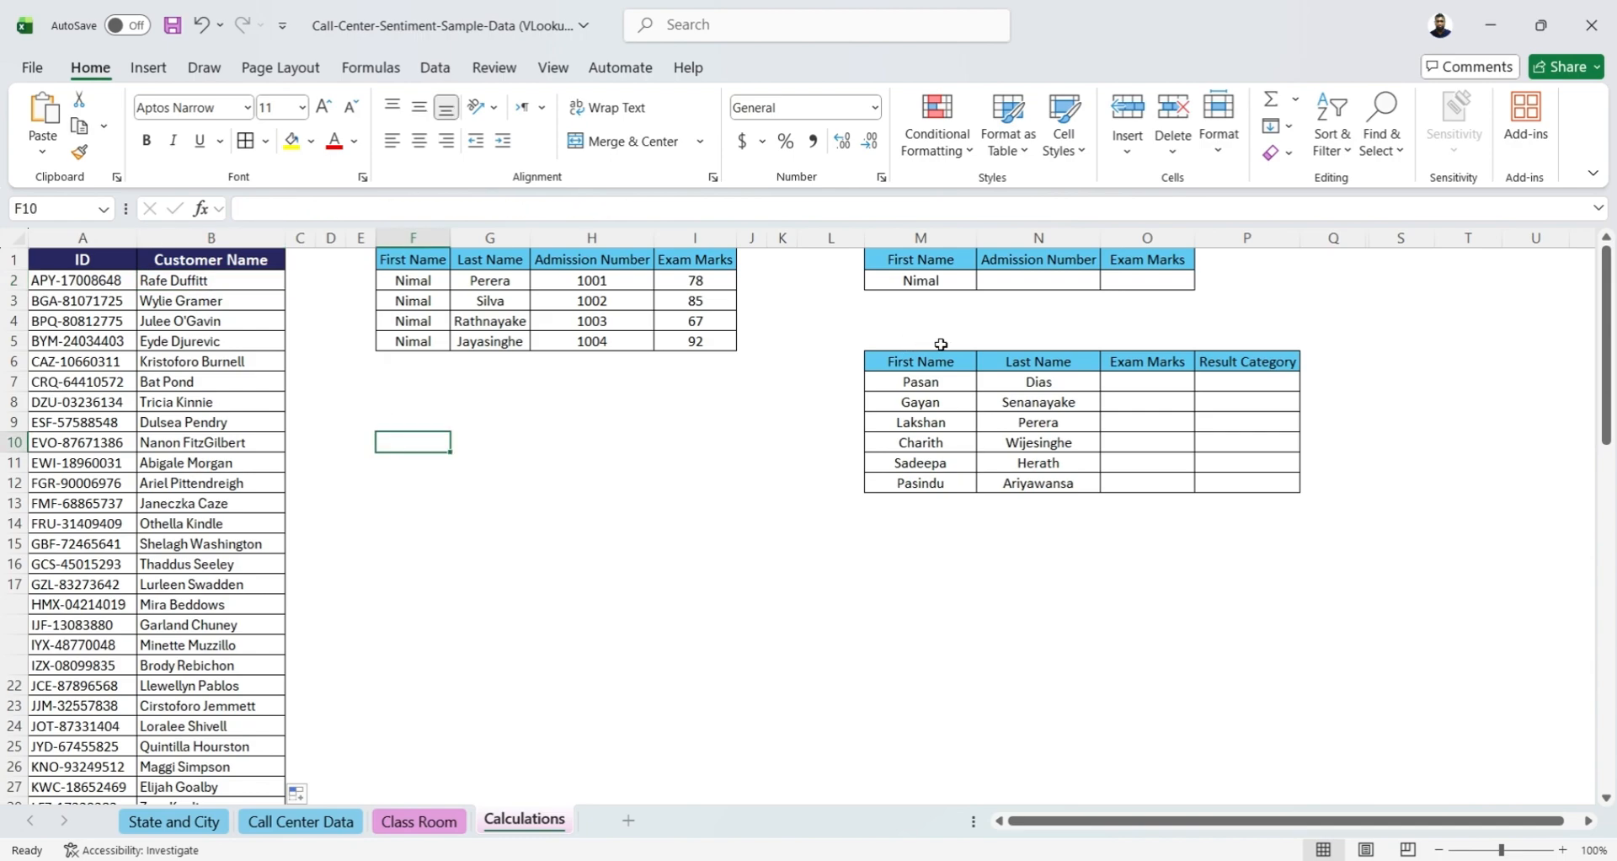
pyautogui.moveTo(394, 257); pyautogui.dragTo(745, 341)
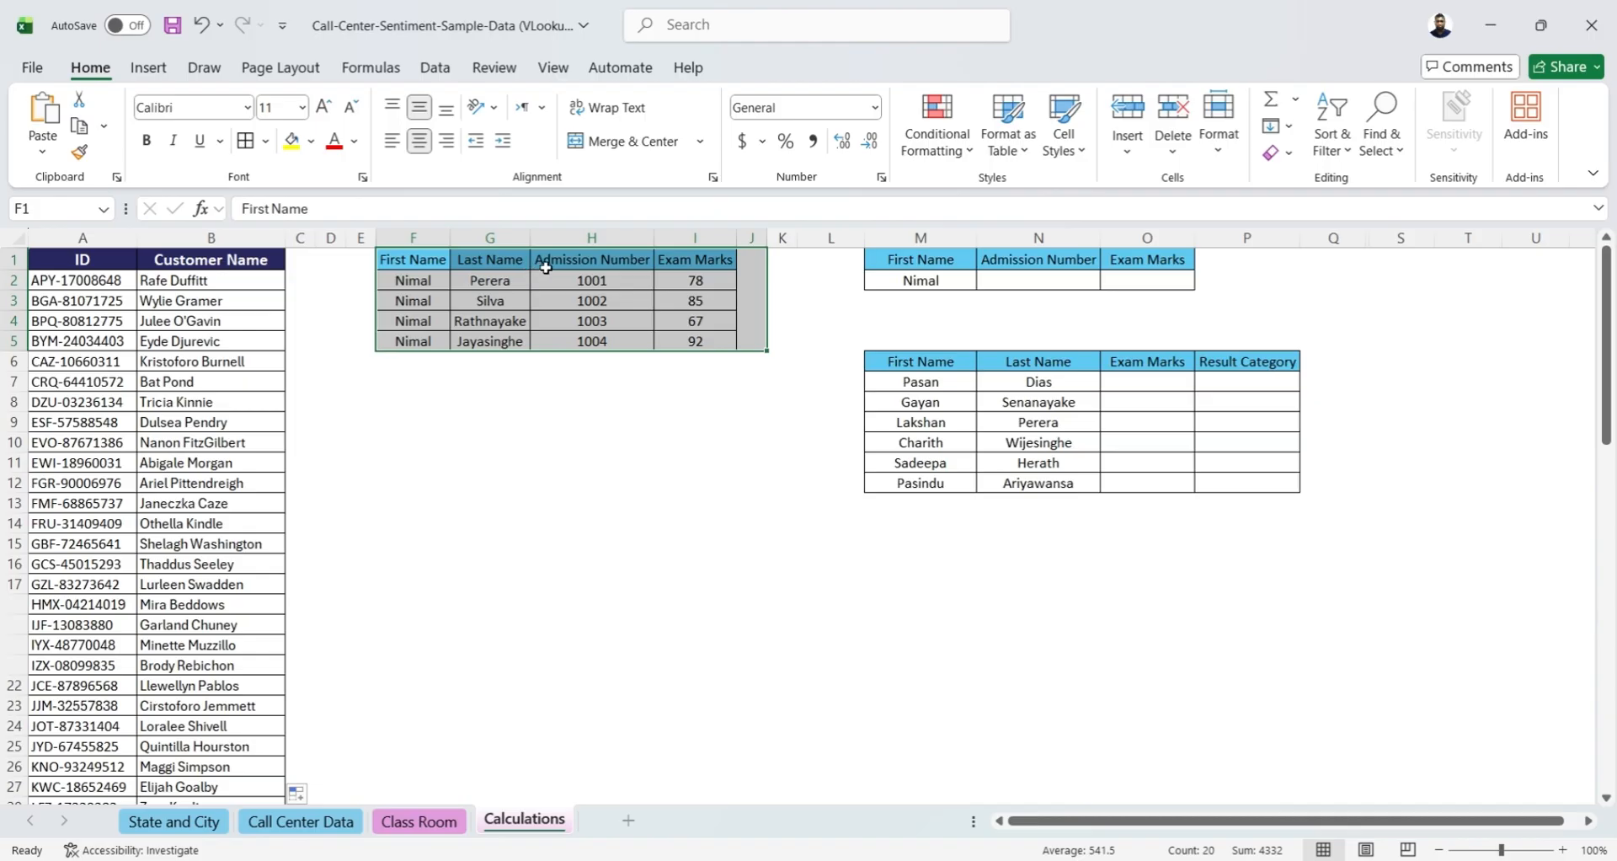
pyautogui.click(485, 385)
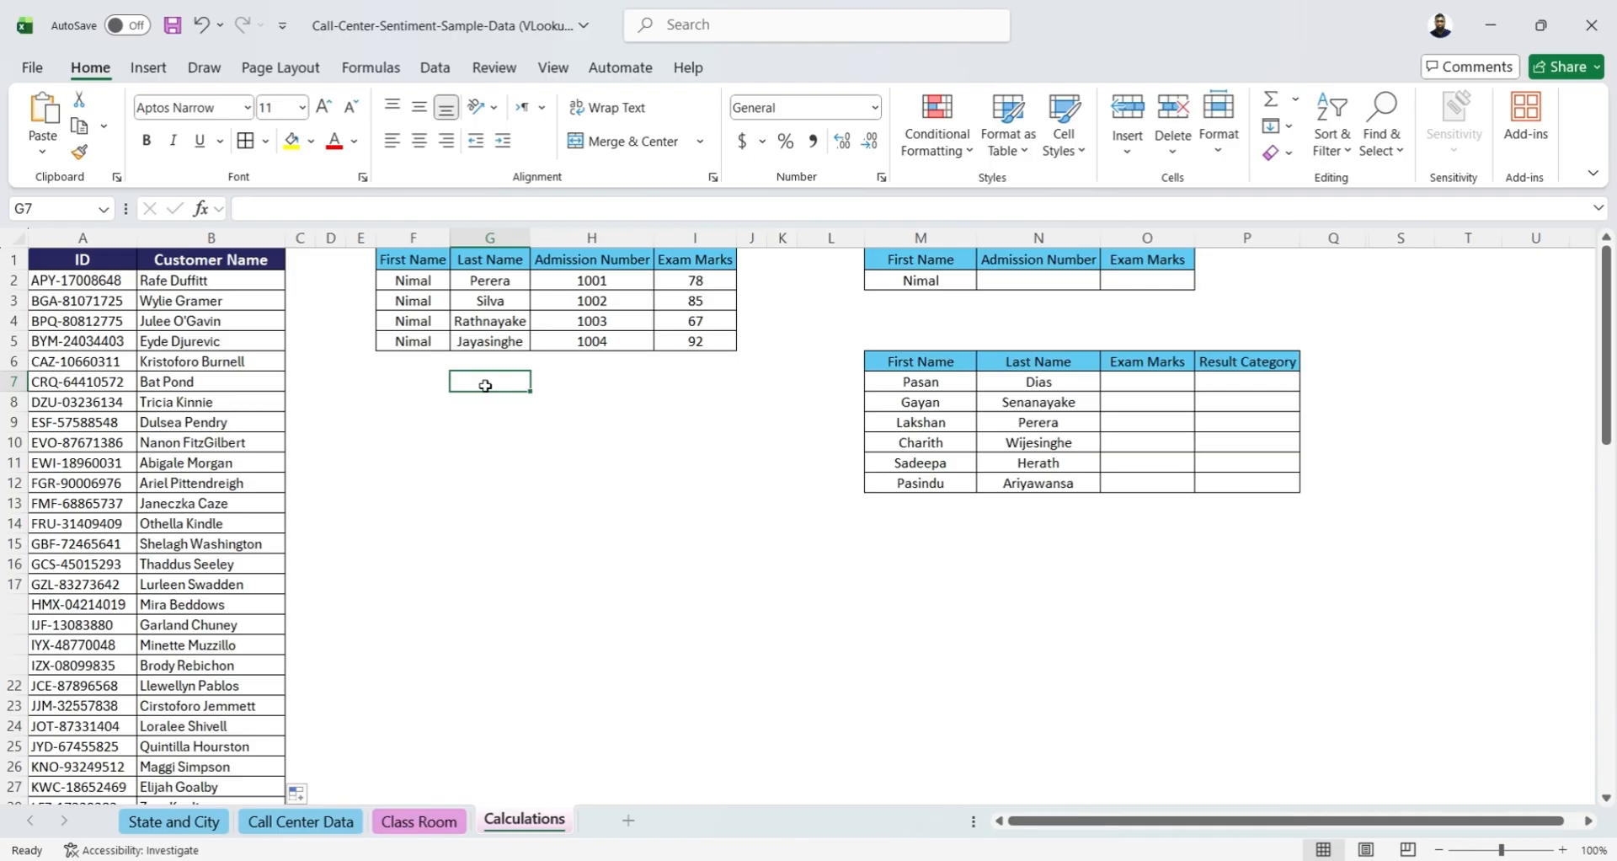
pyautogui.click(1002, 279)
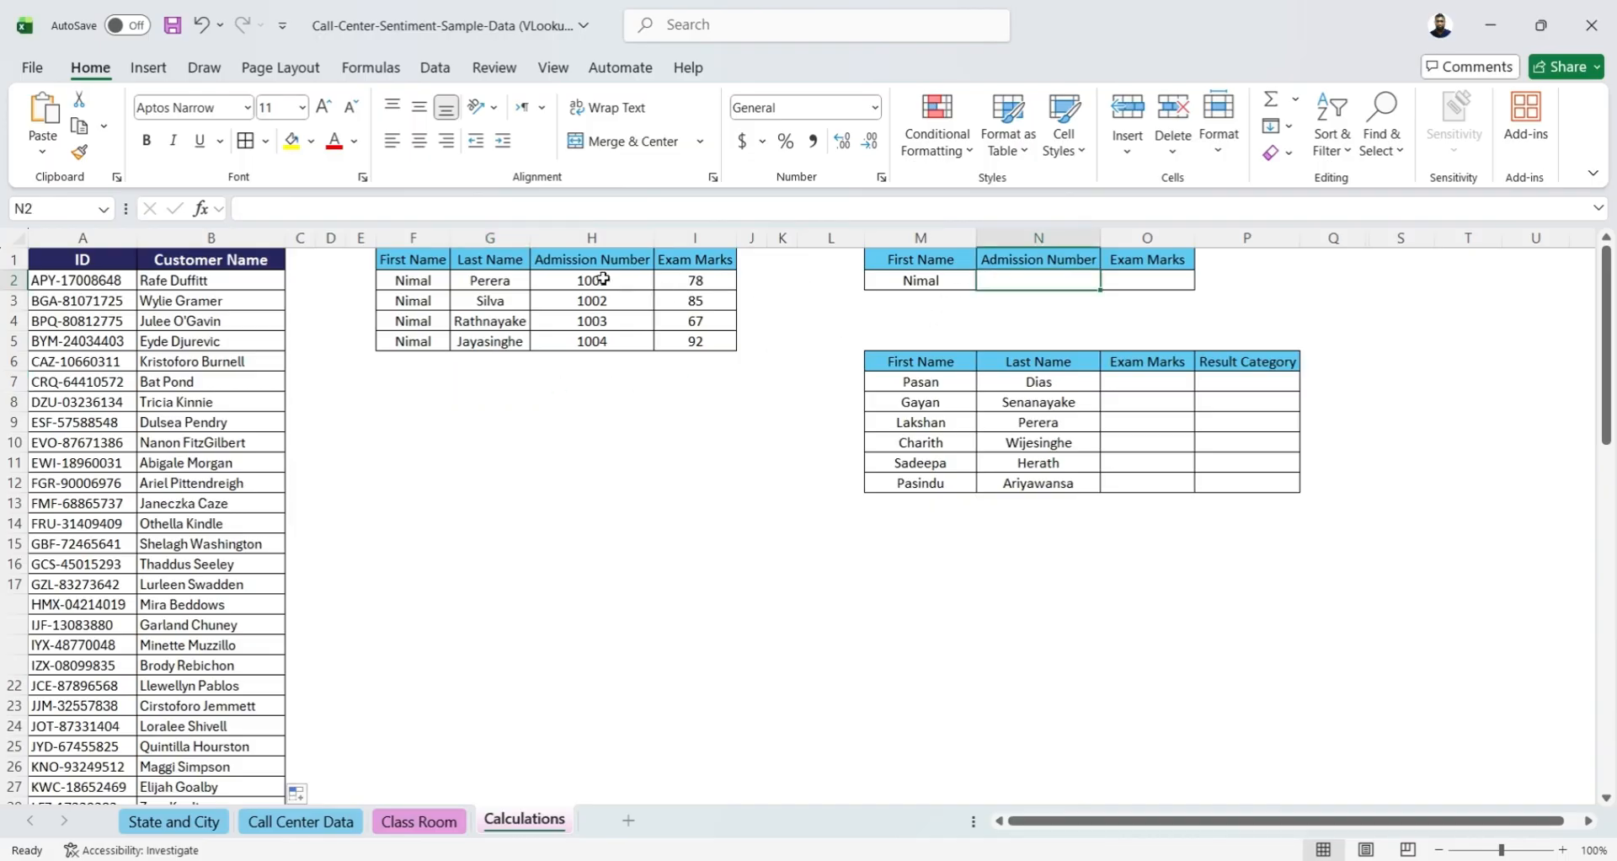
pyautogui.moveTo(518, 257); pyautogui.dragTo(716, 341)
pyautogui.click(1065, 281)
pyautogui.click(1134, 280)
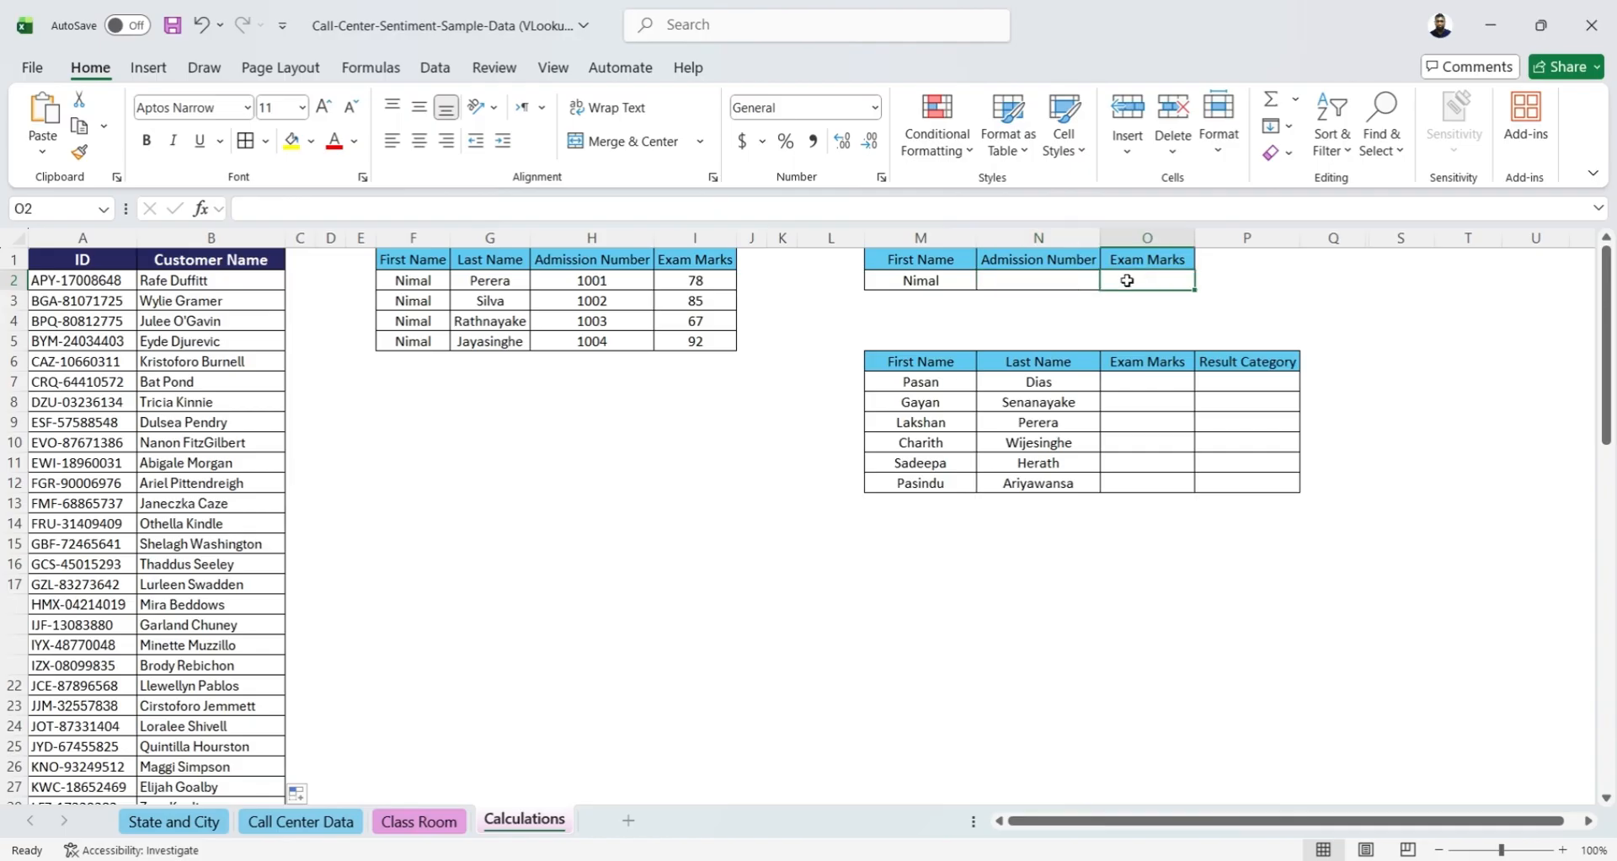
pyautogui.click(1033, 286)
pyautogui.click(1146, 283)
pyautogui.click(1012, 276)
pyautogui.click(1118, 278)
# Start a VLOOKUP in N2 with M2 as the lookup value and the absolute range $F$1:$I$5 as the table array
pyautogui.click(1030, 279)
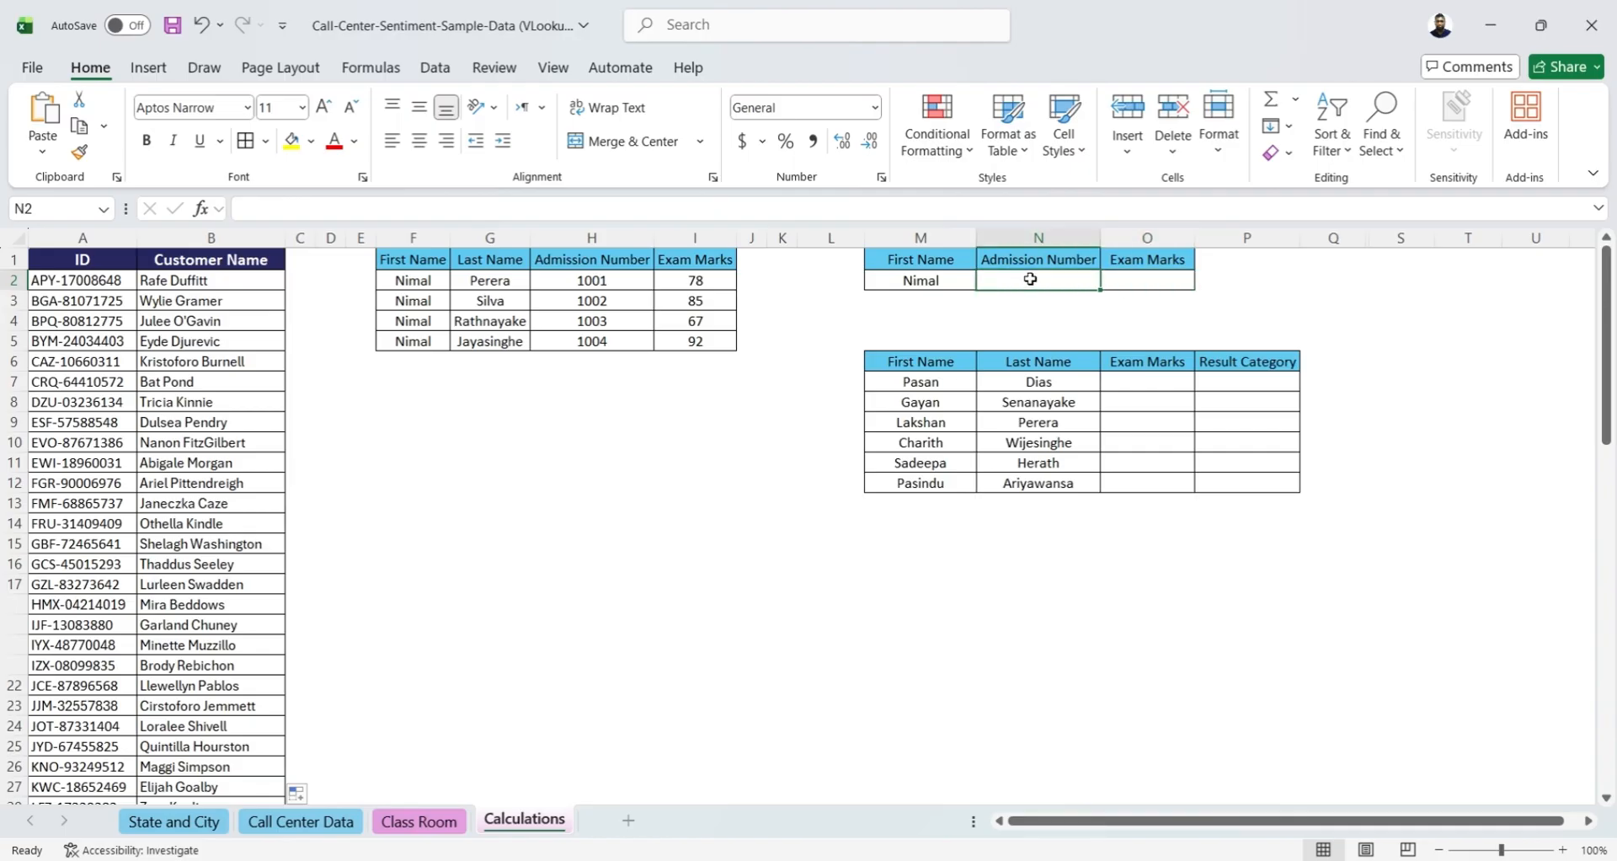
pyautogui.write('=vl')
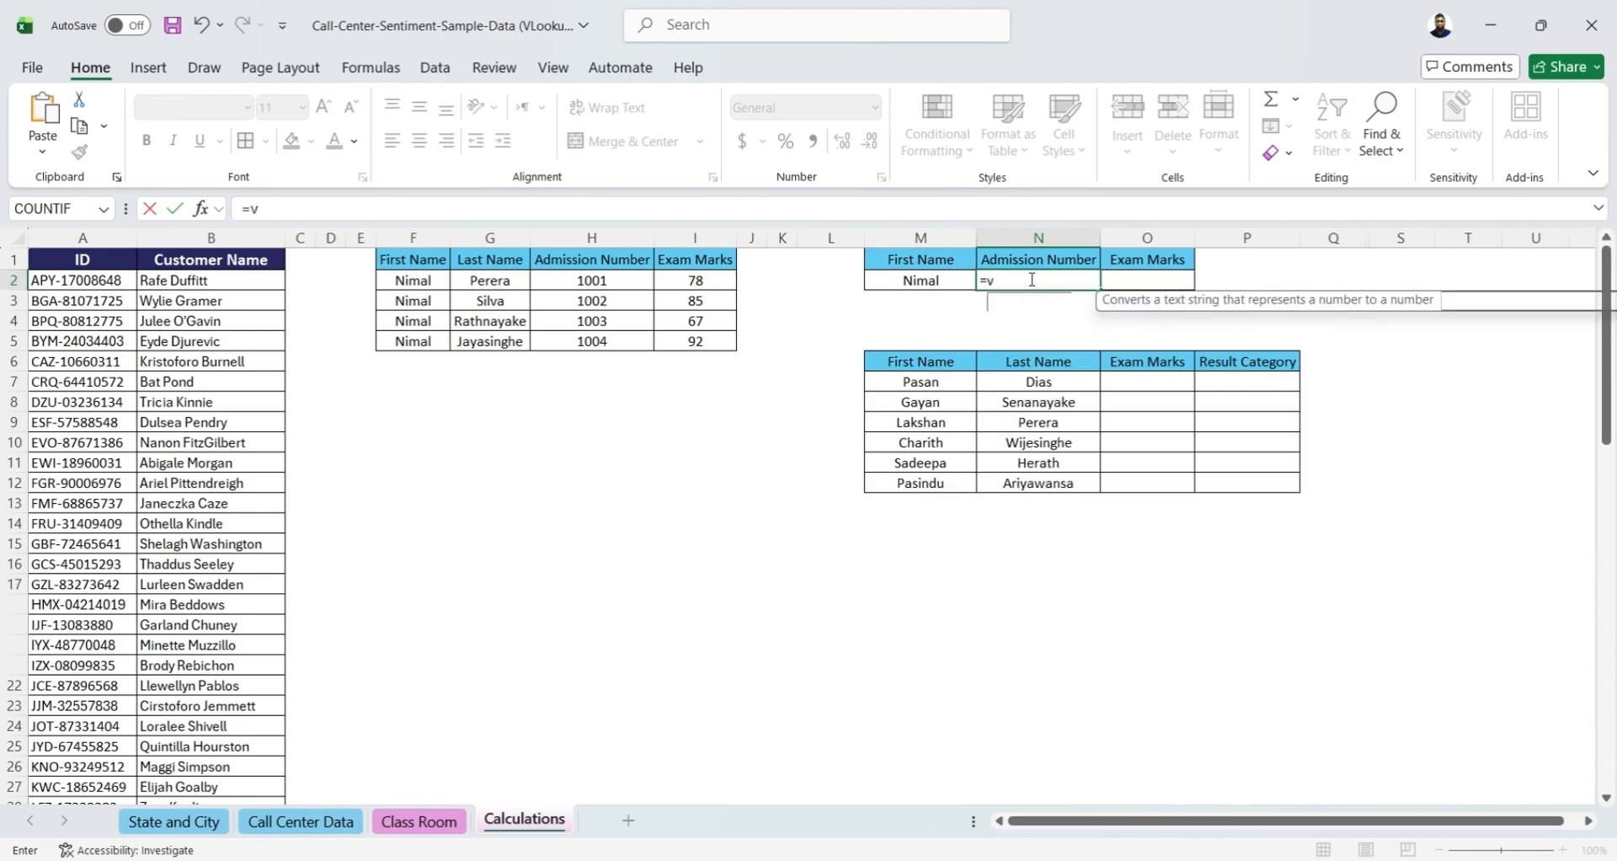
pyautogui.press('Tab')
pyautogui.click(929, 280)
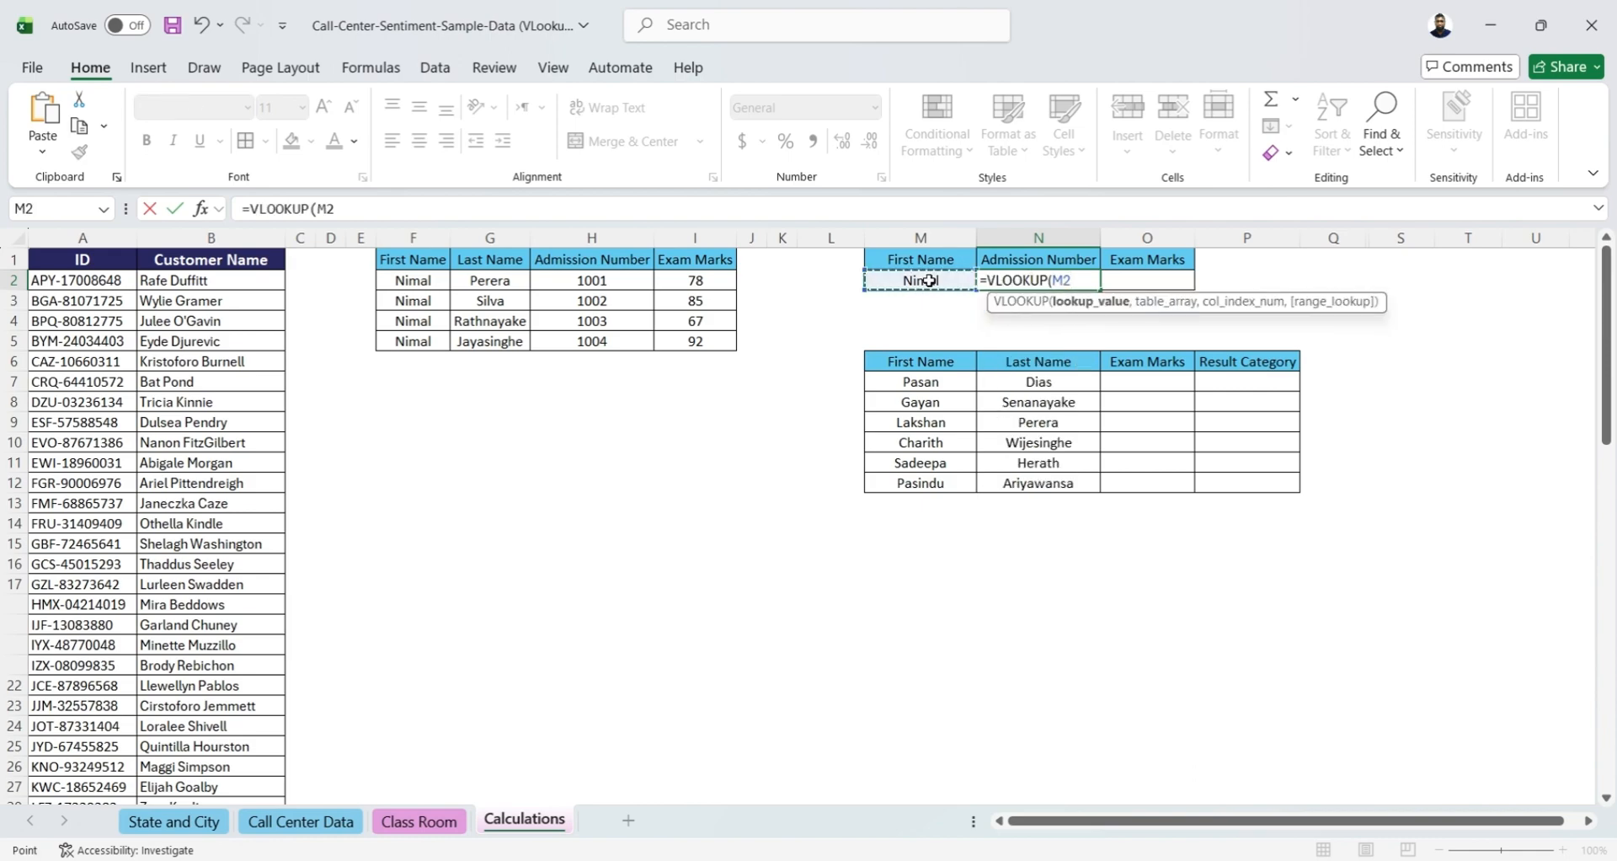
pyautogui.write(',')
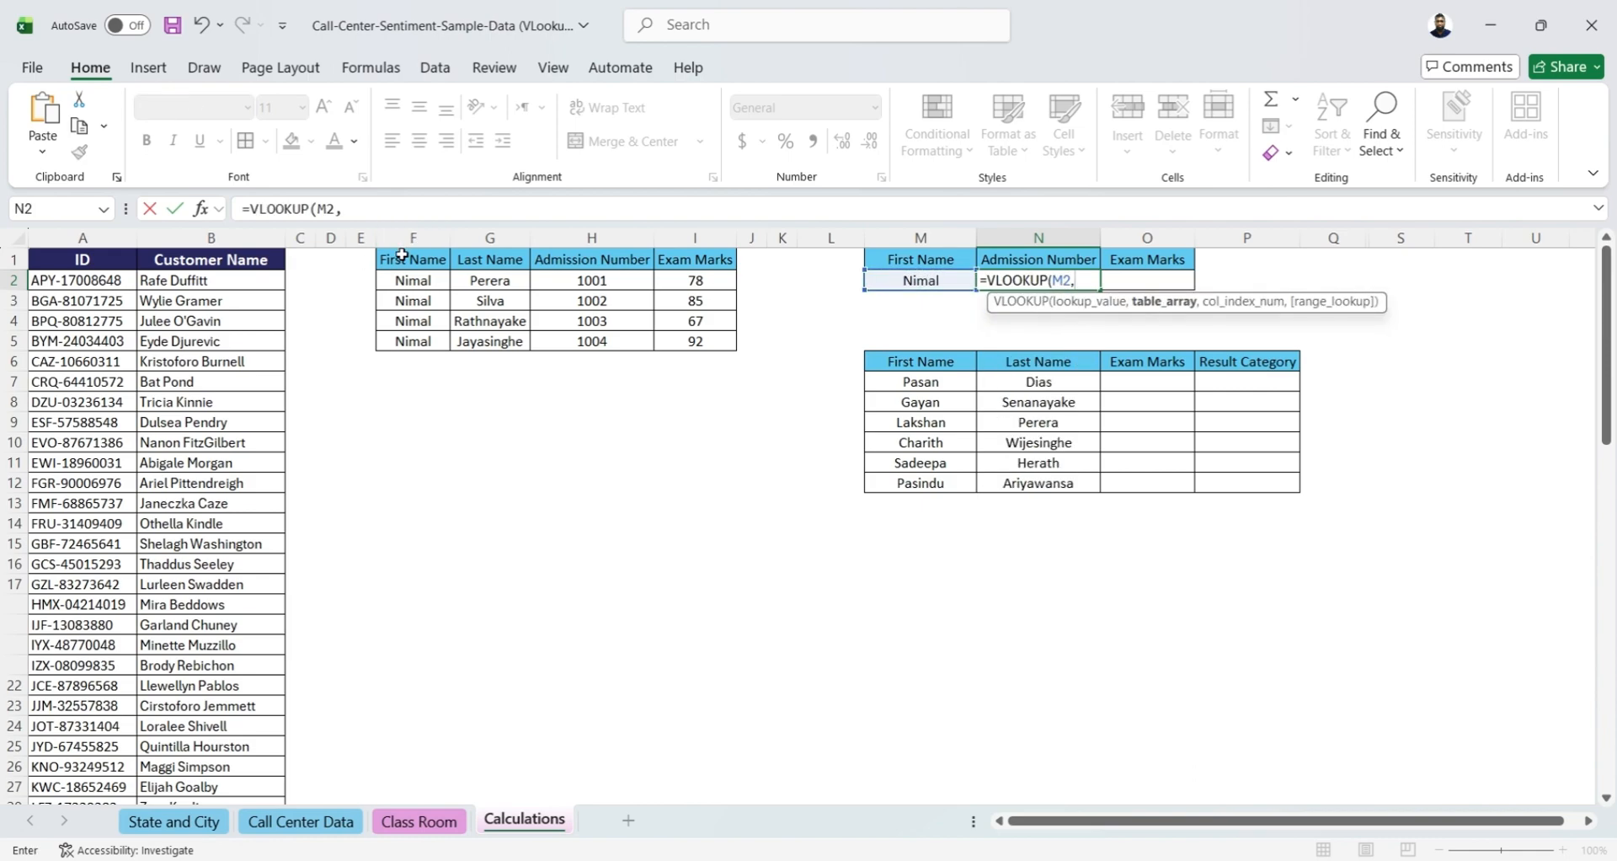
pyautogui.moveTo(404, 261); pyautogui.dragTo(702, 352)
pyautogui.press('F4')
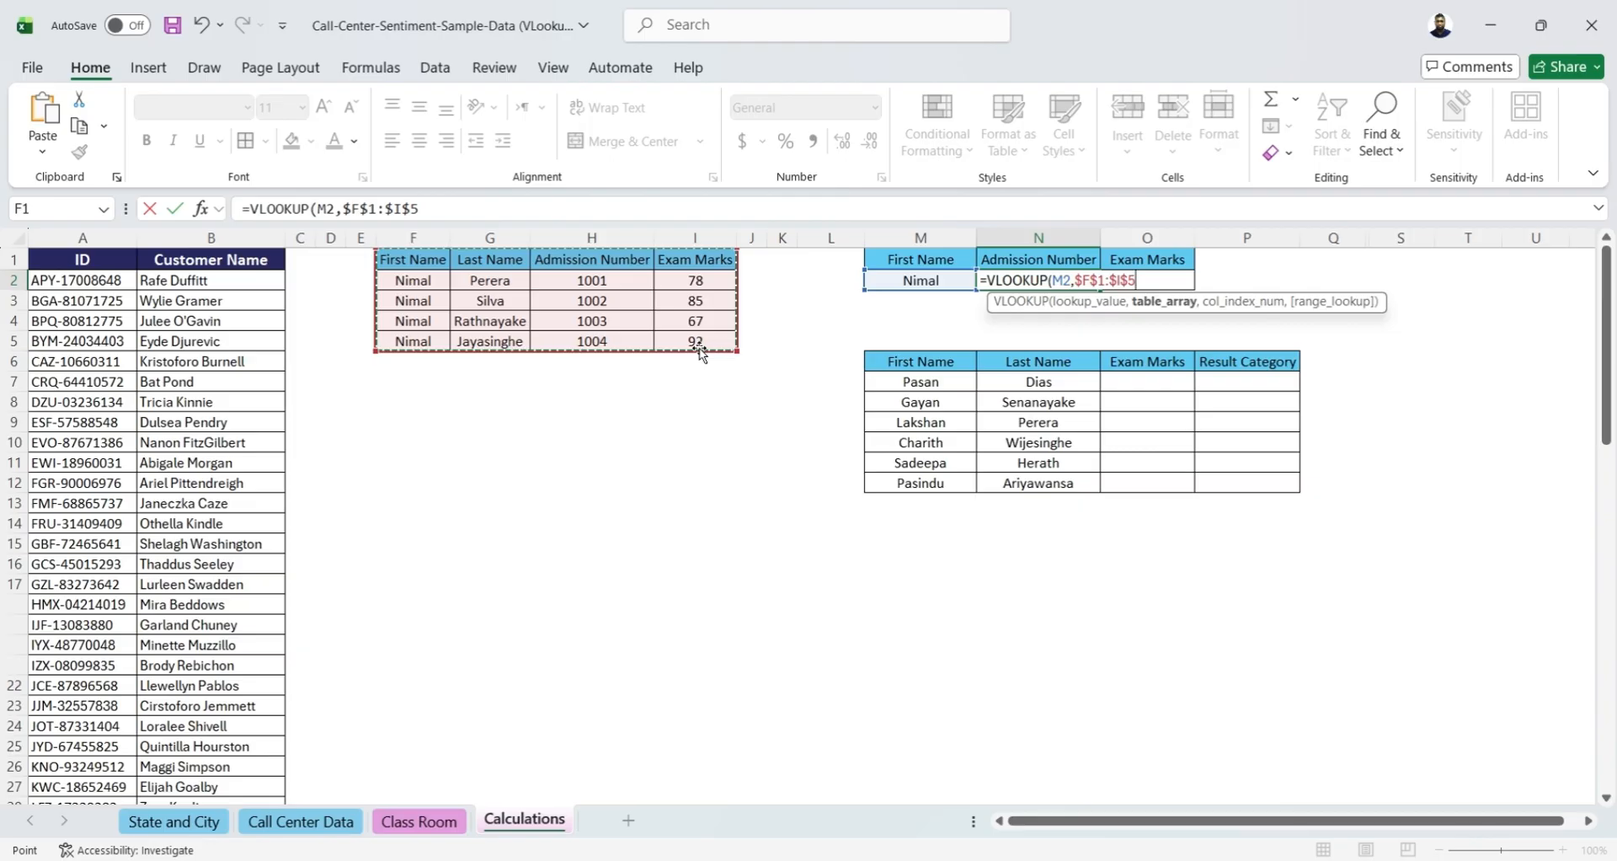
pyautogui.write(',')
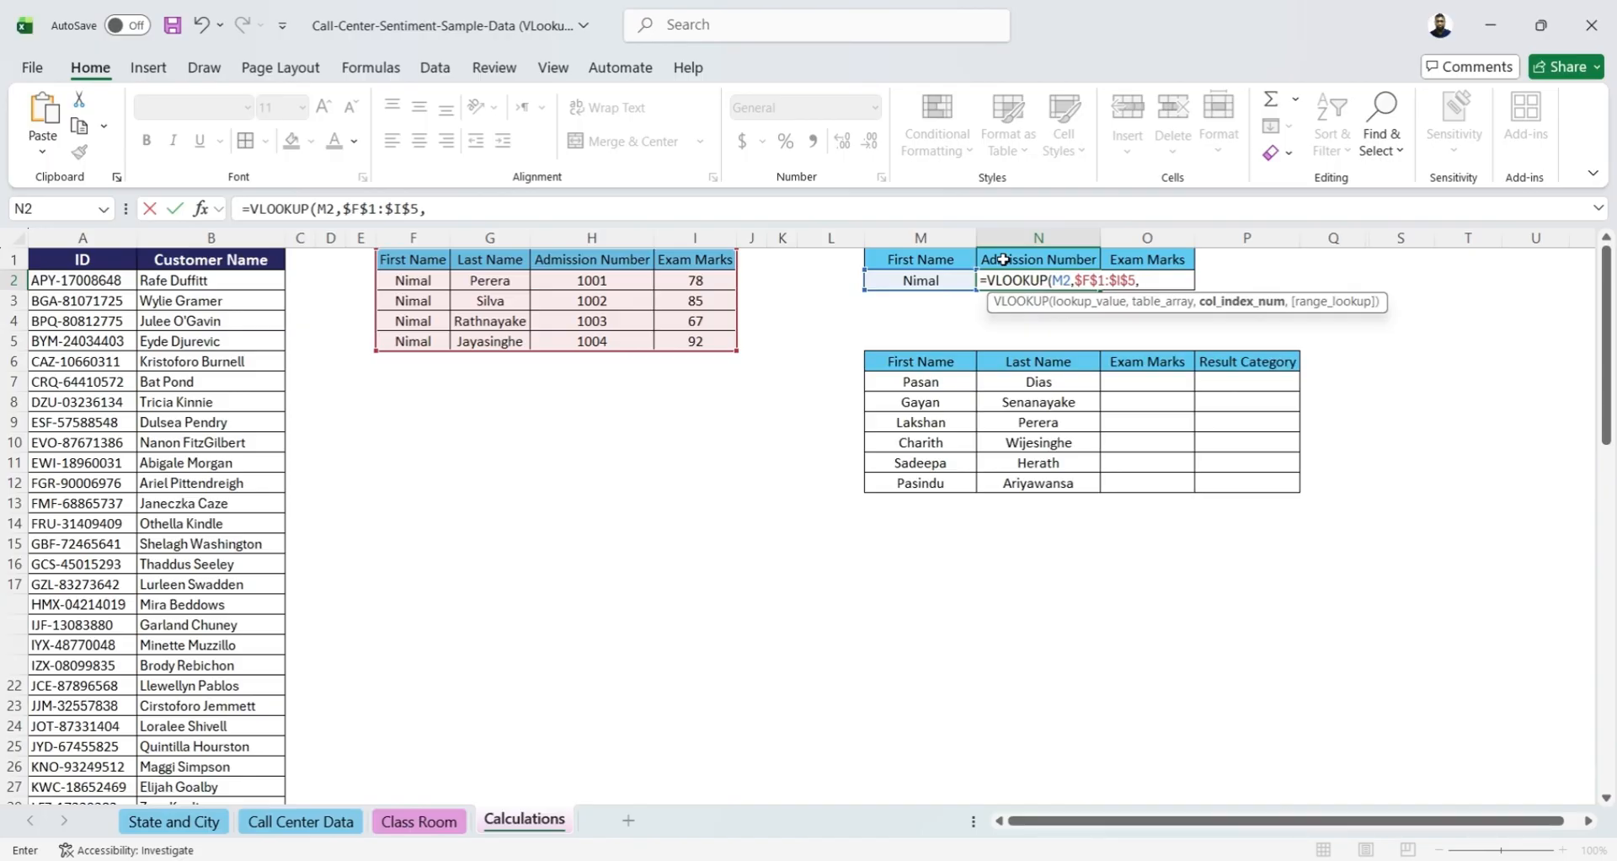
pyautogui.write(',')
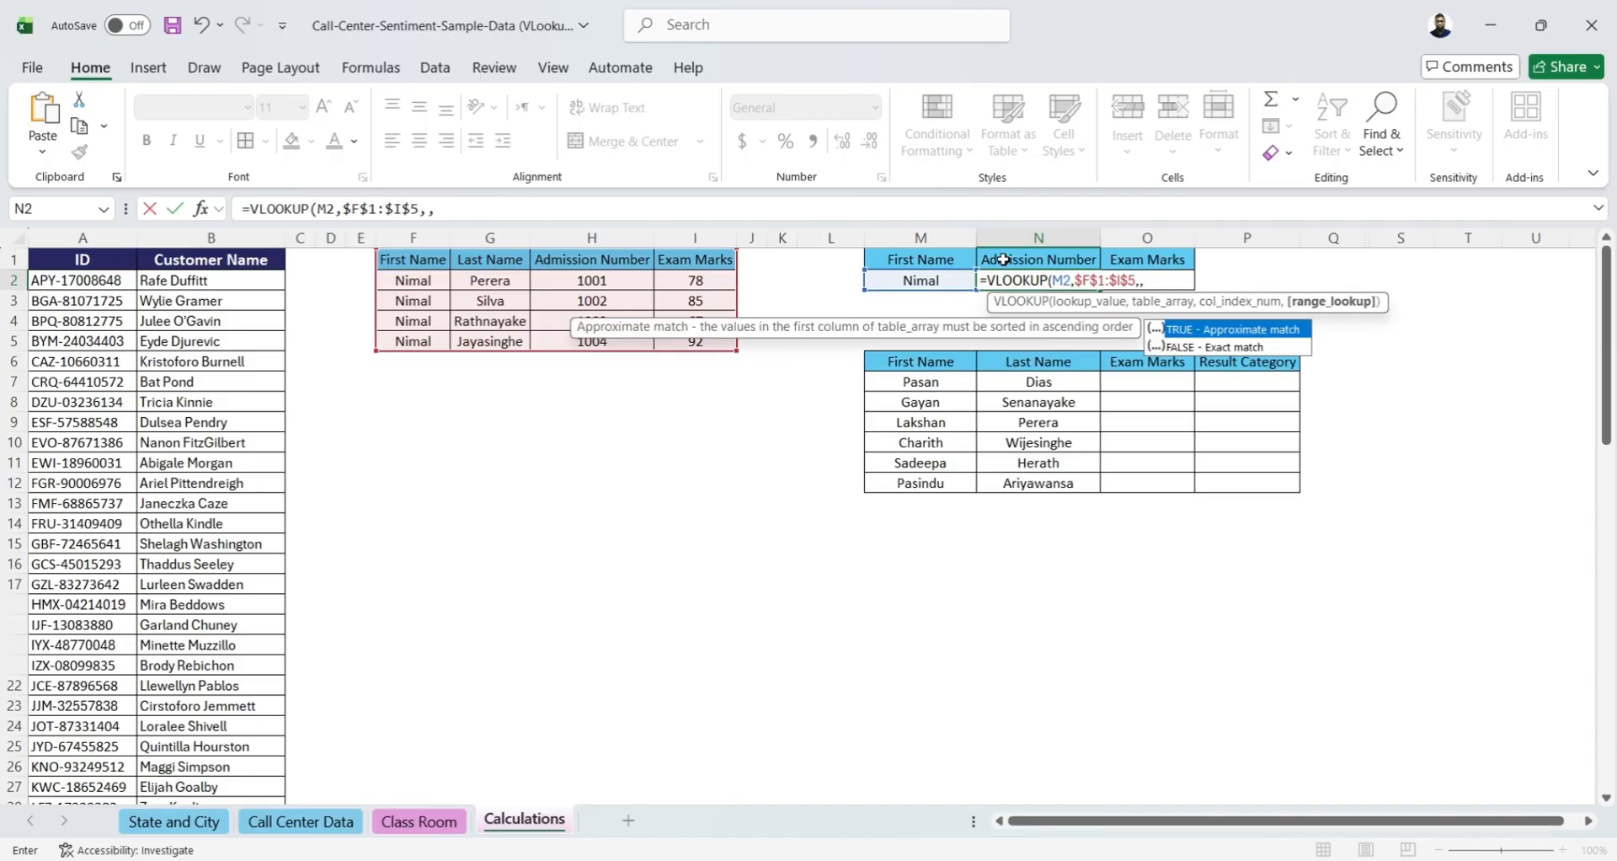
pyautogui.write('3,')
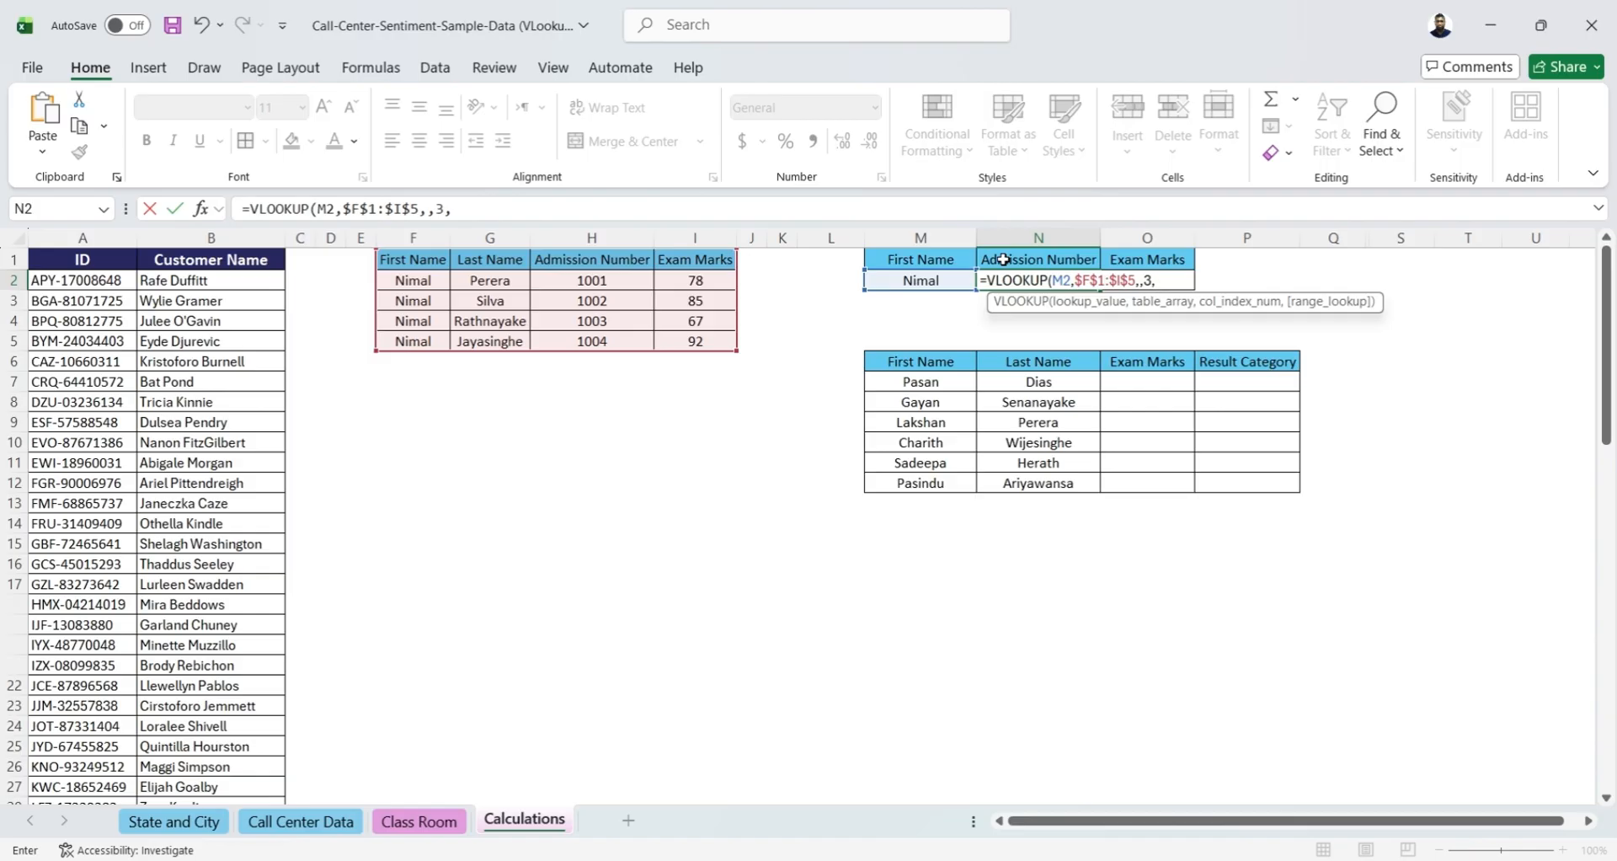
pyautogui.write('0')
pyautogui.press('BackSpace')
pyautogui.press('BackSpace')
pyautogui.press('BackSpace')
pyautogui.press('BackSpace')
# Complete the N2 VLOOKUP with column index 3 and match type 0
pyautogui.write('3')
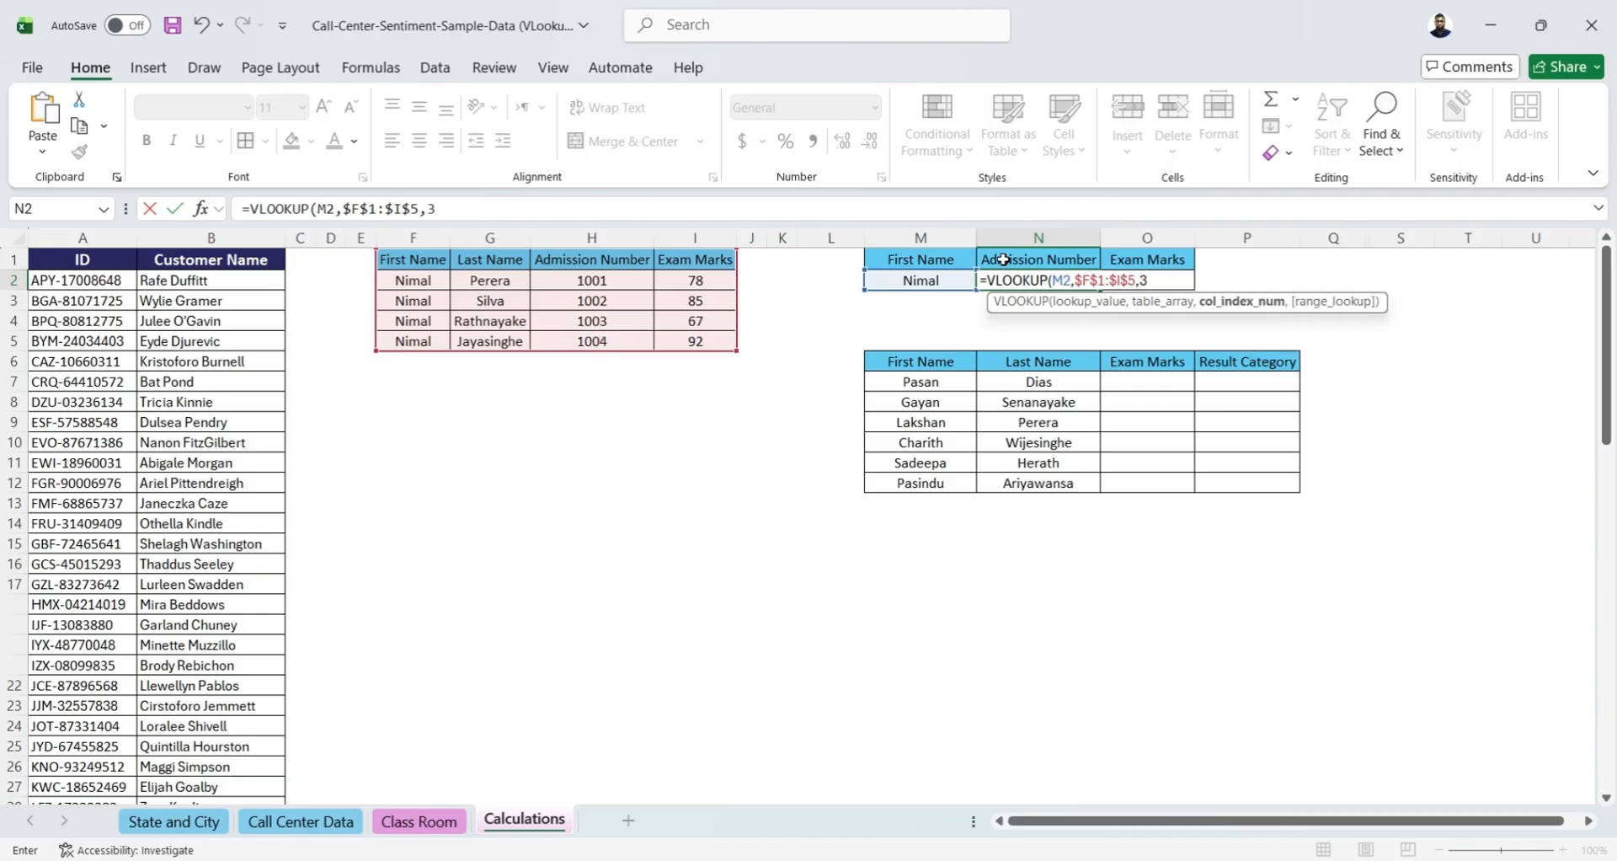
pyautogui.write(',')
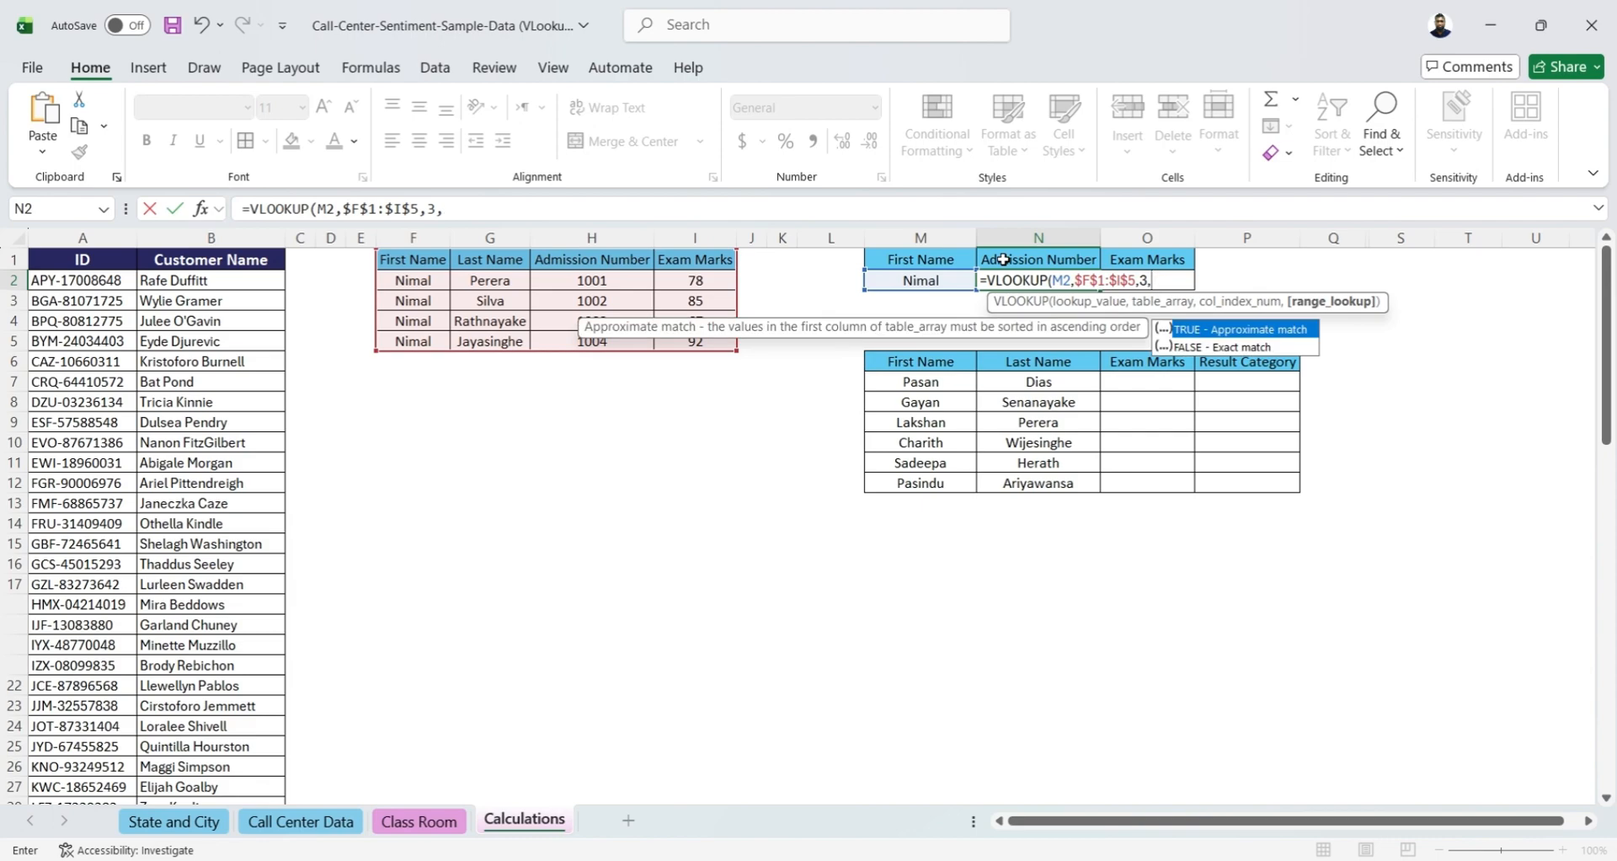
pyautogui.write('0)')
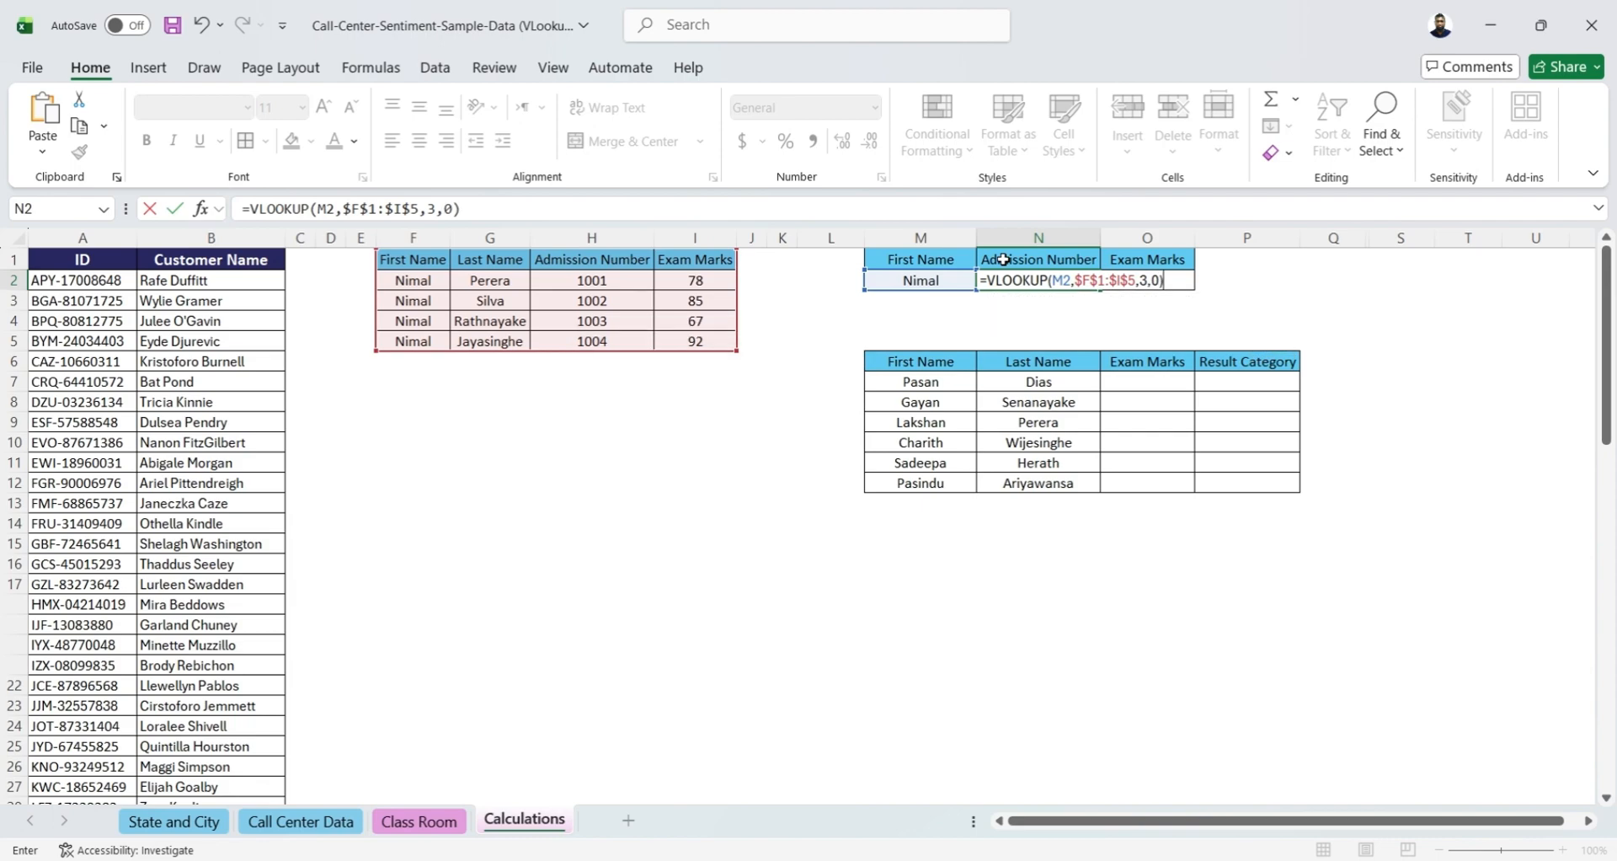
pyautogui.press('Tab')
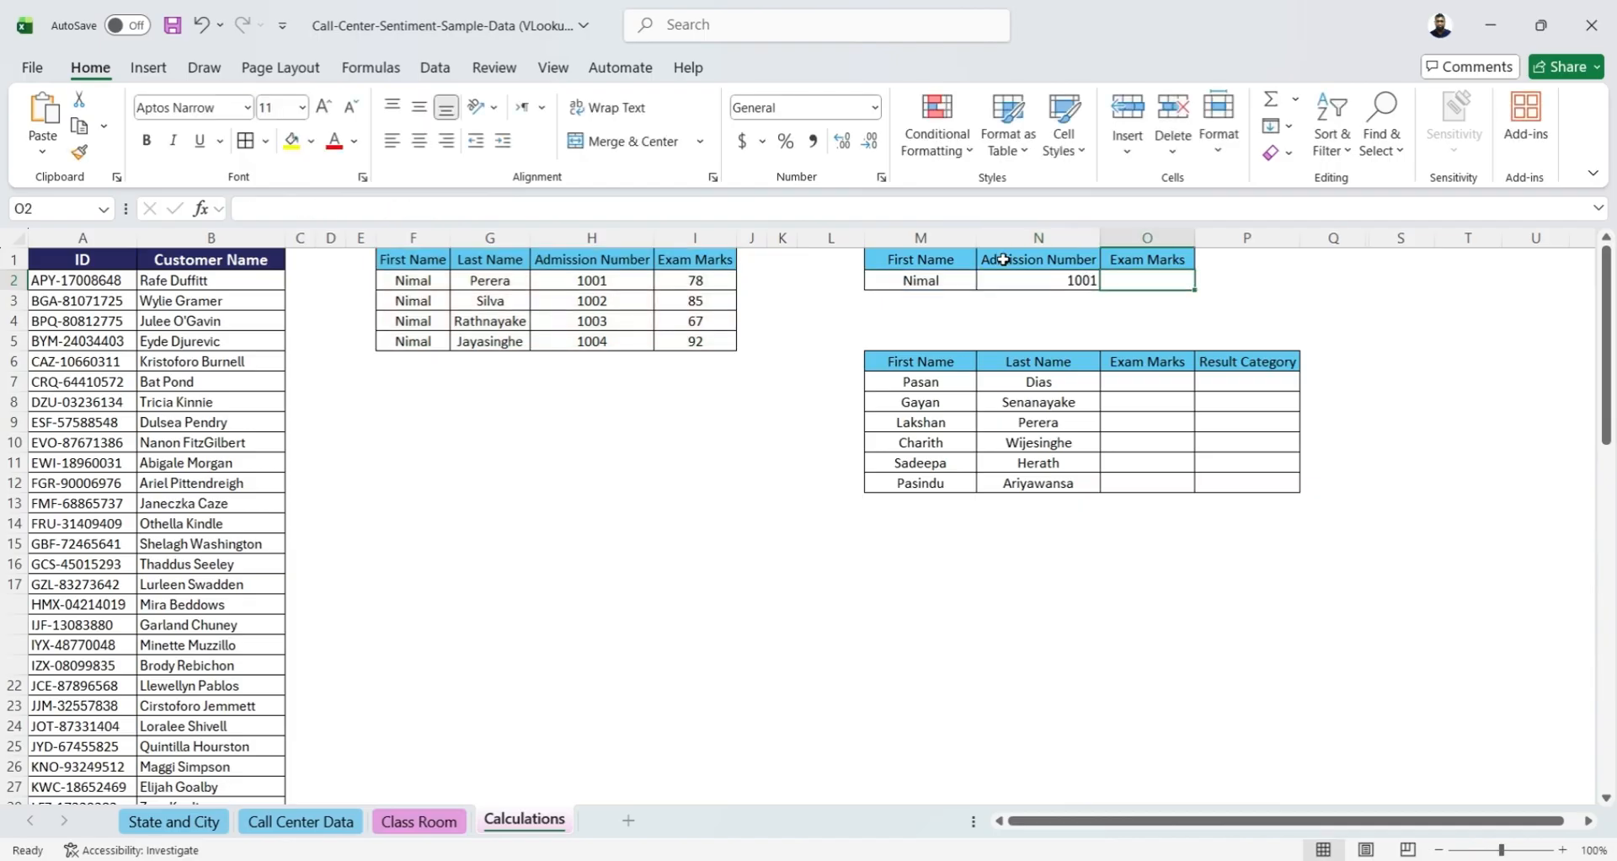
# Compare the N2 lookup result with the source rows that share the same first name
pyautogui.click(933, 283)
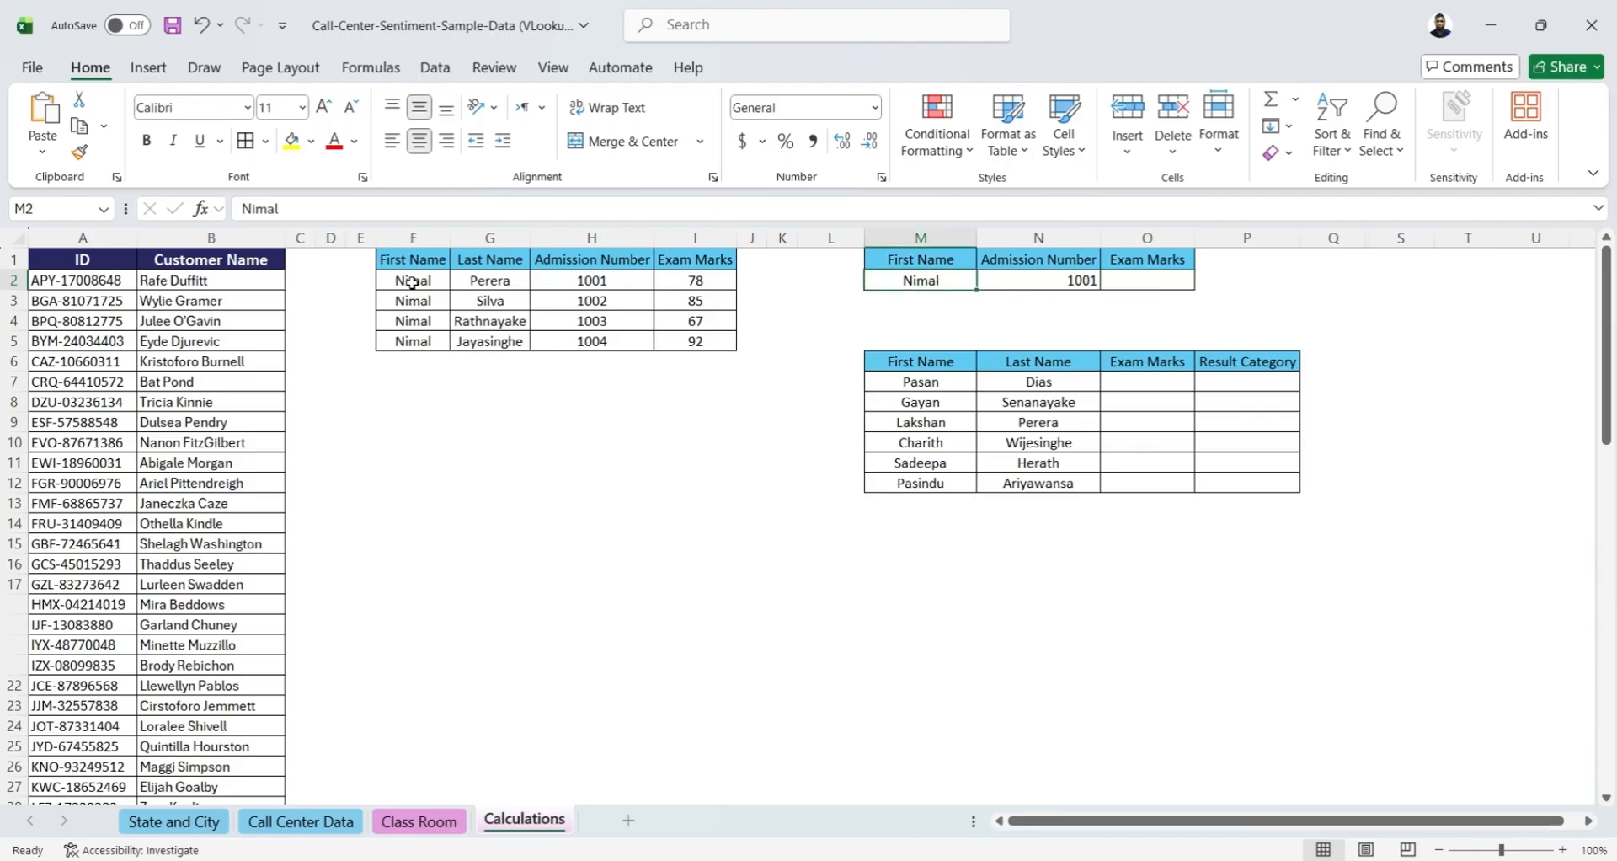
pyautogui.moveTo(412, 283); pyautogui.dragTo(701, 288)
pyautogui.click(1071, 284)
pyautogui.click(950, 288)
pyautogui.moveTo(411, 286); pyautogui.dragTo(415, 334)
pyautogui.click(992, 284)
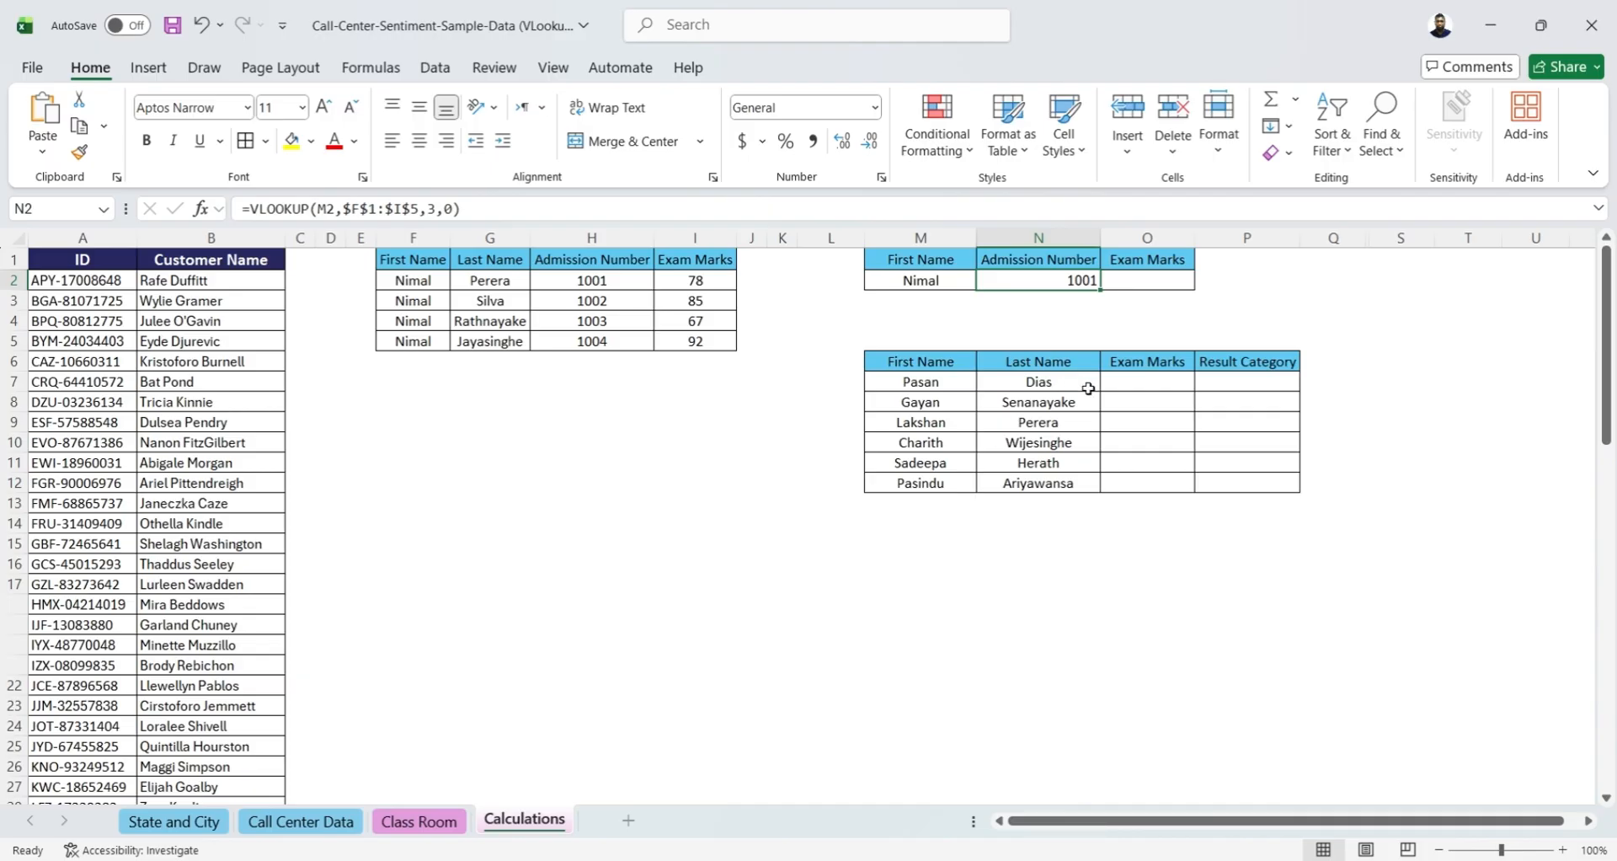
# Add an Index header in L6, beside the First Name column of the Exam Marks and Result Category table
pyautogui.moveTo(897, 362); pyautogui.dragTo(1297, 487)
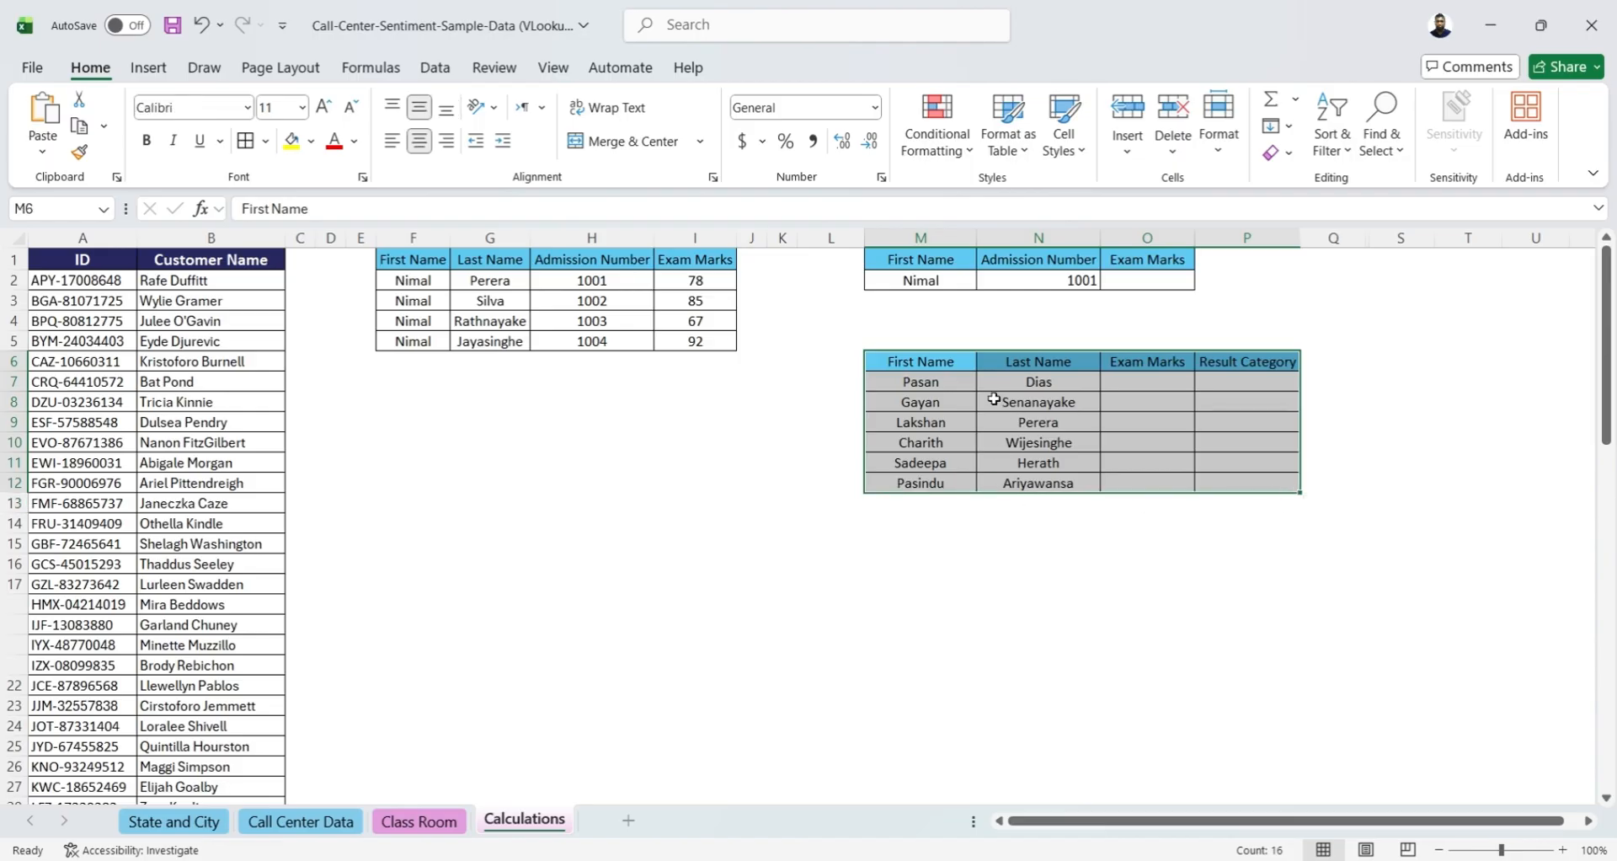
pyautogui.click(950, 380)
pyautogui.click(1065, 378)
pyautogui.click(1153, 384)
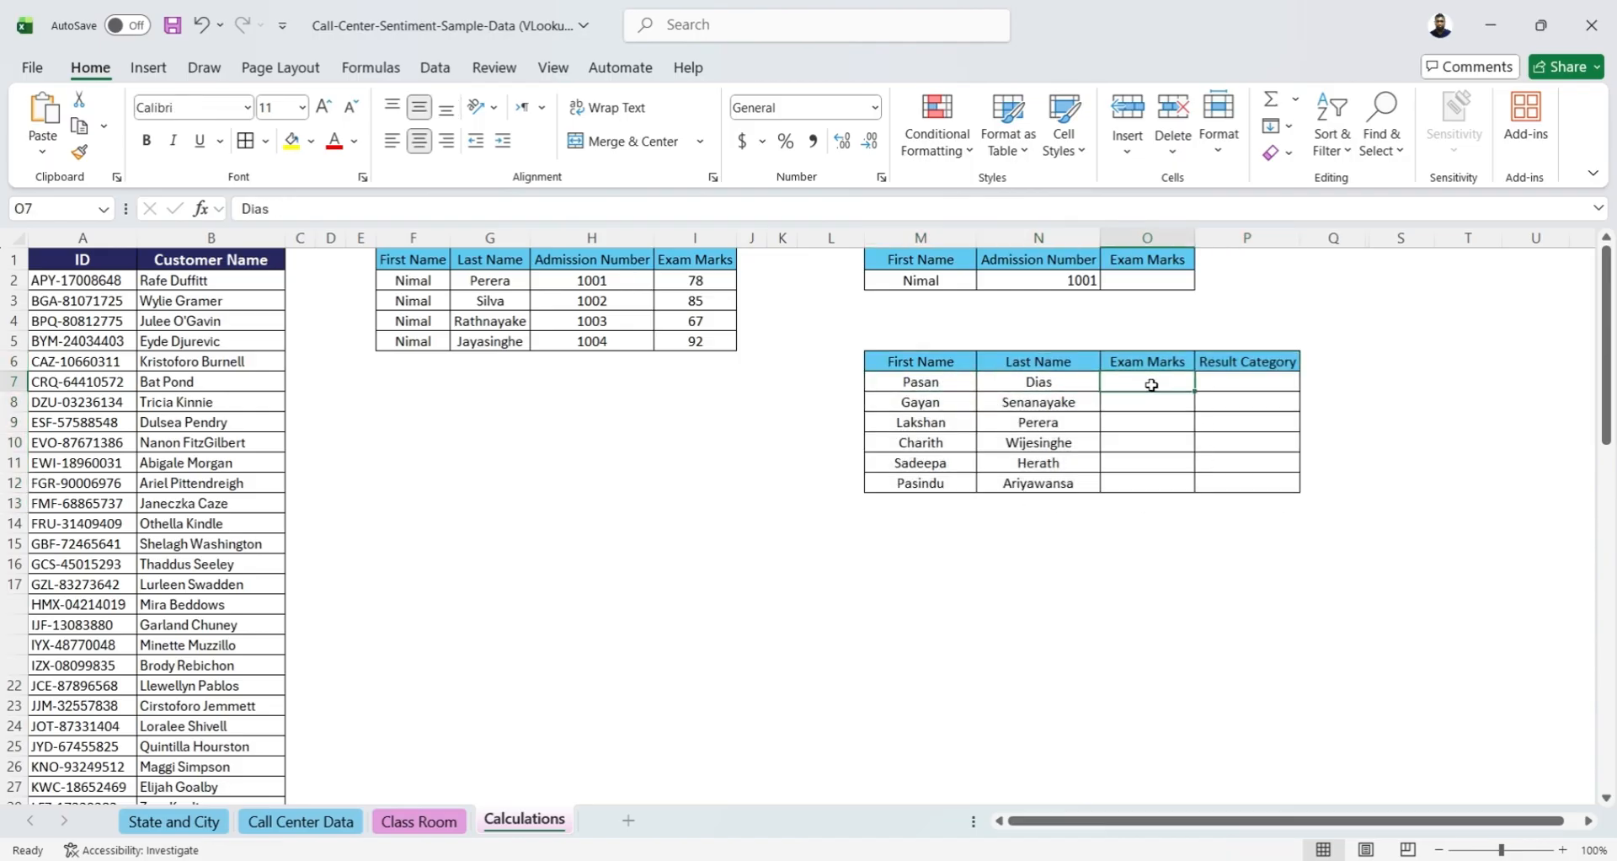
pyautogui.click(1213, 381)
pyautogui.moveTo(1155, 364); pyautogui.dragTo(1238, 362)
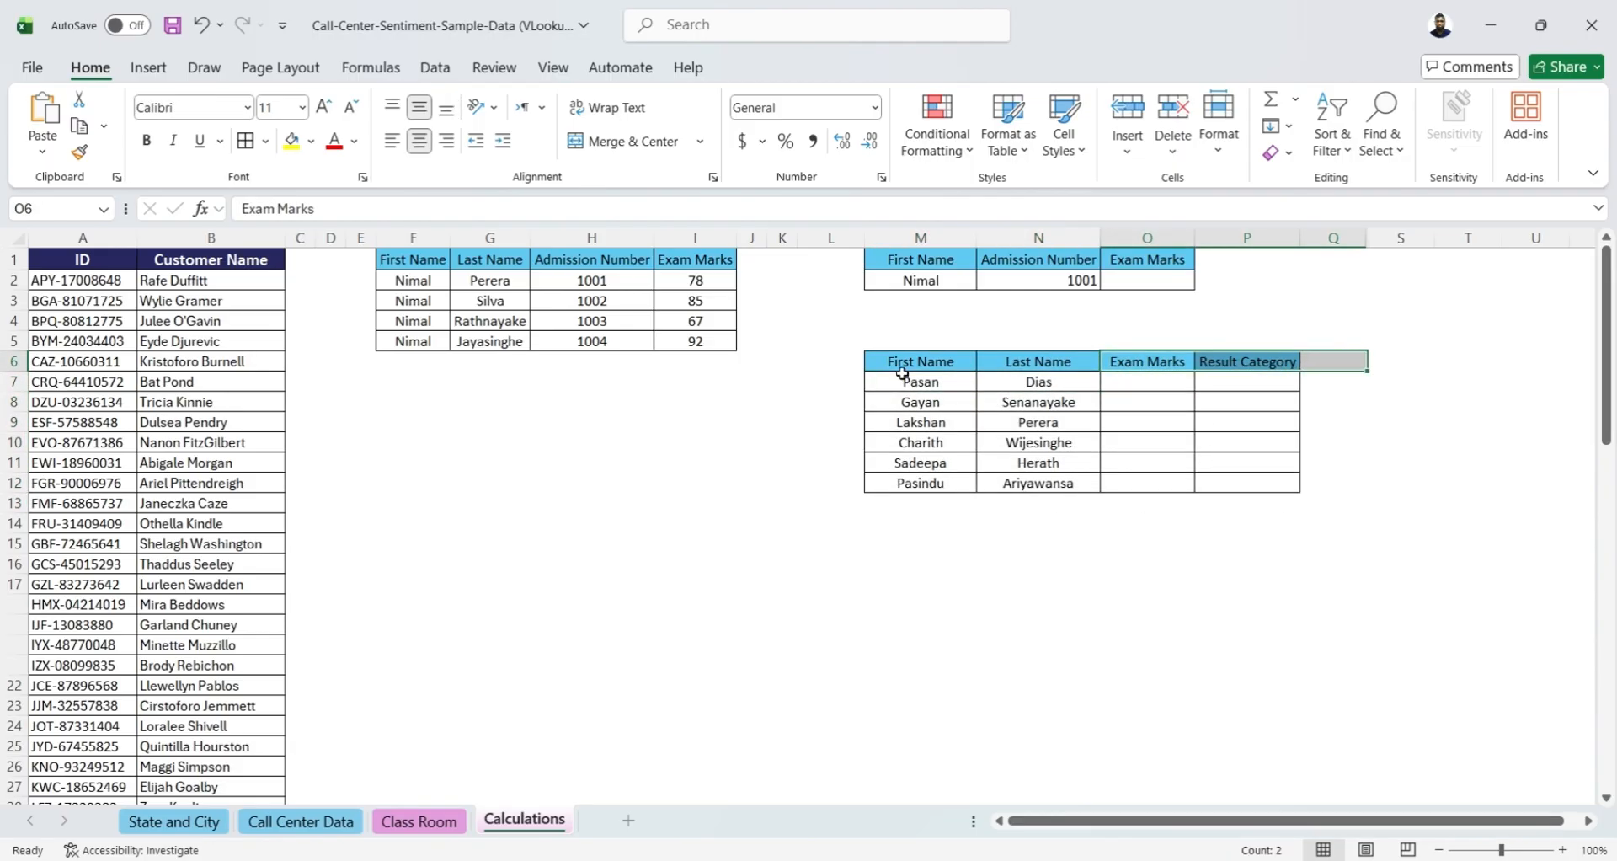
pyautogui.click(824, 361)
pyautogui.write('Ind')
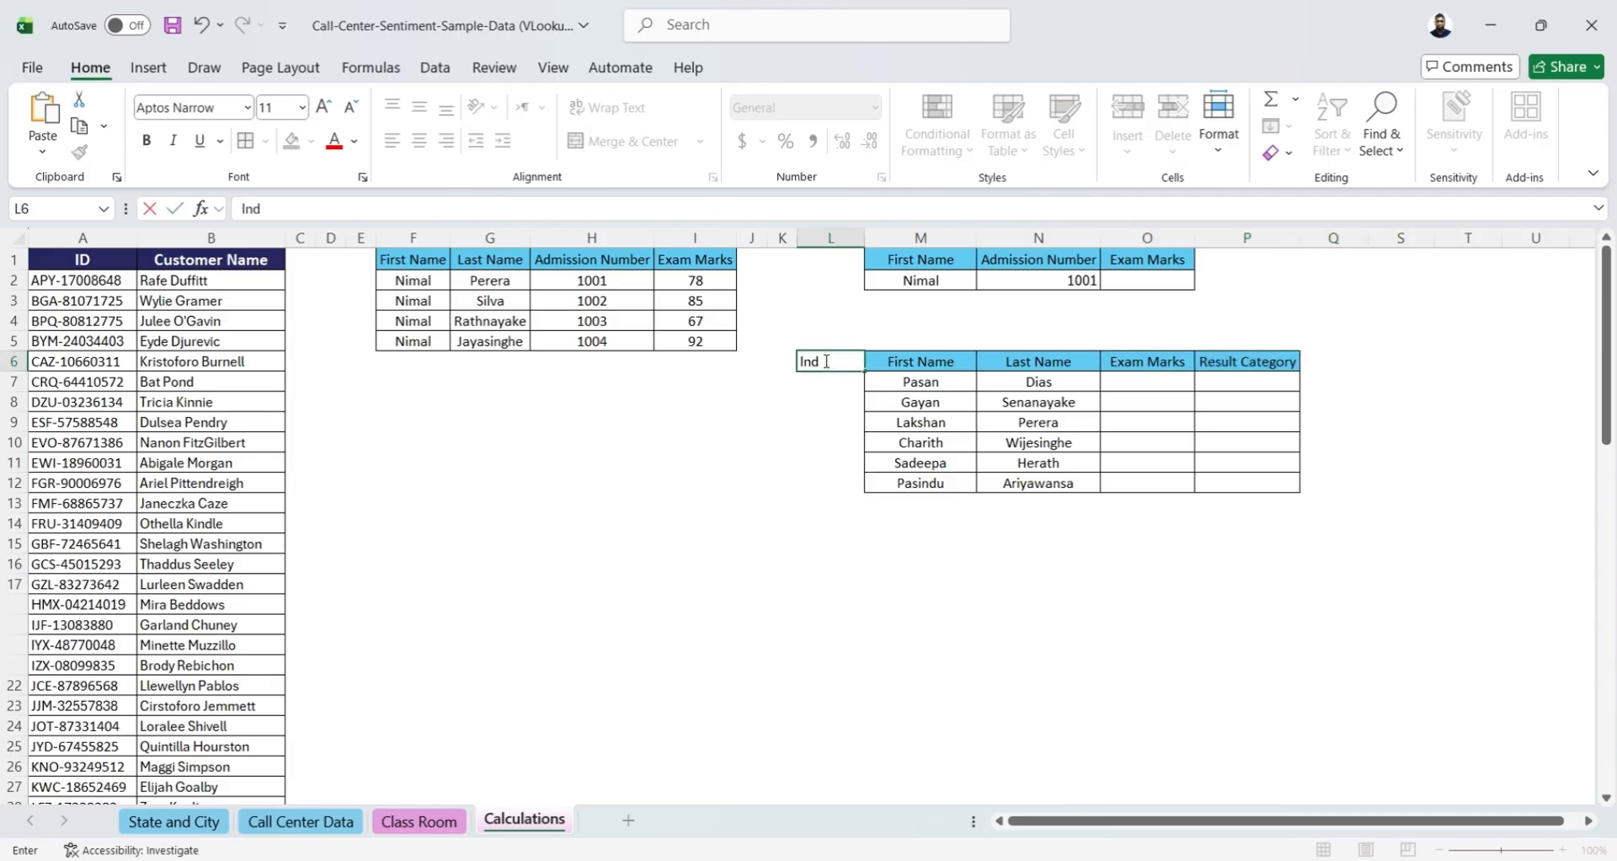
pyautogui.write('ex')
pyautogui.press('Return')
# Start a CONCAT formula in L7 under the Index header
pyautogui.moveTo(909, 379); pyautogui.dragTo(1017, 376)
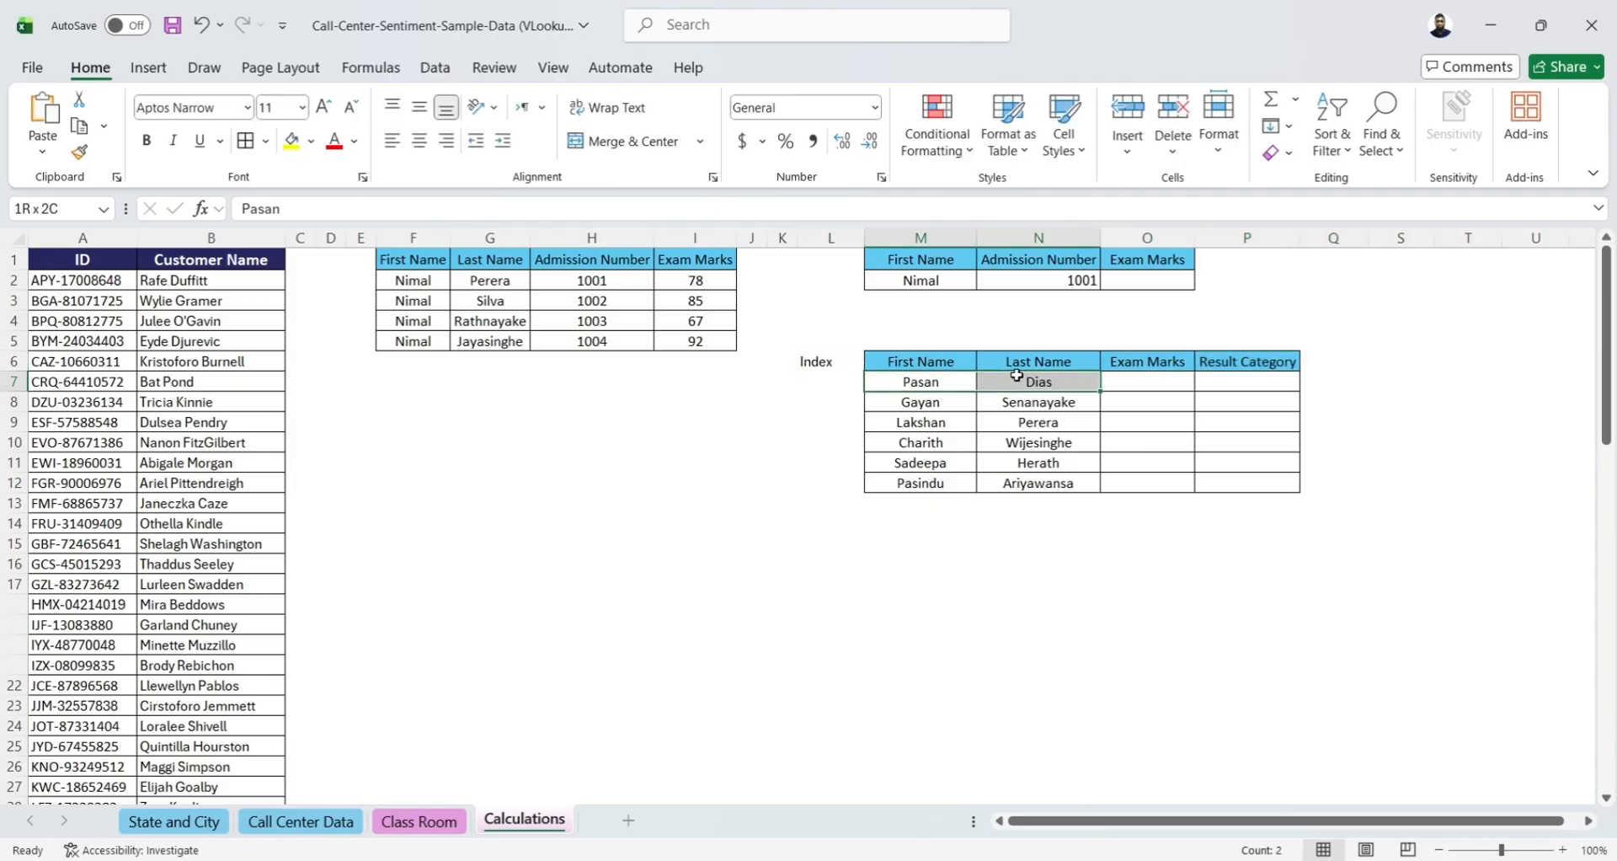
pyautogui.click(823, 383)
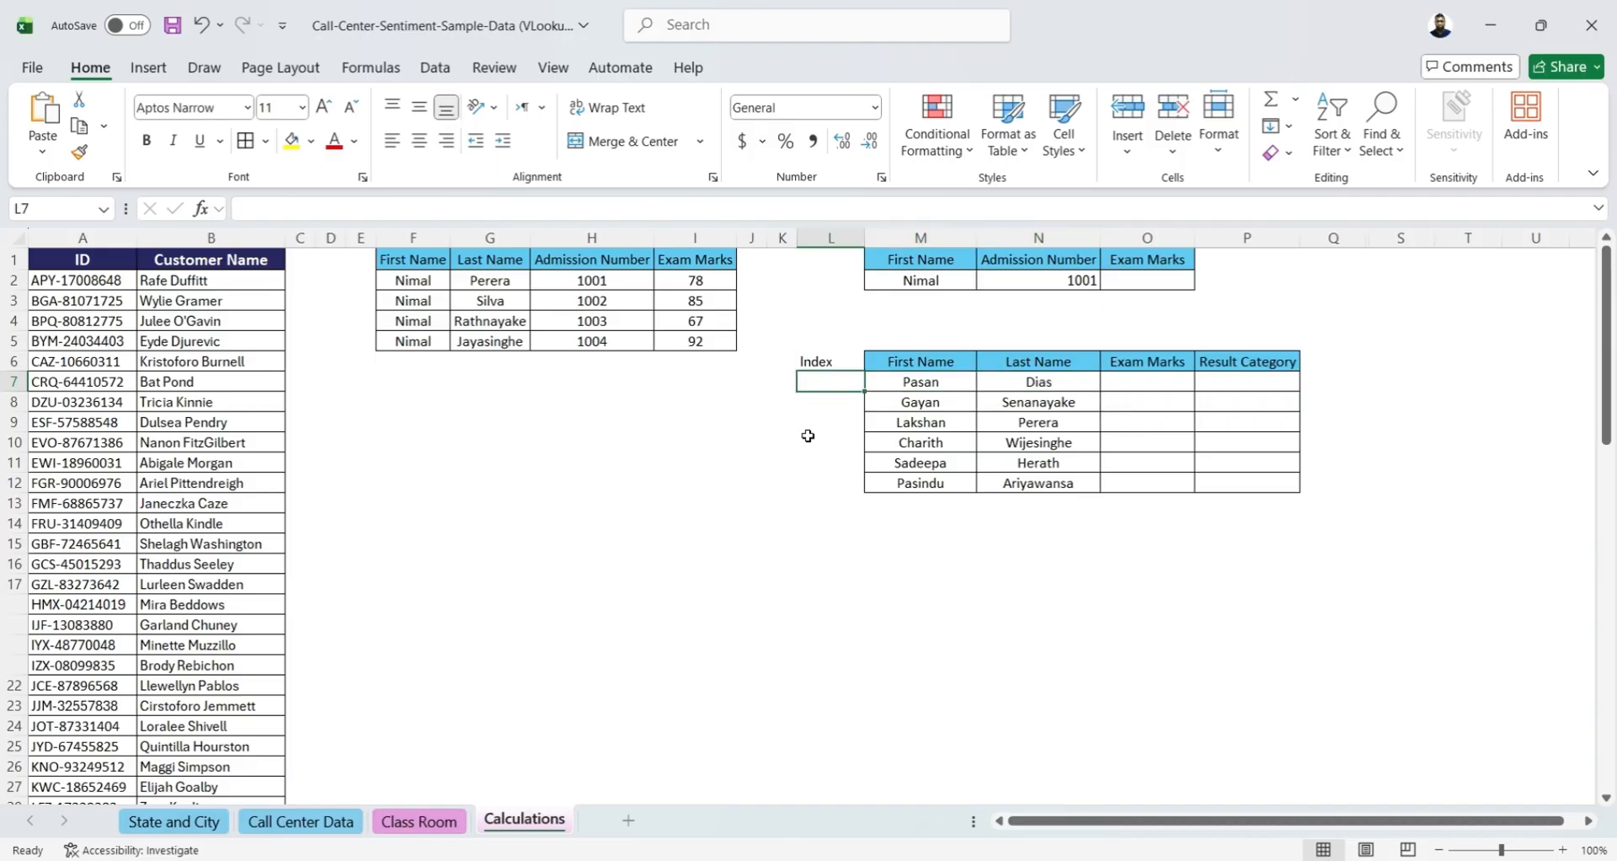
pyautogui.write('=co')
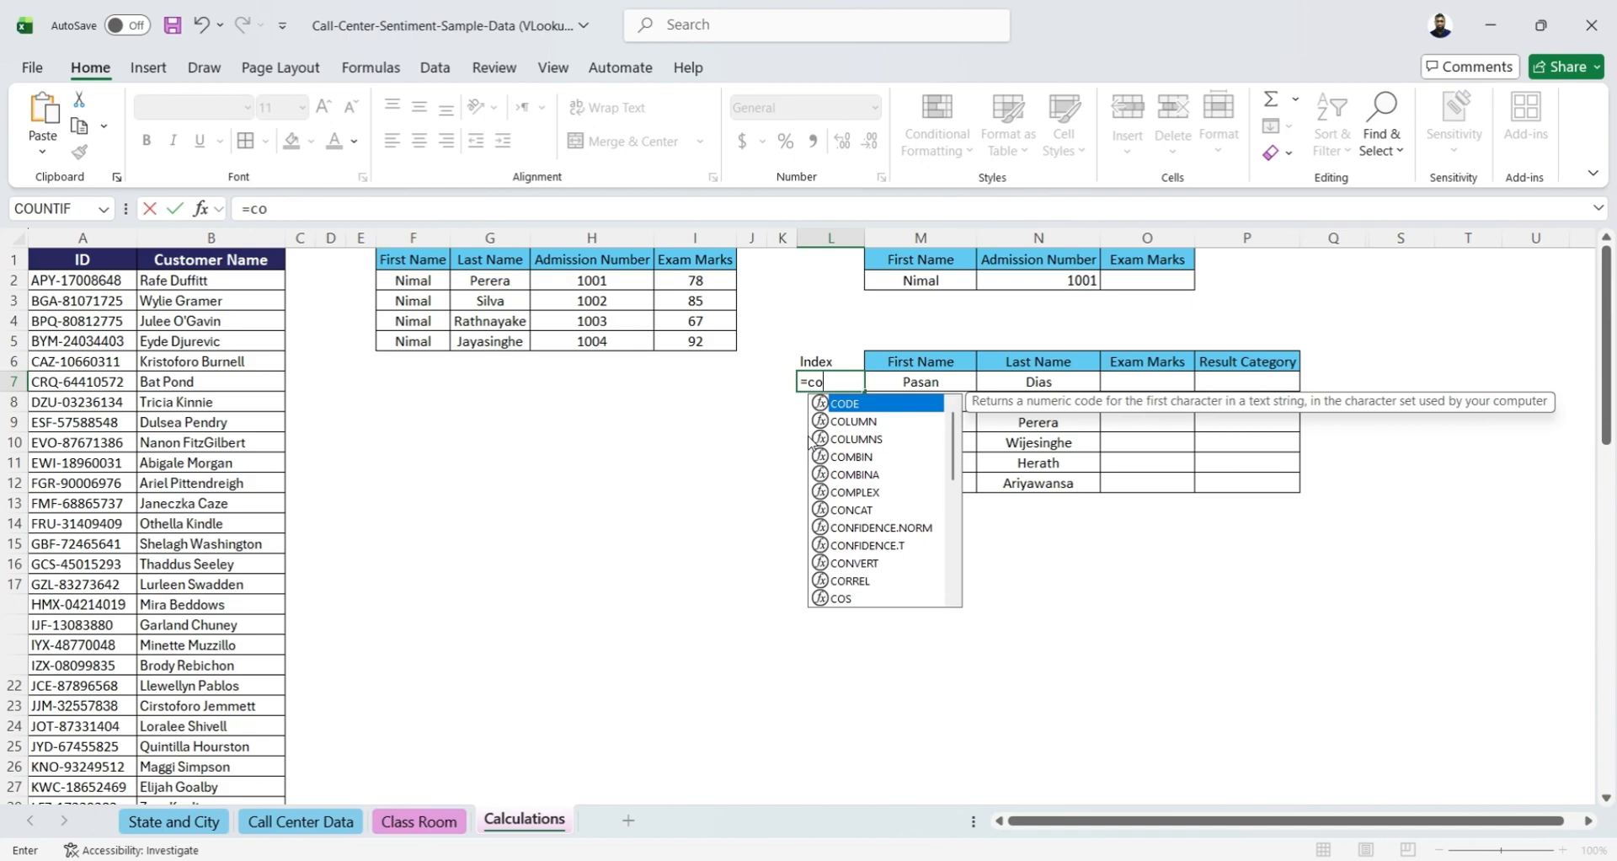
pyautogui.write('c')
pyautogui.press('BackSpace')
pyautogui.write('nca')
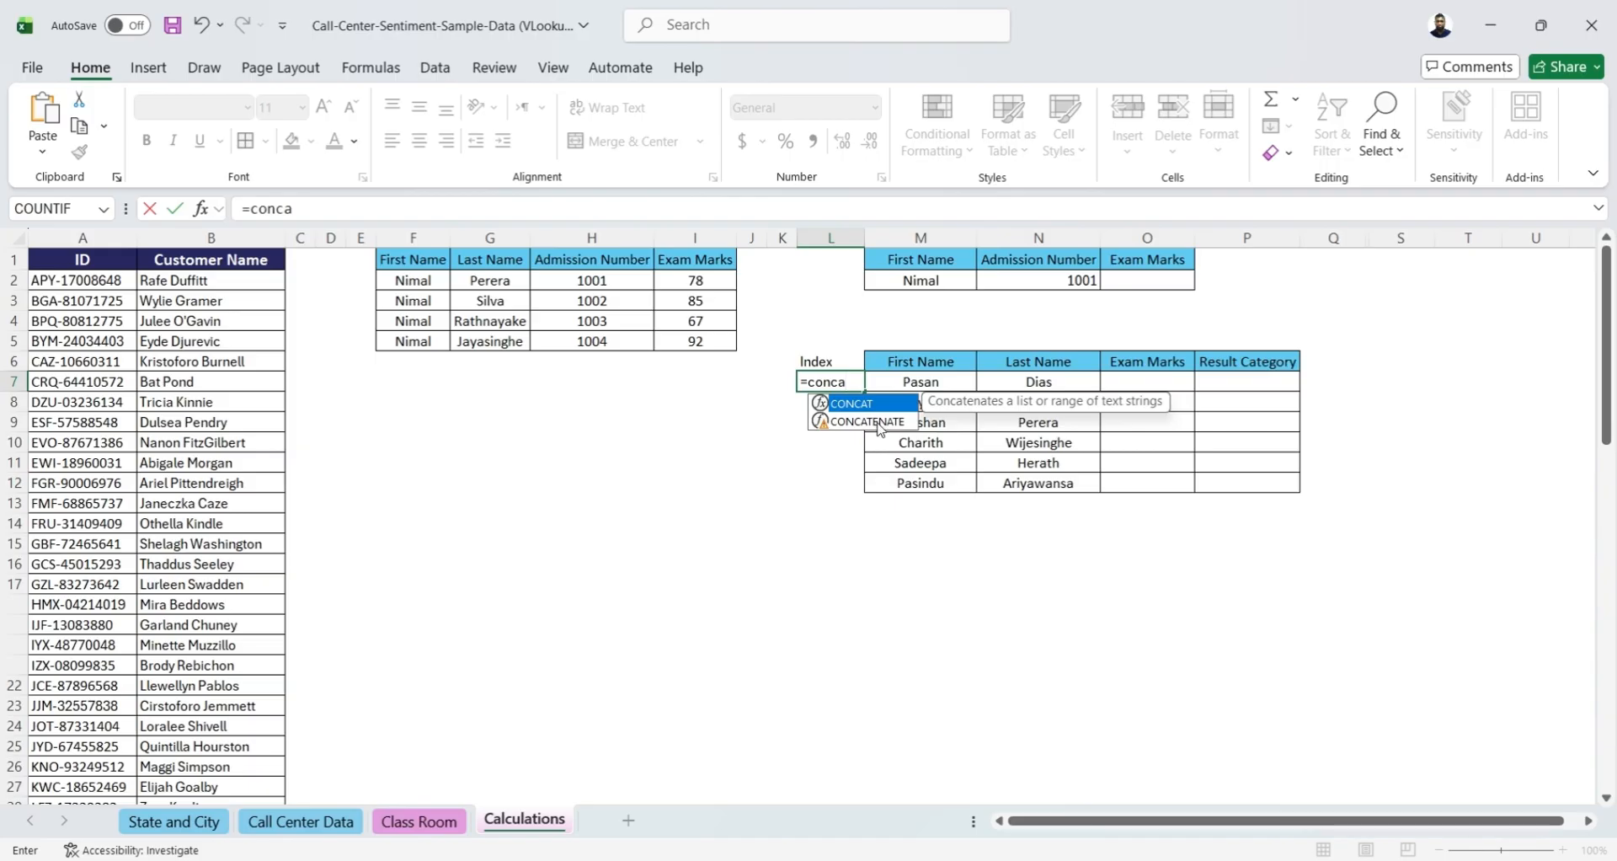
pyautogui.doubleClick(832, 405)
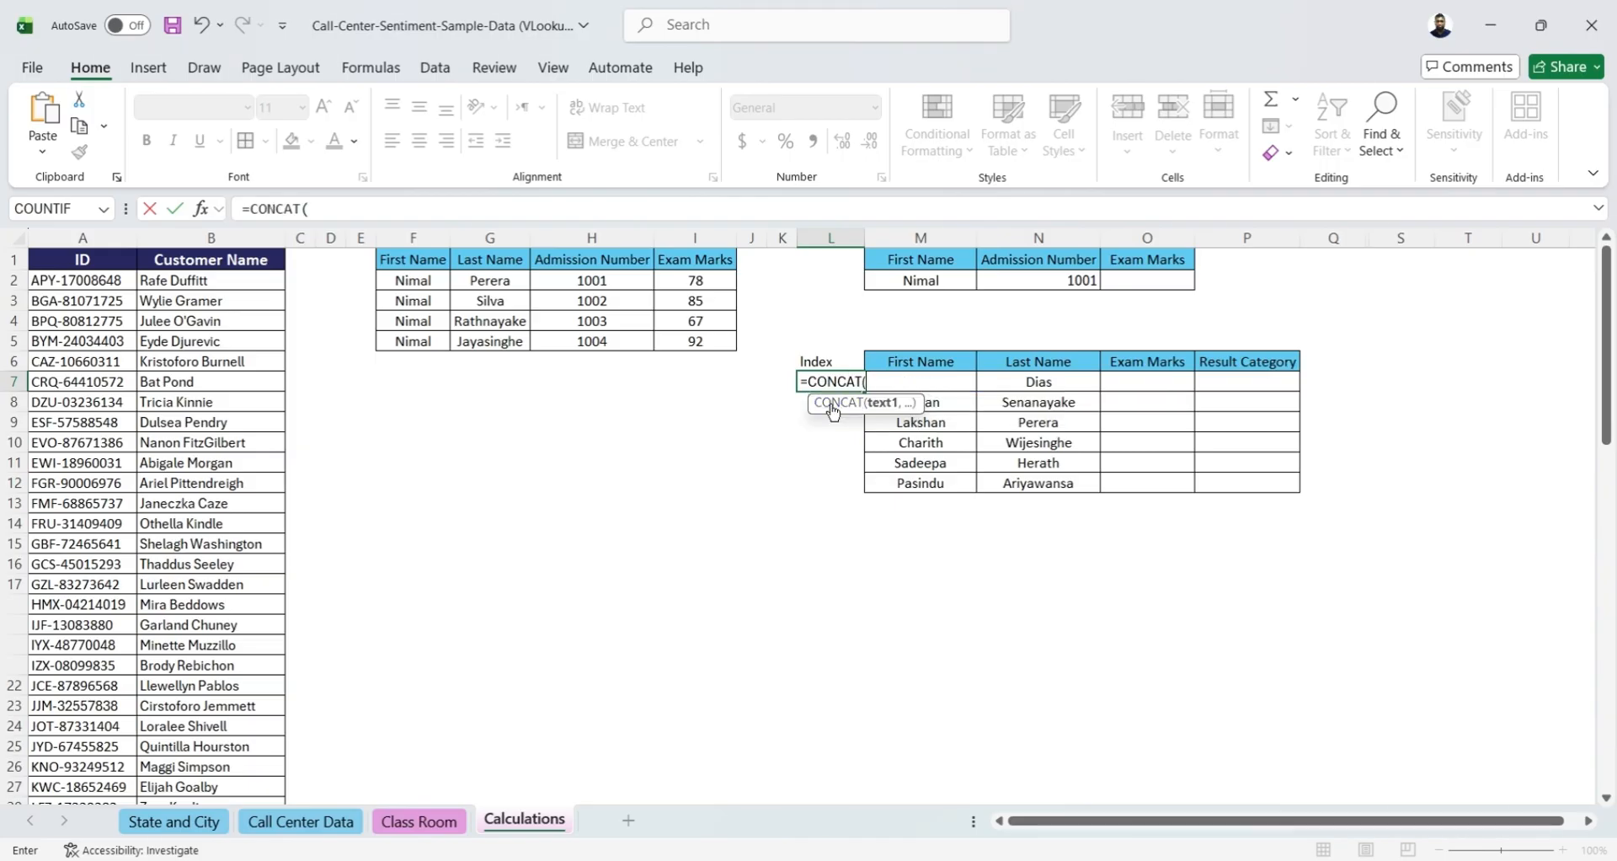
pyautogui.click(954, 383)
pyautogui.click(952, 358)
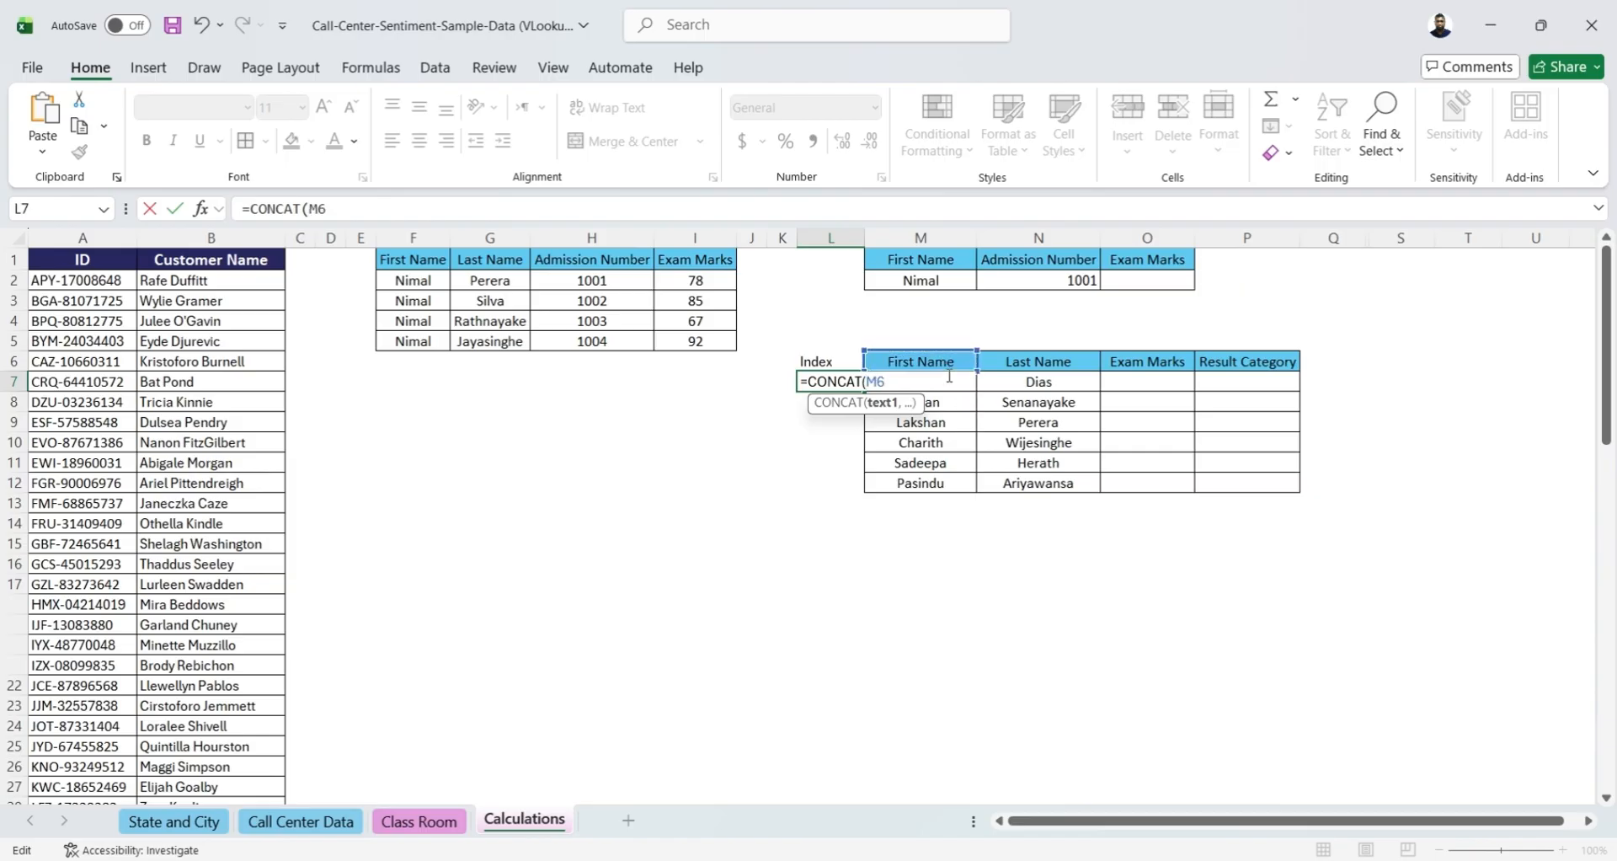
pyautogui.press('BackSpace')
pyautogui.press('BackSpace')
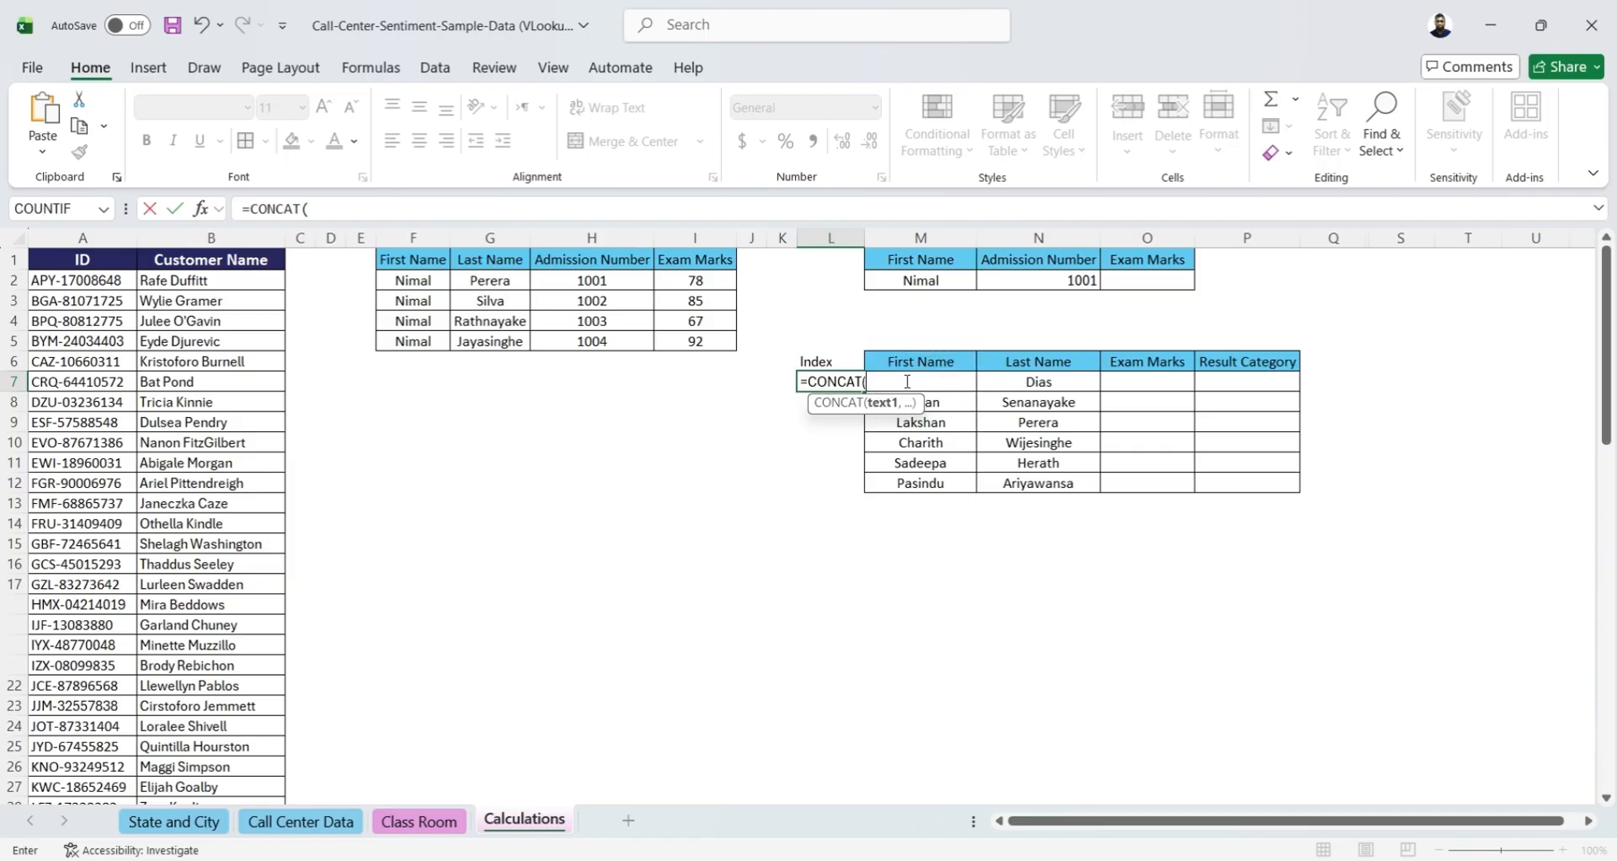
# Complete the L7 CONCAT formula with first name M7 and last name N7, and autofit column L's width
pyautogui.write('m')
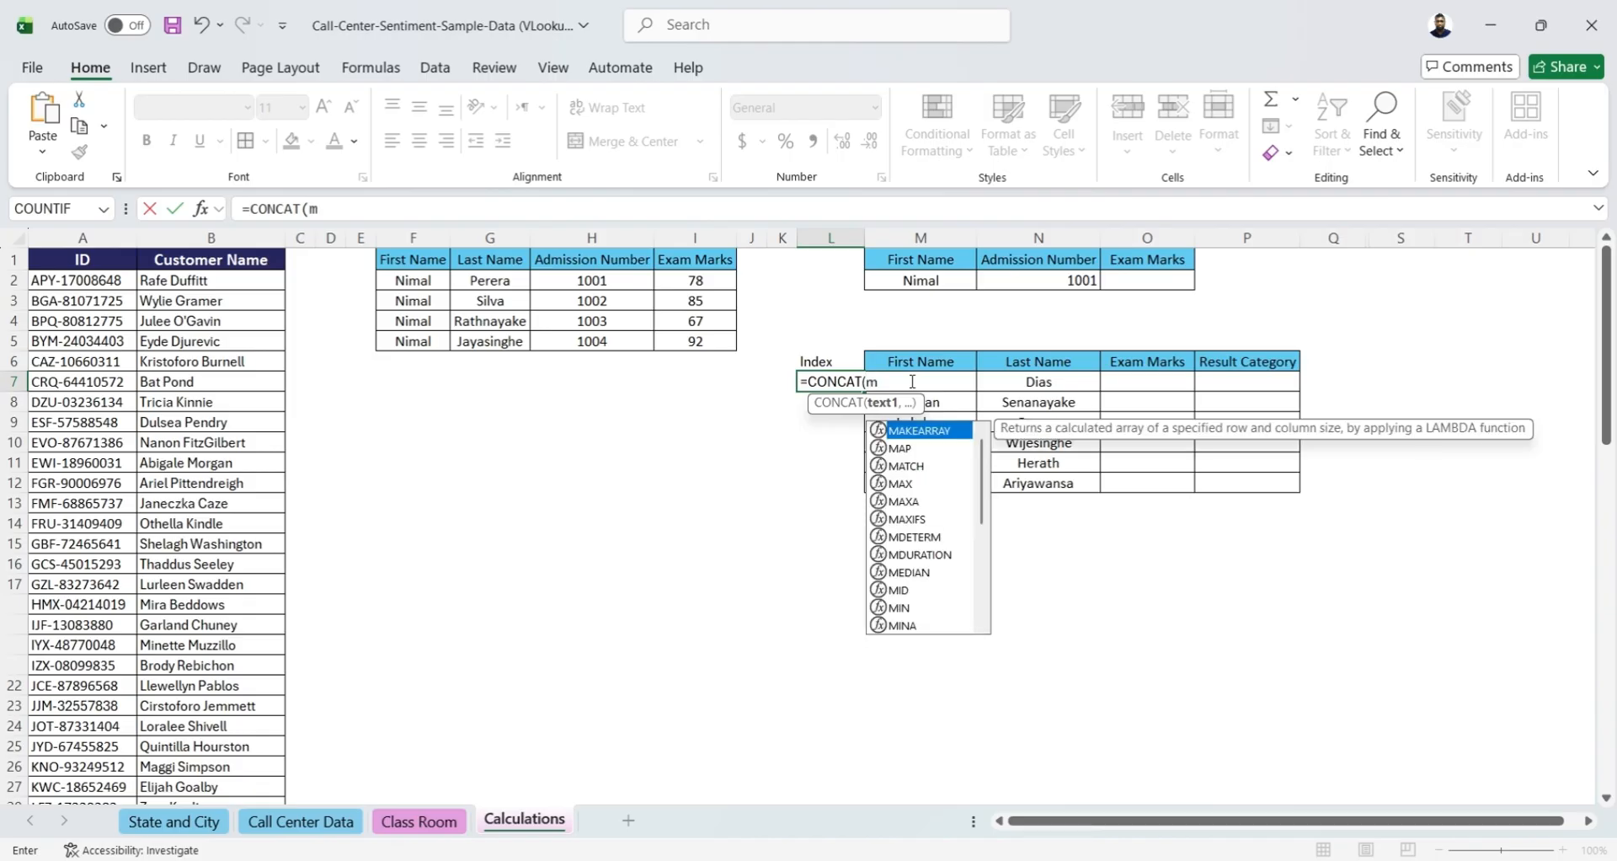
pyautogui.write('7,')
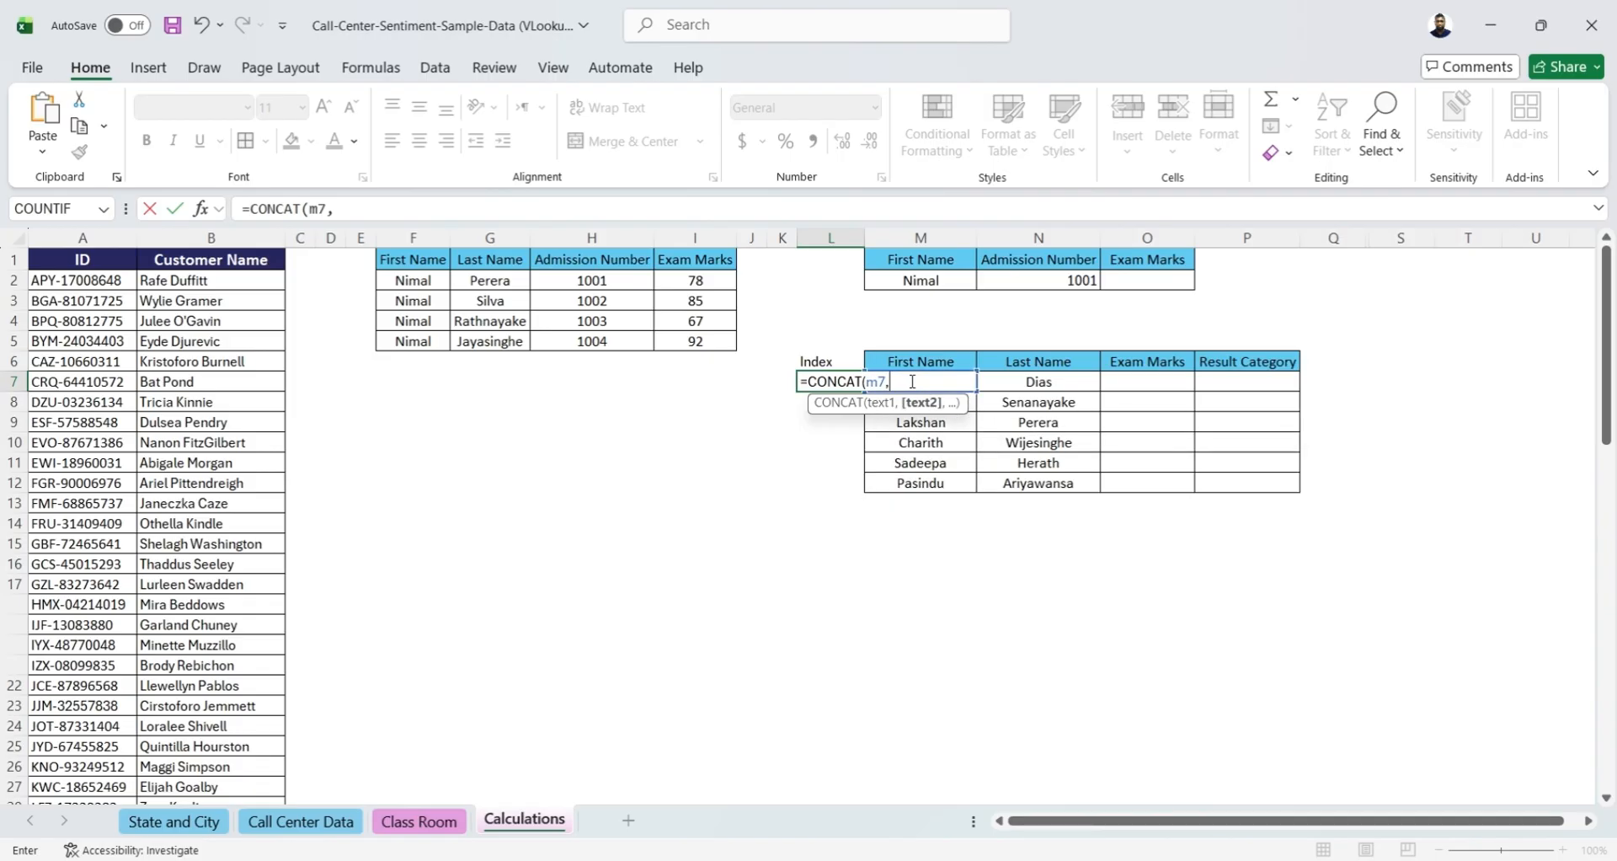
pyautogui.write('n7')
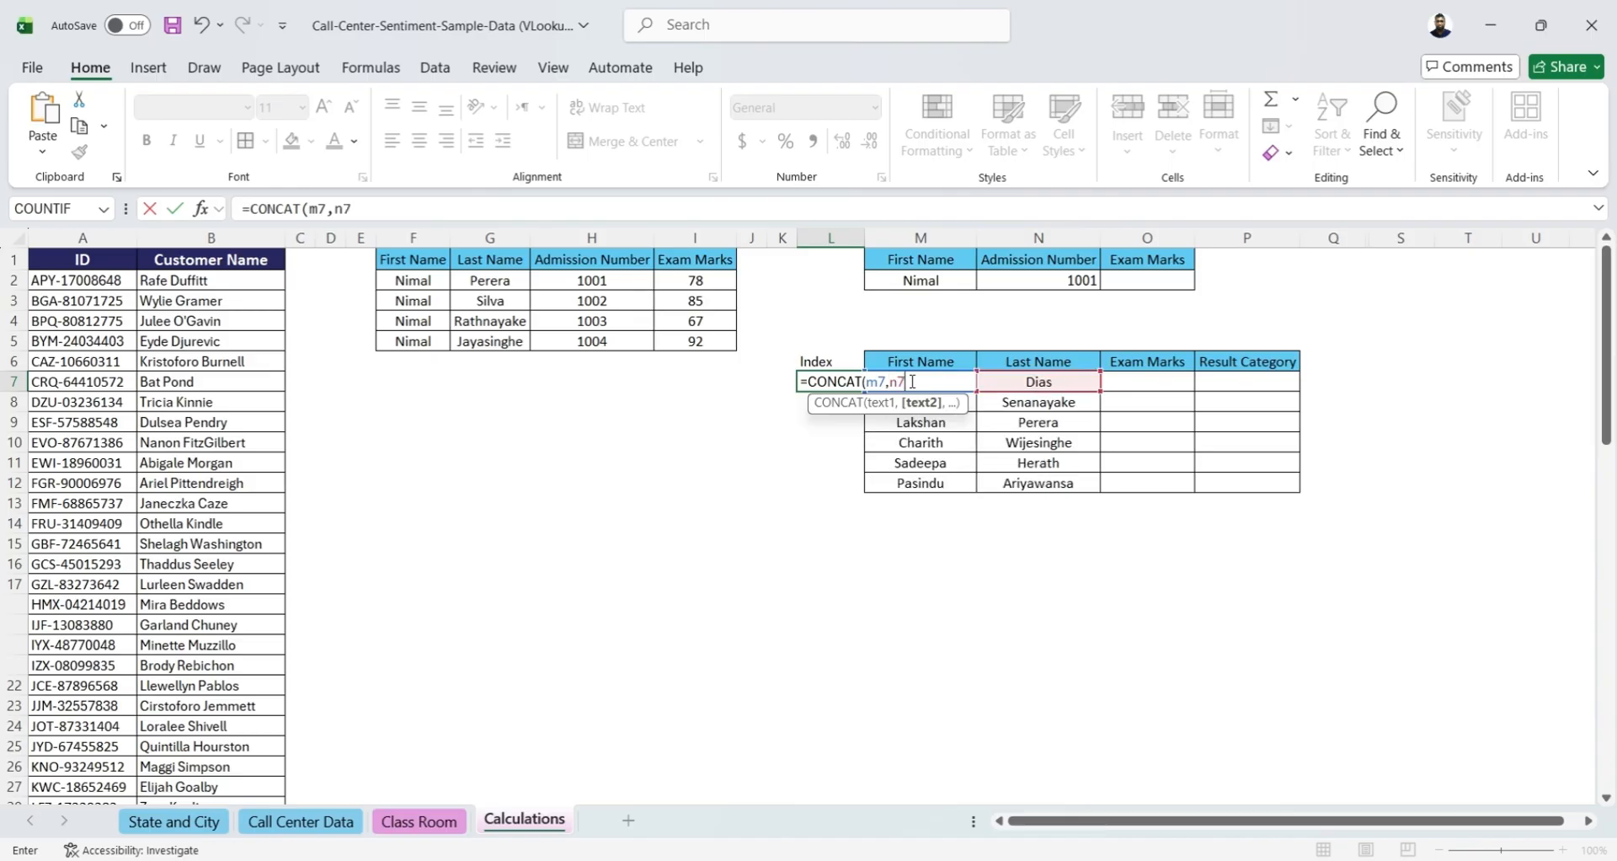
pyautogui.write(')')
pyautogui.press('Return')
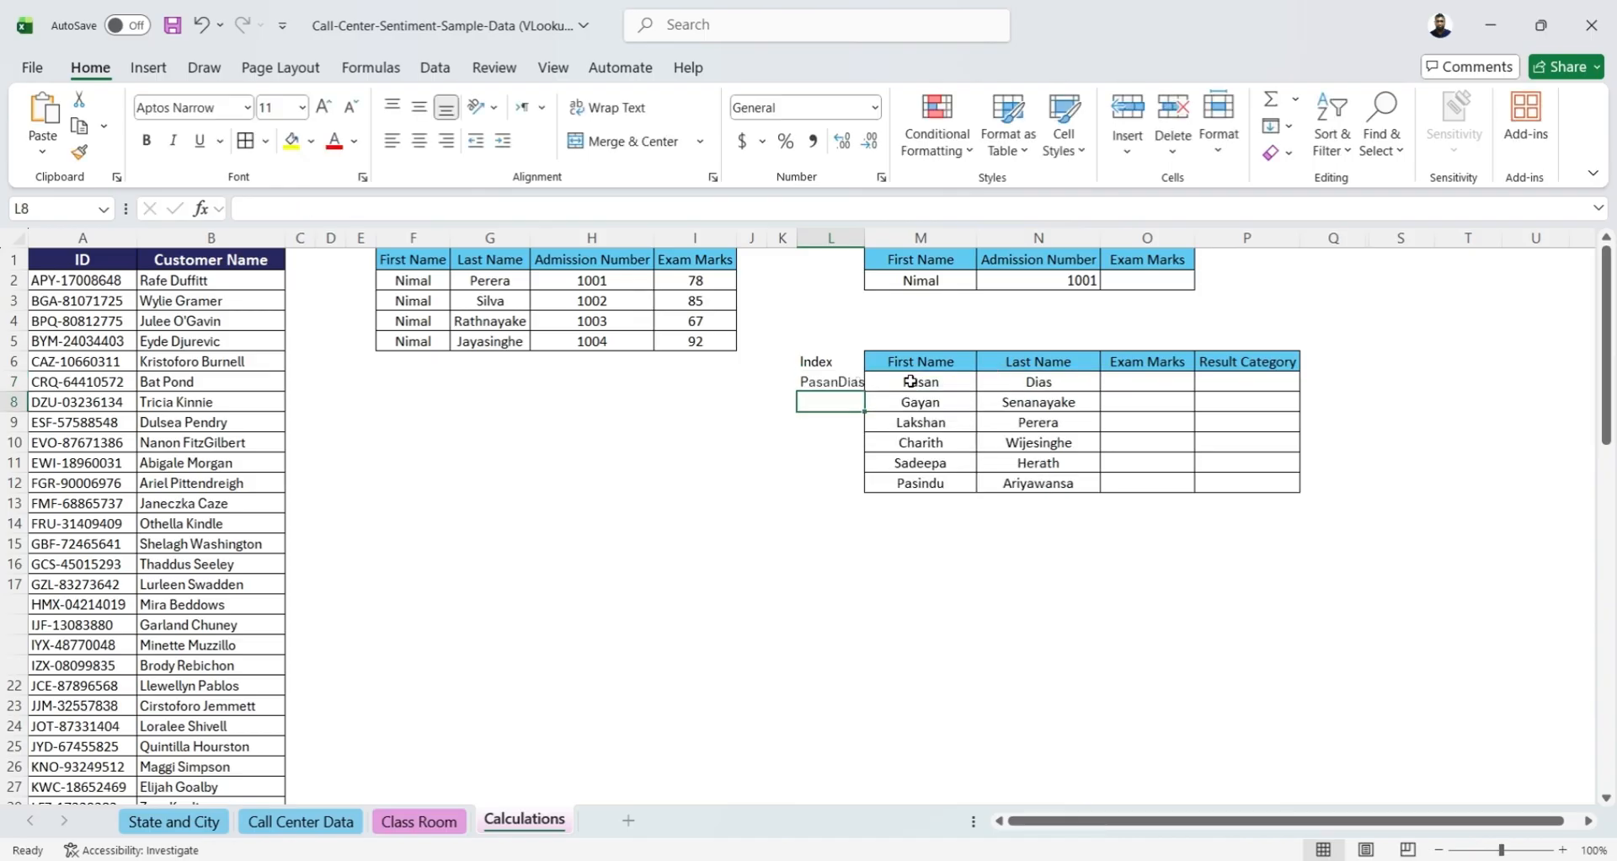
pyautogui.doubleClick(862, 244)
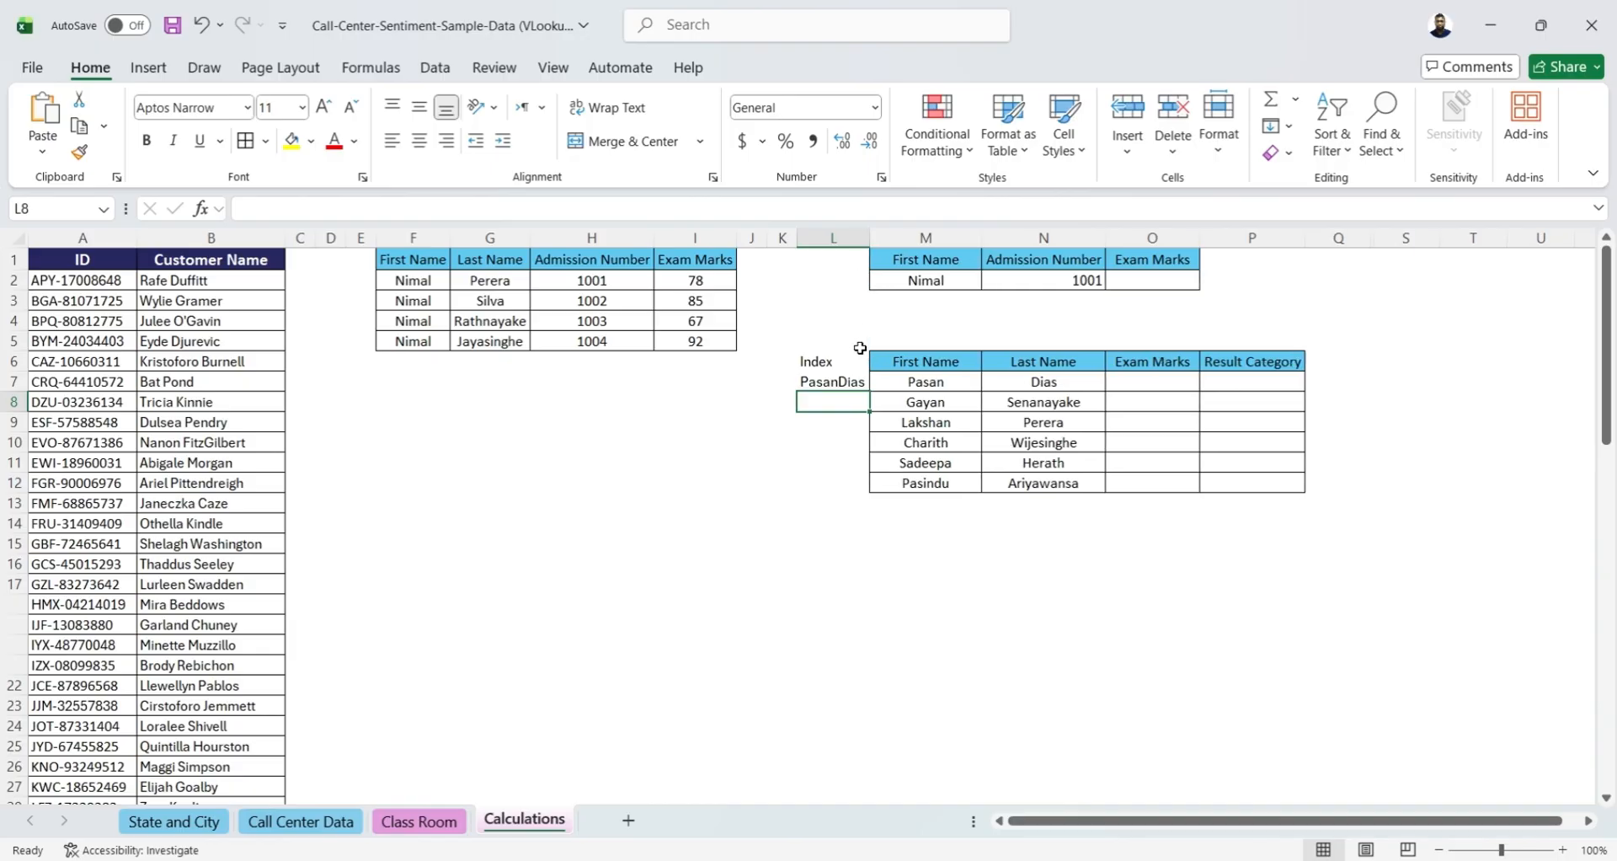
# Enter =M8&N8 in L8 to join the first and last names, and autofit column L's width
pyautogui.click(816, 381)
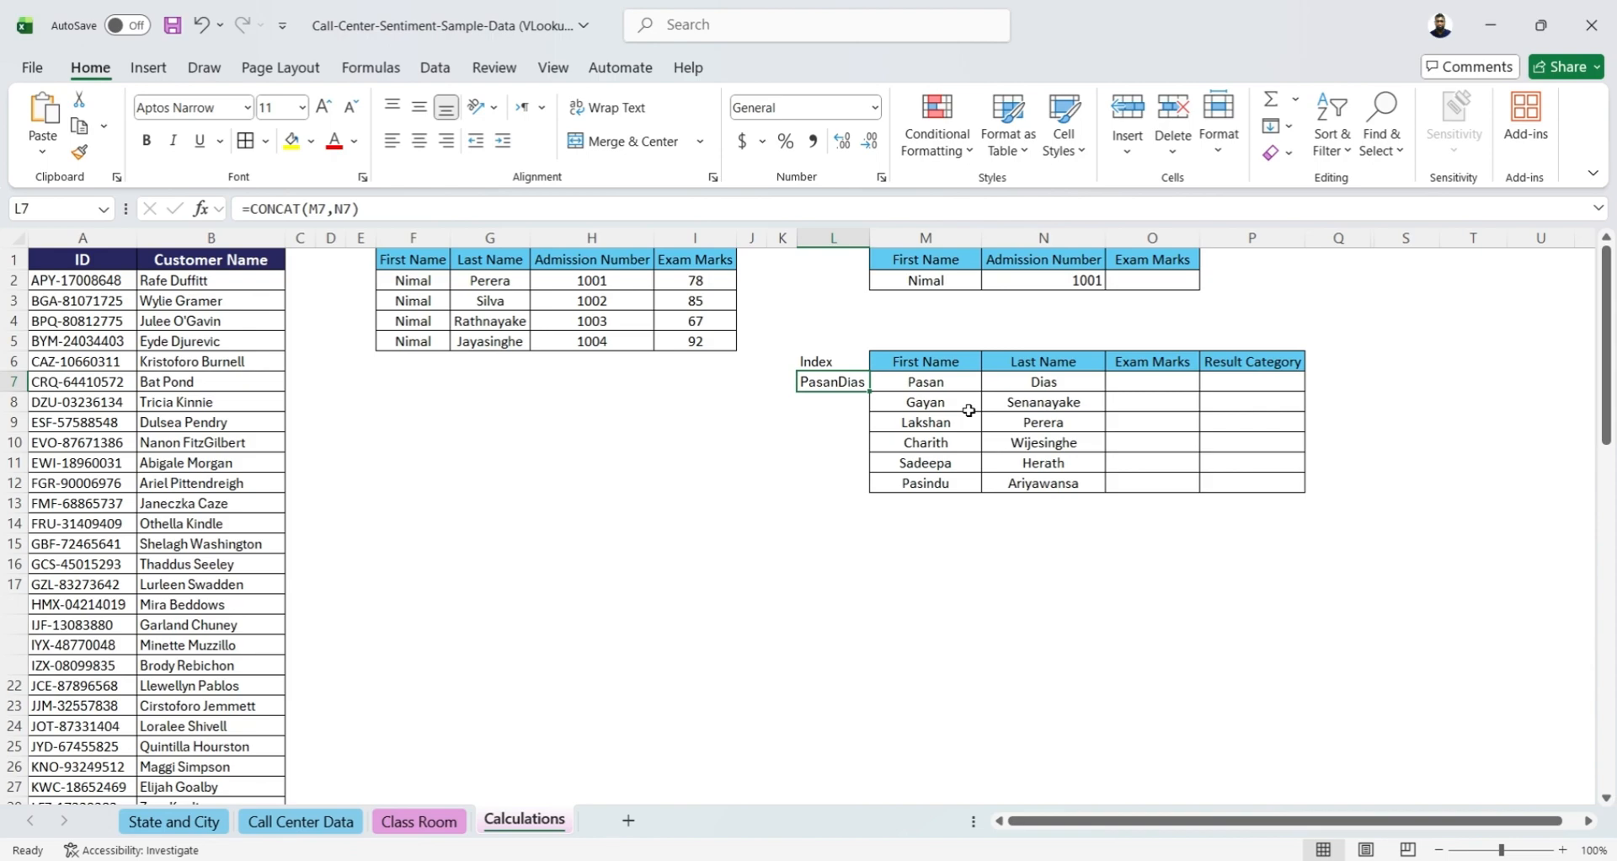
pyautogui.click(855, 403)
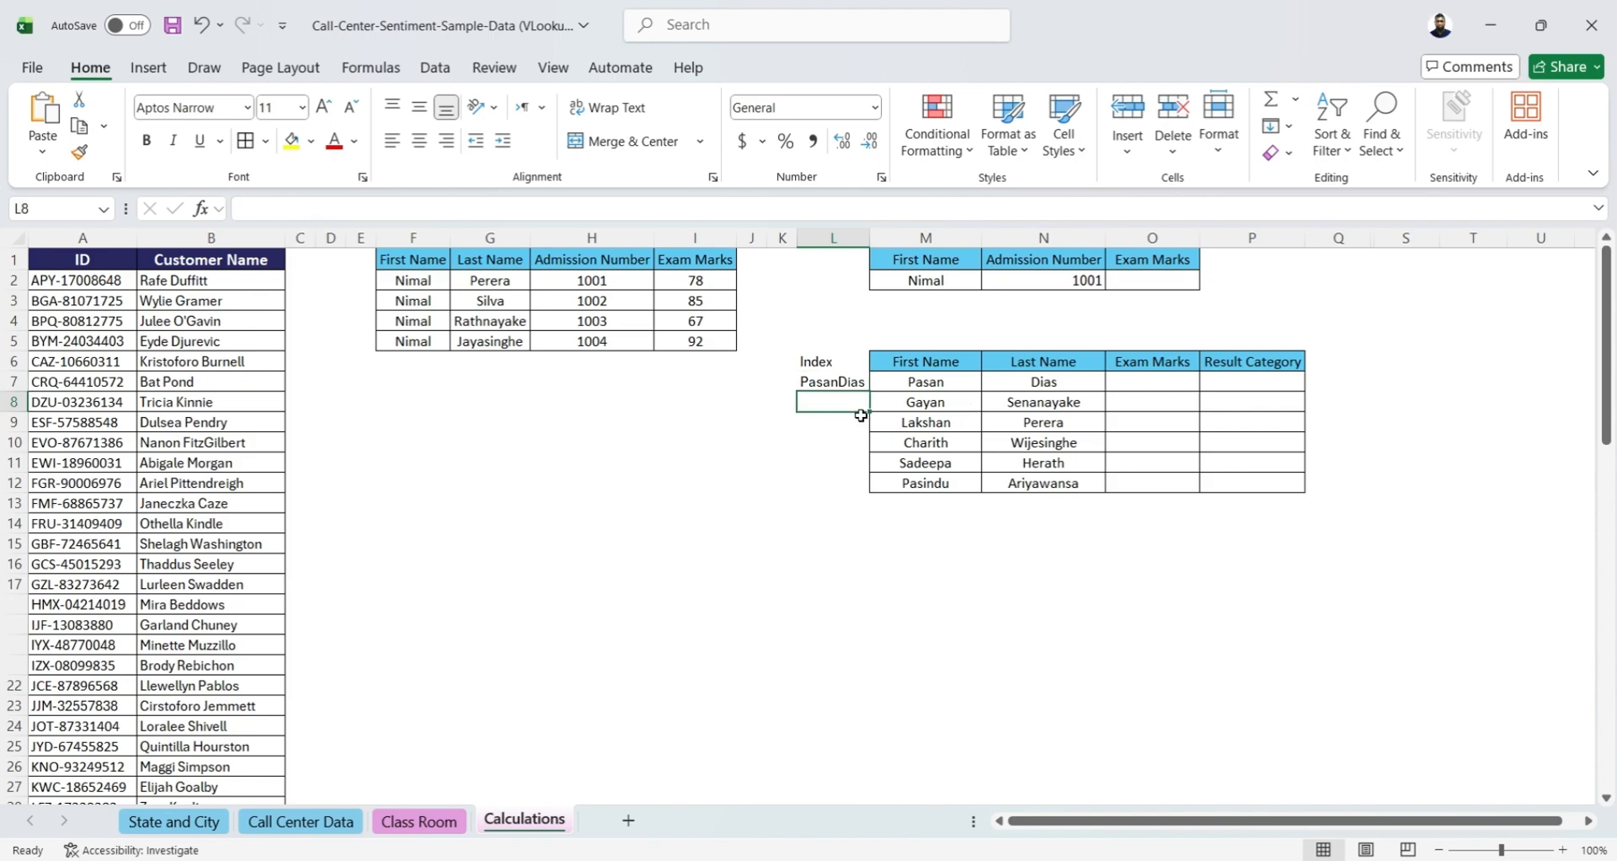
pyautogui.write('=')
pyautogui.click(918, 407)
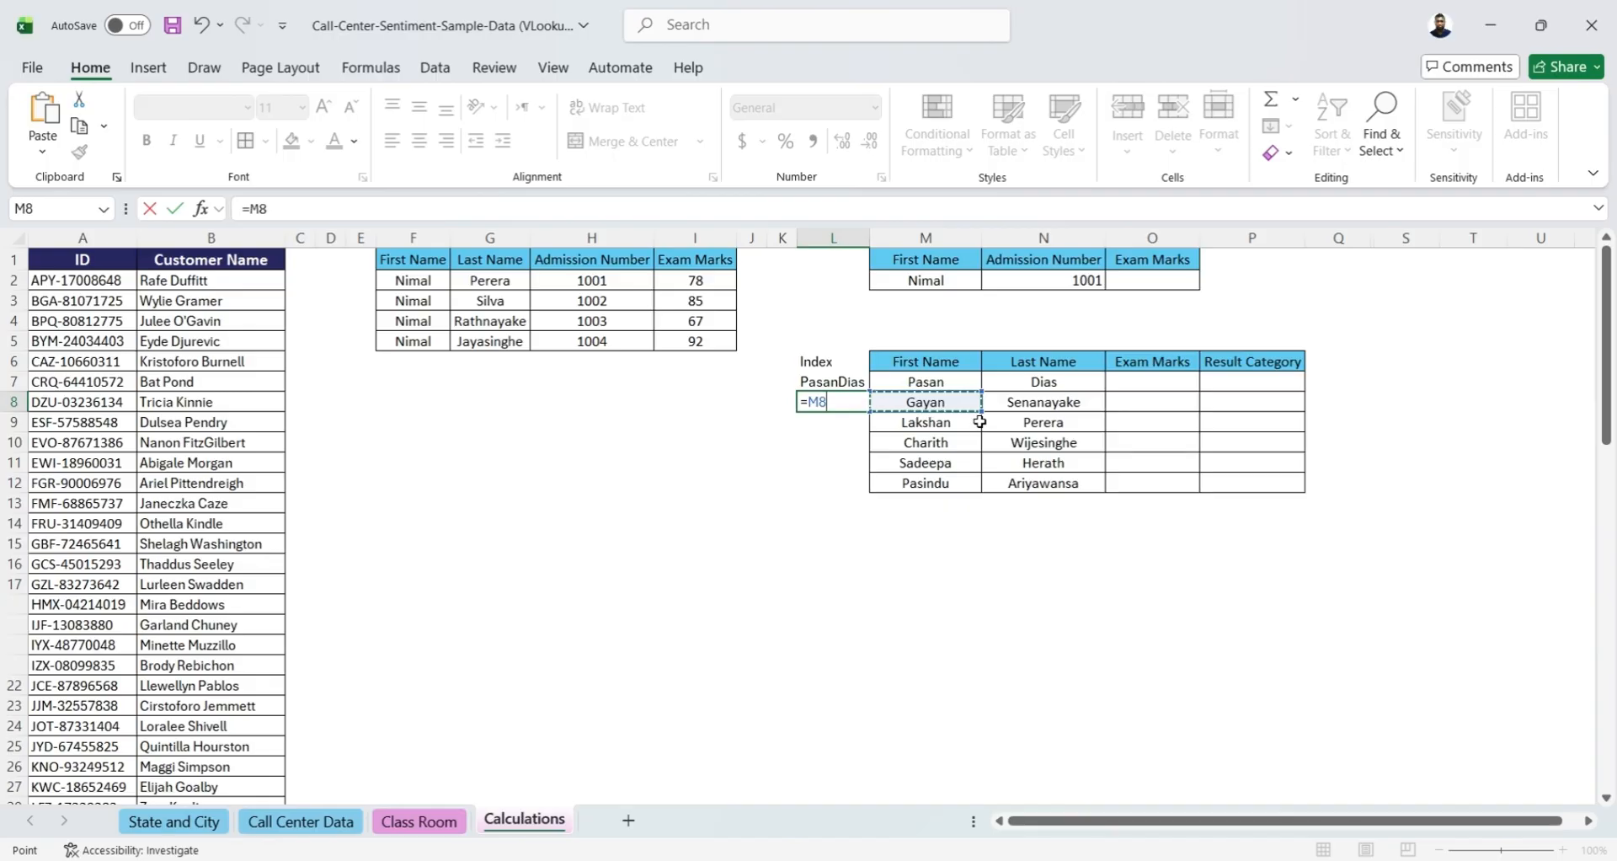
pyautogui.write('&')
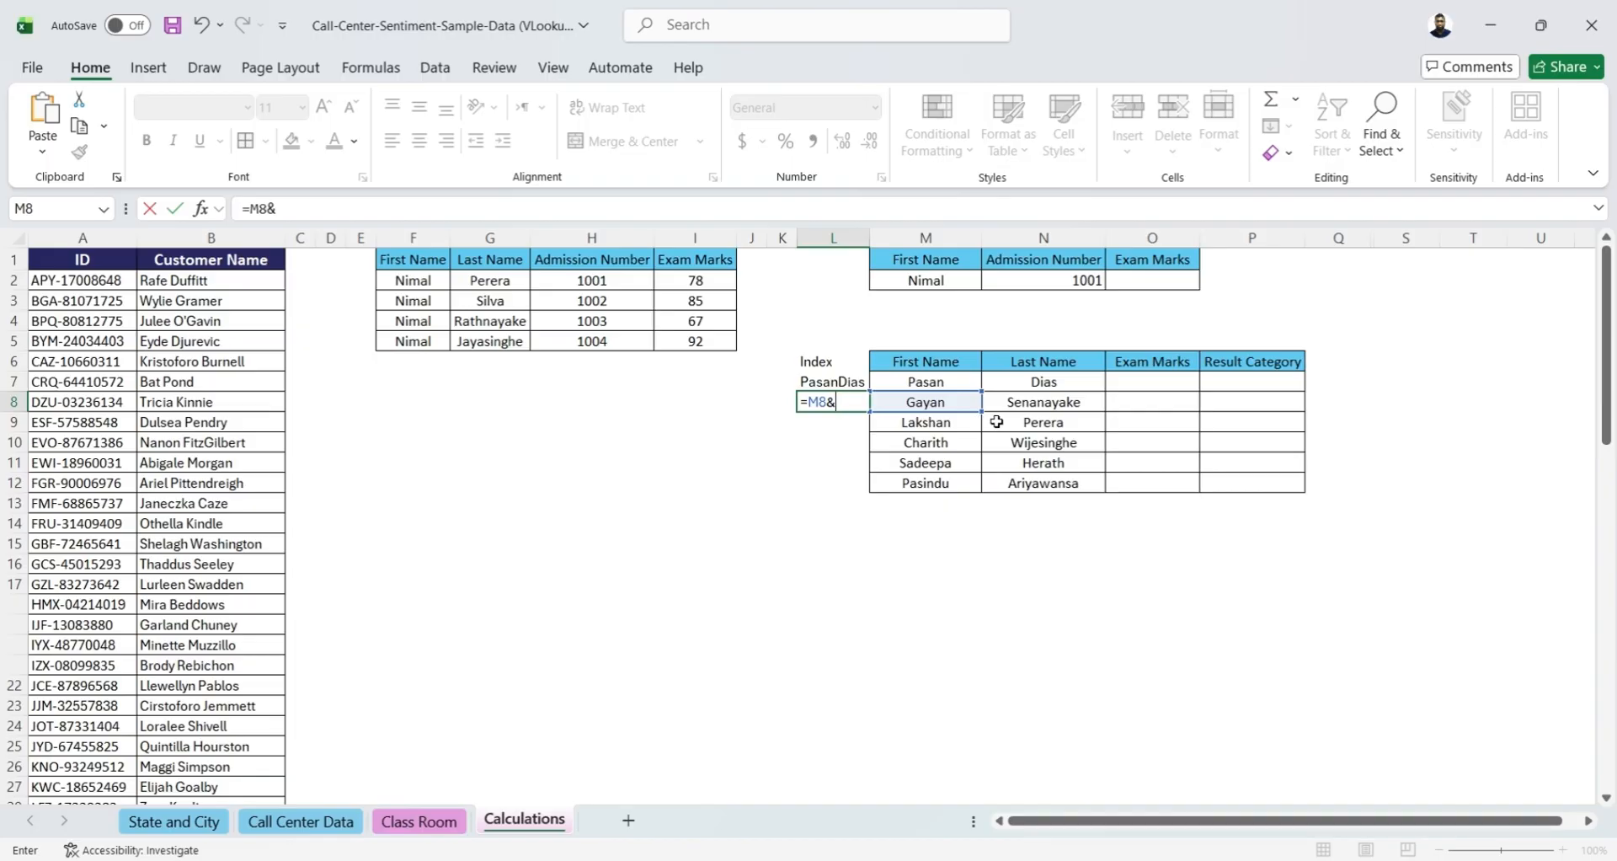
pyautogui.click(1007, 404)
pyautogui.press('Return')
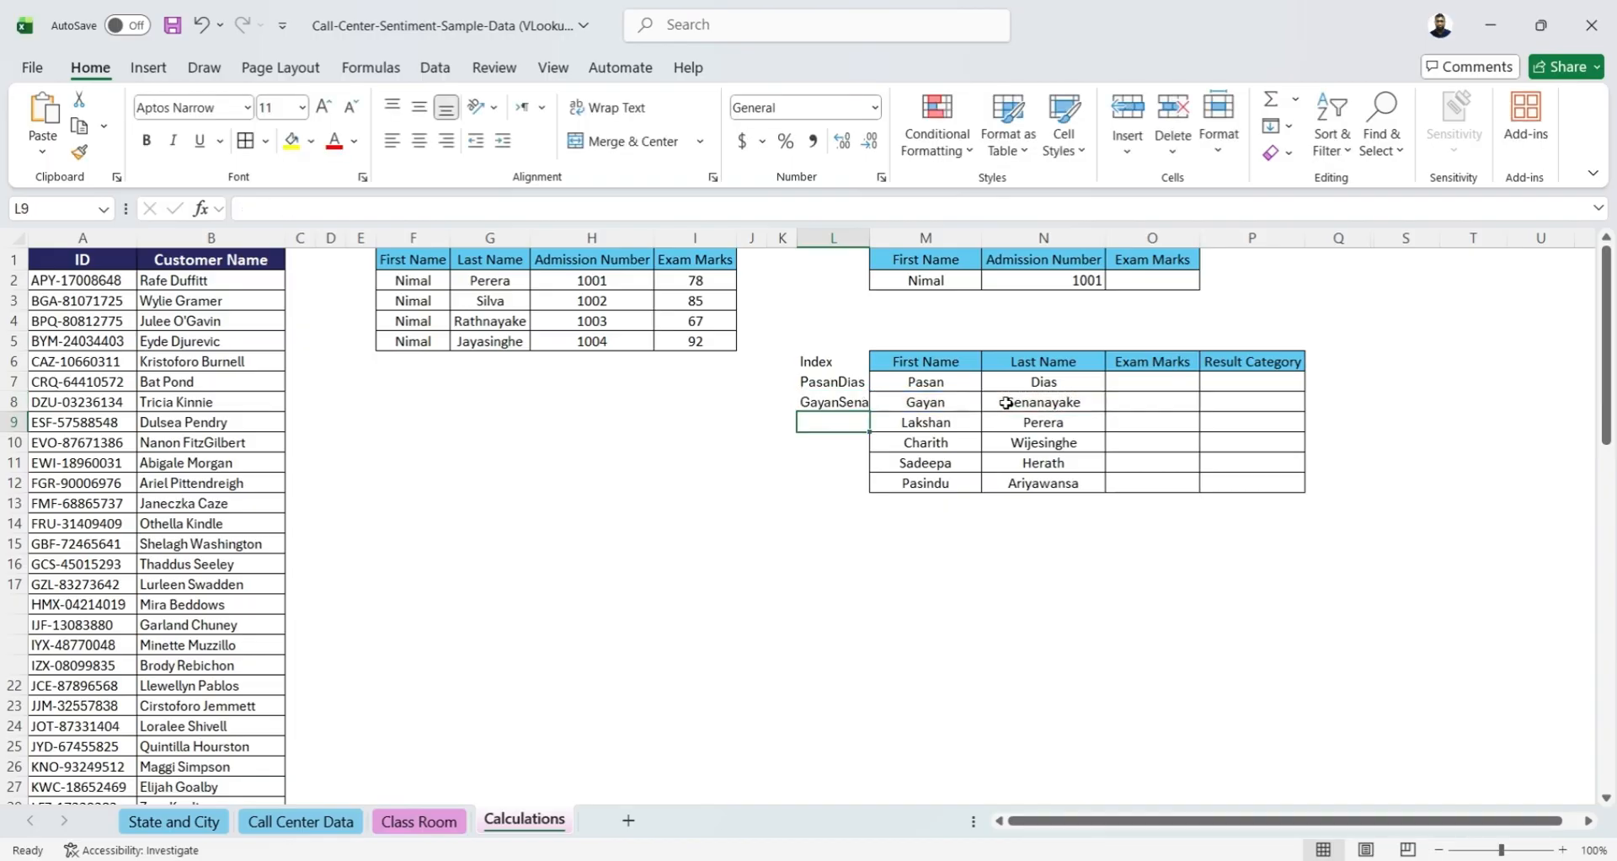
pyautogui.moveTo(868, 238); pyautogui.dragTo(898, 238)
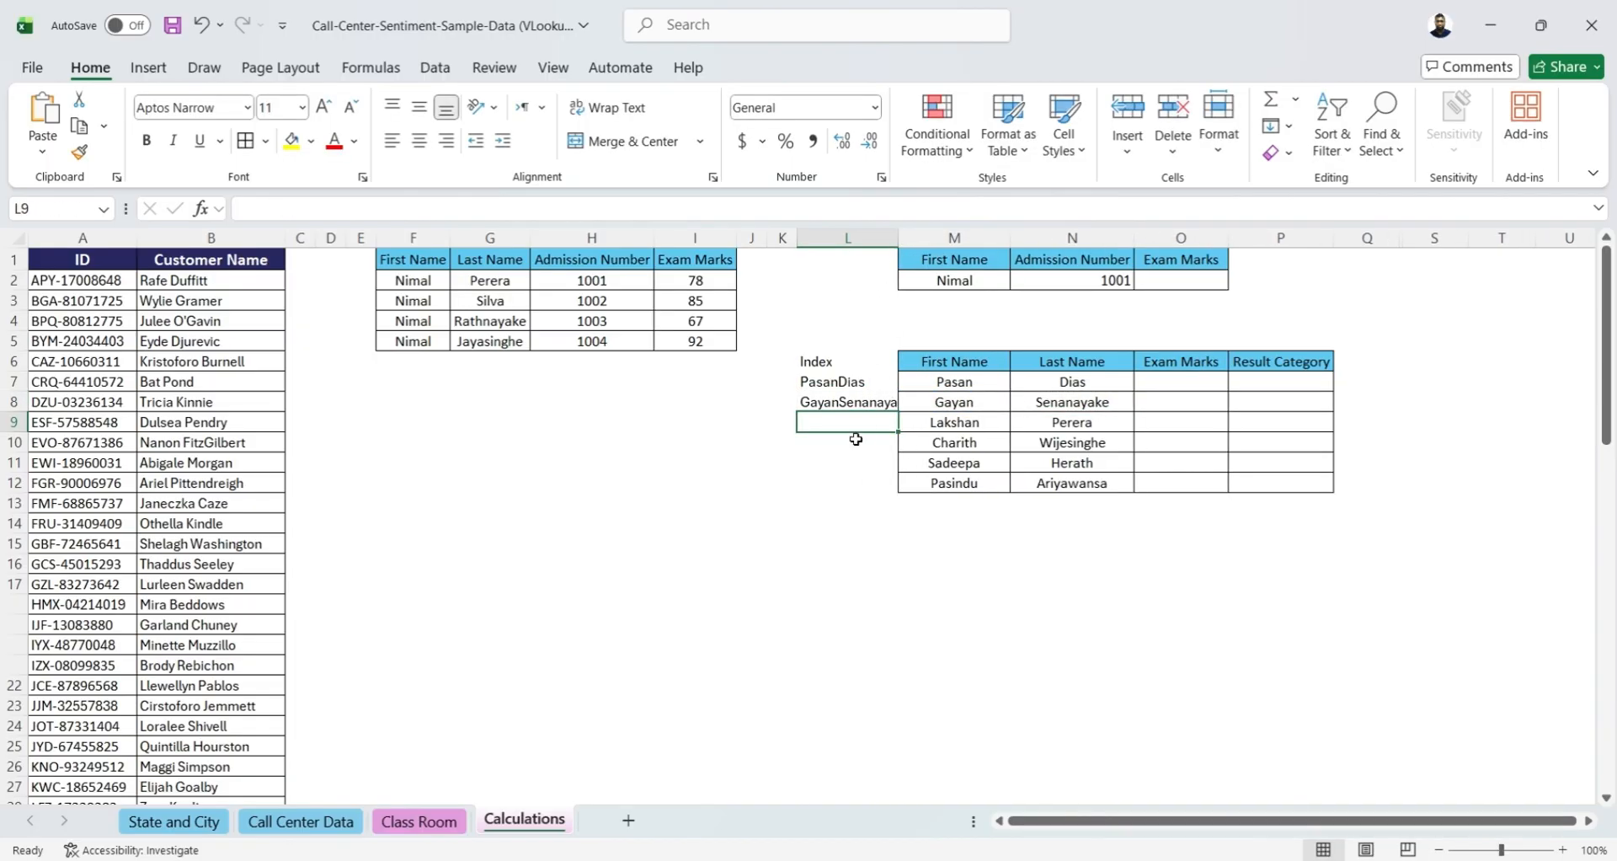
pyautogui.doubleClick(897, 239)
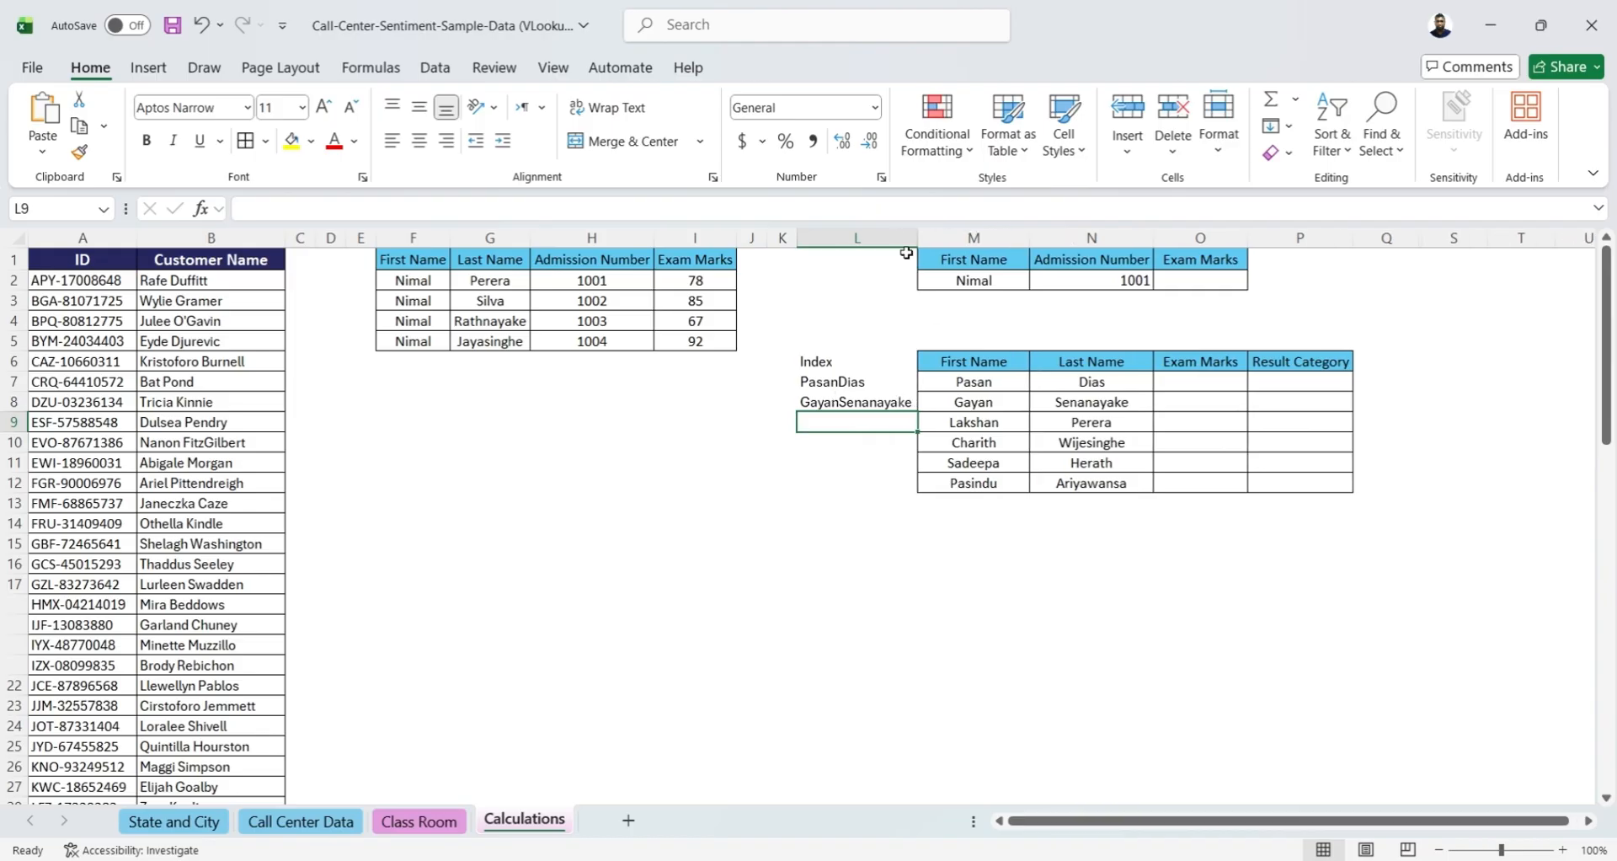
# Fill the L8 name-joining formula down through L12 in the Index column
pyautogui.click(856, 403)
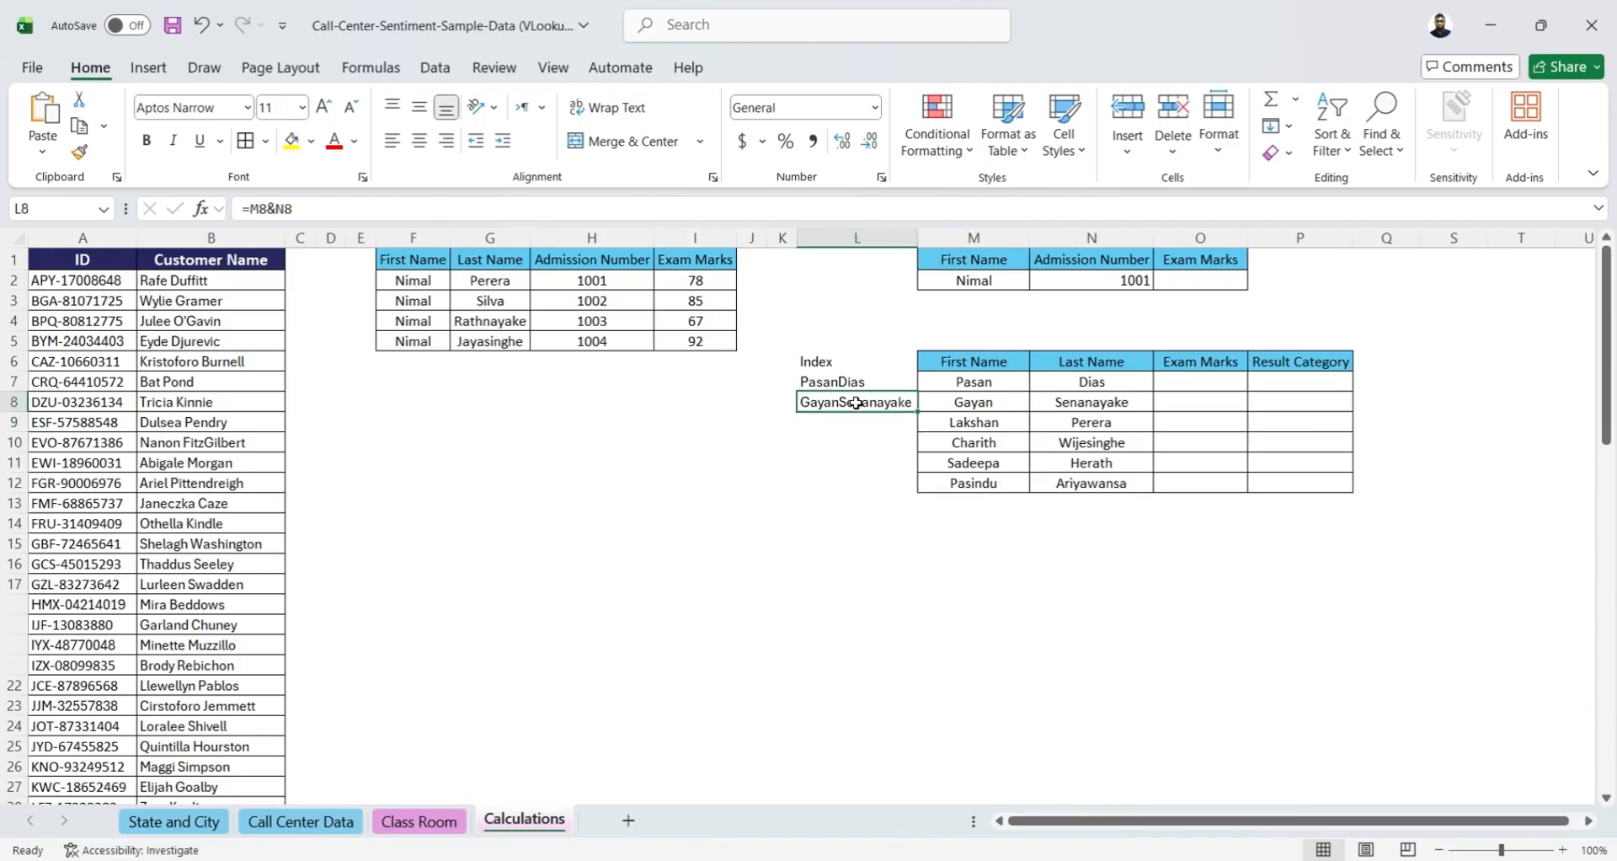
pyautogui.moveTo(856, 403); pyautogui.dragTo(863, 478)
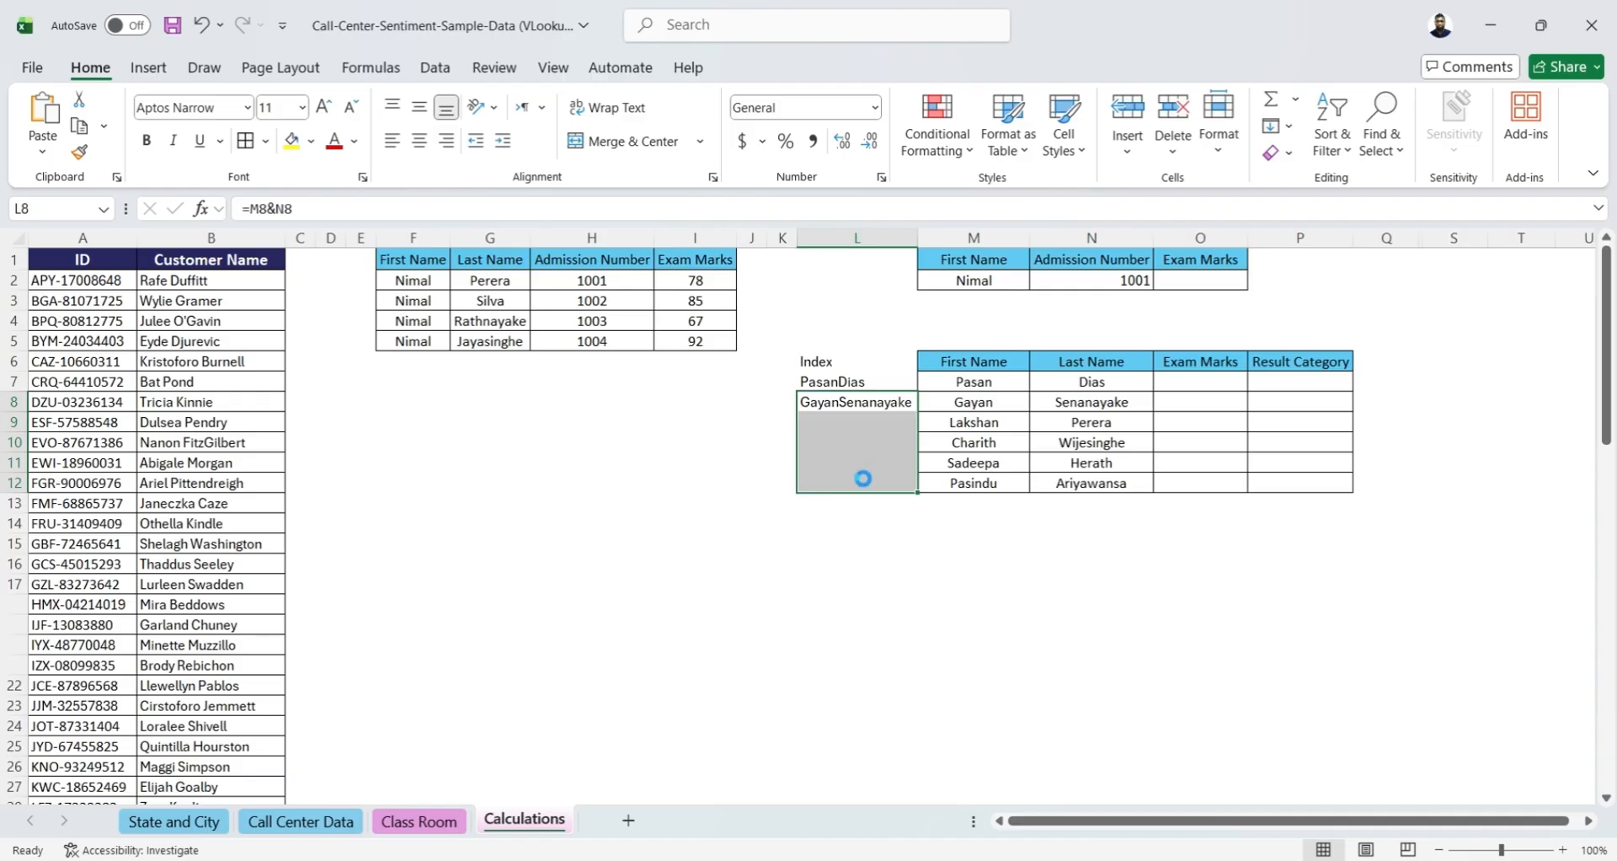
pyautogui.hotkey('ctrl', 'd')
pyautogui.click(711, 505)
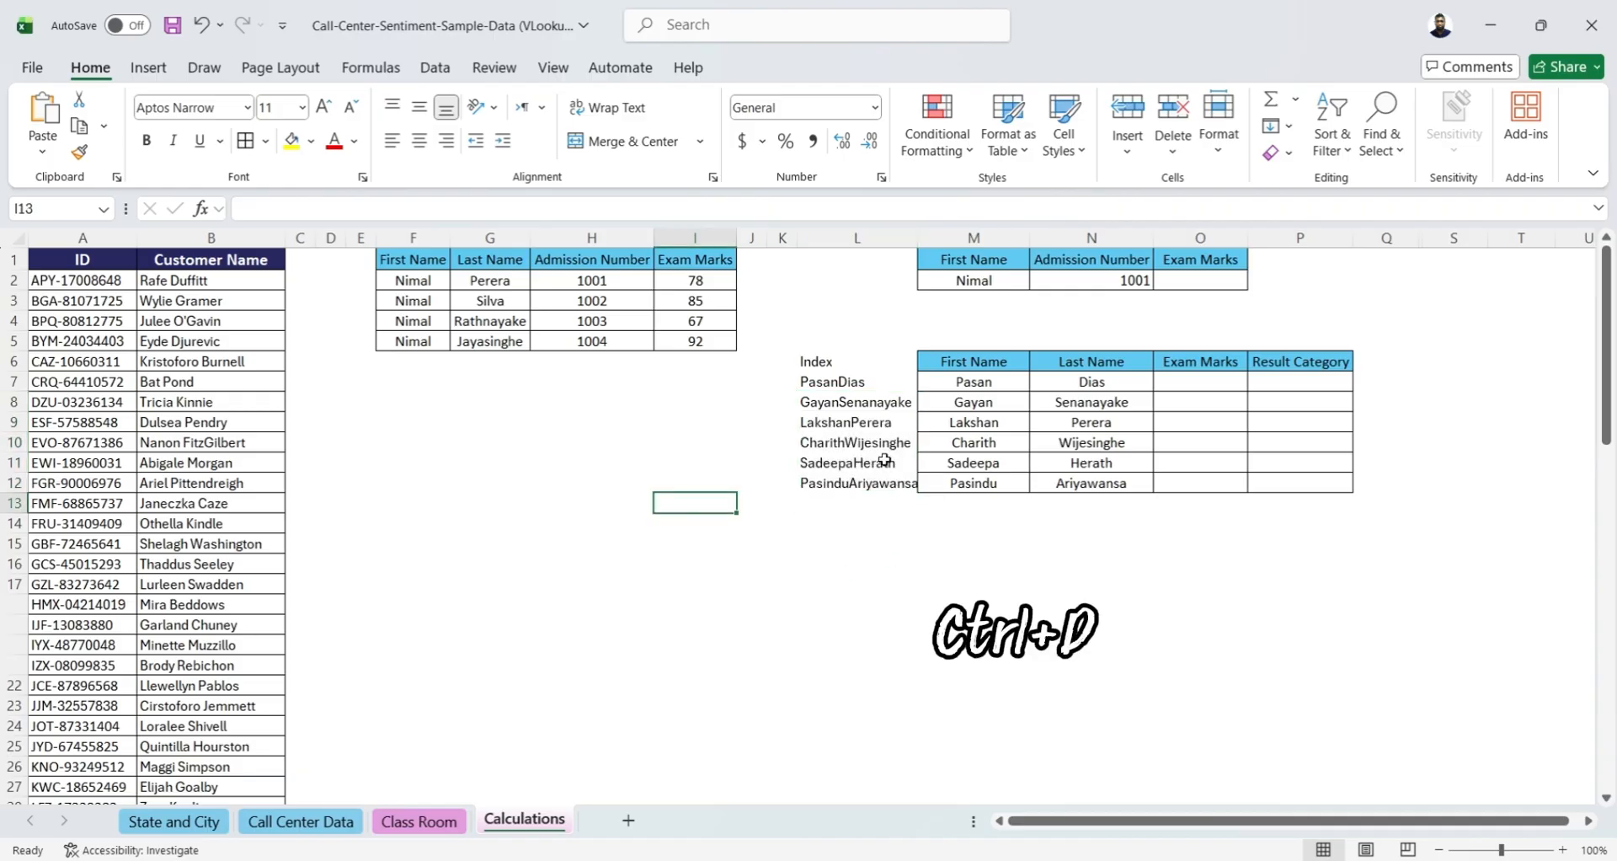
pyautogui.click(880, 357)
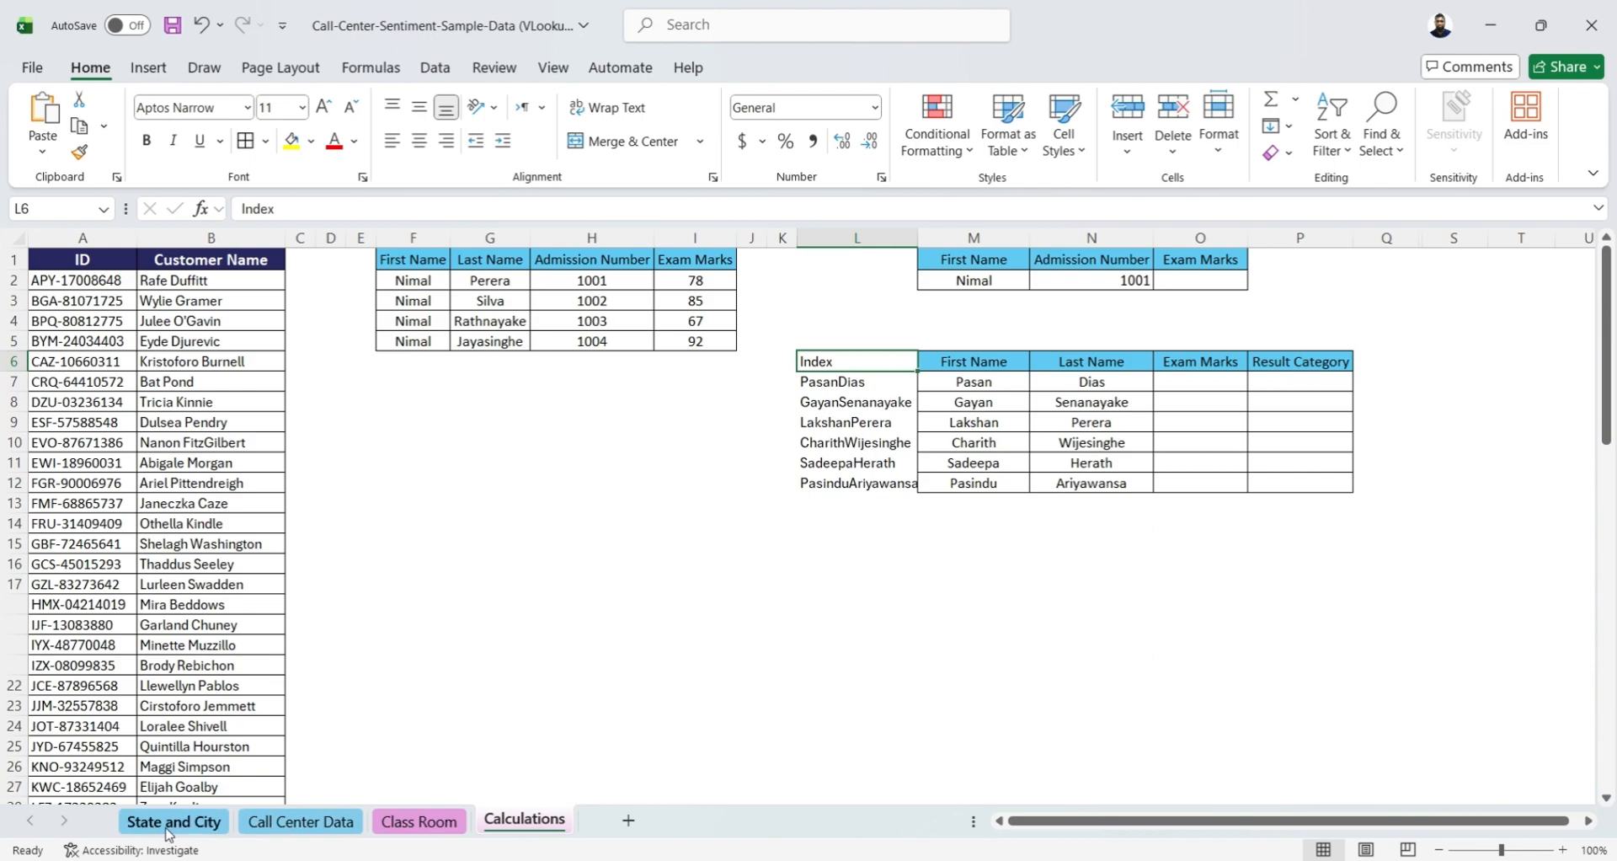
# Insert a new column before Admission Number on the Class Room sheet and enter the header Index in A1
pyautogui.click(419, 825)
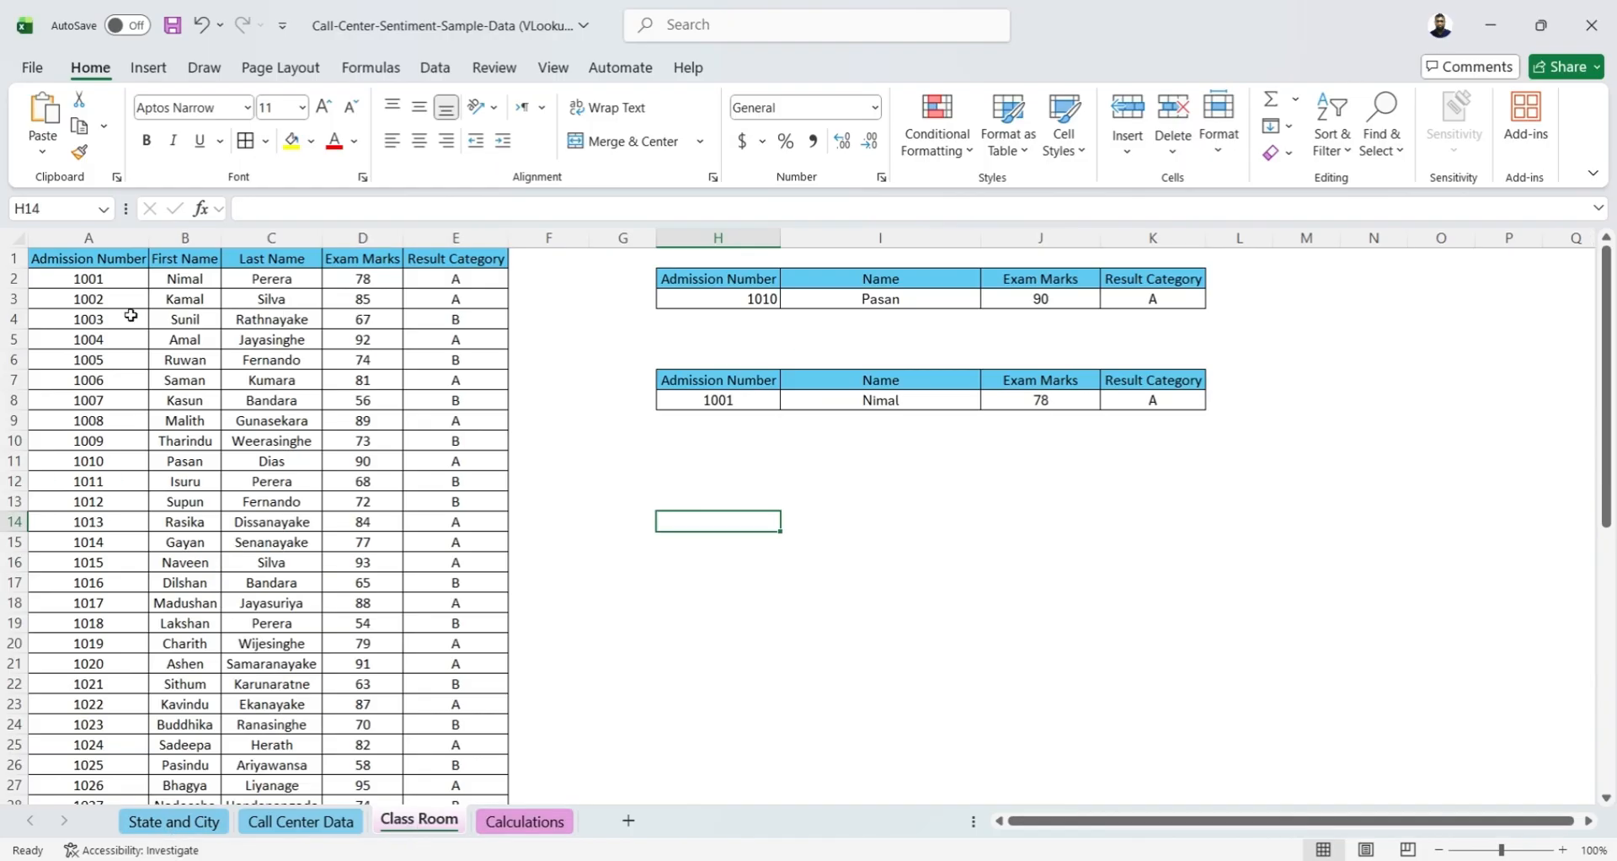
pyautogui.click(92, 239)
pyautogui.rightClick(95, 242)
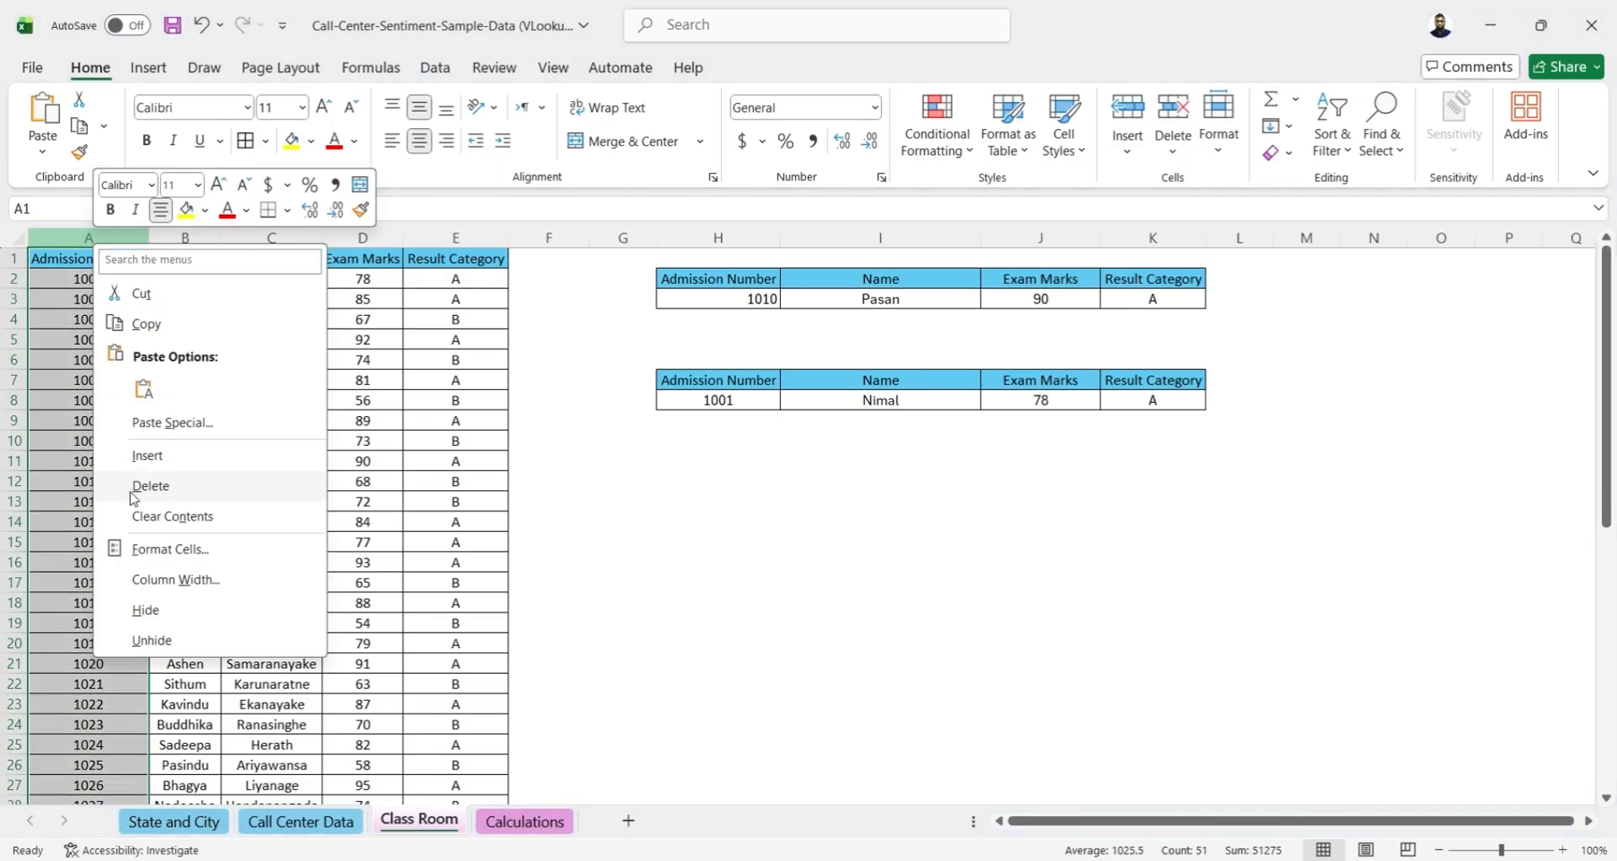
pyautogui.click(139, 459)
pyautogui.click(60, 265)
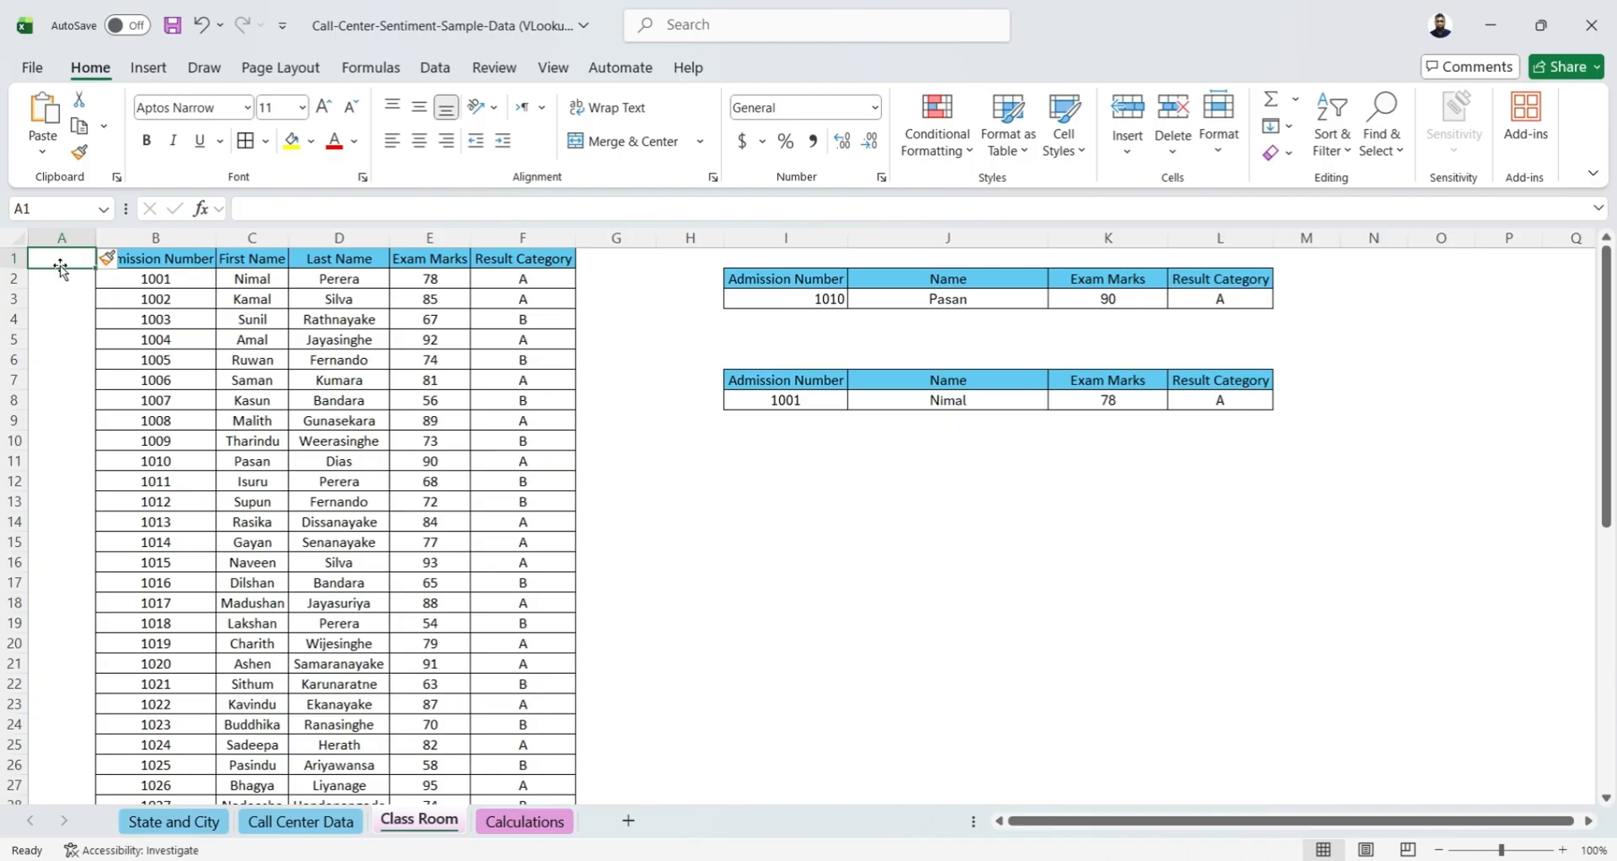
pyautogui.write('I')
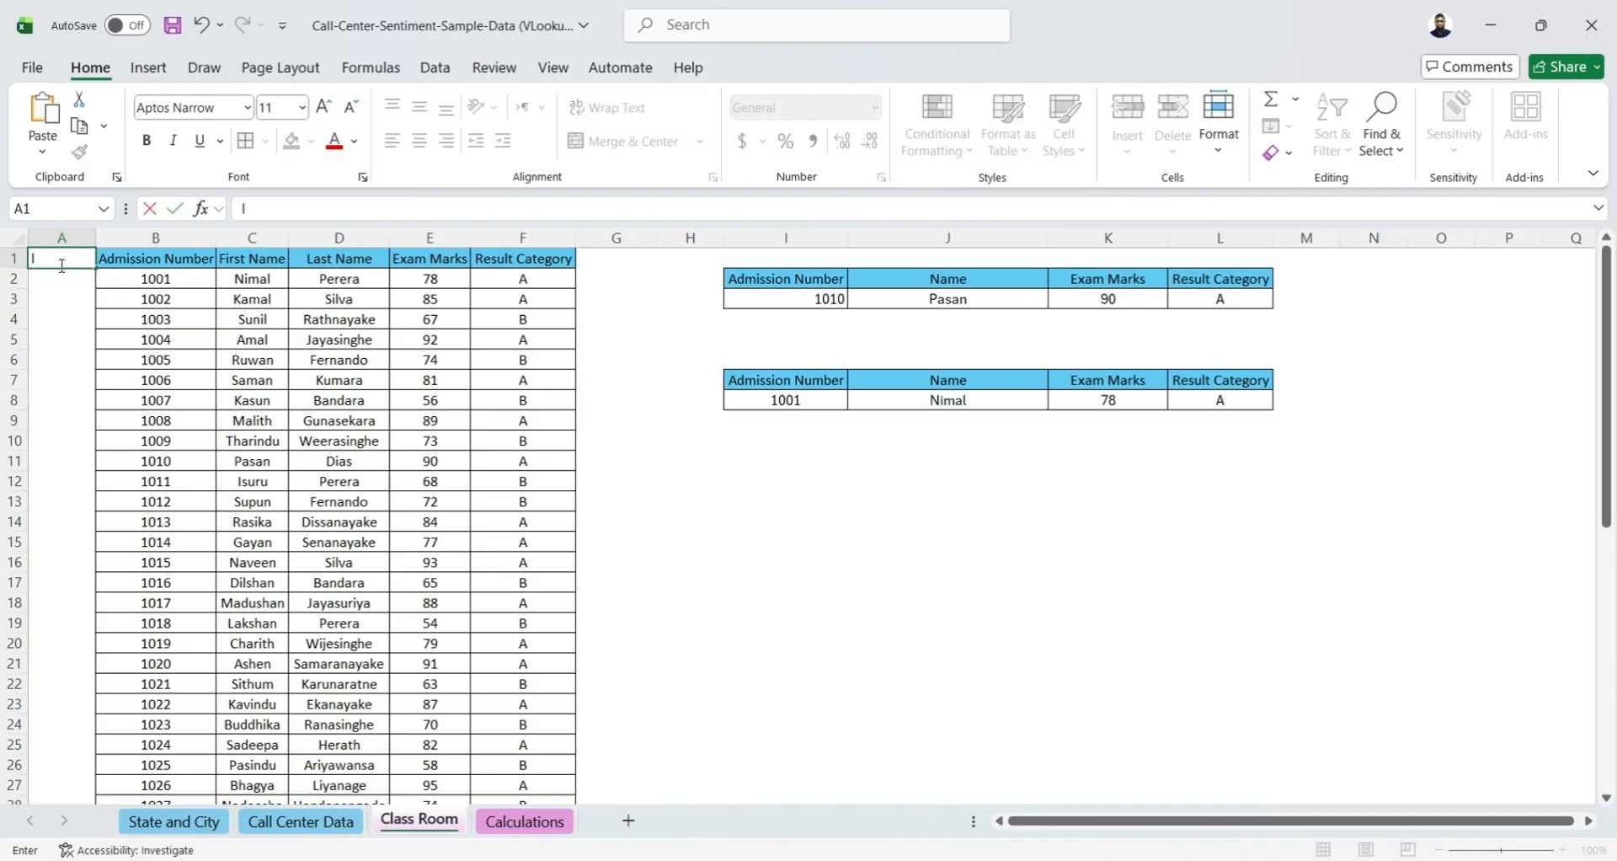
pyautogui.write('ndex')
pyautogui.press('Return')
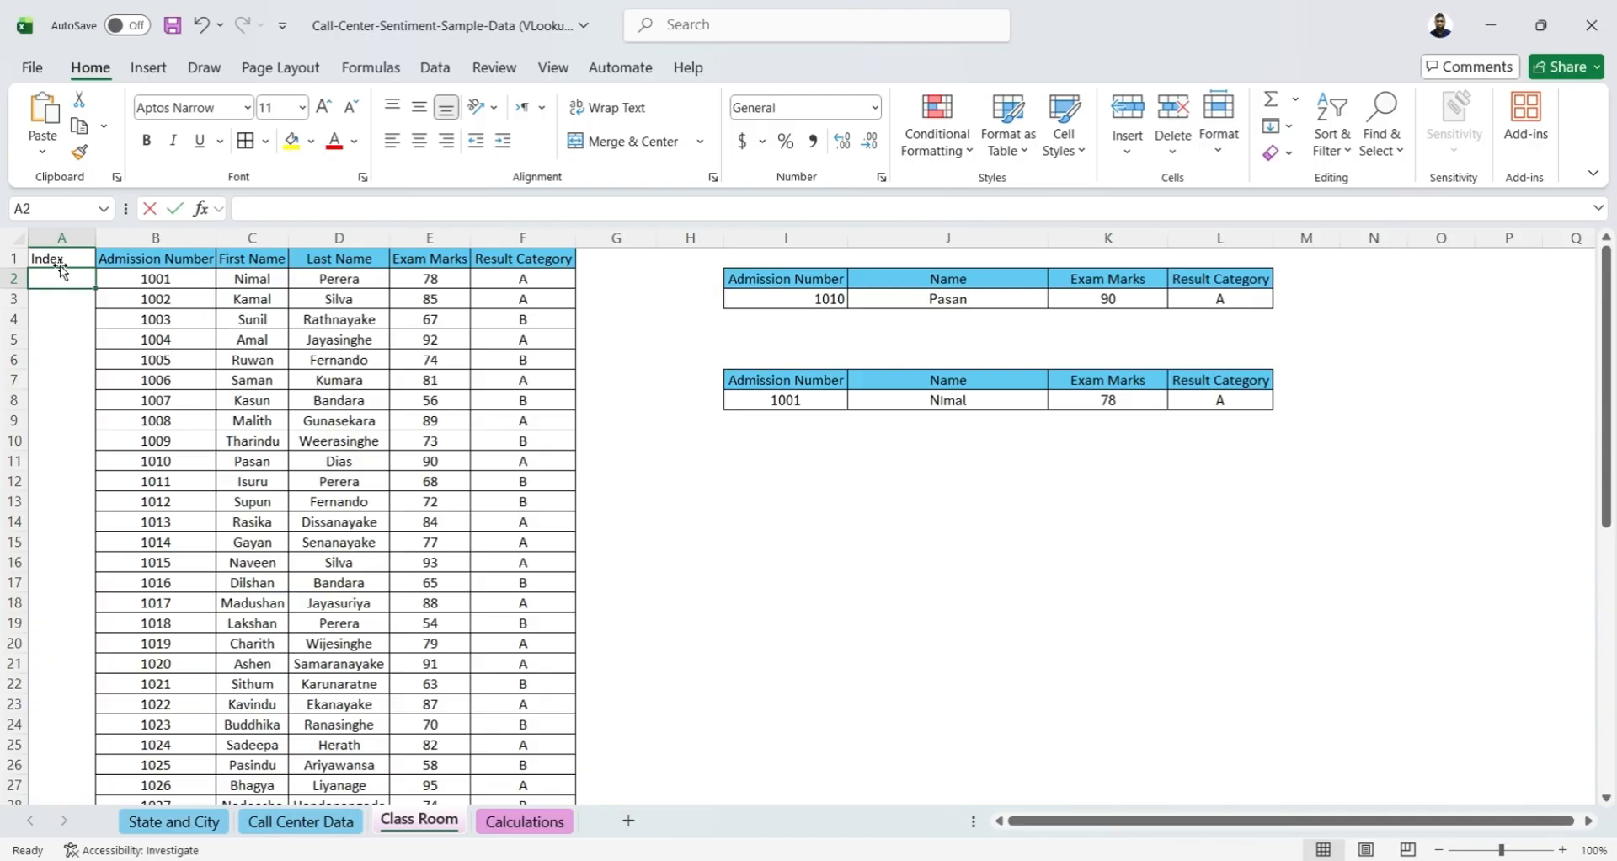
# Enter =C2&D2 in A2 of the Class Room sheet to join the first and last names
pyautogui.write('=')
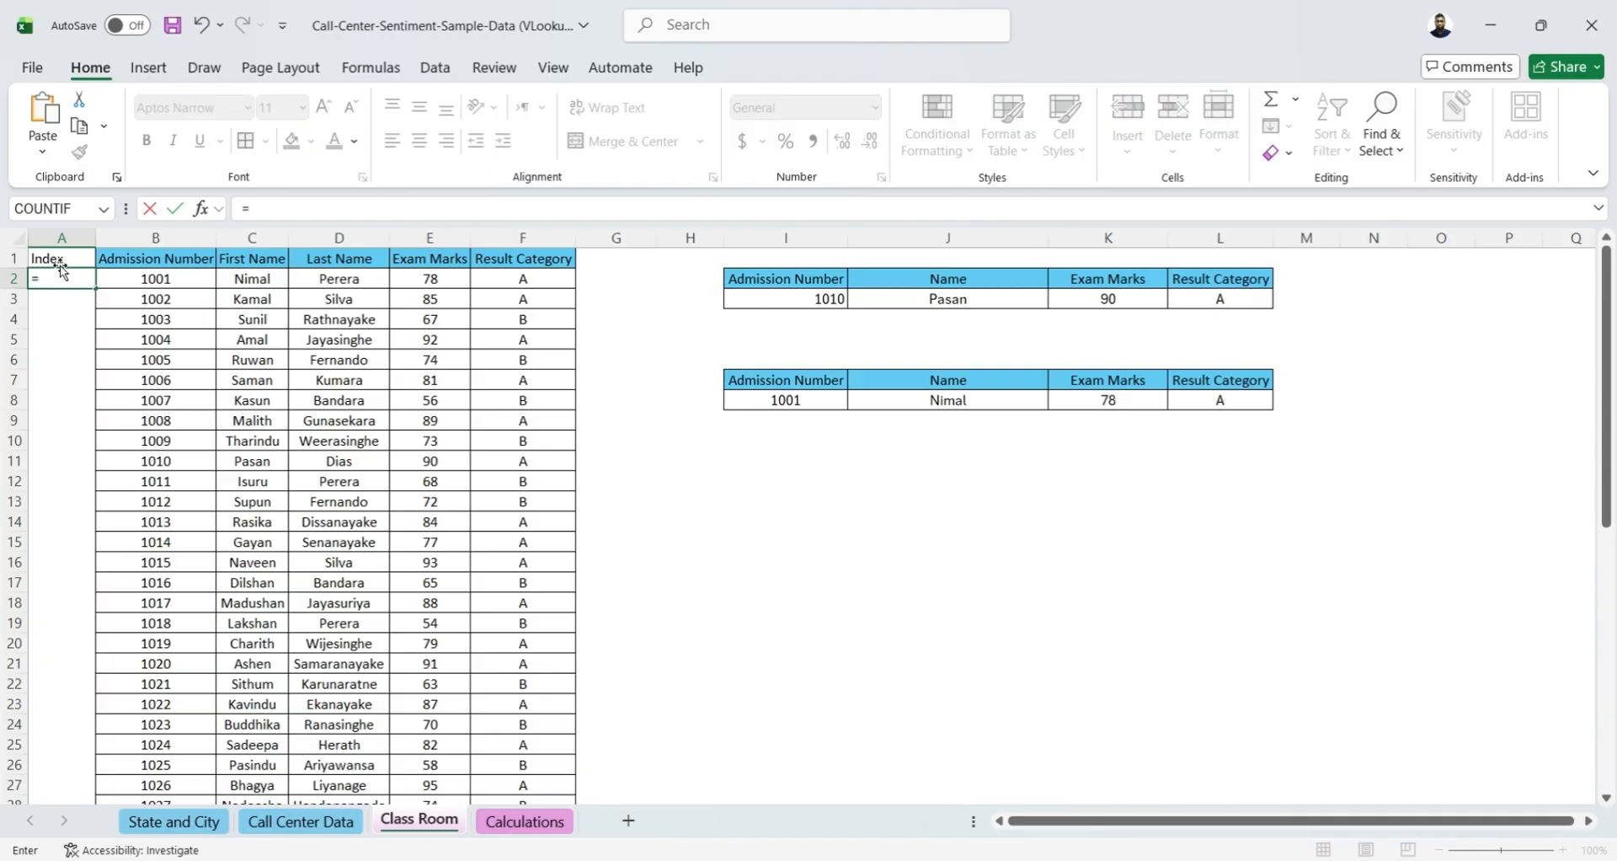
pyautogui.click(274, 278)
pyautogui.write('&')
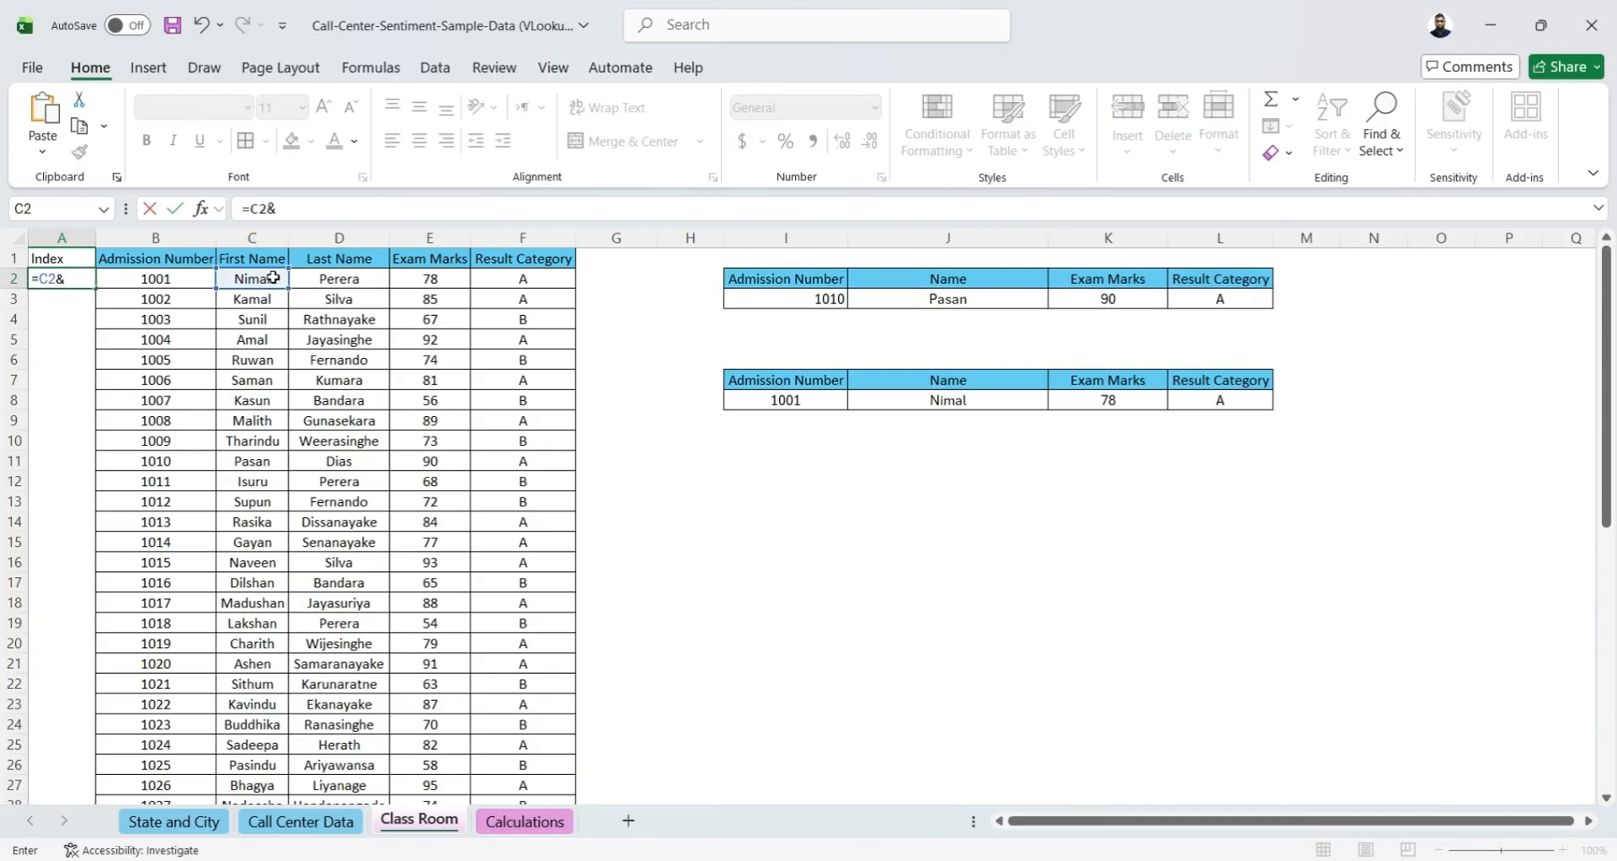
pyautogui.click(306, 278)
pyautogui.press('Tab')
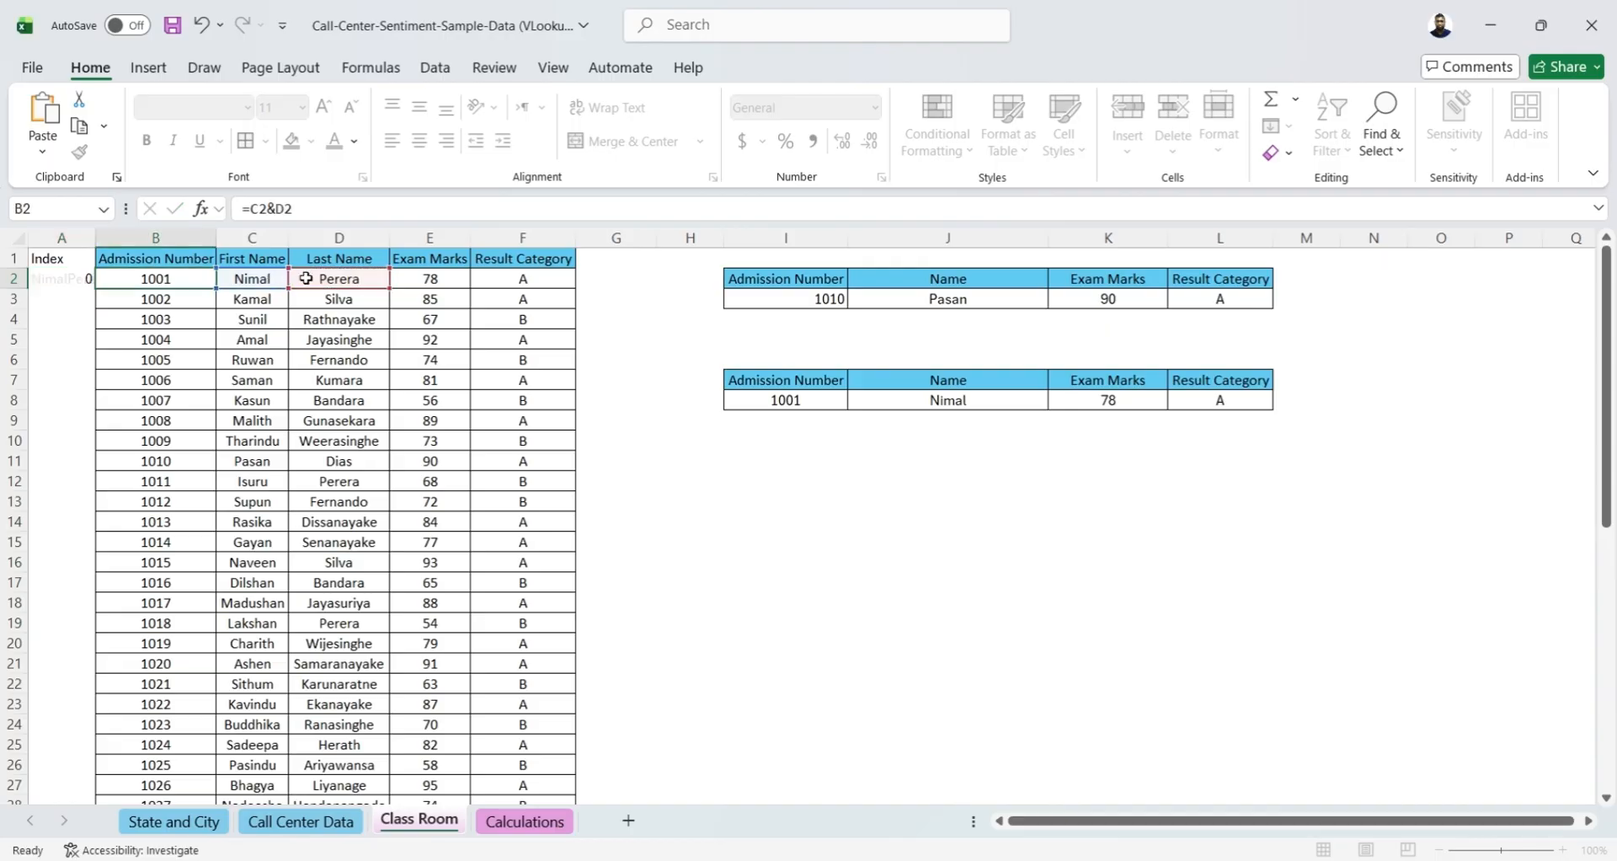
# Fill the A2 index formula down through A51, the last student row, and return to cell A1
pyautogui.hotkey('ctrl', 'Down')
pyautogui.press('Left')
pyautogui.hotkey('ctrl', 'shift', 'Up')
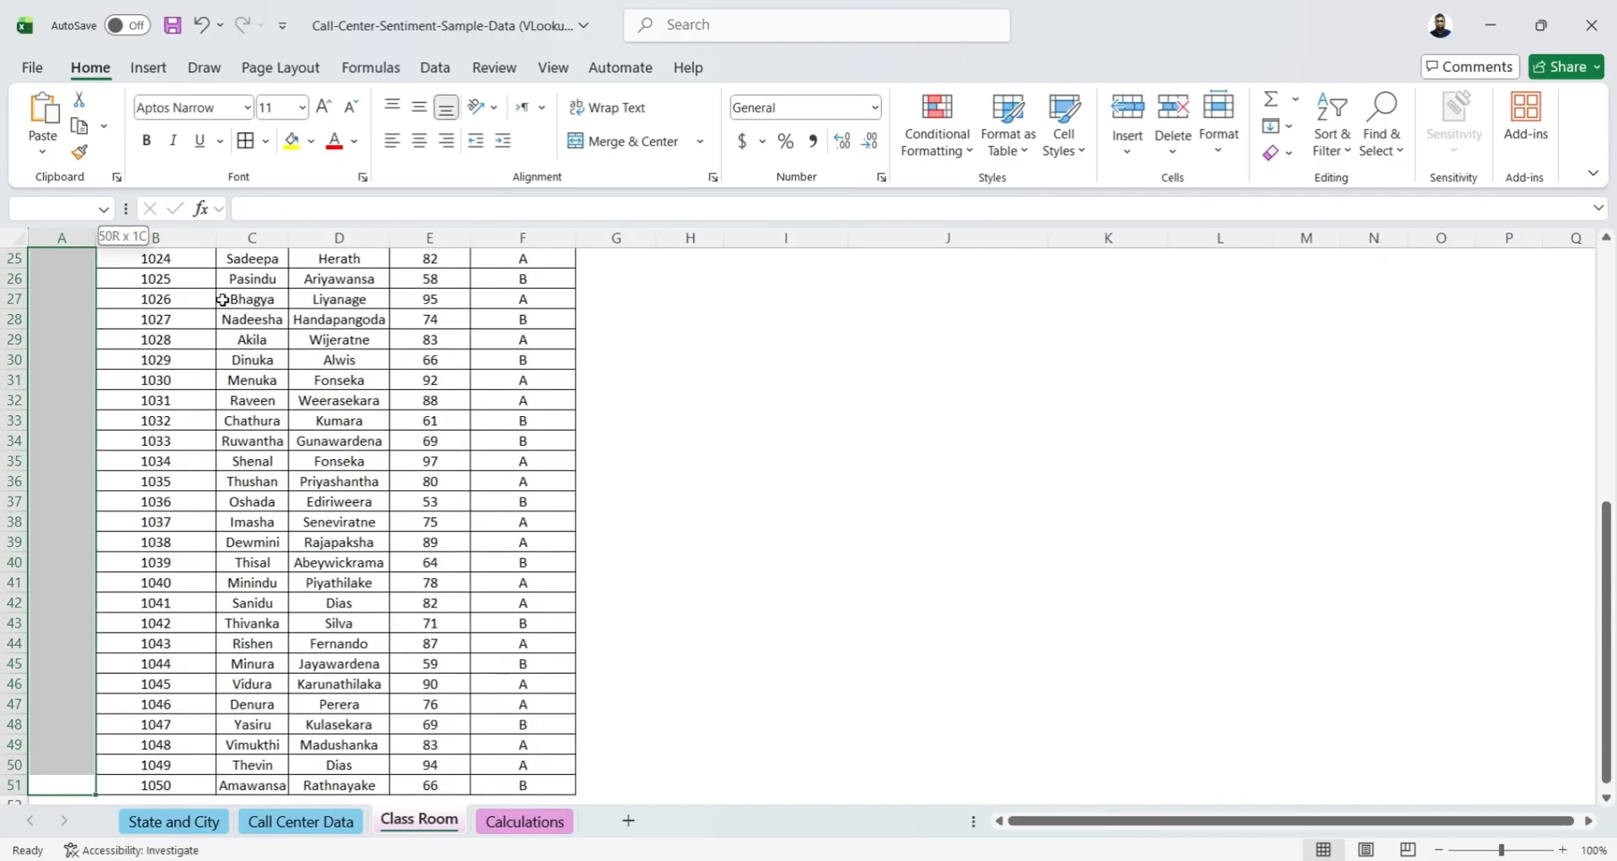
pyautogui.hotkey('ctrl', 'd')
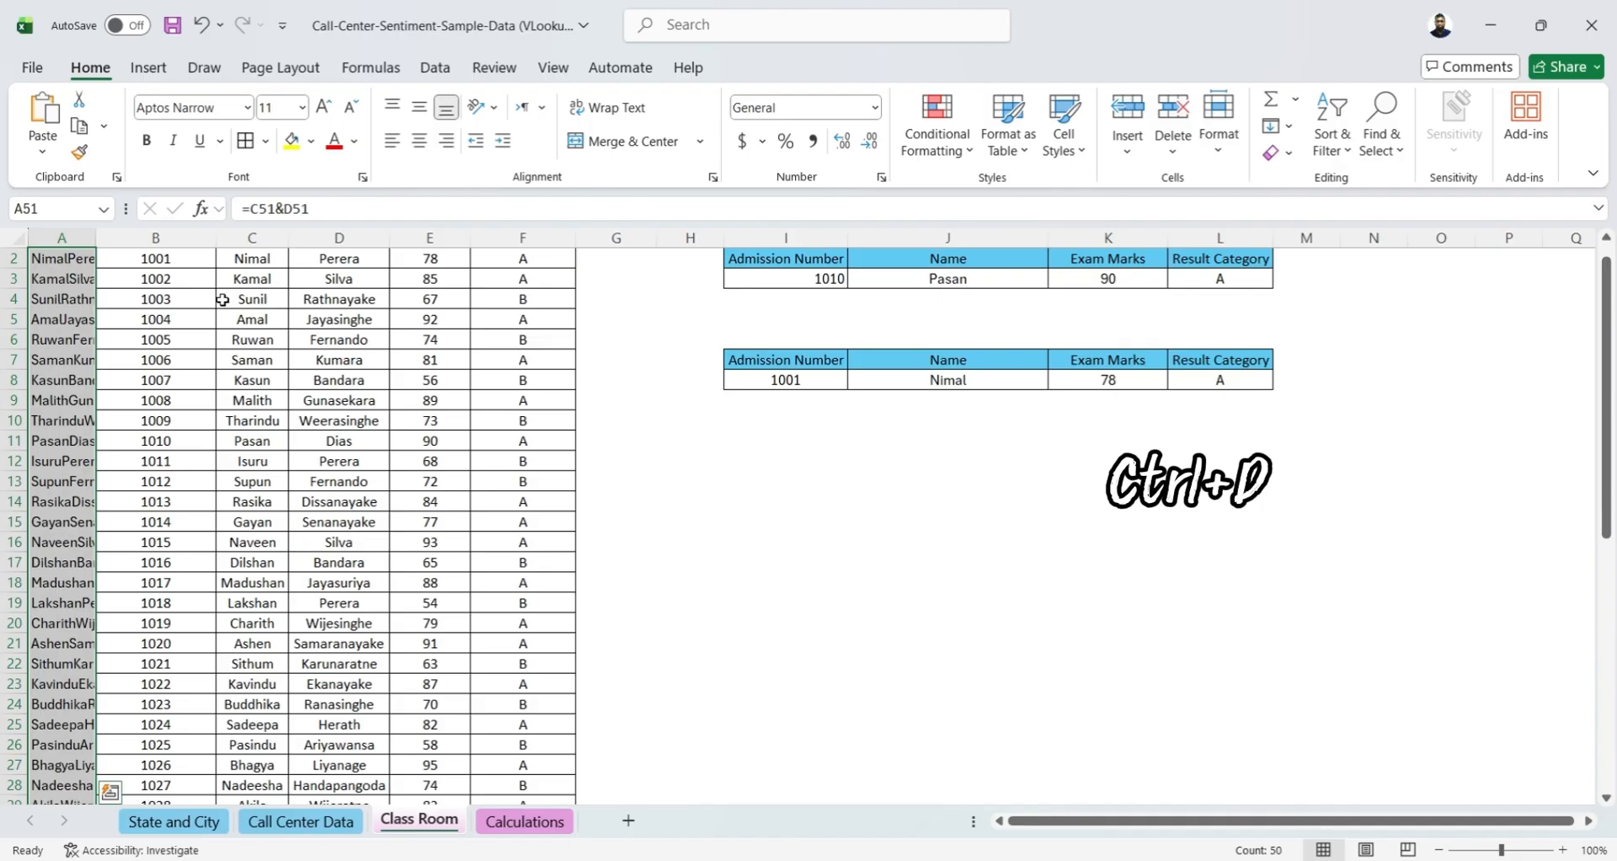
pyautogui.hotkey('ctrl', 'Home')
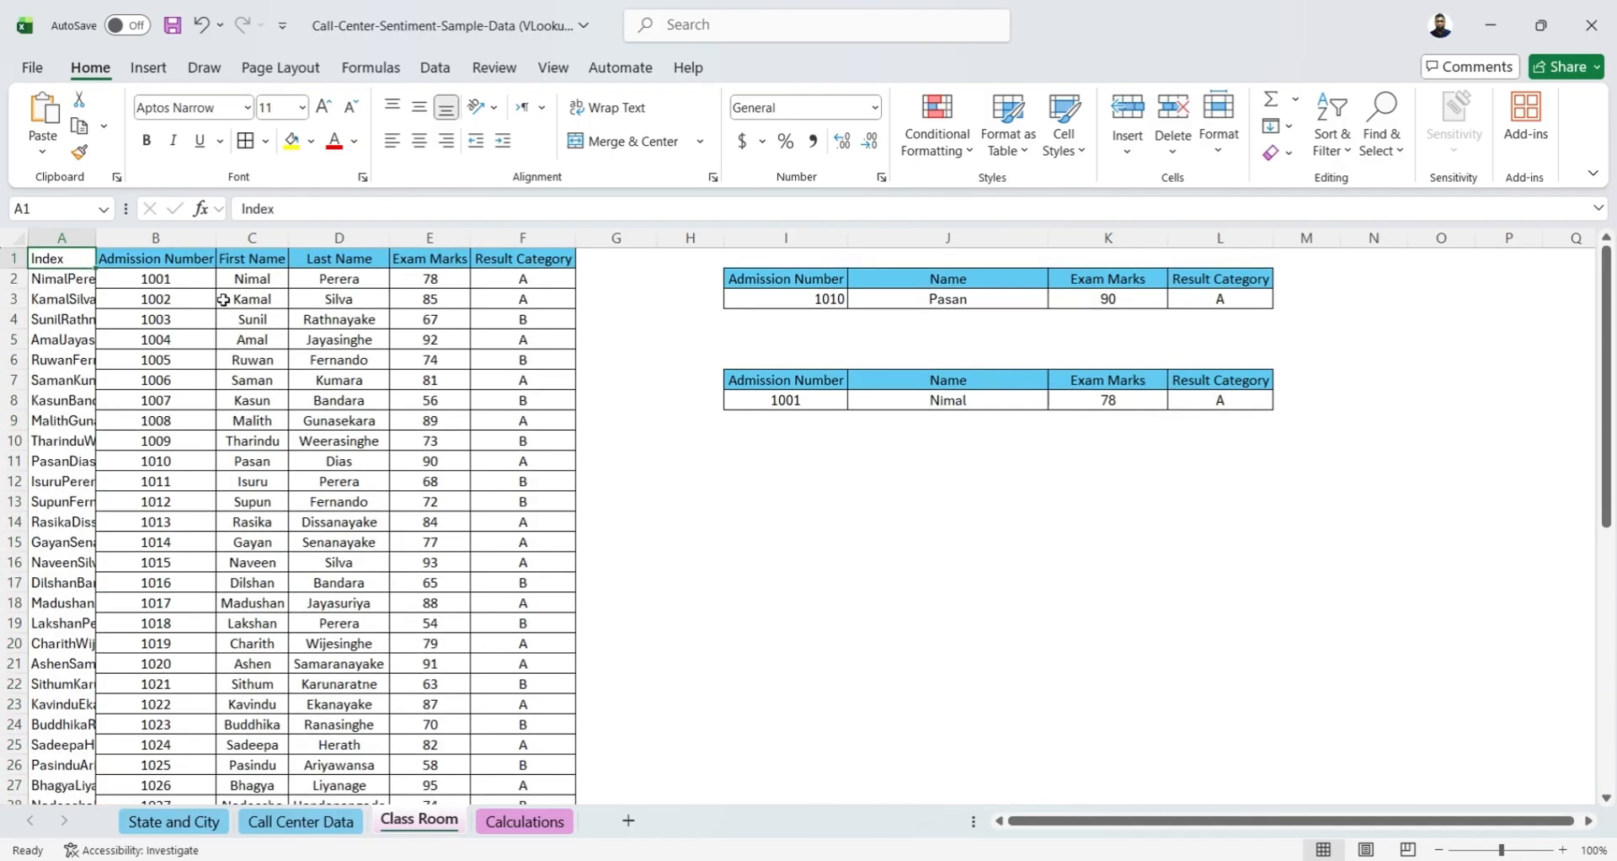
# Start a VLOOKUP formula in O7 of the Calculations sheet with index cell L7 as the lookup value
pyautogui.click(522, 821)
pyautogui.click(1213, 381)
pyautogui.write('=')
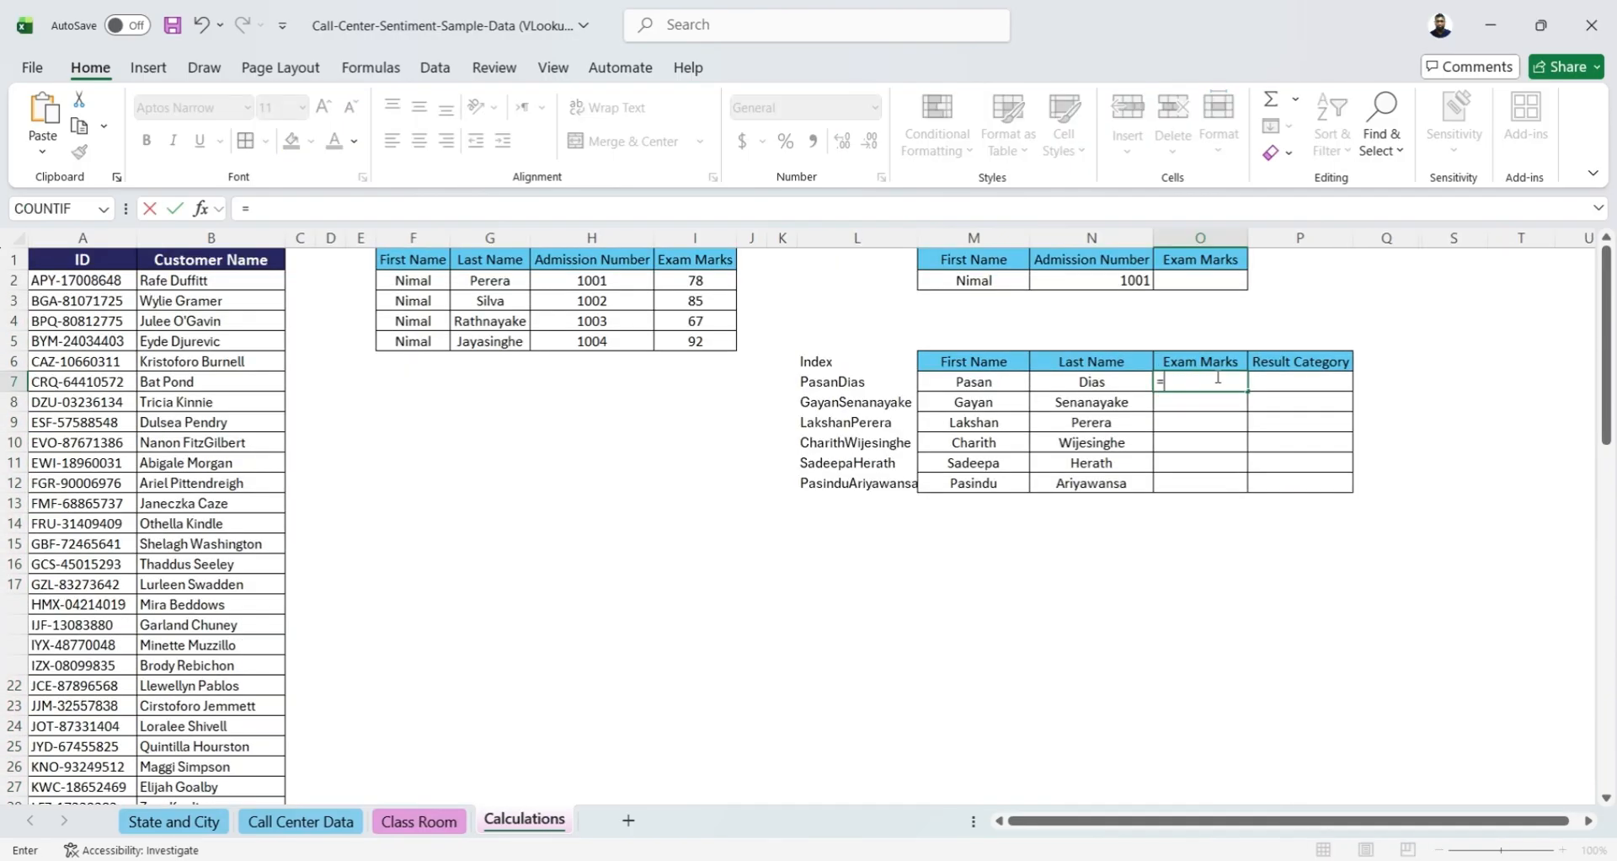
pyautogui.write('VL')
pyautogui.press('Tab')
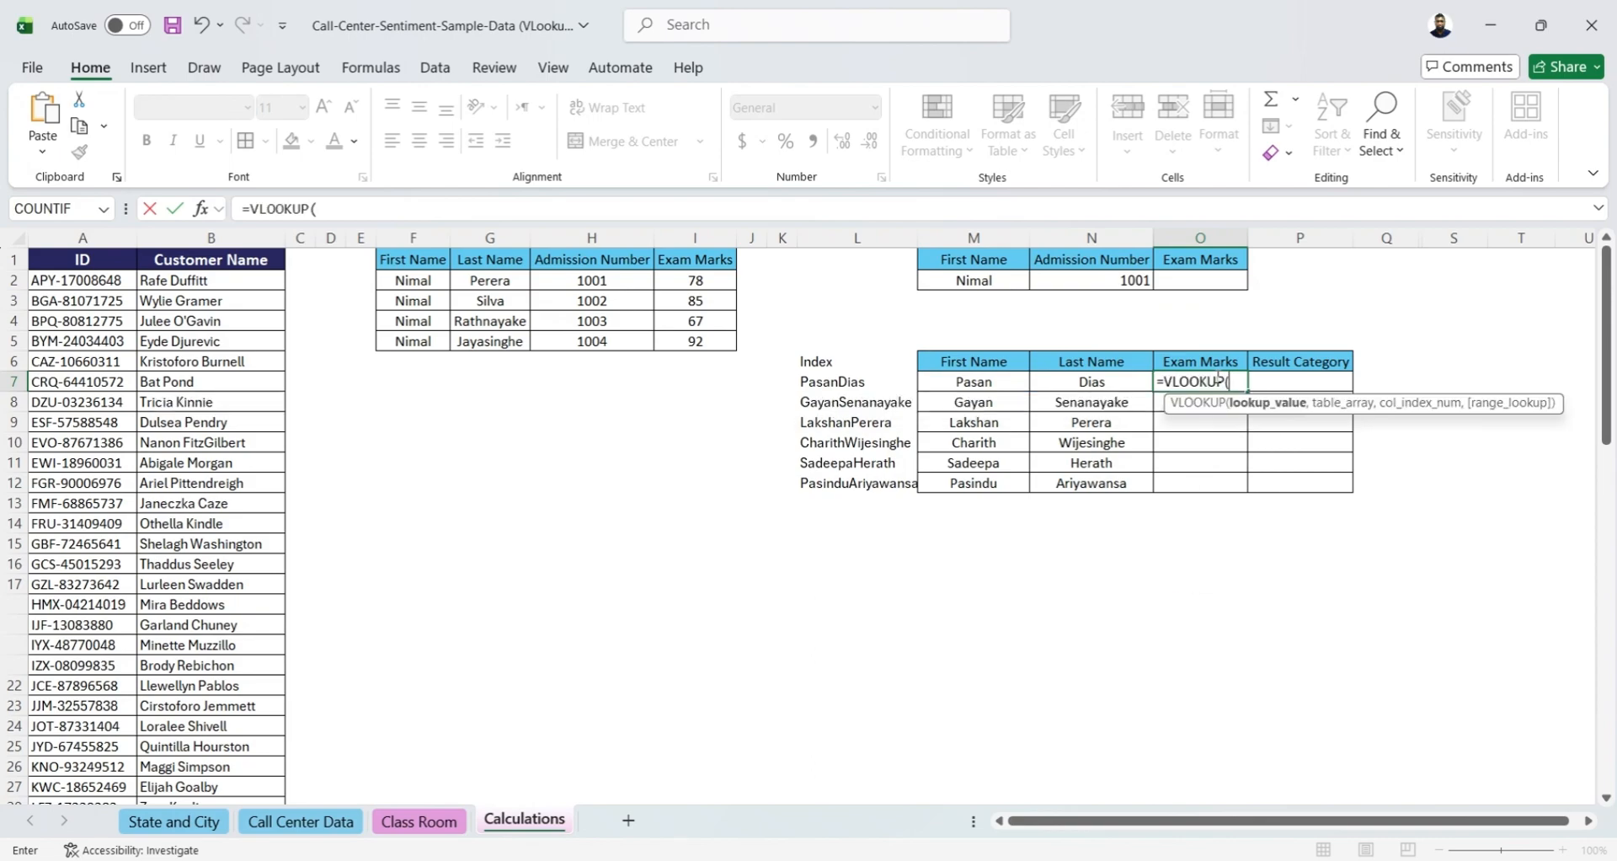
pyautogui.click(834, 380)
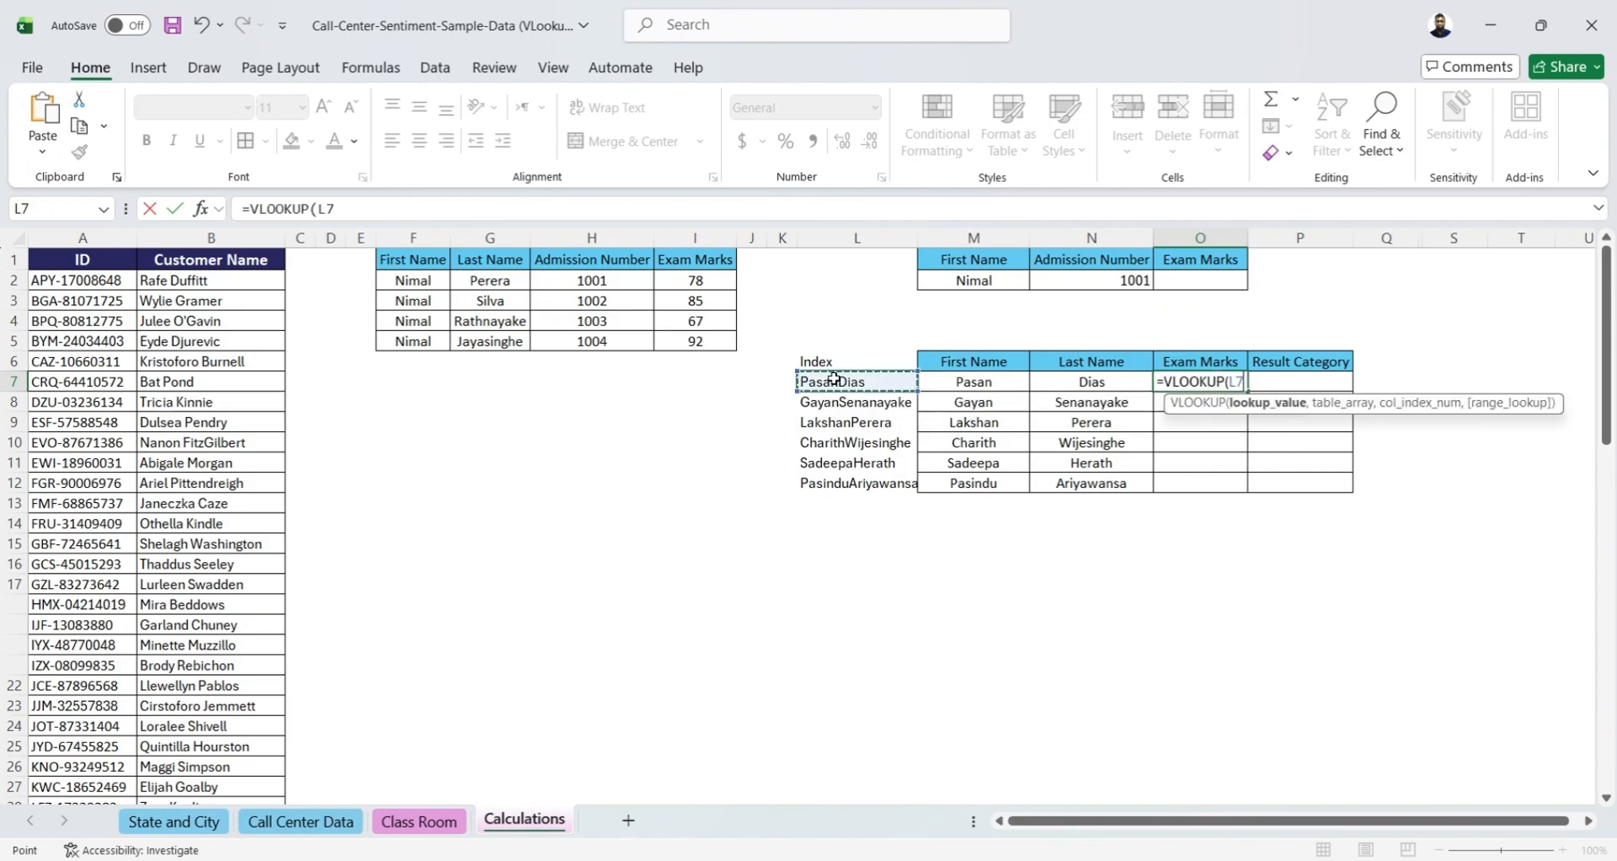
pyautogui.write(',')
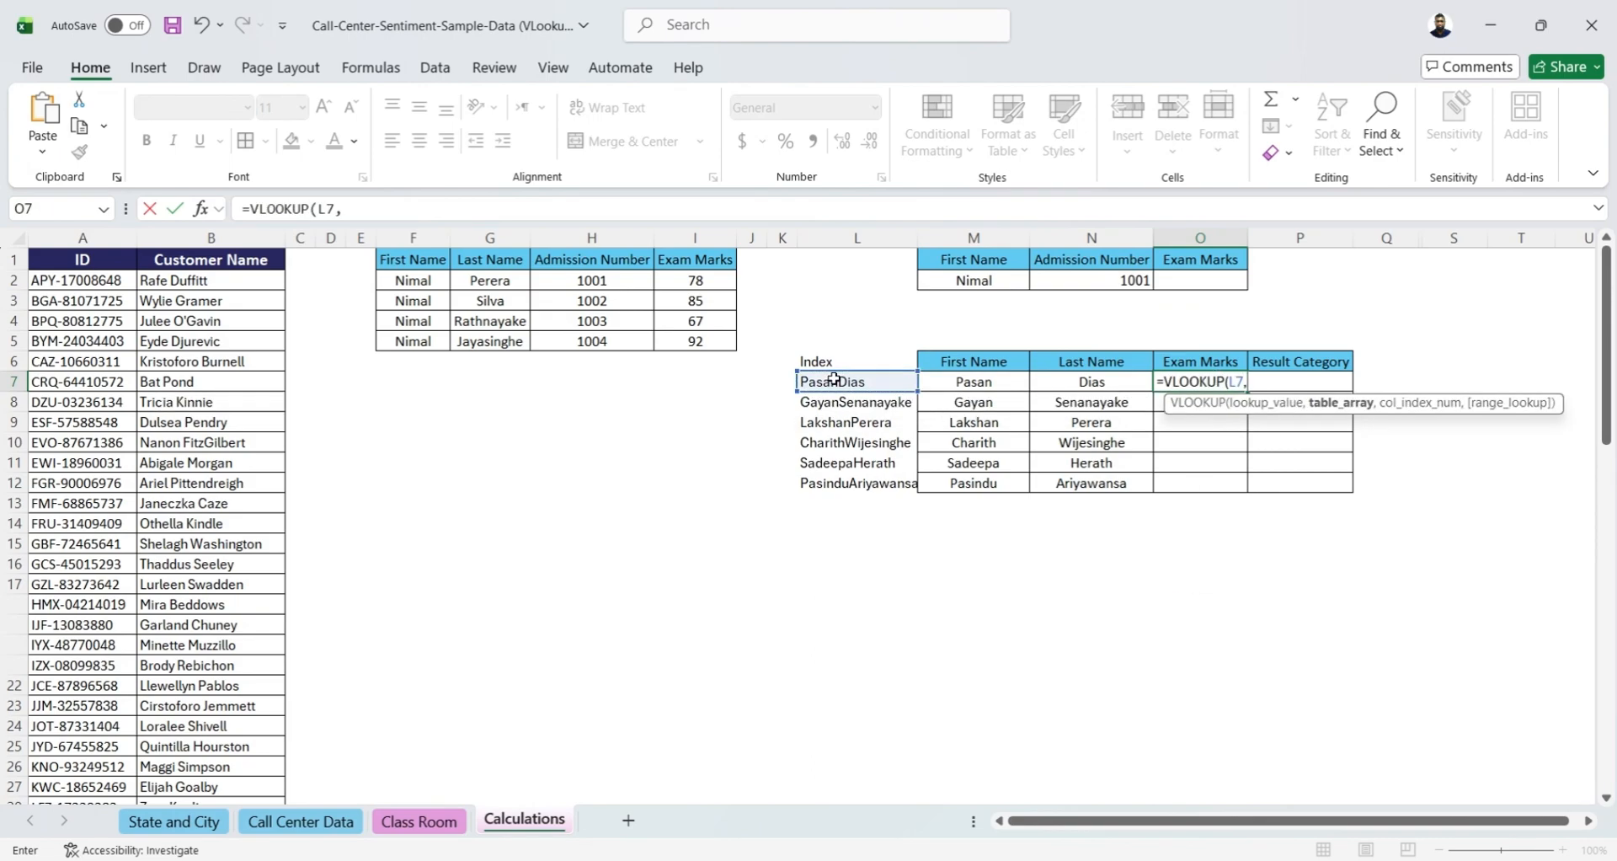
# Complete the O7 VLOOKUP with table array 'Class Room'!A:F, column index 5 and range lookup 0
pyautogui.click(388, 828)
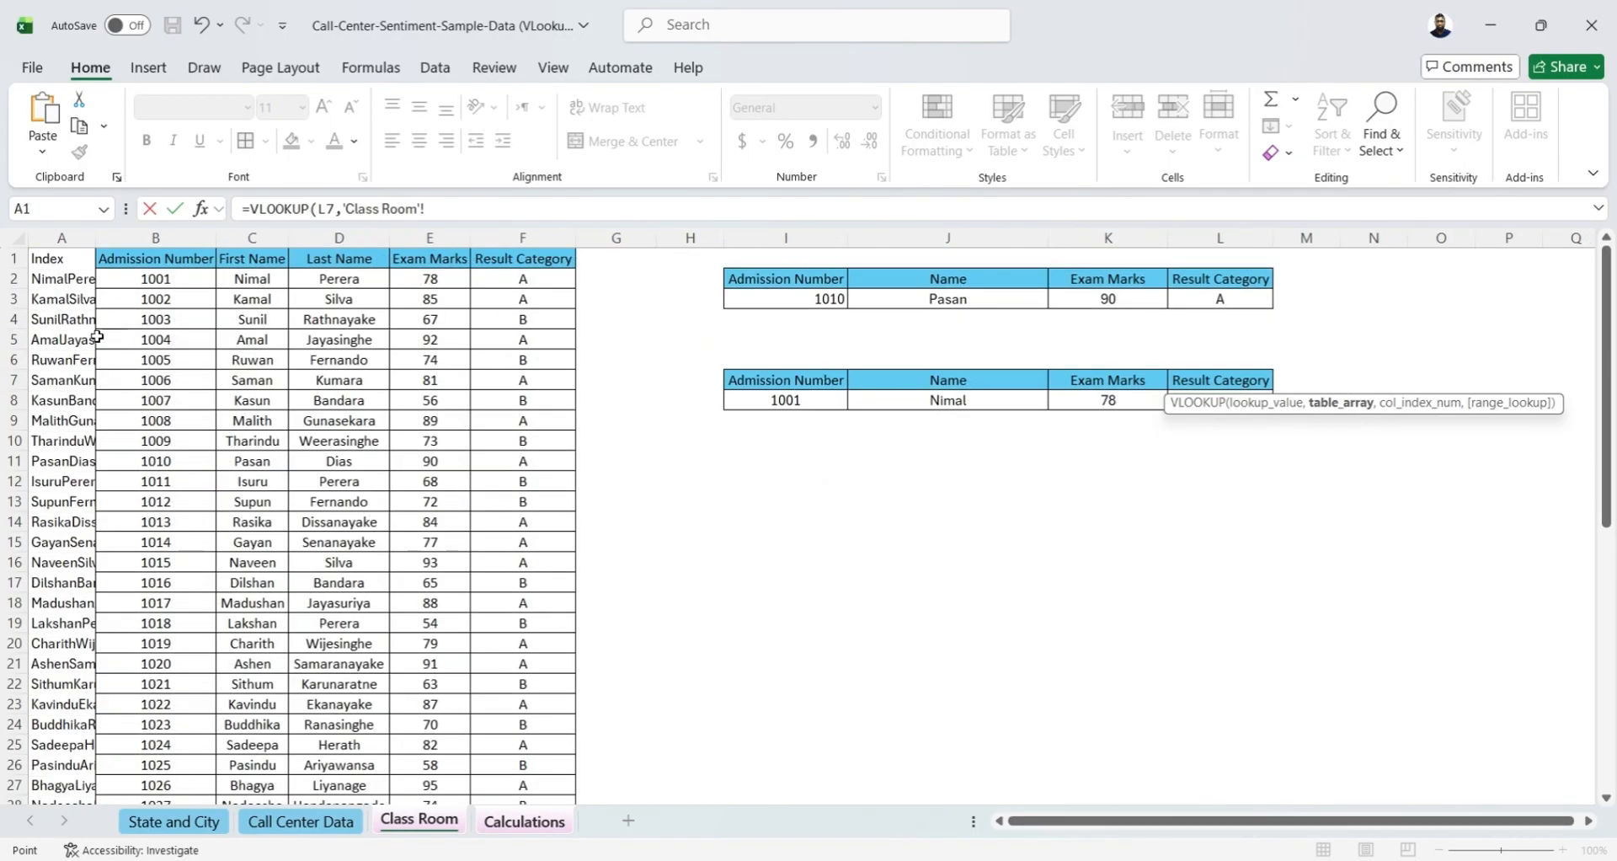
pyautogui.moveTo(67, 238); pyautogui.dragTo(529, 244)
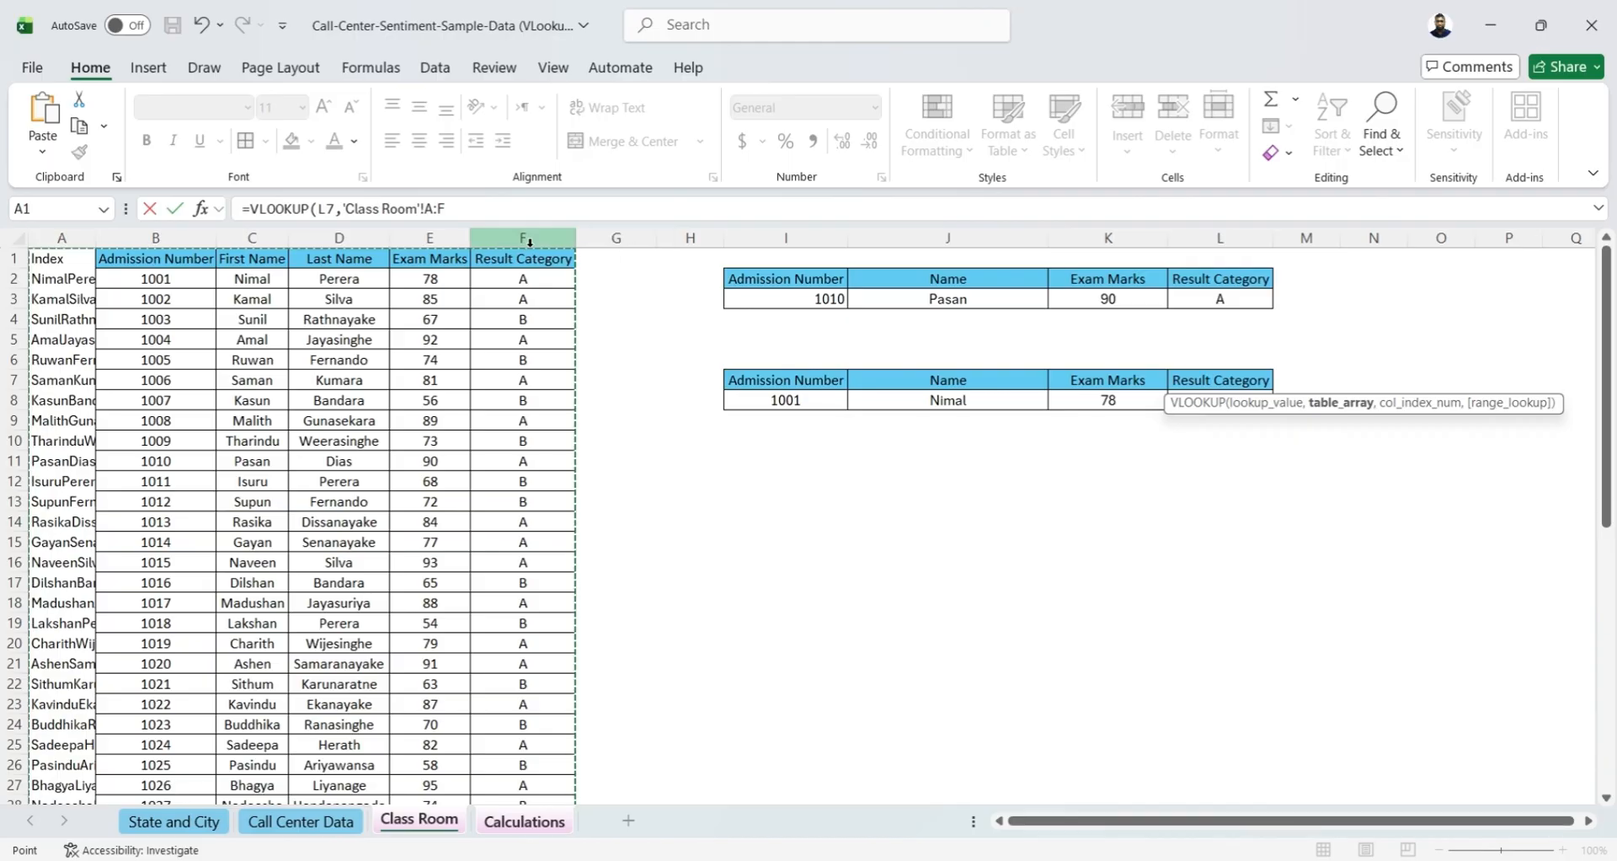
pyautogui.write(',5')
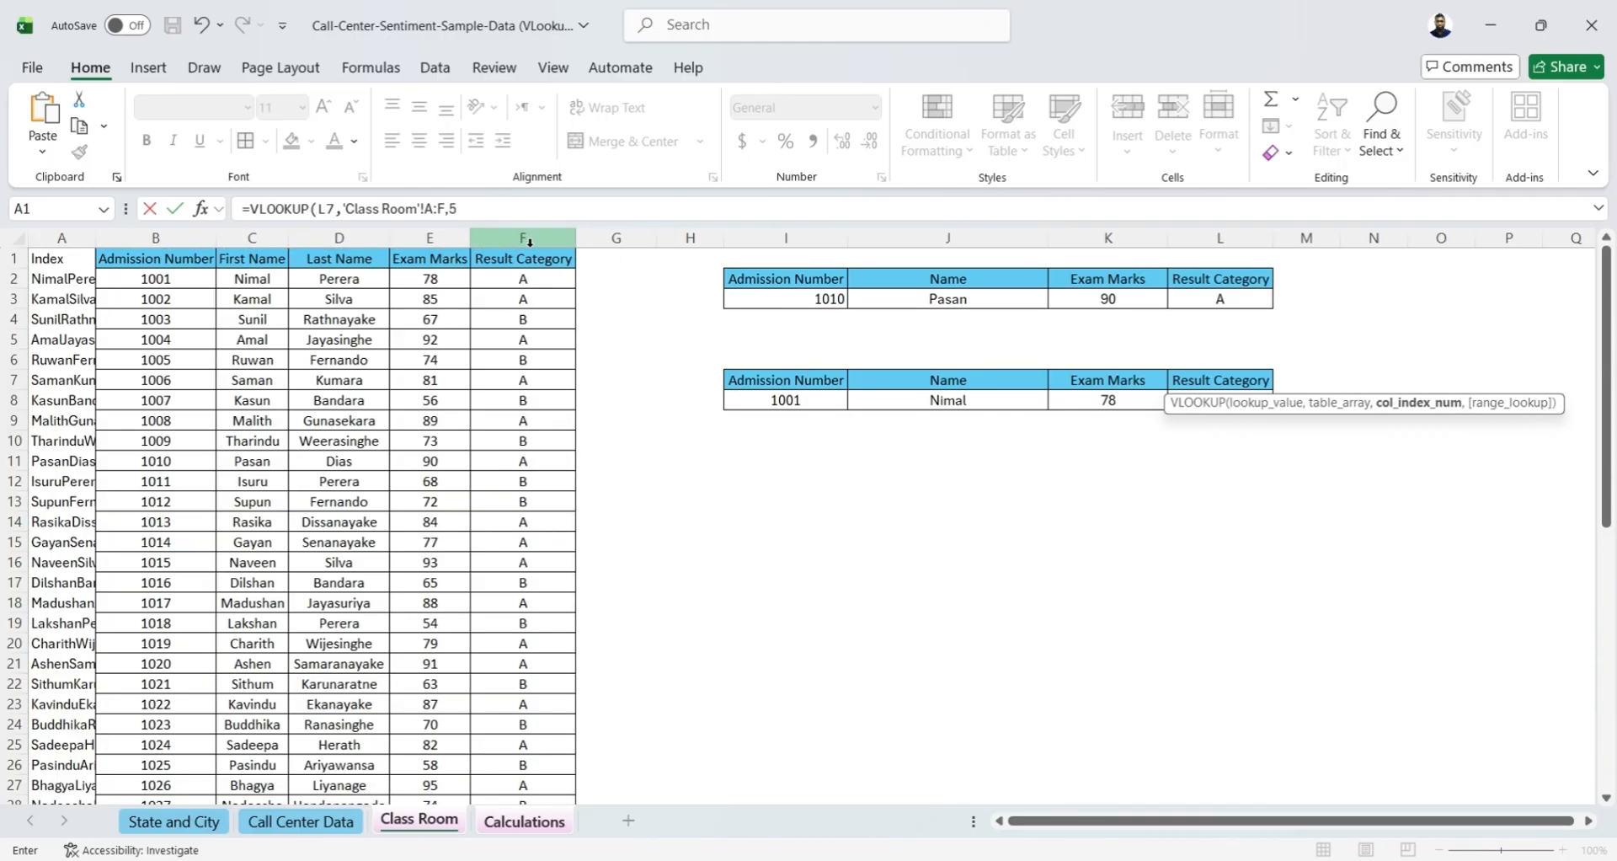
pyautogui.write(',0')
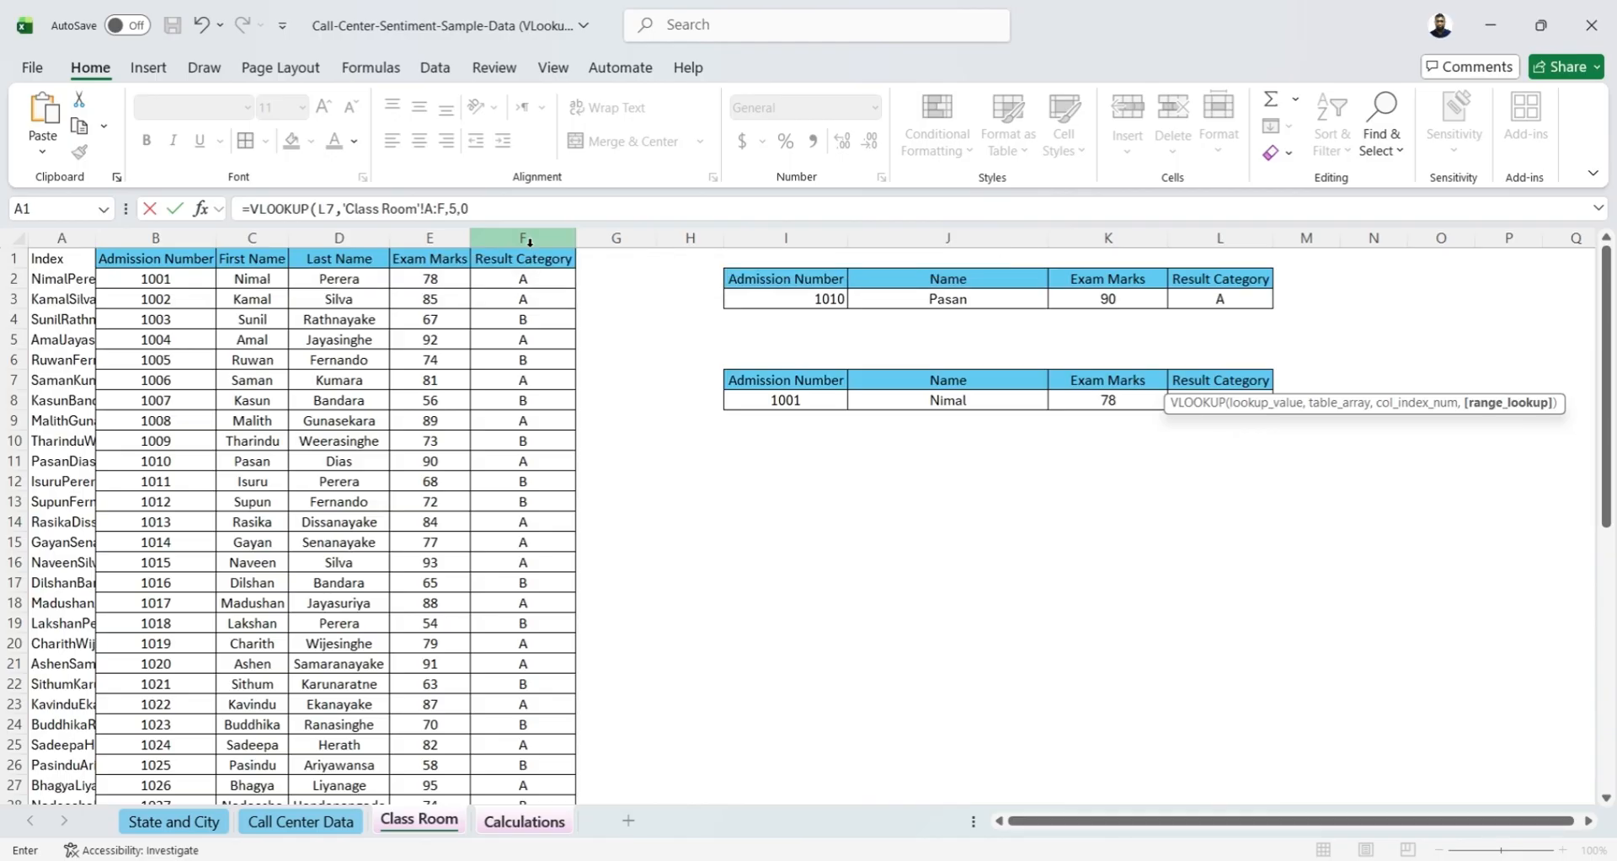
pyautogui.write(')')
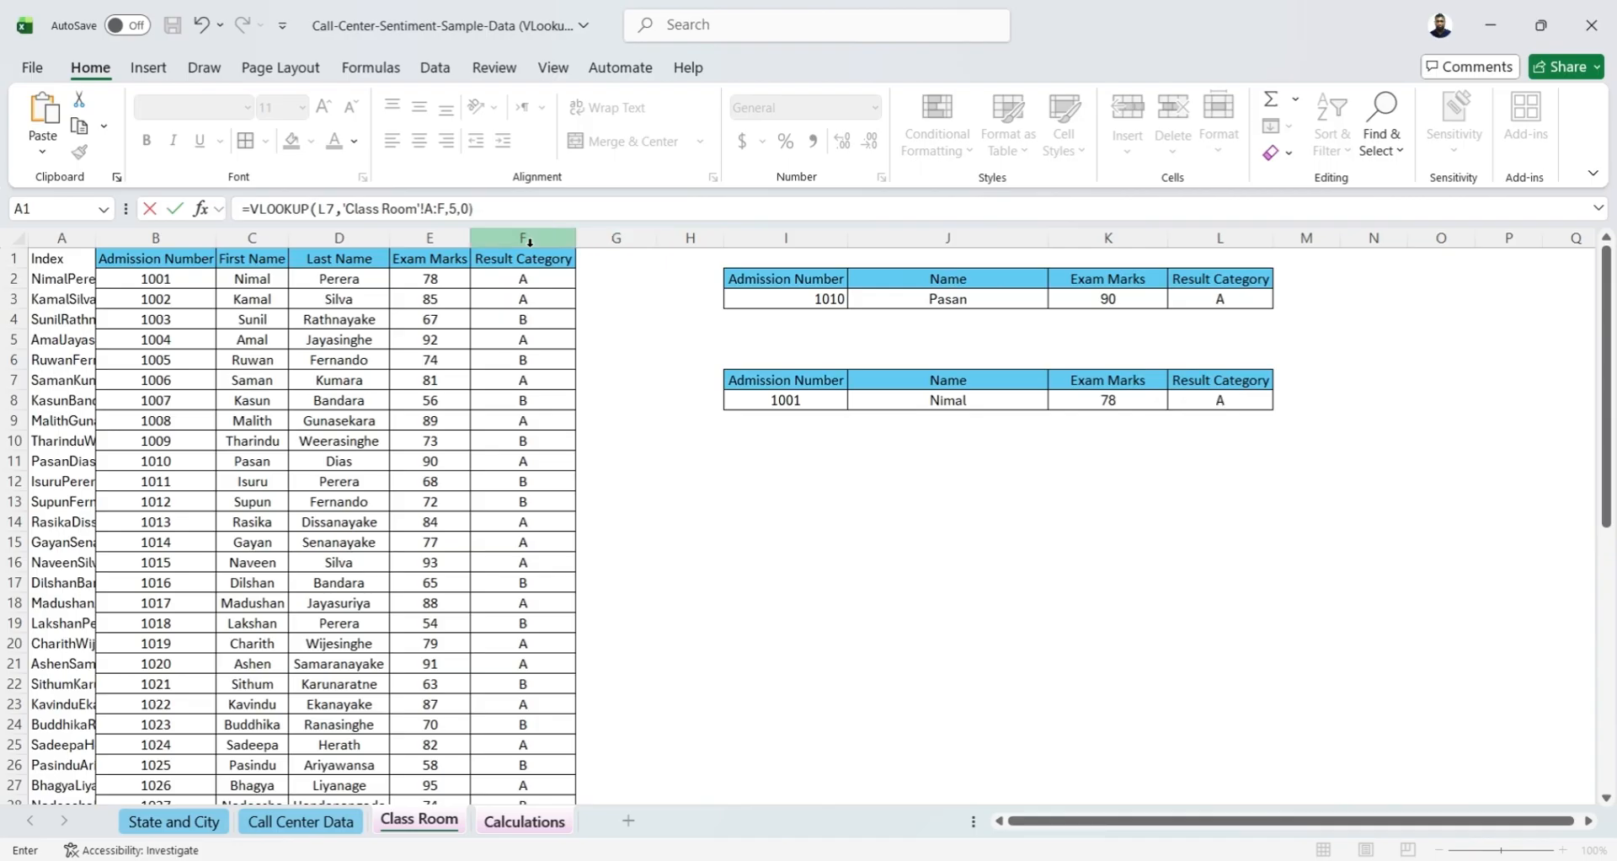
pyautogui.press('Tab')
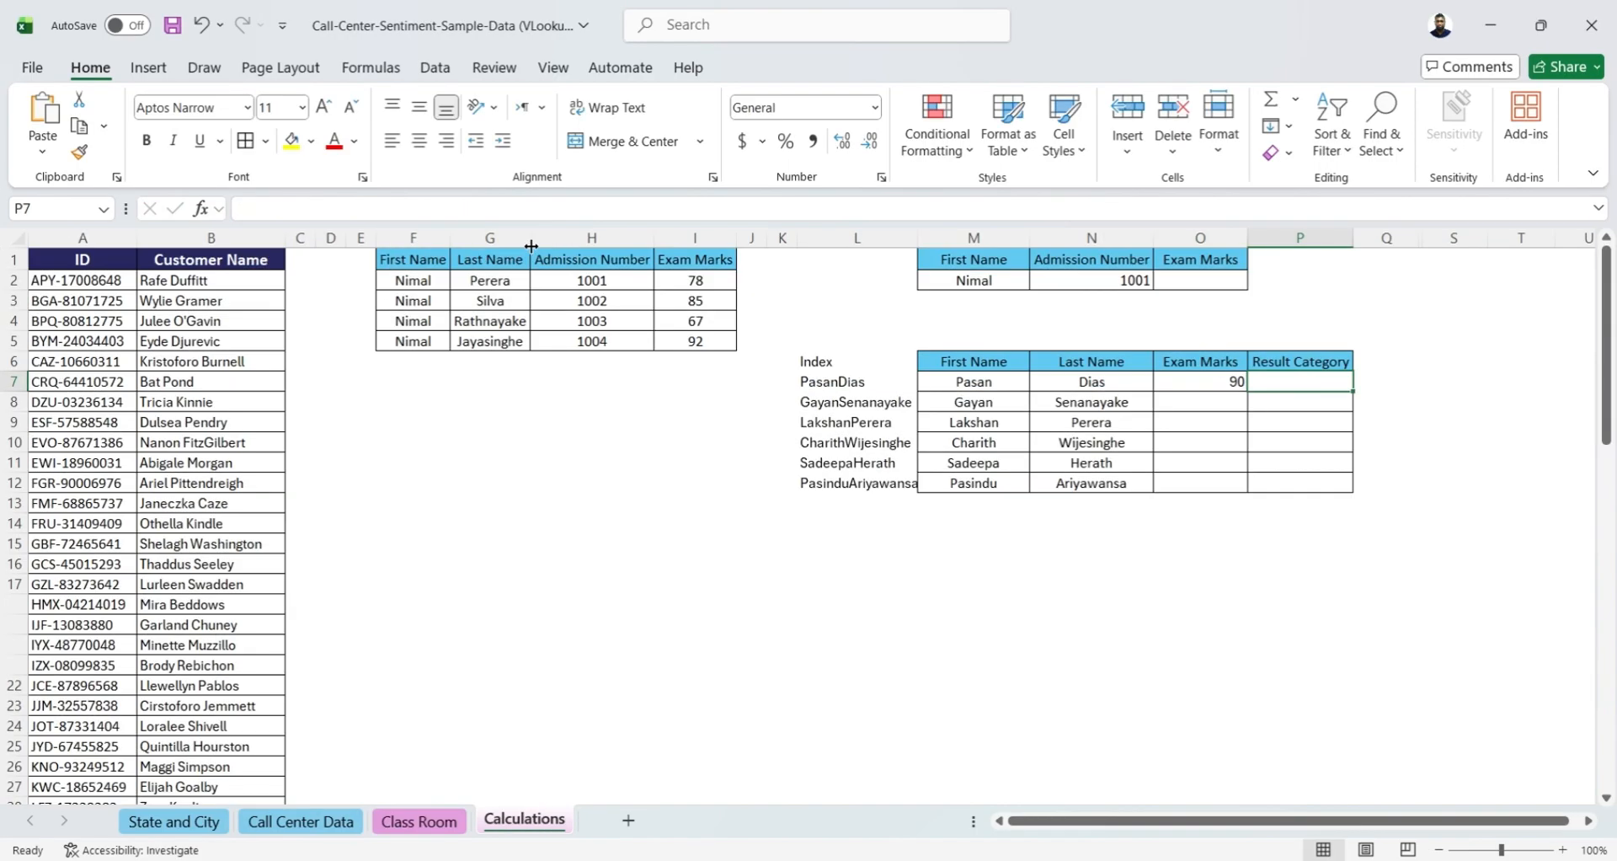
# Copy the O7 VLOOKUP formula into P7 and change its column index to 6 for the result category
pyautogui.click(1235, 382)
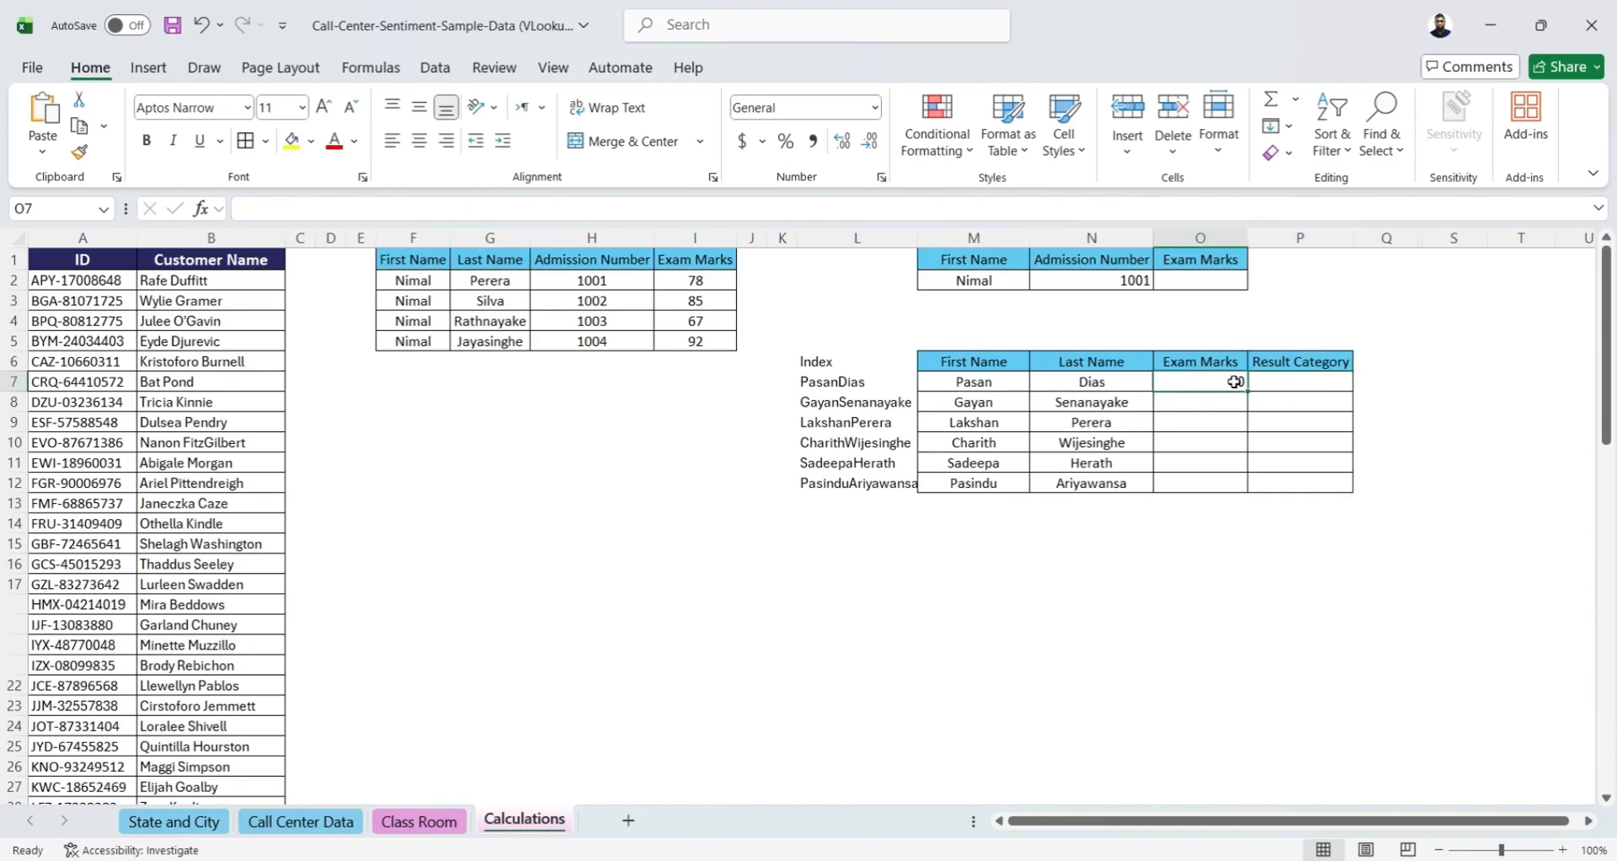
pyautogui.click(556, 210)
pyautogui.press('Tab')
pyautogui.press('Tab')
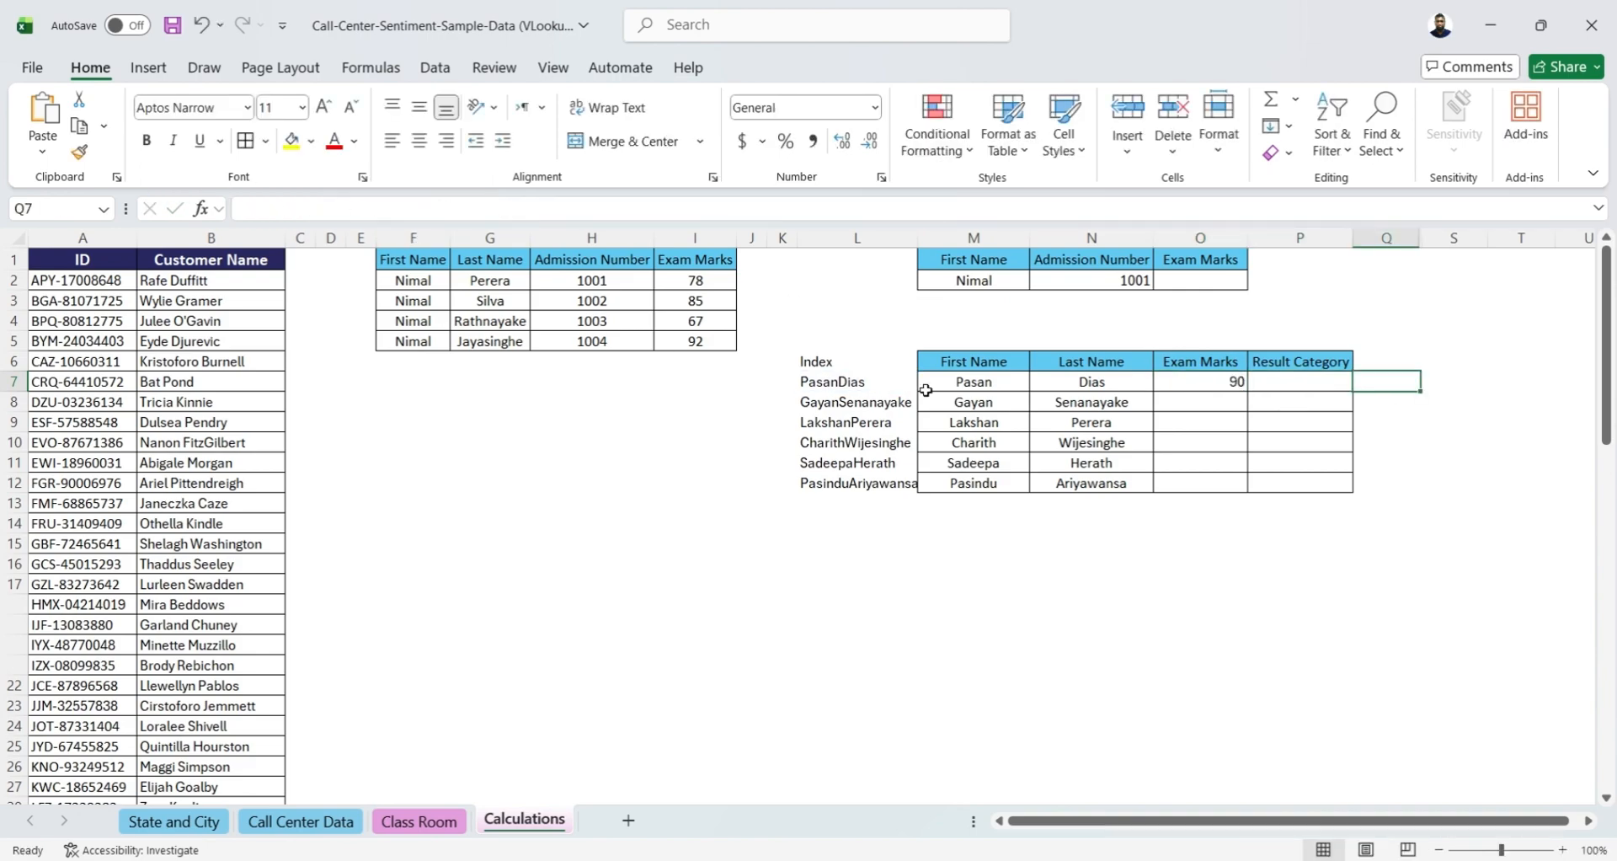
pyautogui.click(1332, 378)
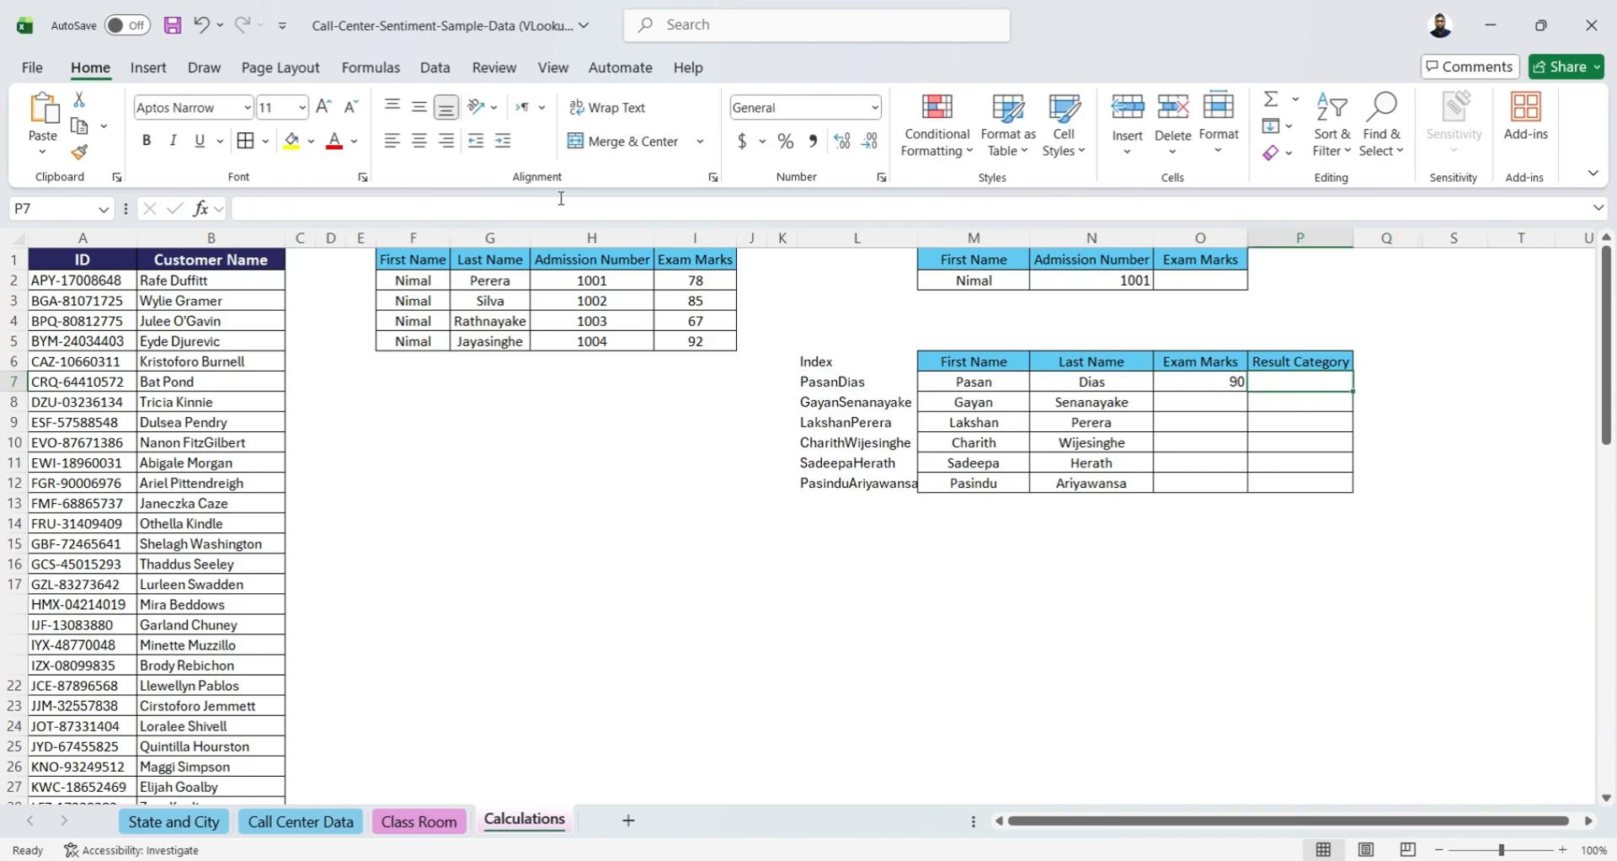
pyautogui.click(561, 208)
pyautogui.hotkey('ctrl', 'v')
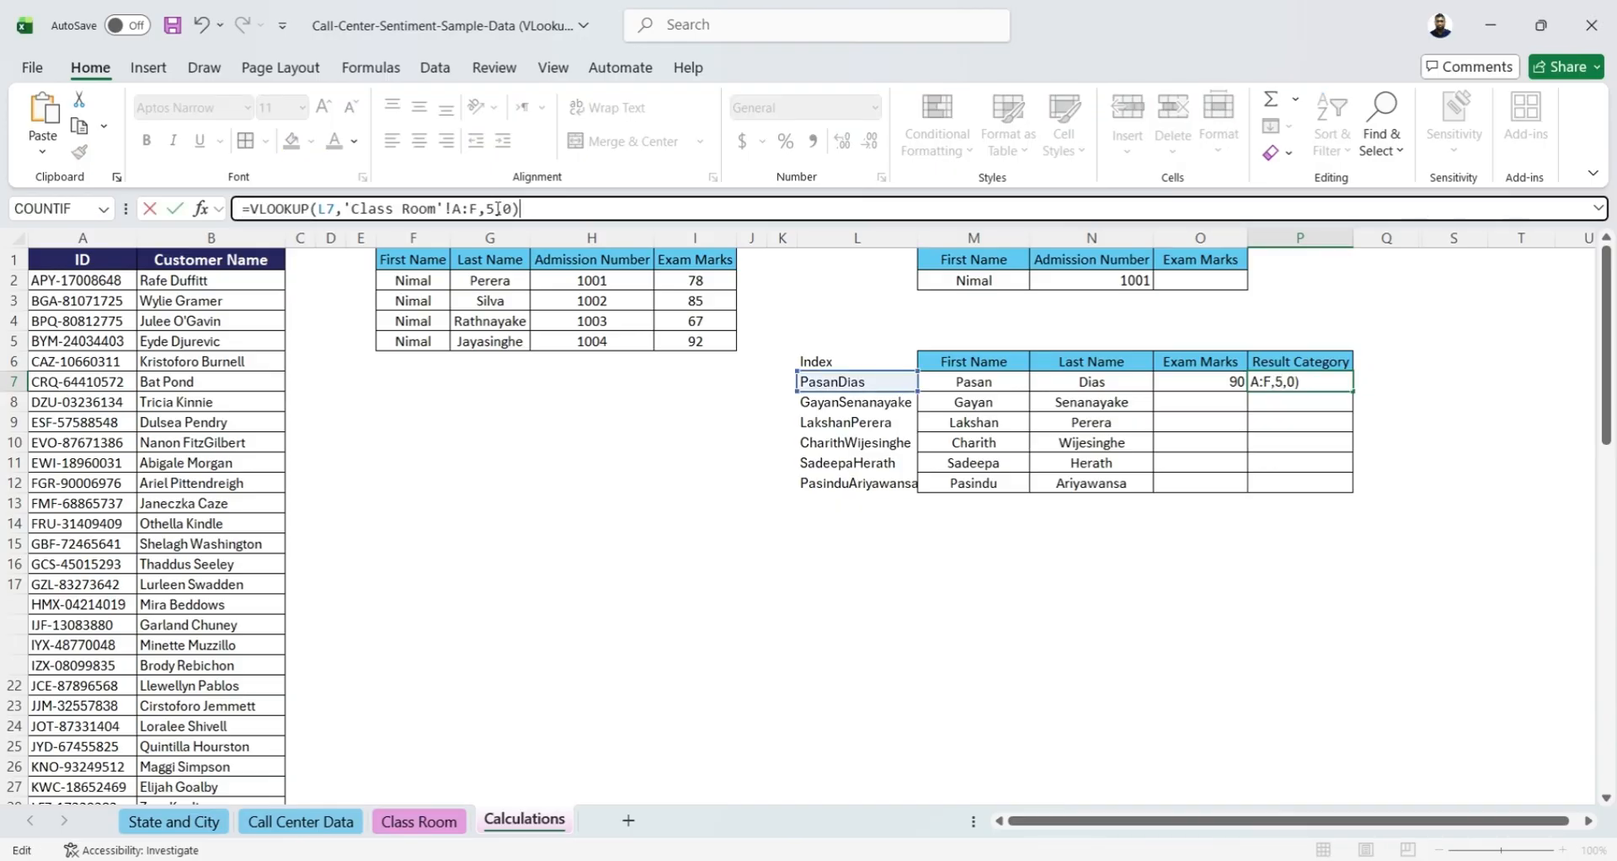
pyautogui.click(498, 208)
pyautogui.press('BackSpace')
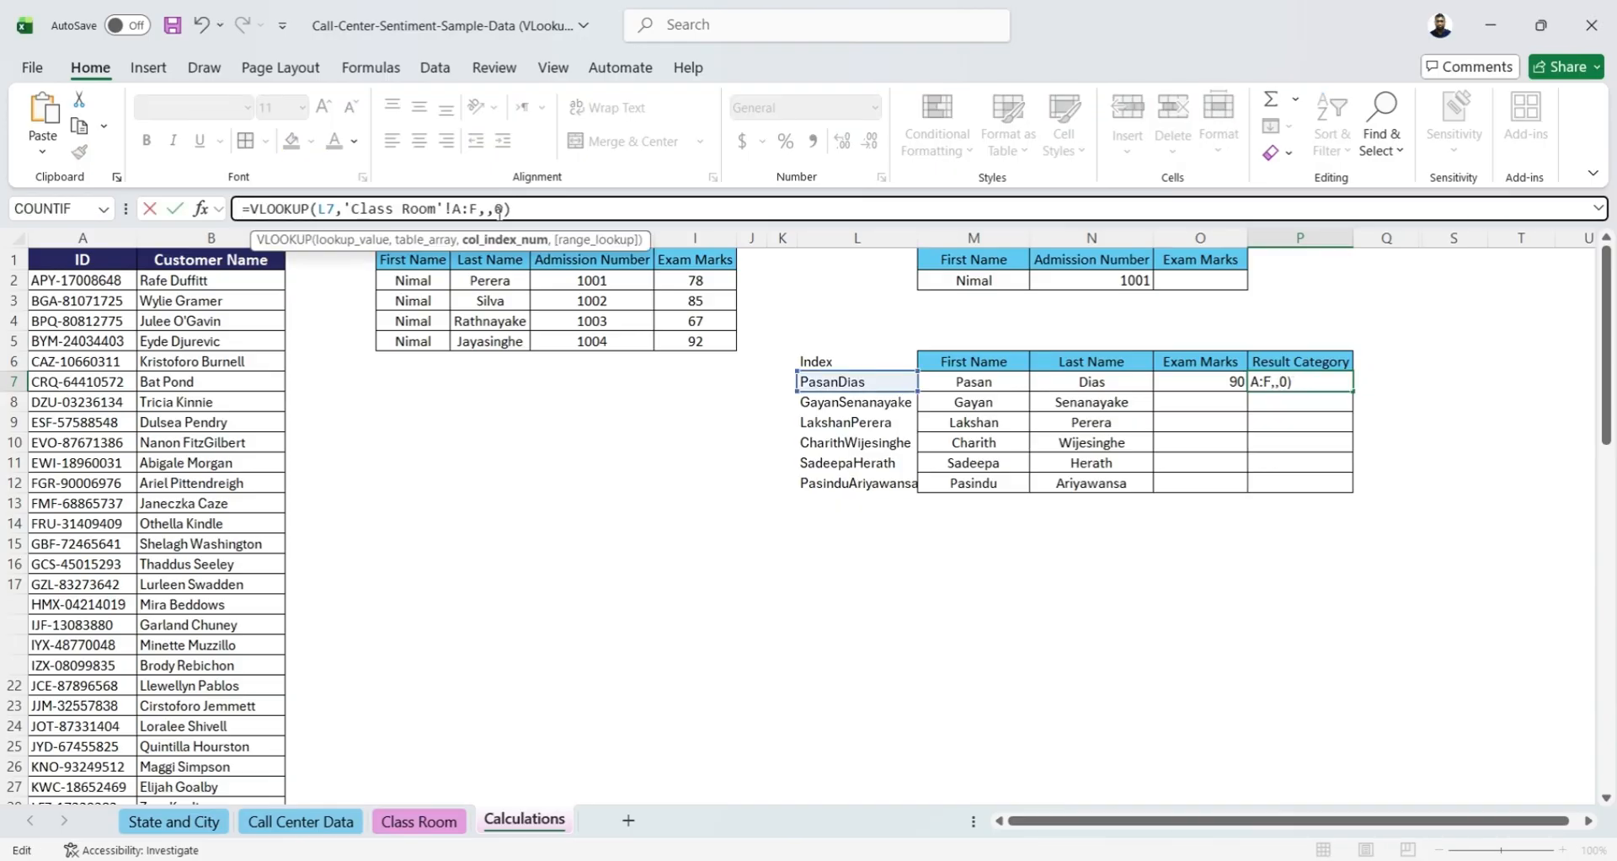
pyautogui.write('6')
pyautogui.press('Return')
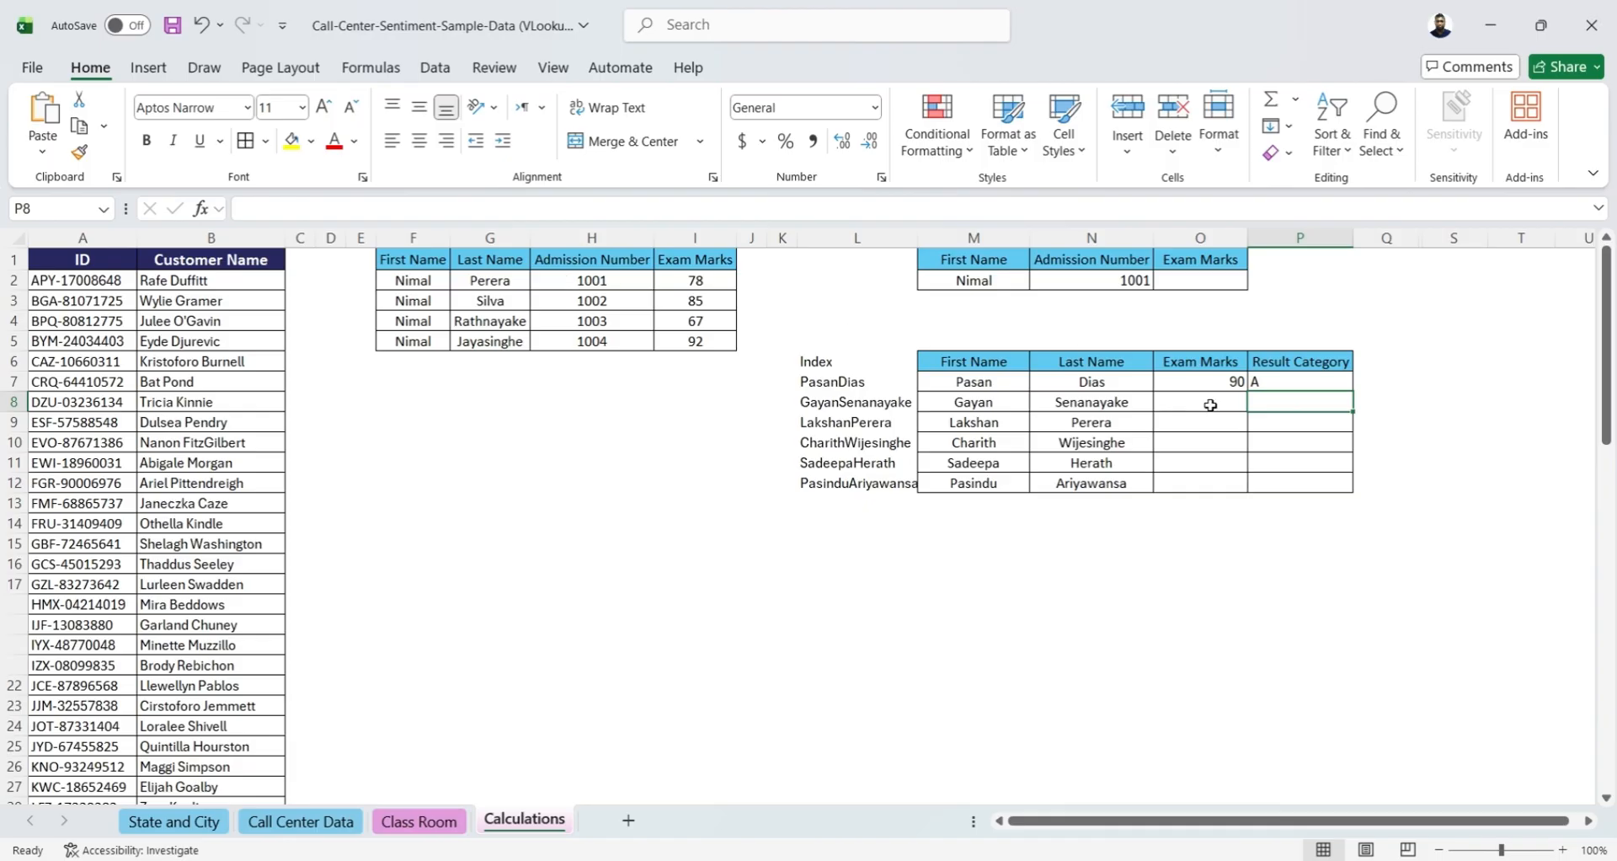
# Fill the O7:P7 lookup formulas down through row 12 of the Calculations sheet
pyautogui.moveTo(1204, 381); pyautogui.dragTo(1326, 491)
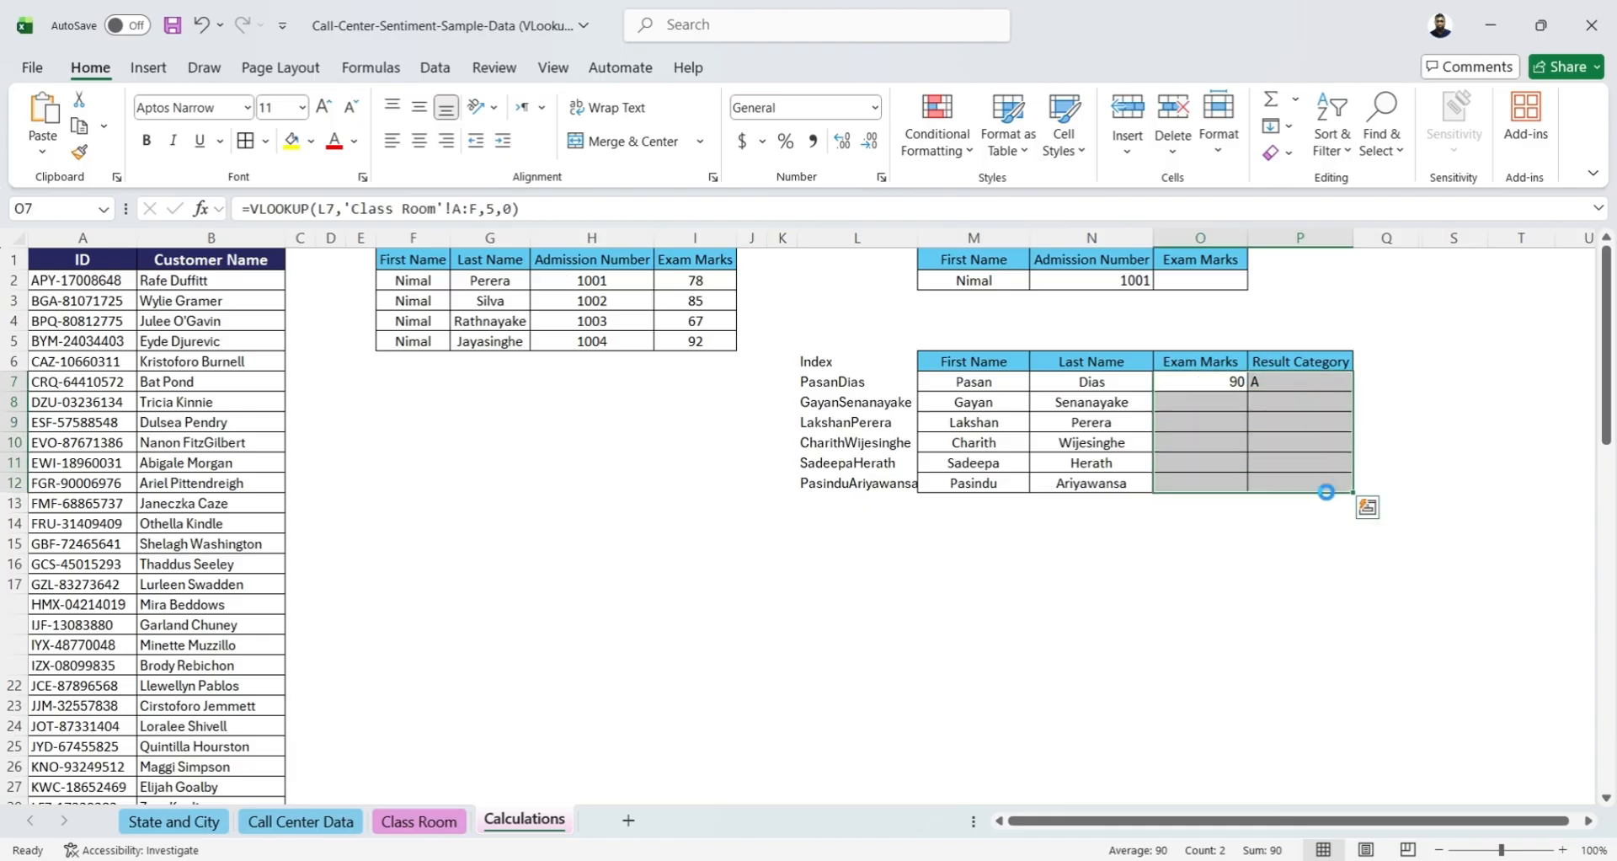
pyautogui.hotkey('ctrl', 'd')
pyautogui.click(1149, 581)
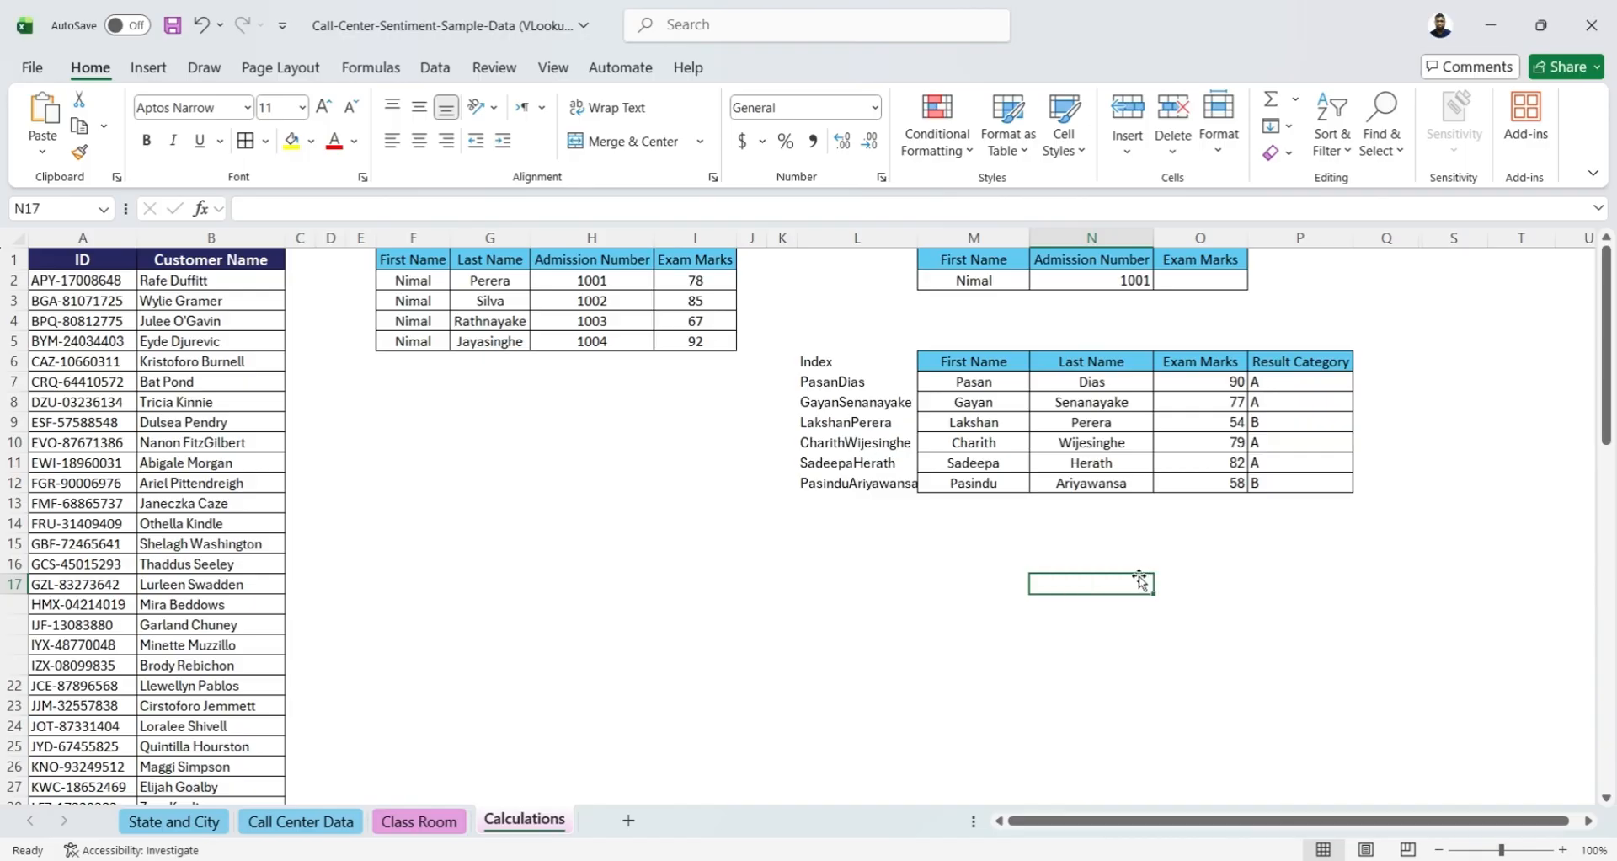
# Copy the I7:L8 lookup table on the Class Room sheet to I12 and clear its J13:L13 result cells
pyautogui.hotkey('ctrl', 'pageup')
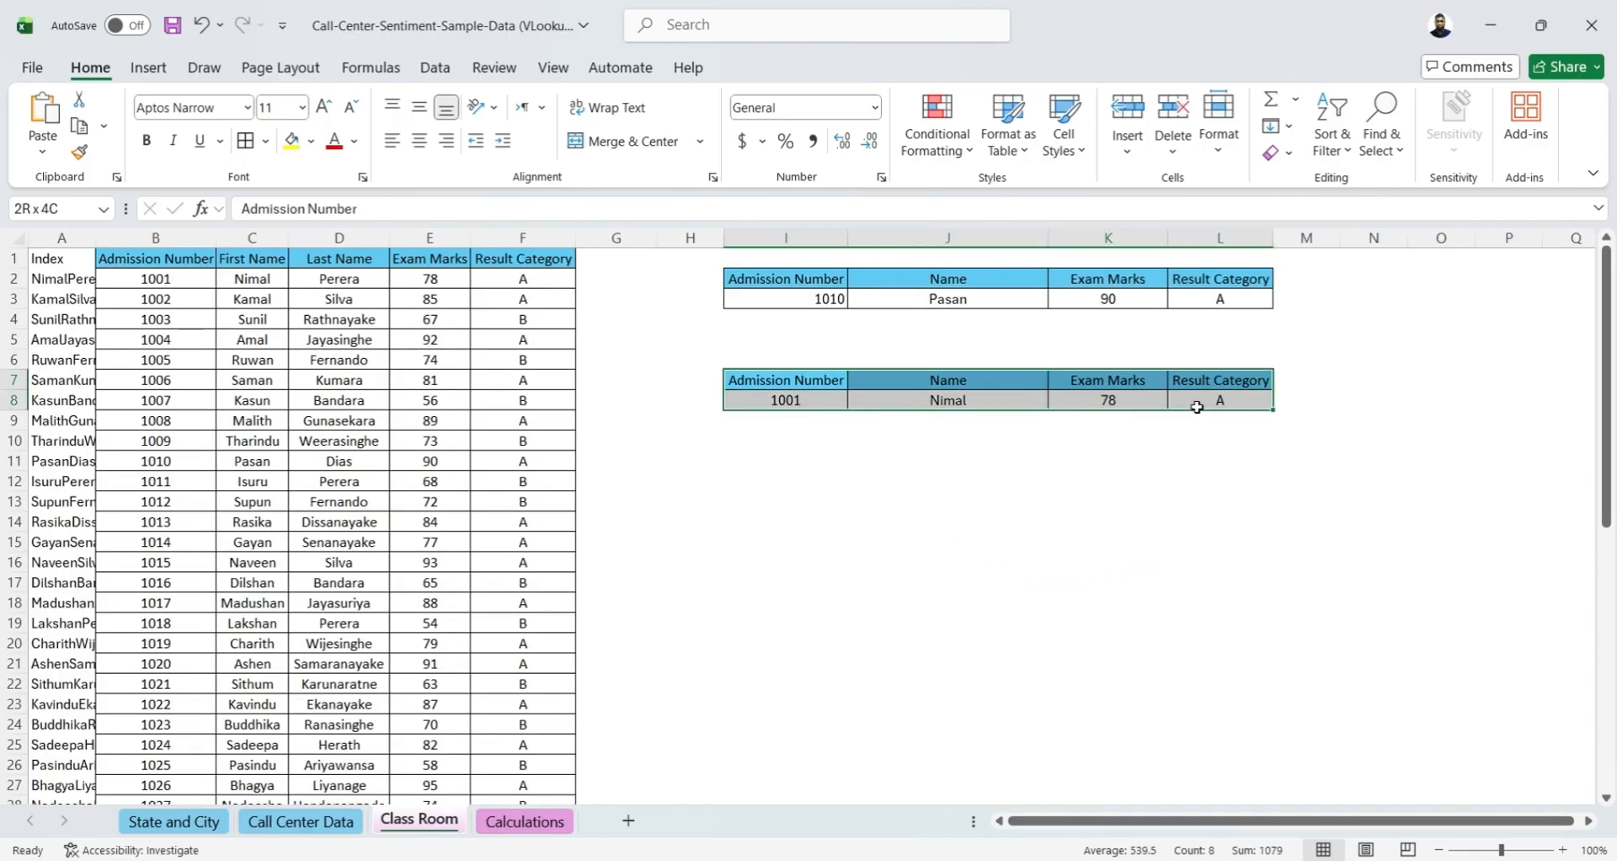
pyautogui.hotkey('ctrl', 'c')
pyautogui.click(787, 481)
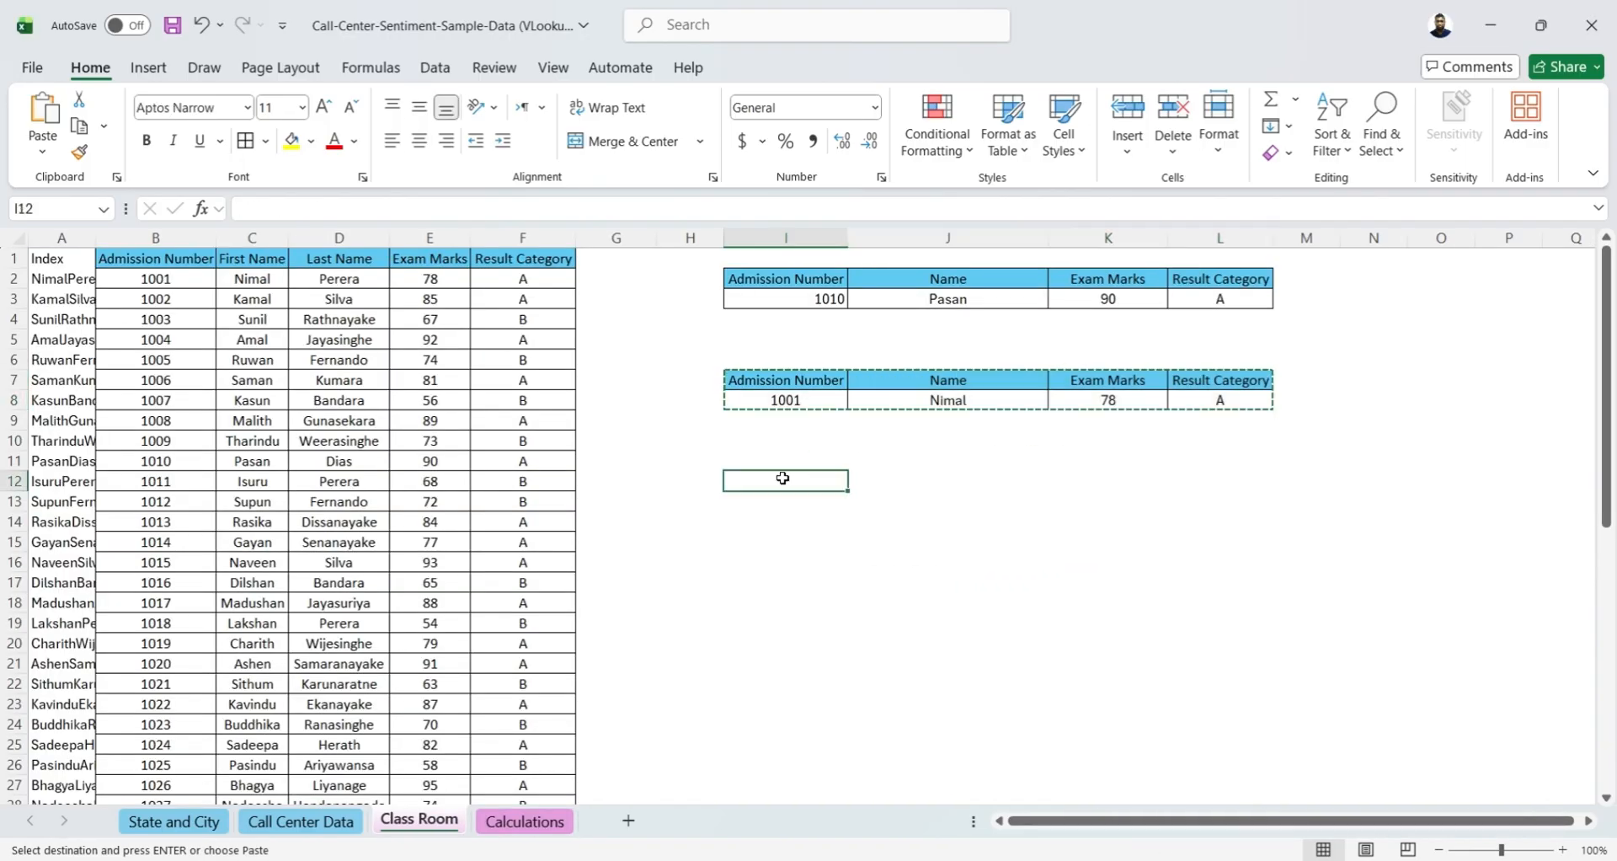
pyautogui.hotkey('ctrl', 'v')
pyautogui.click(962, 606)
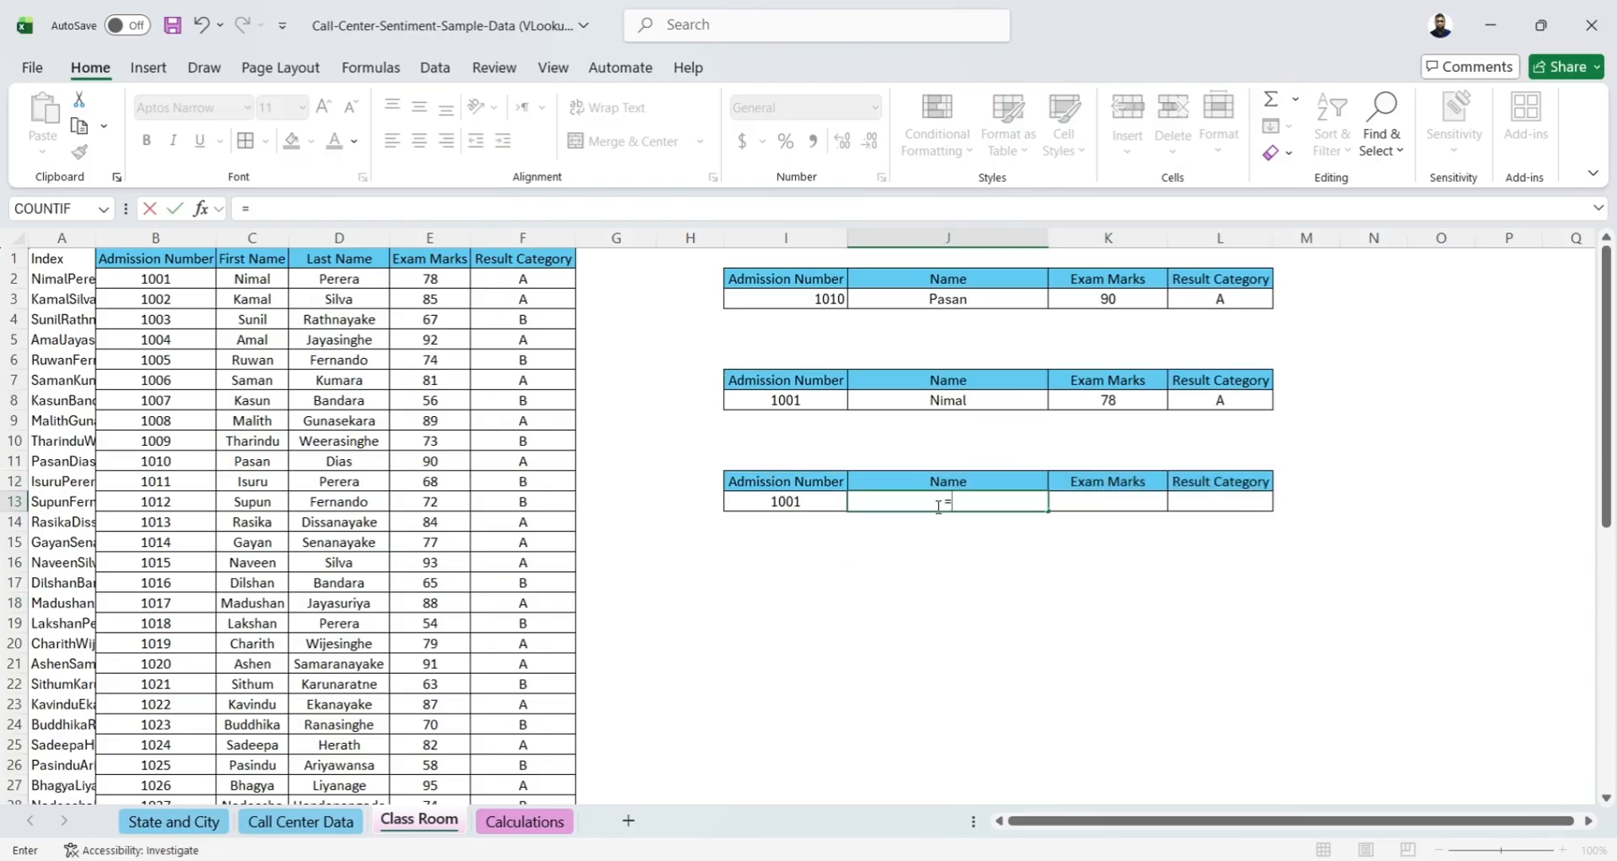
# Enter =VLOOKUP(I13,B:F,2,TRUE) in J13 to look up the name with approximate match
pyautogui.write('vl')
pyautogui.press('Tab')
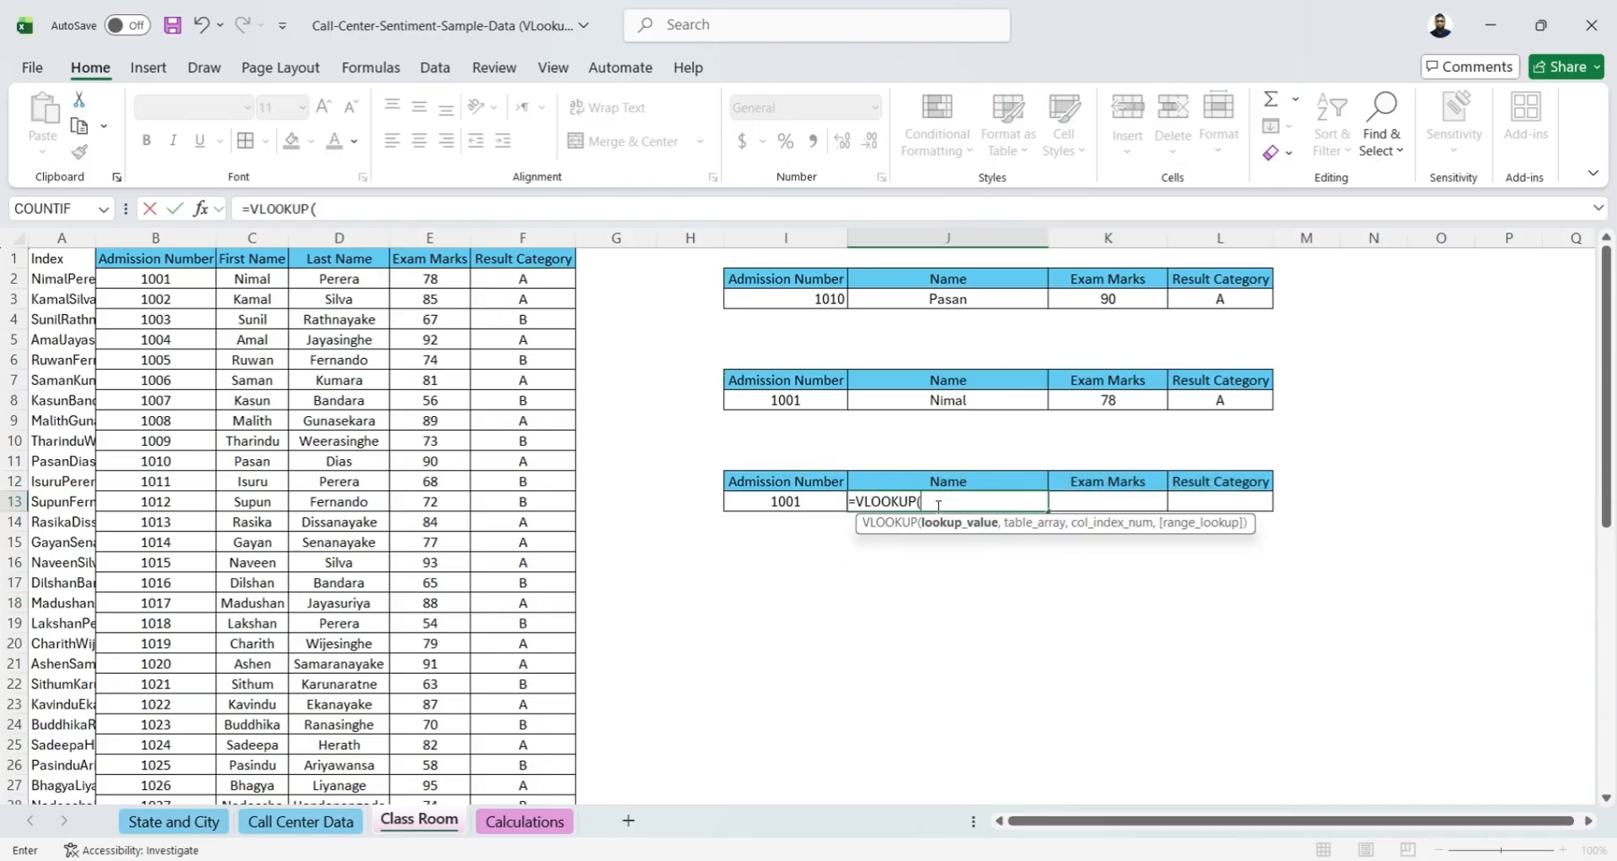
pyautogui.click(756, 498)
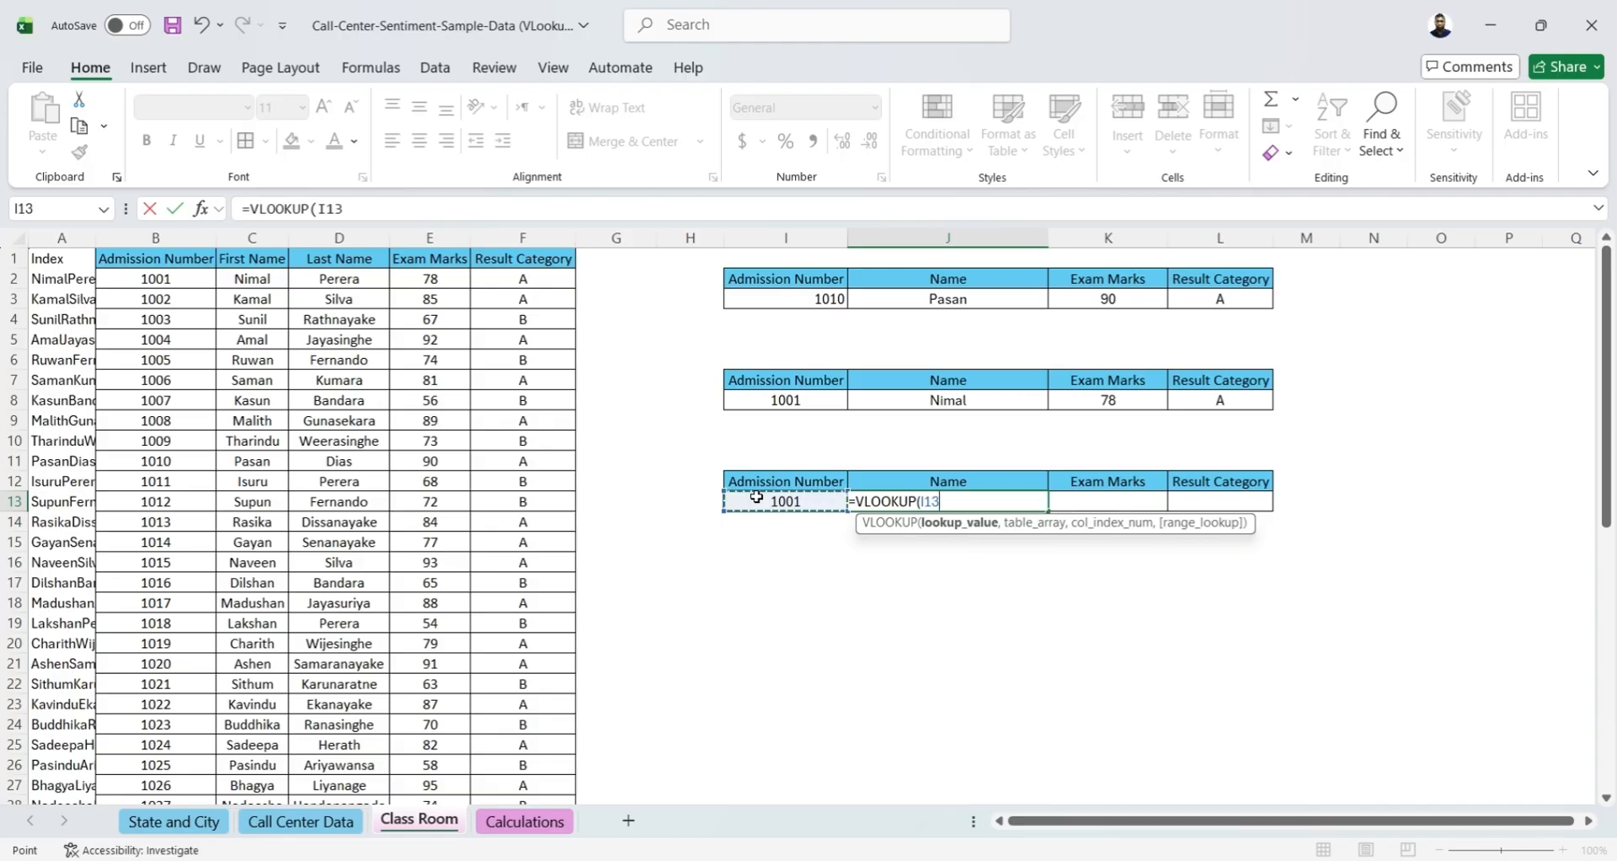
pyautogui.write(',')
pyautogui.click(146, 241)
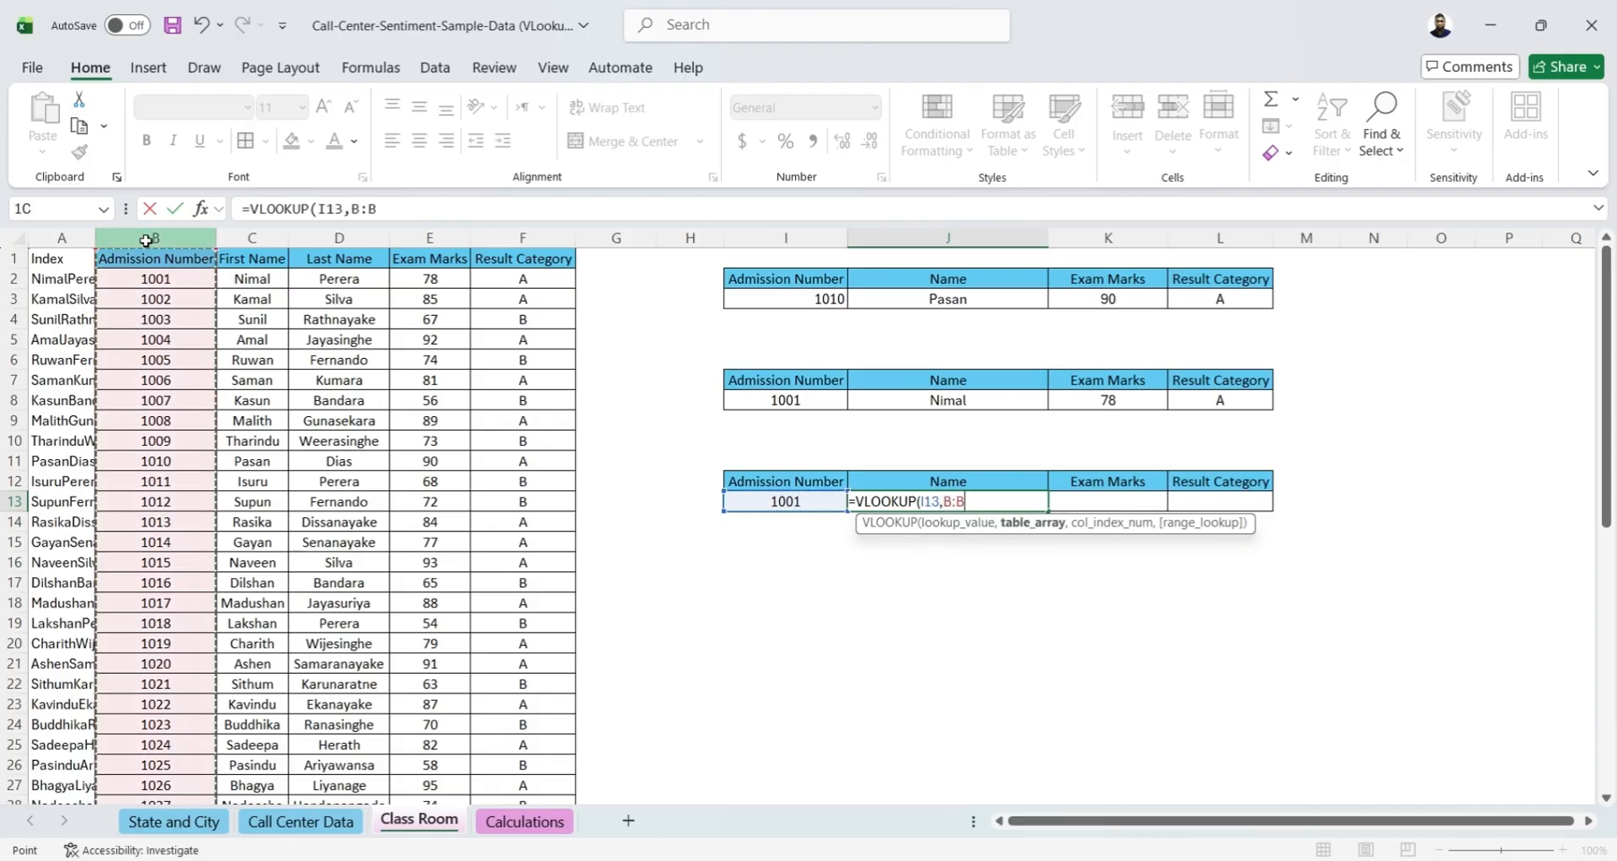
pyautogui.moveTo(146, 240); pyautogui.dragTo(513, 239)
pyautogui.write(',')
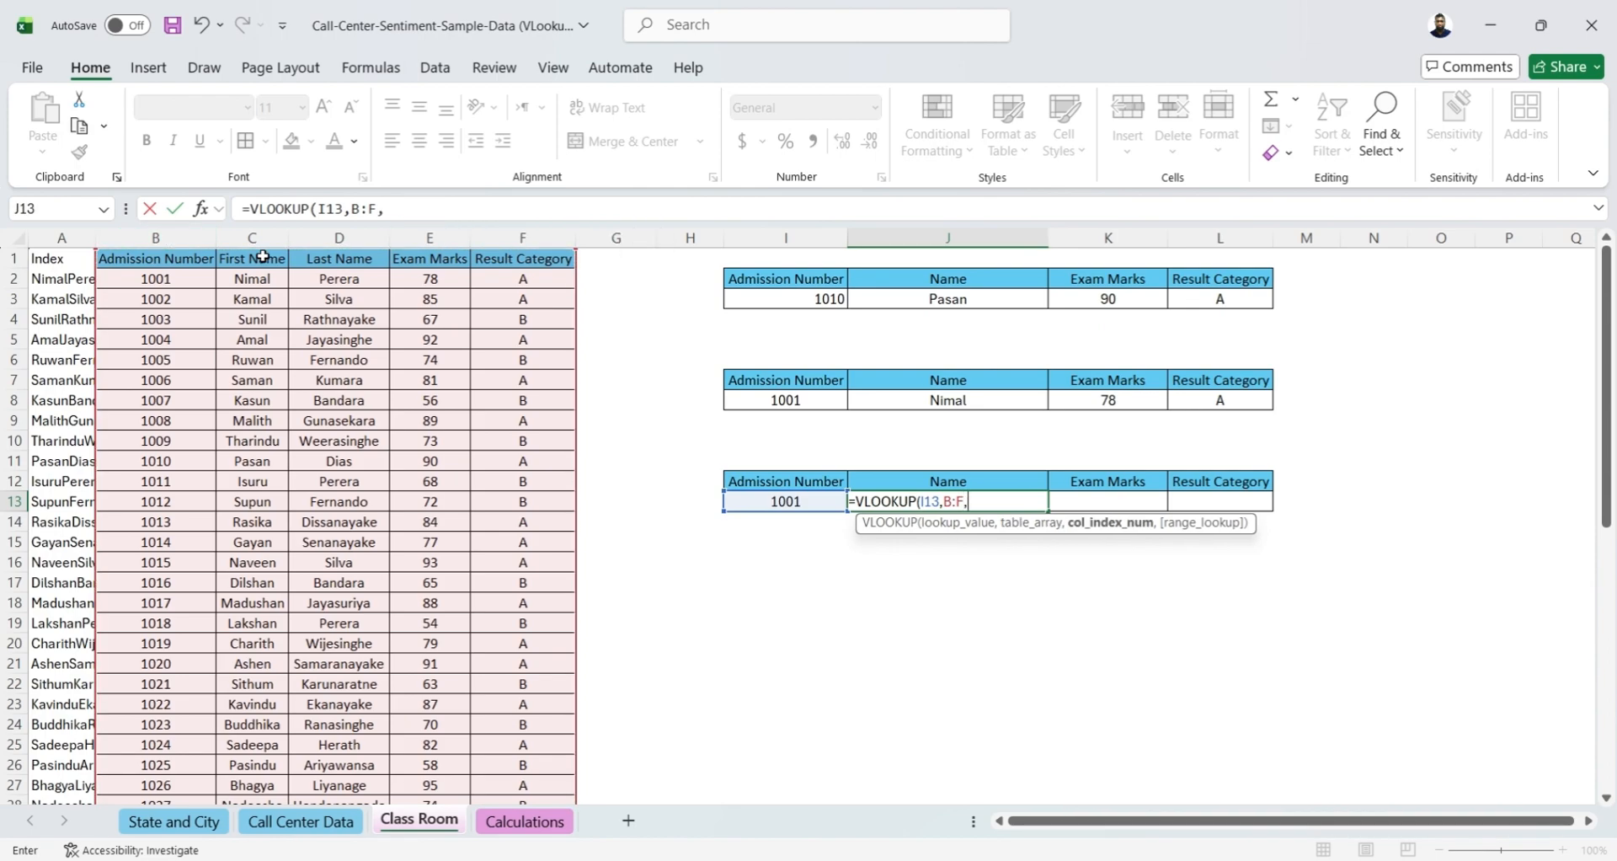
pyautogui.write('2,')
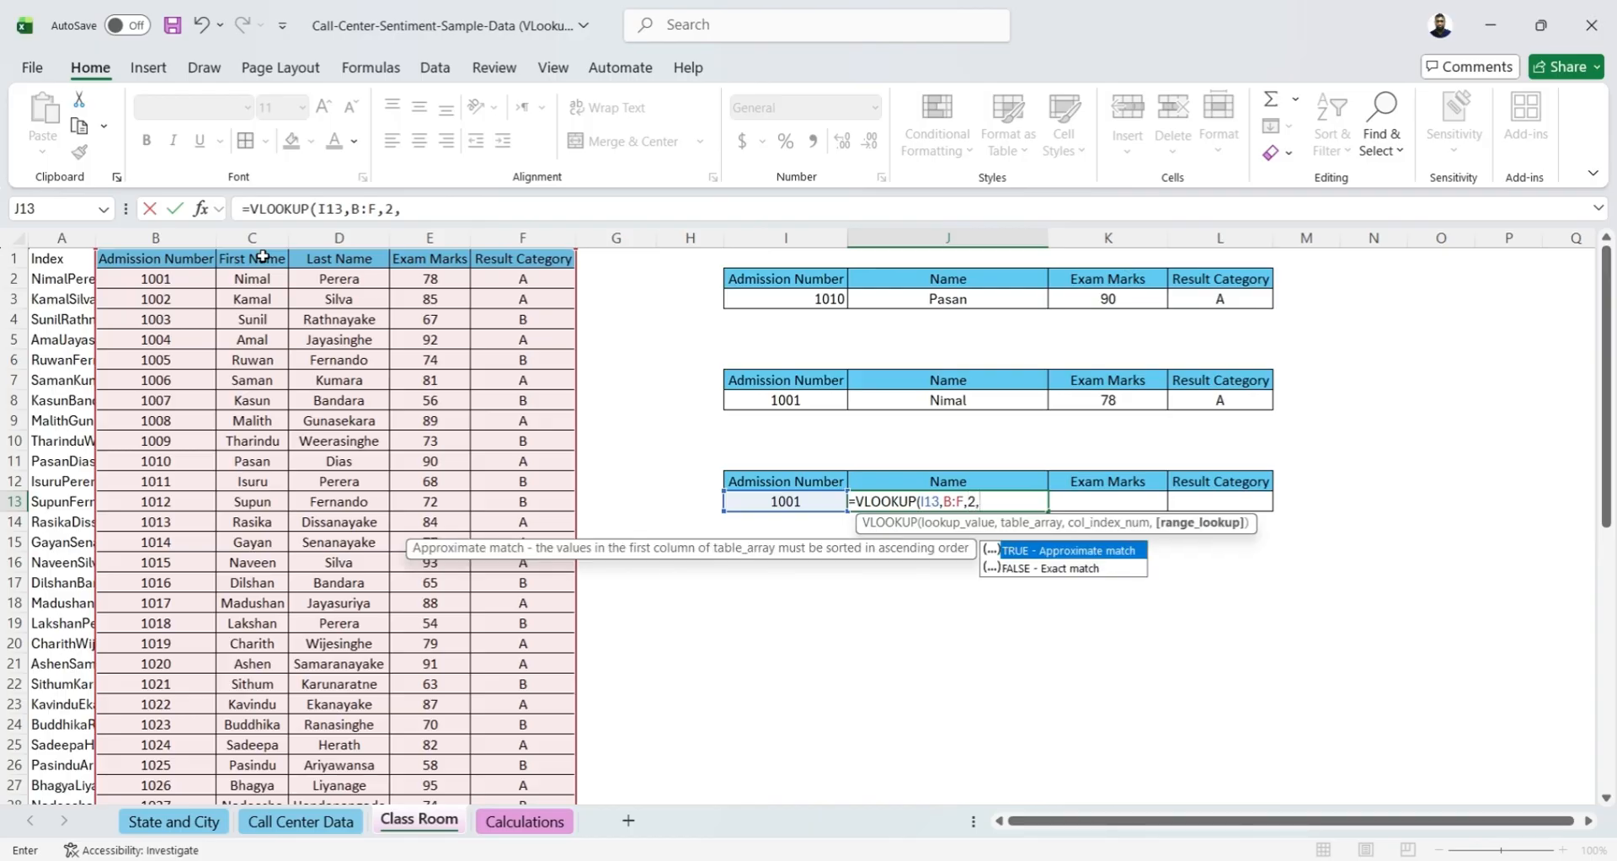
pyautogui.doubleClick(1070, 550)
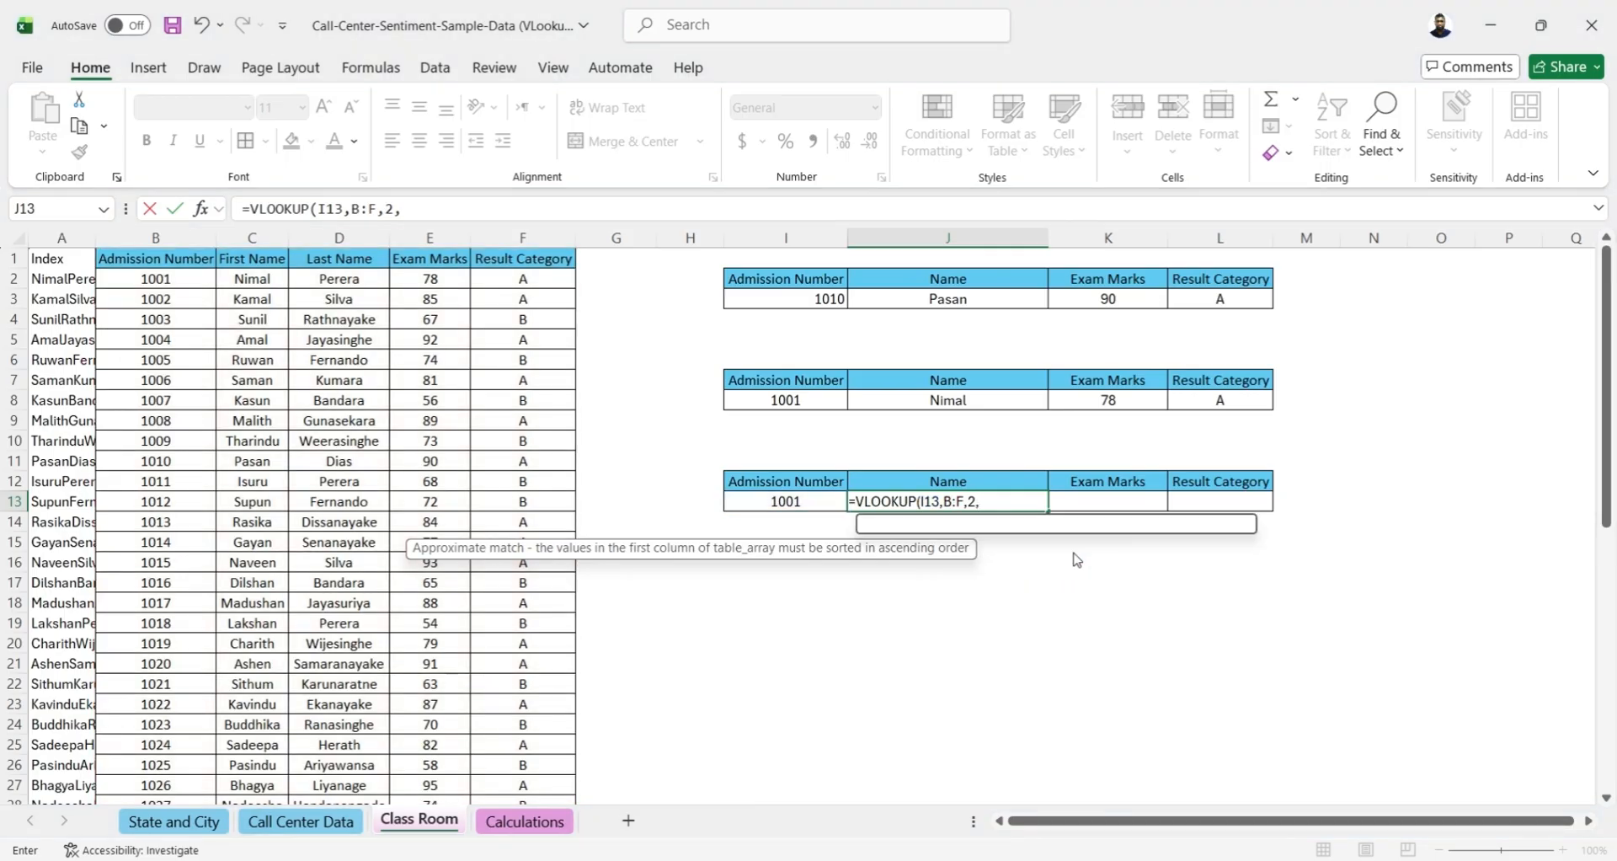
pyautogui.write(')')
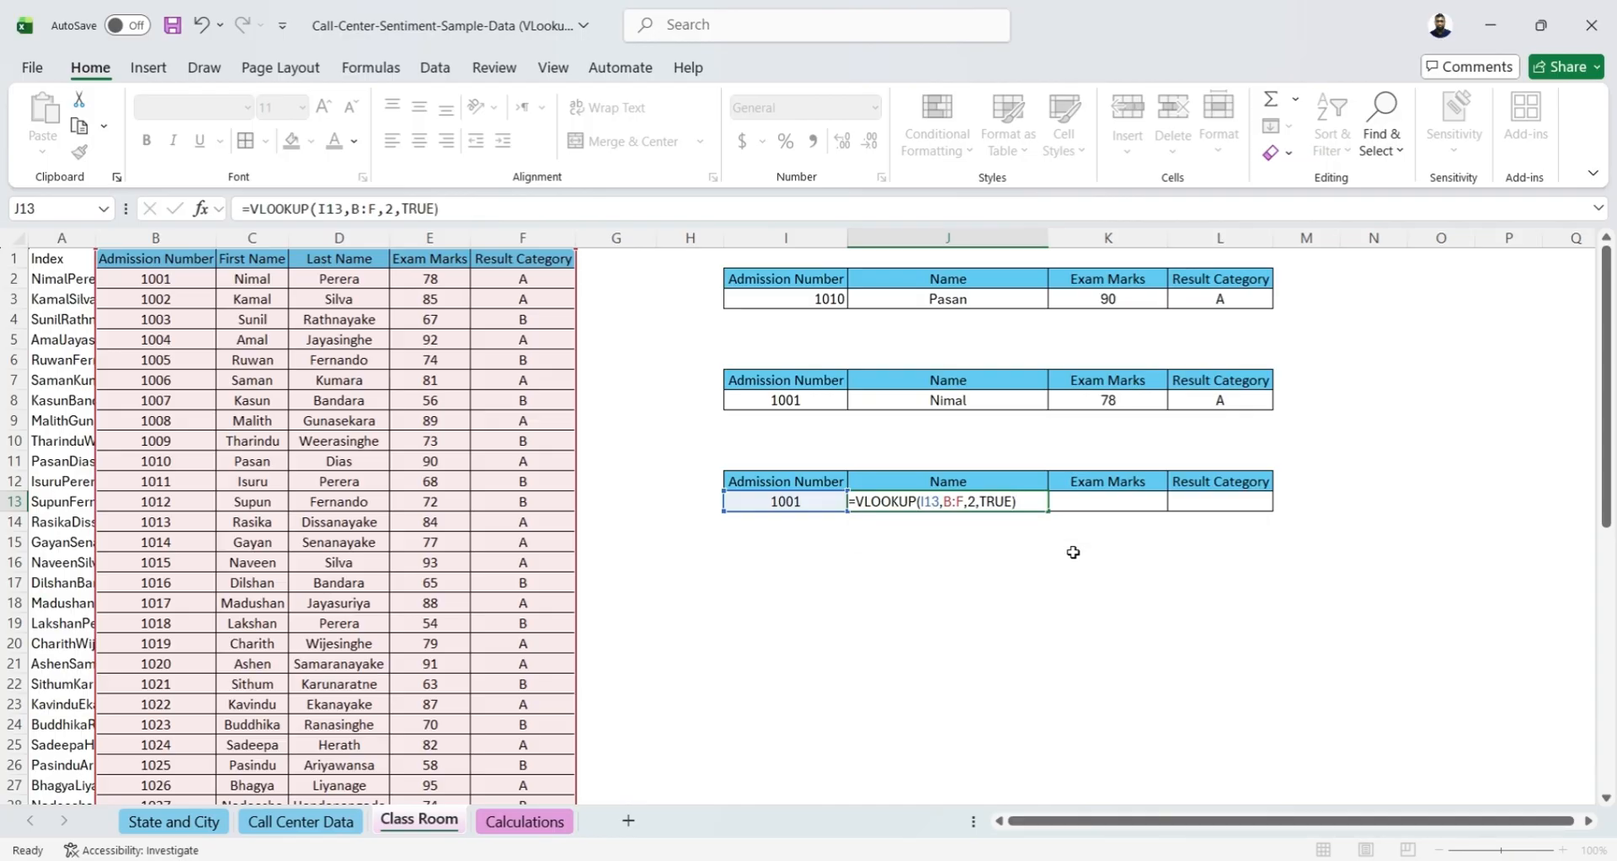
pyautogui.press('Tab')
# Enter =VLOOKUP(I13,B:F,4,1) in K13 to look up the exam marks with approximate match
pyautogui.write('=')
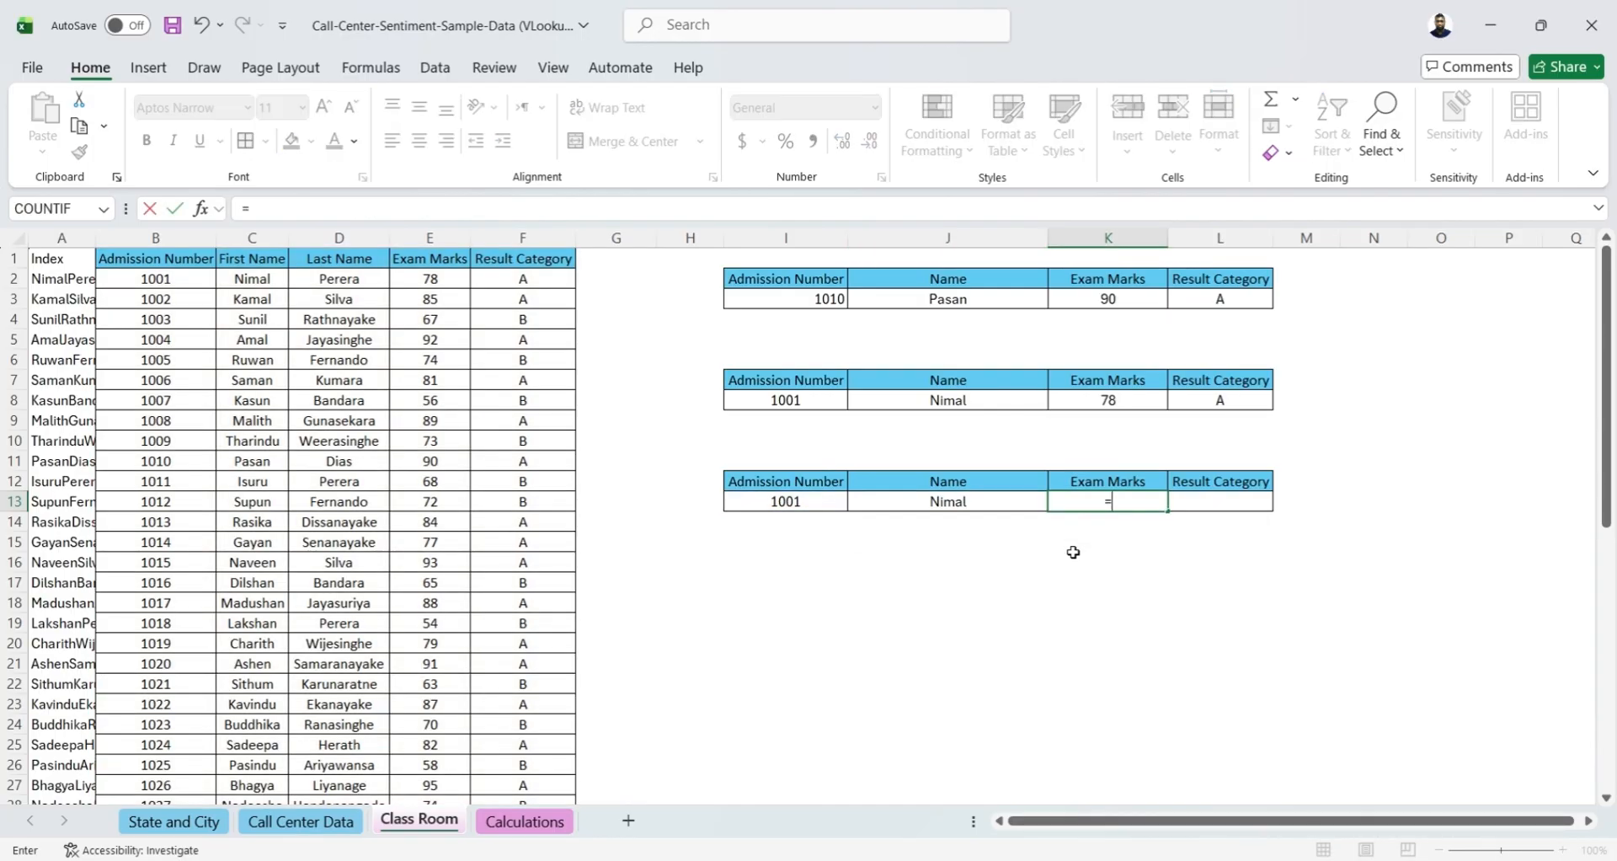
pyautogui.write('VL')
pyautogui.press('Tab')
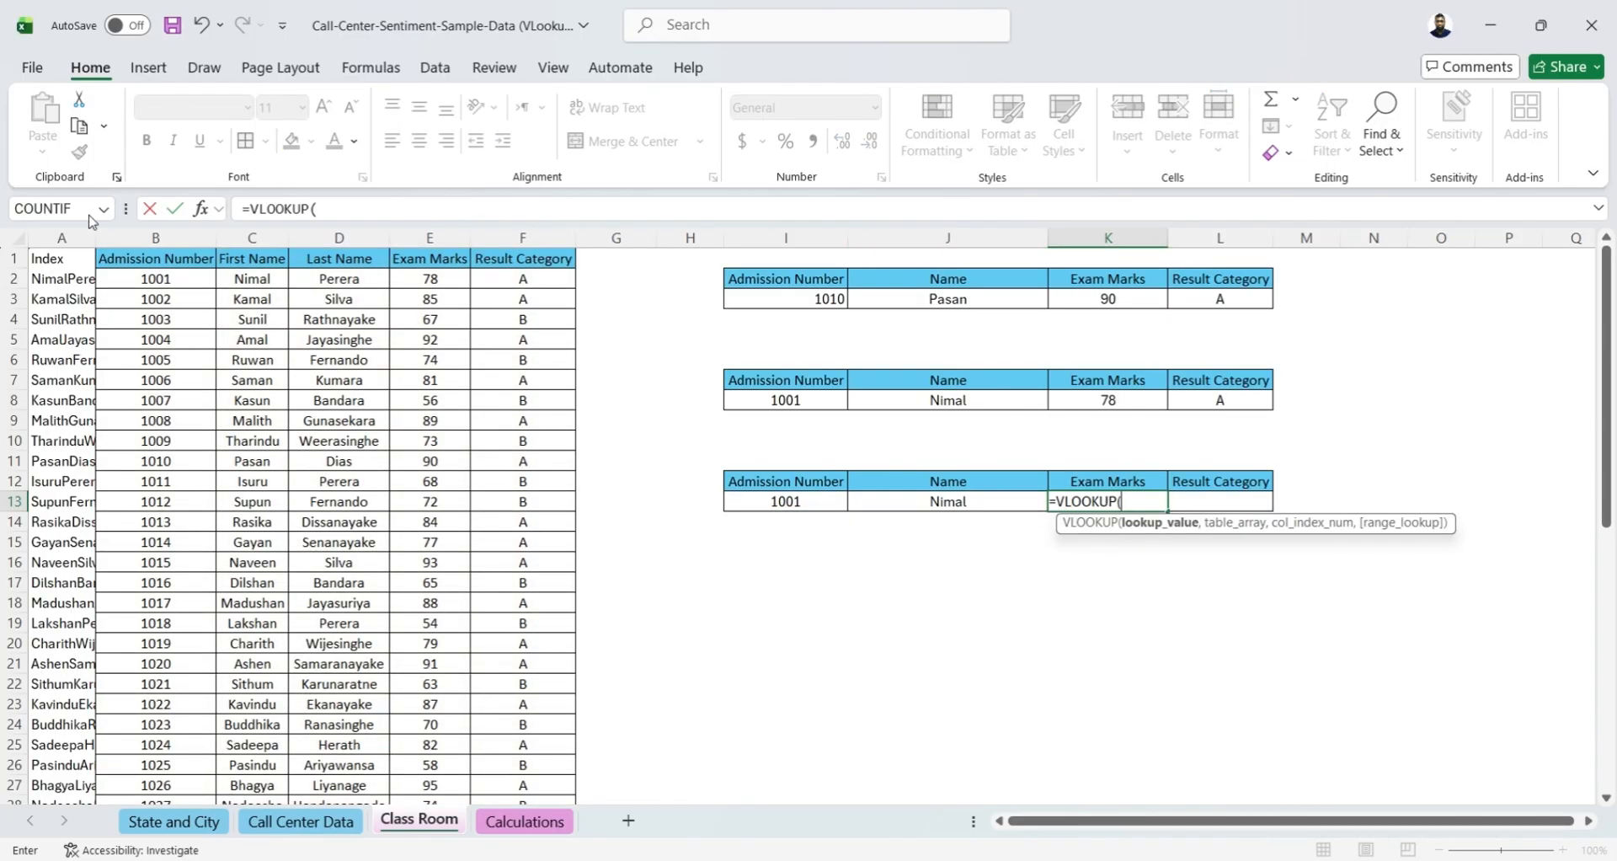
pyautogui.click(779, 503)
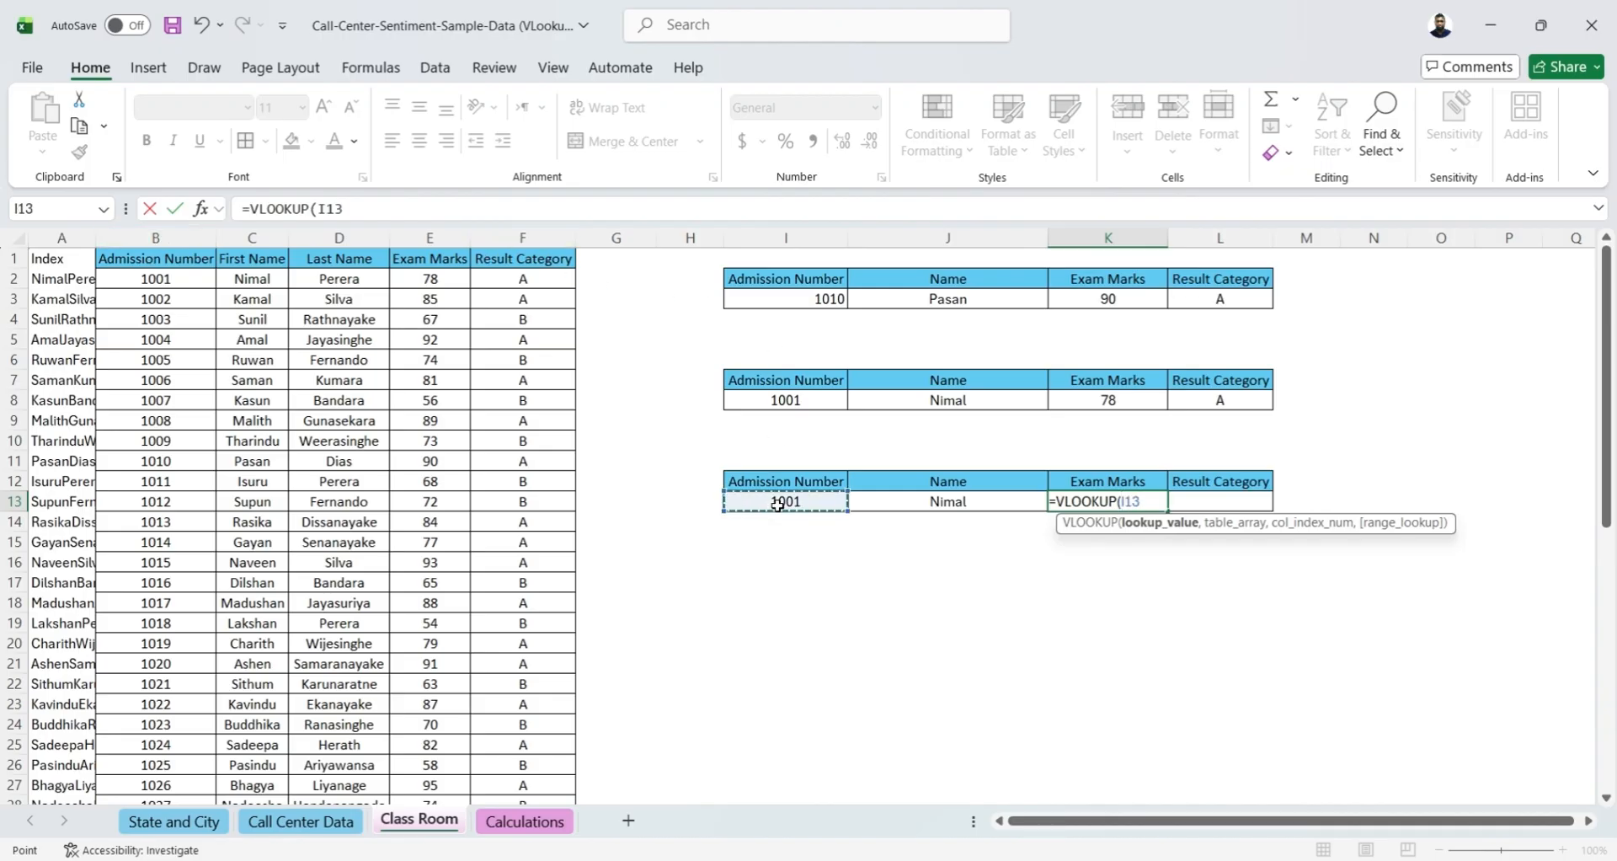
pyautogui.write(',')
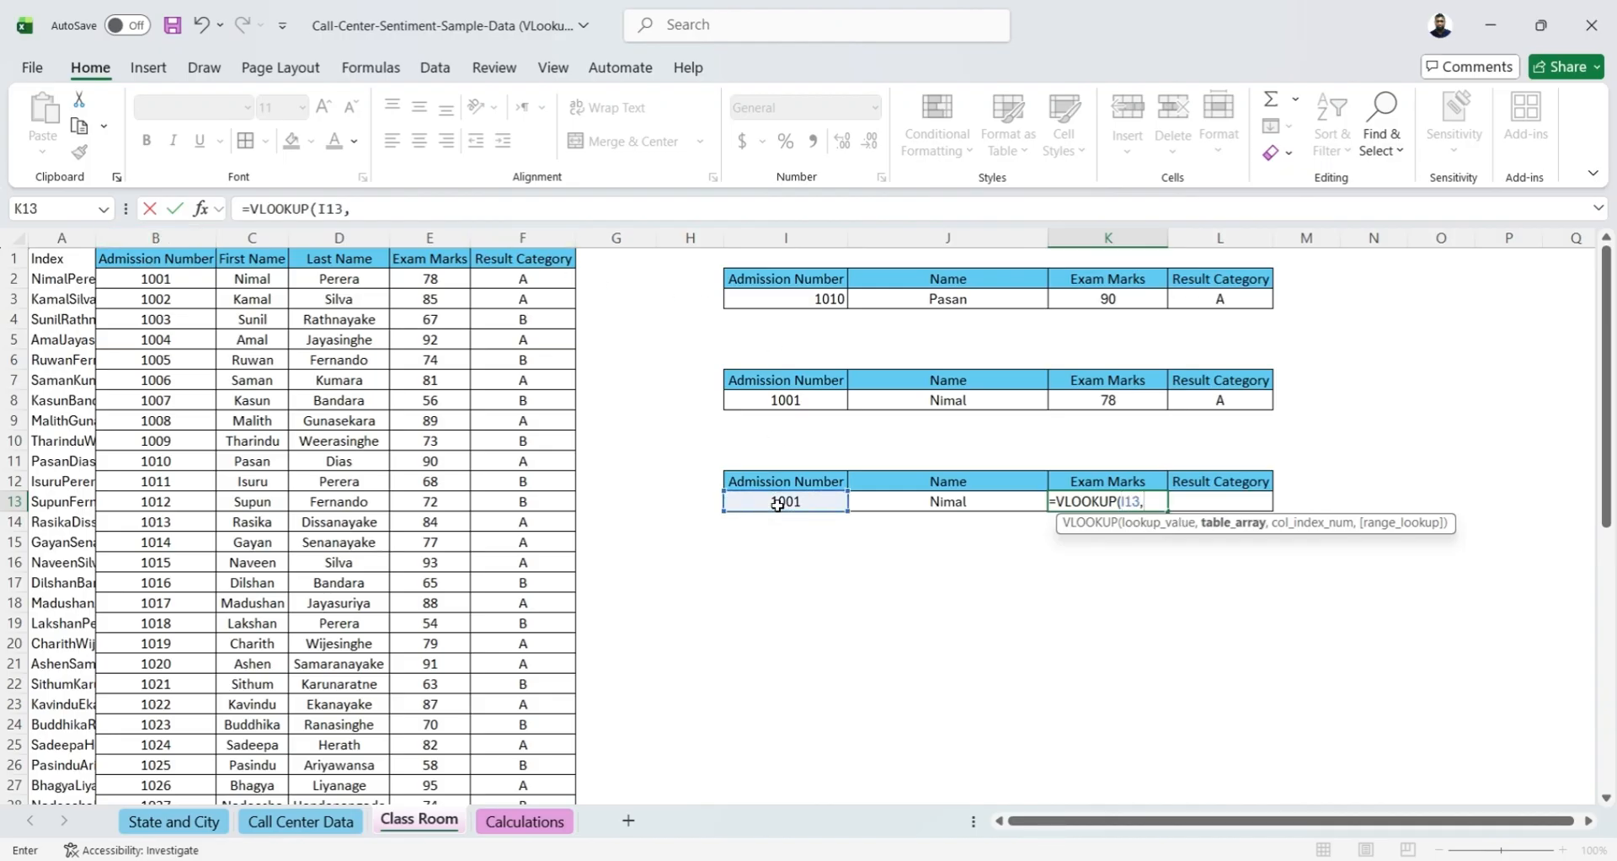
pyautogui.moveTo(172, 236); pyautogui.dragTo(540, 240)
pyautogui.write(',')
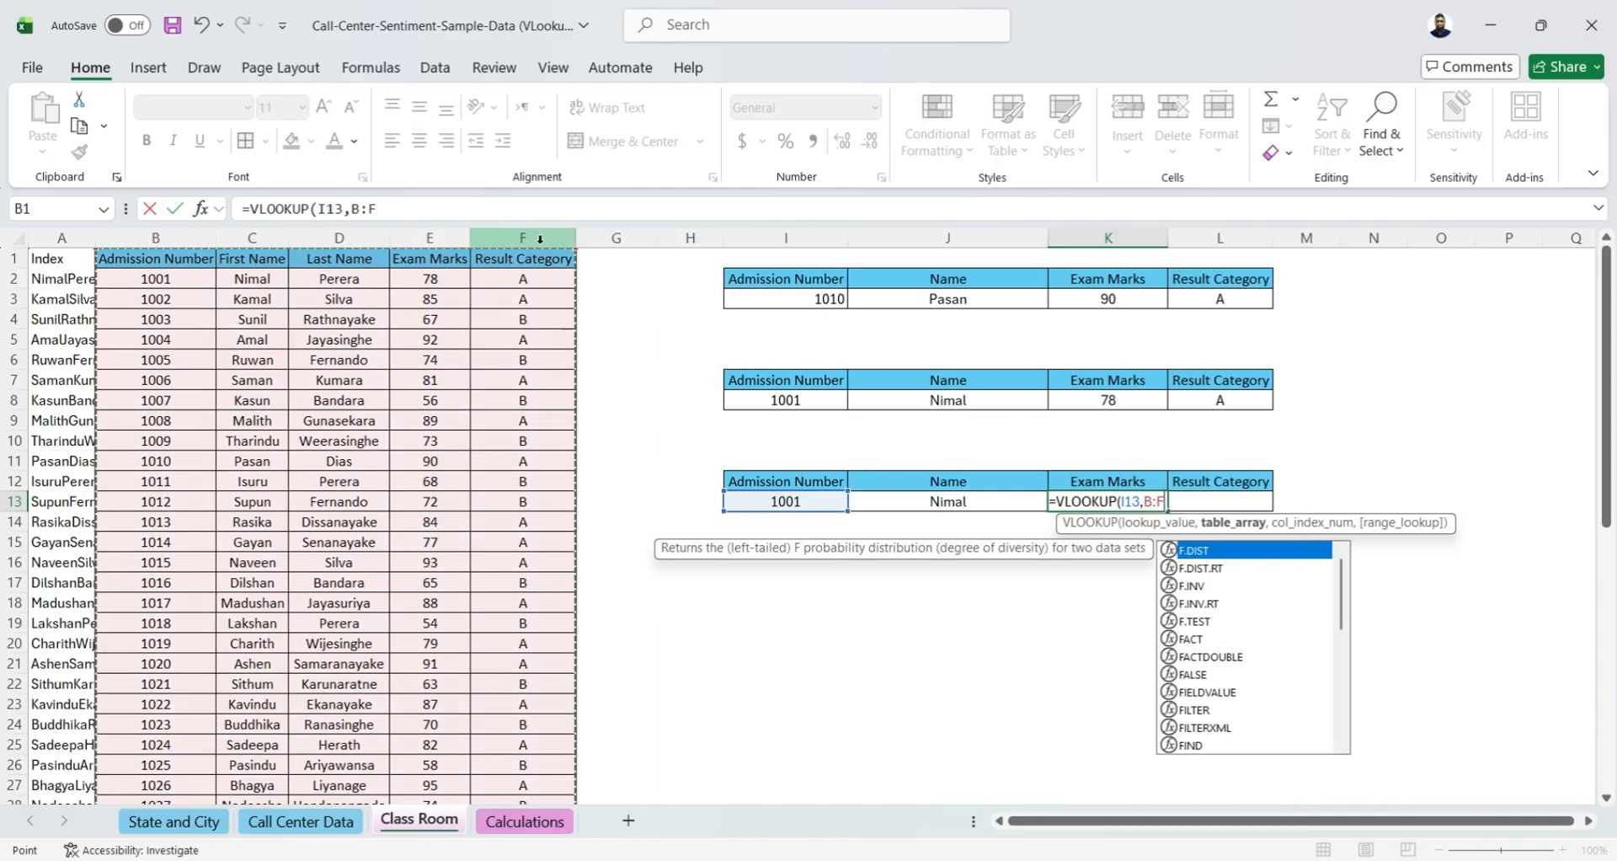
pyautogui.write('4,')
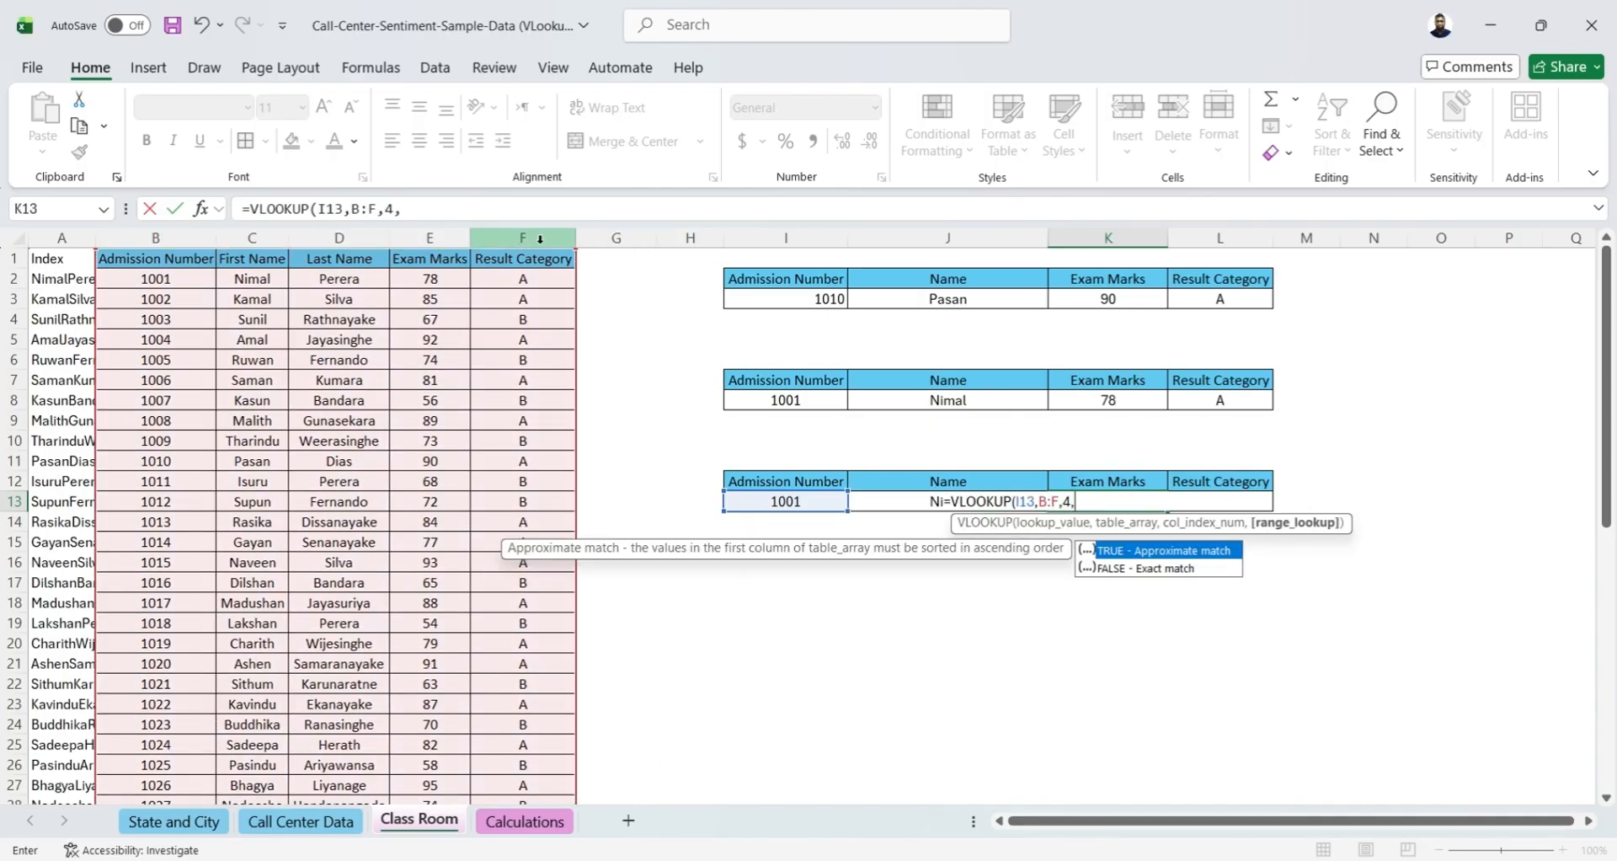
pyautogui.write('1)')
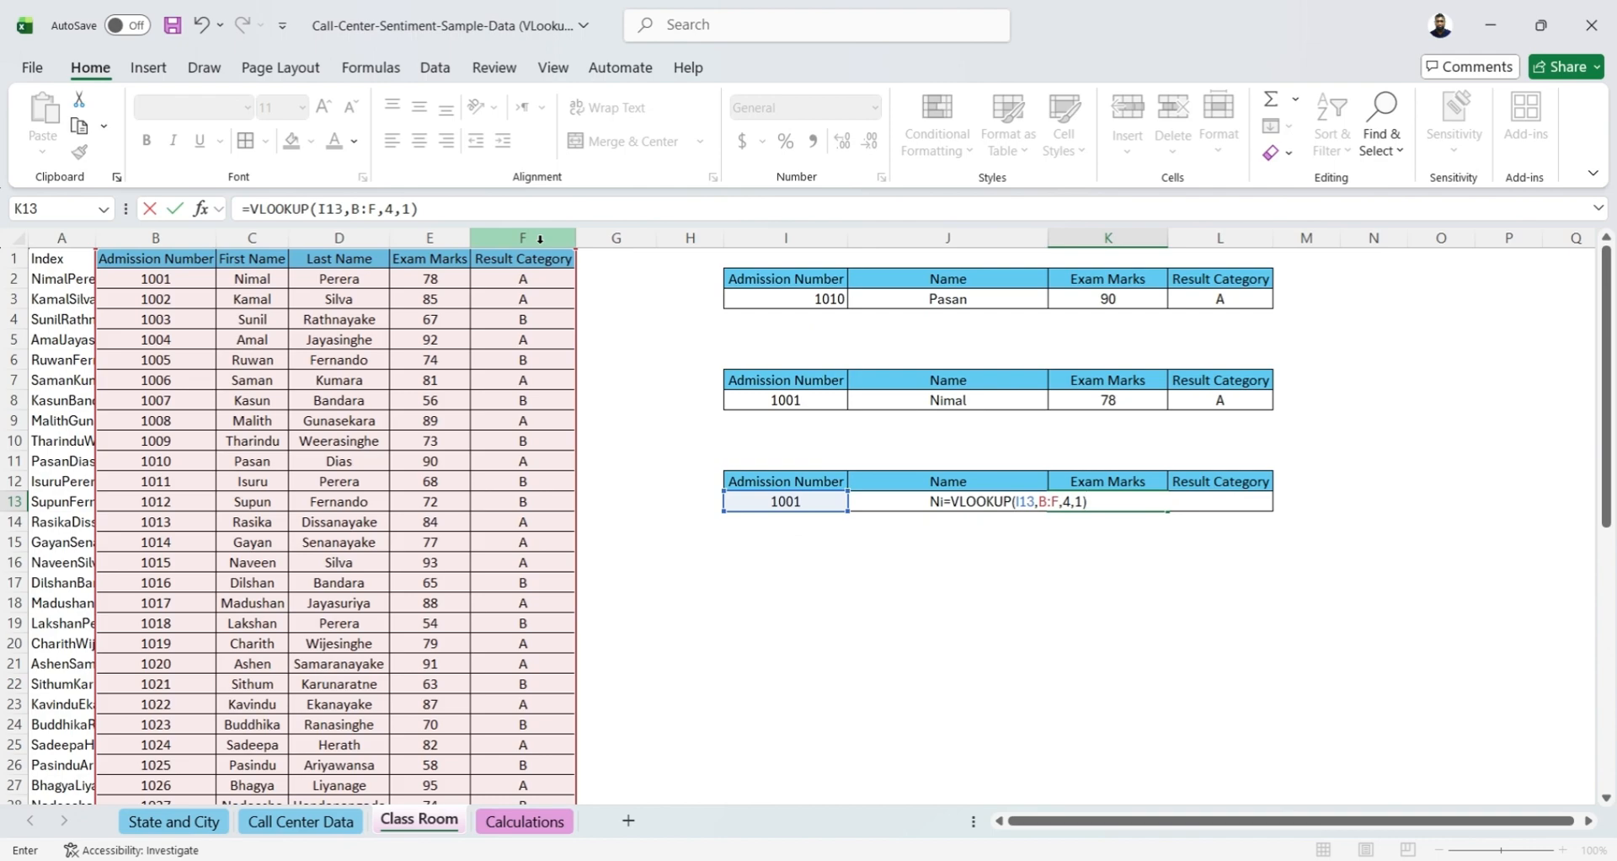
pyautogui.press('Return')
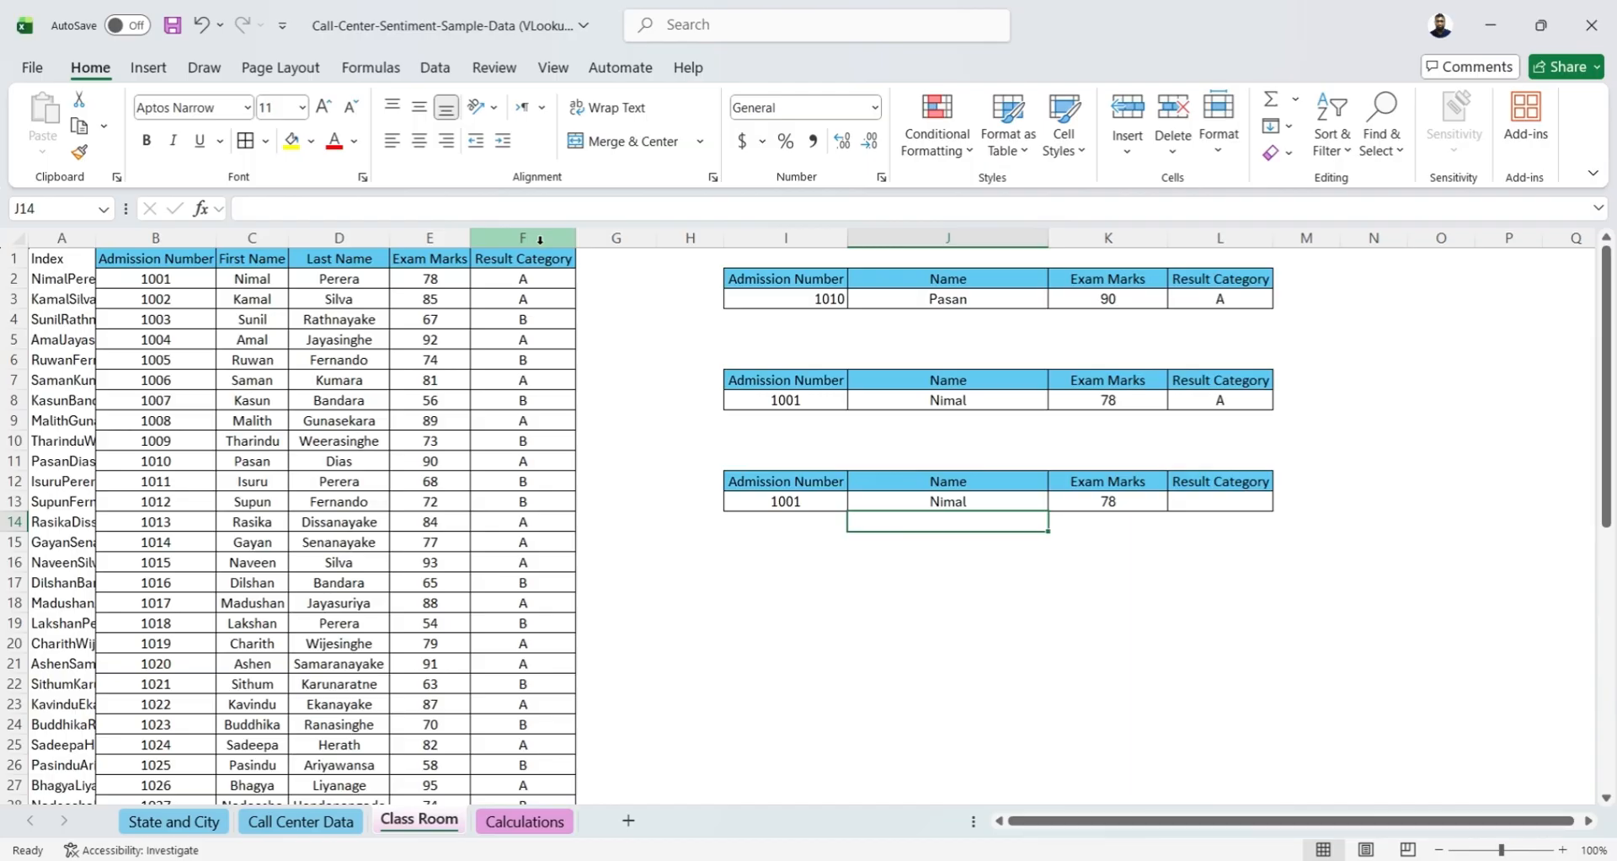
# Set the lookup value in I13 to 1001.5 to test the approximate match
pyautogui.click(802, 507)
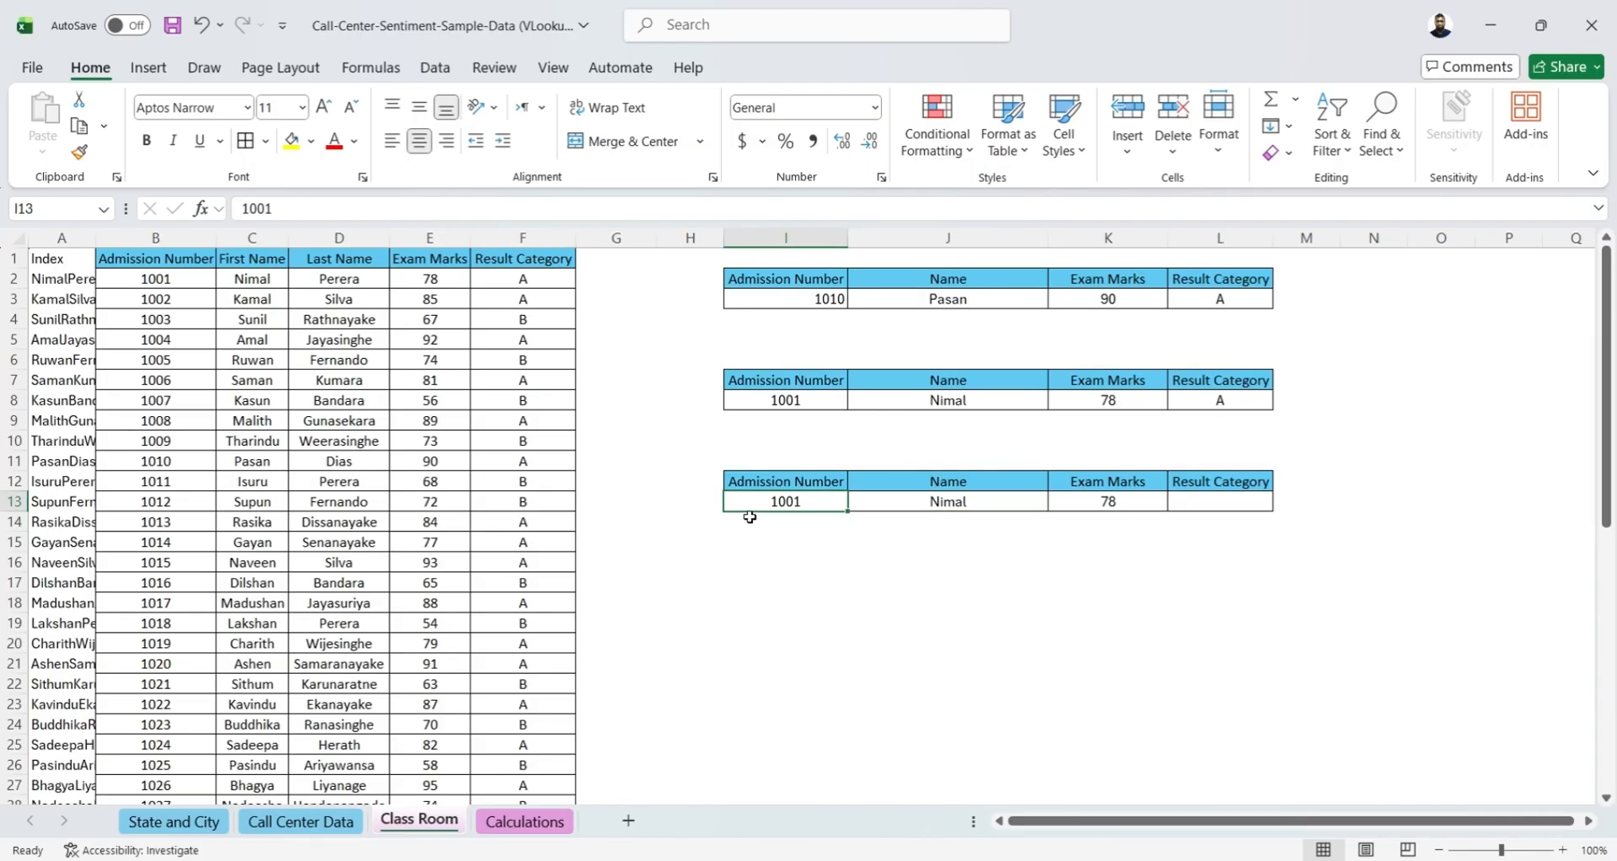
pyautogui.write('1001.5')
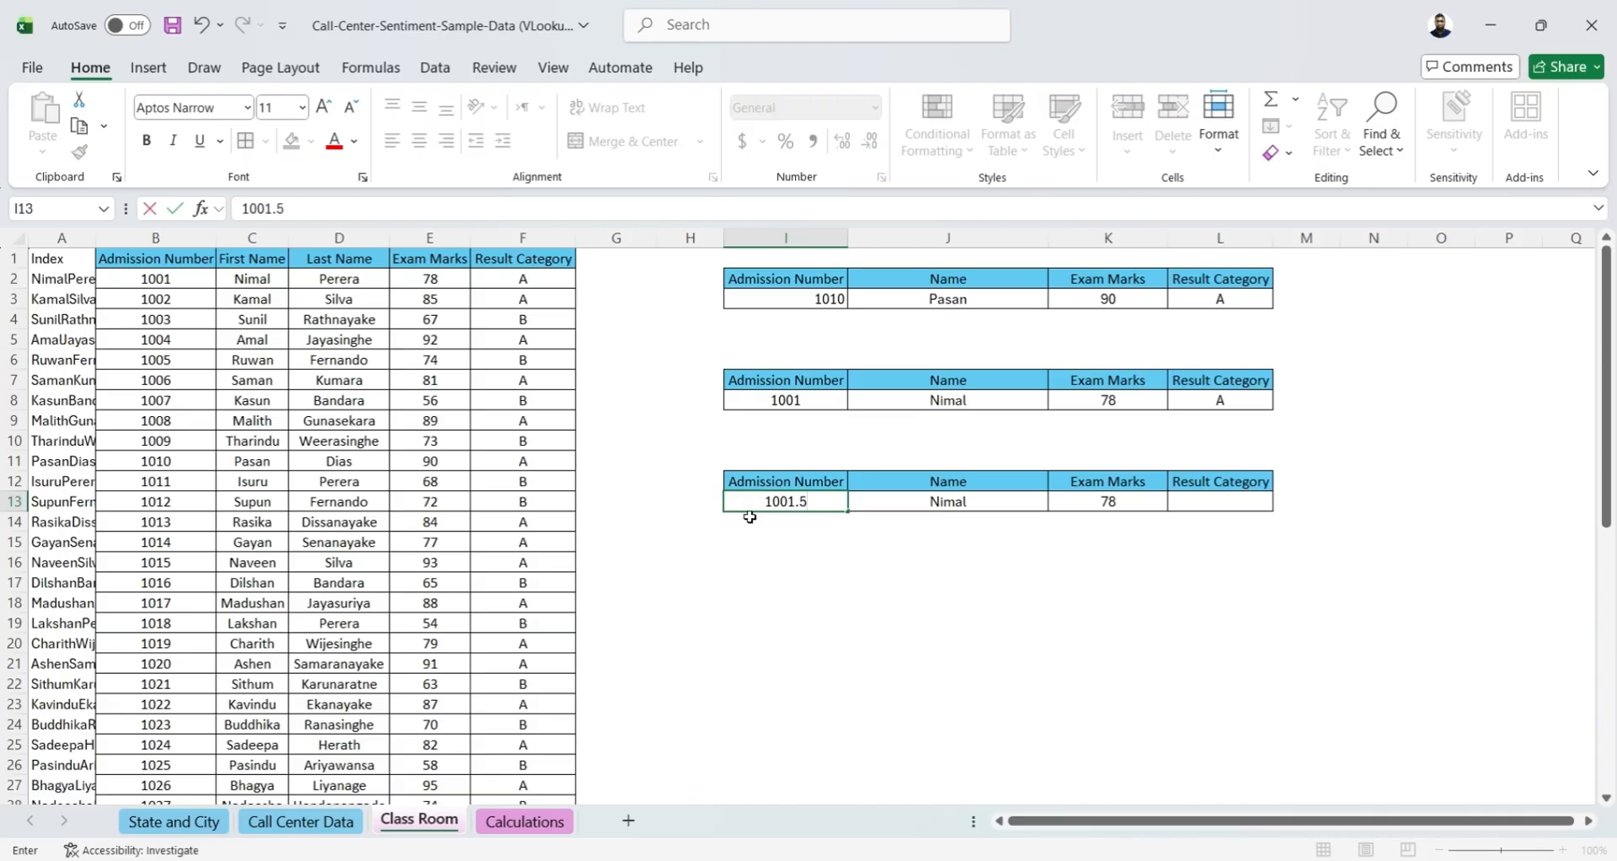
pyautogui.press('Return')
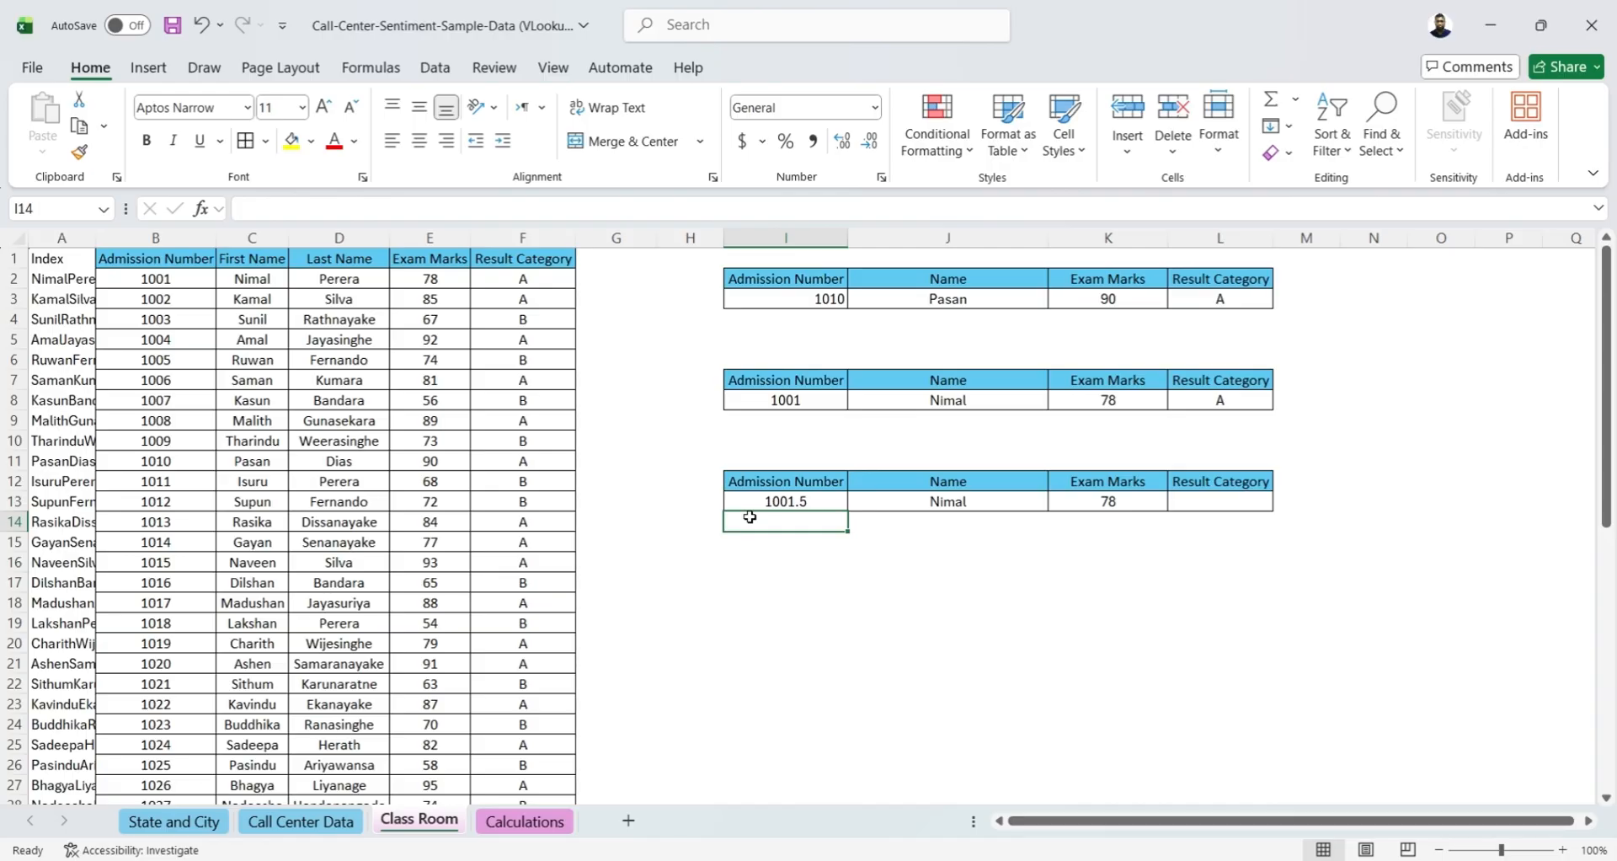
# Test the approximate match with 1001.6 in I13 and clear the cell
pyautogui.press('Up')
pyautogui.click(326, 207)
pyautogui.press('BackSpace')
pyautogui.write('6')
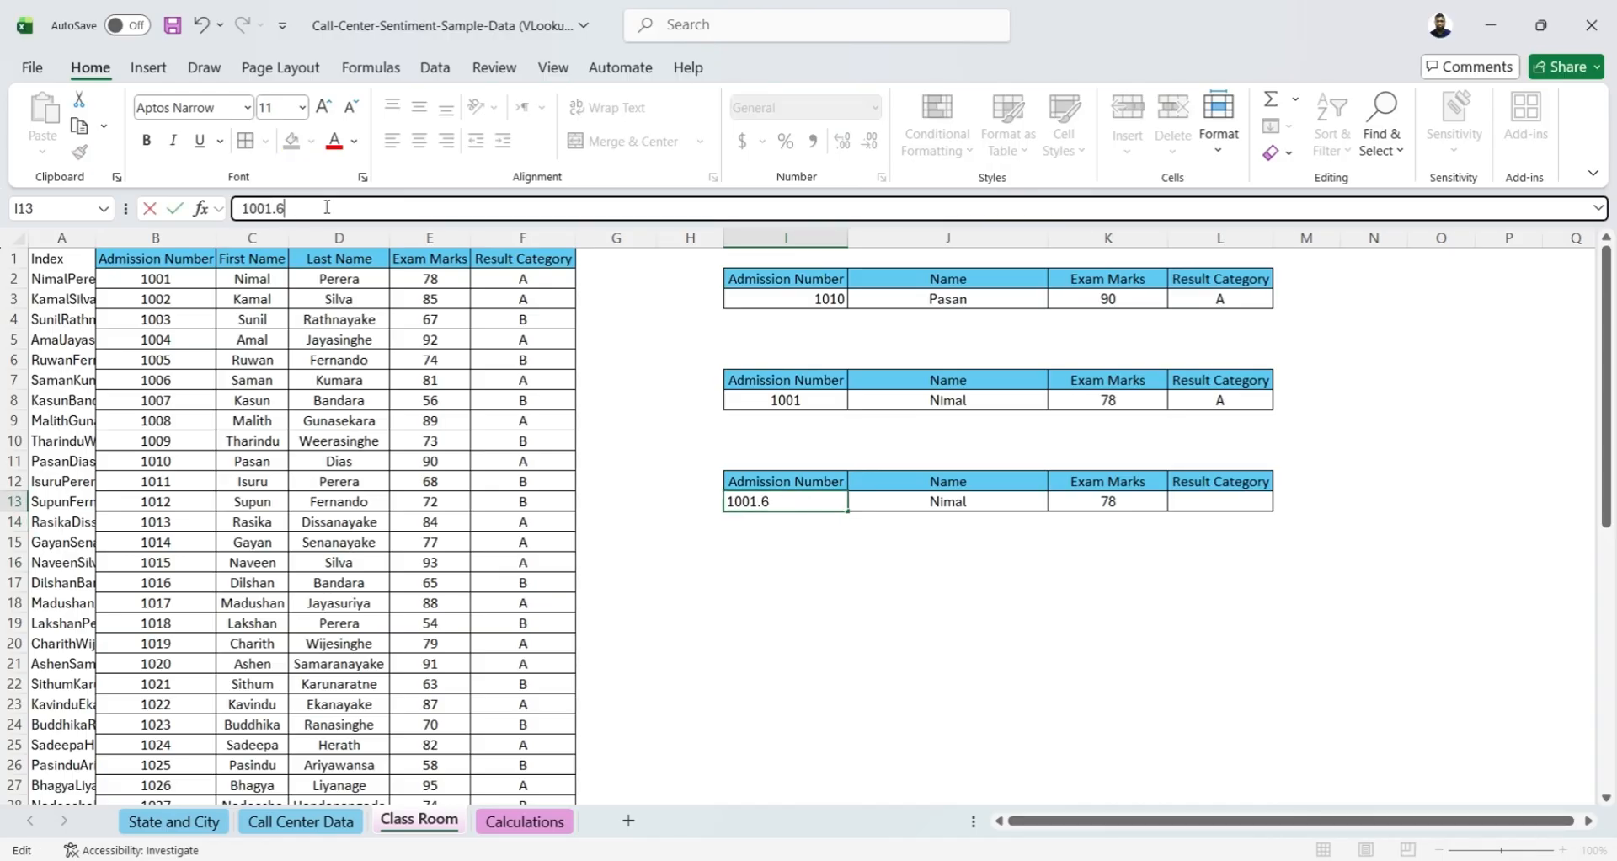
pyautogui.hotkey('ctrl', 'Return')
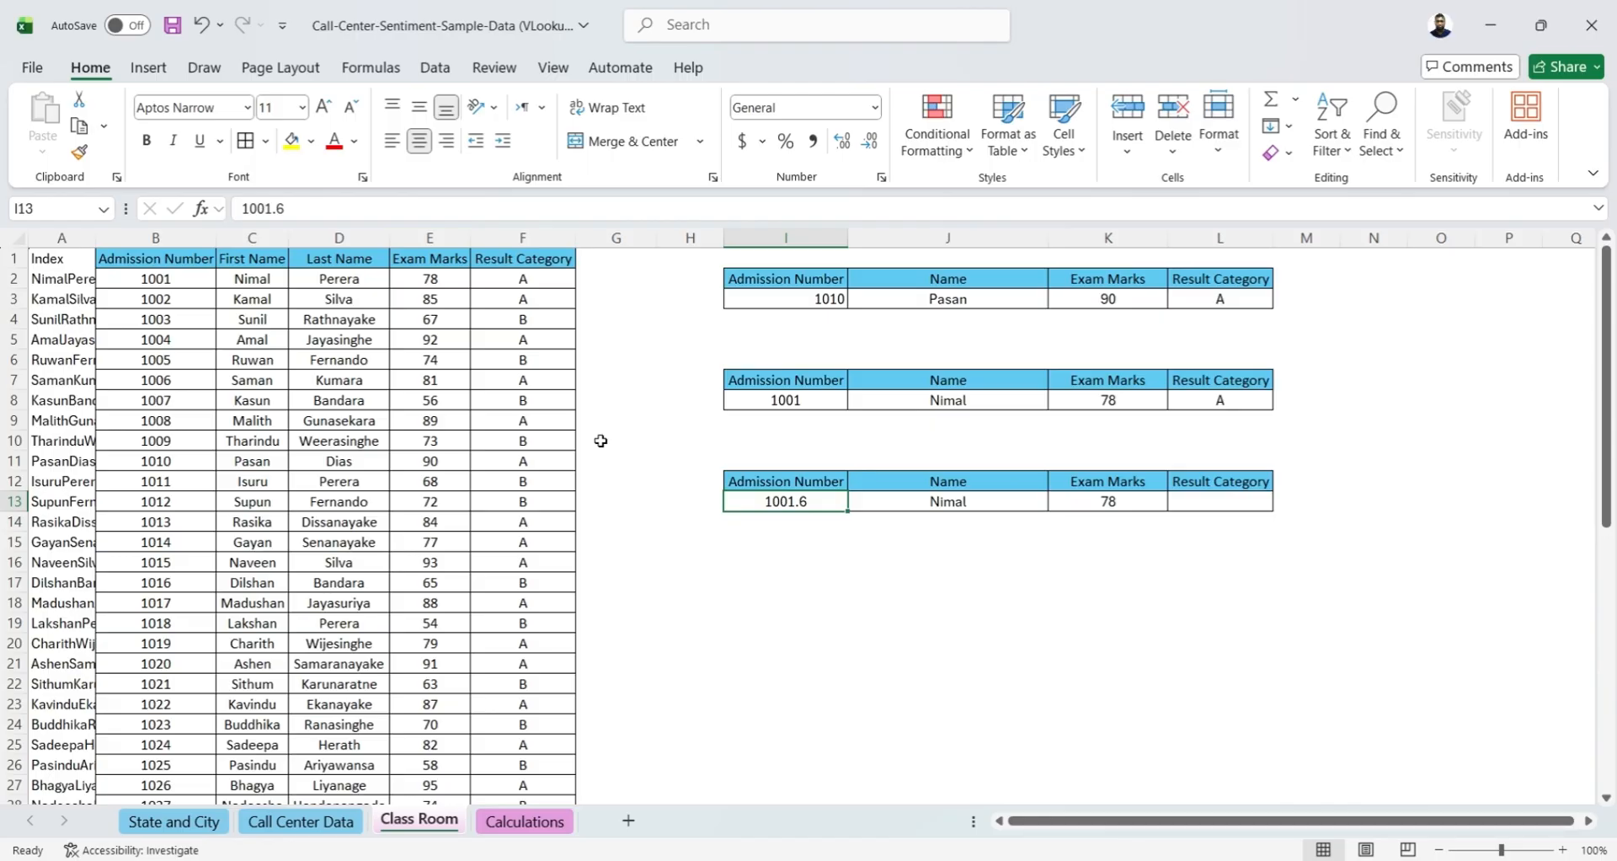
pyautogui.press('Delete')
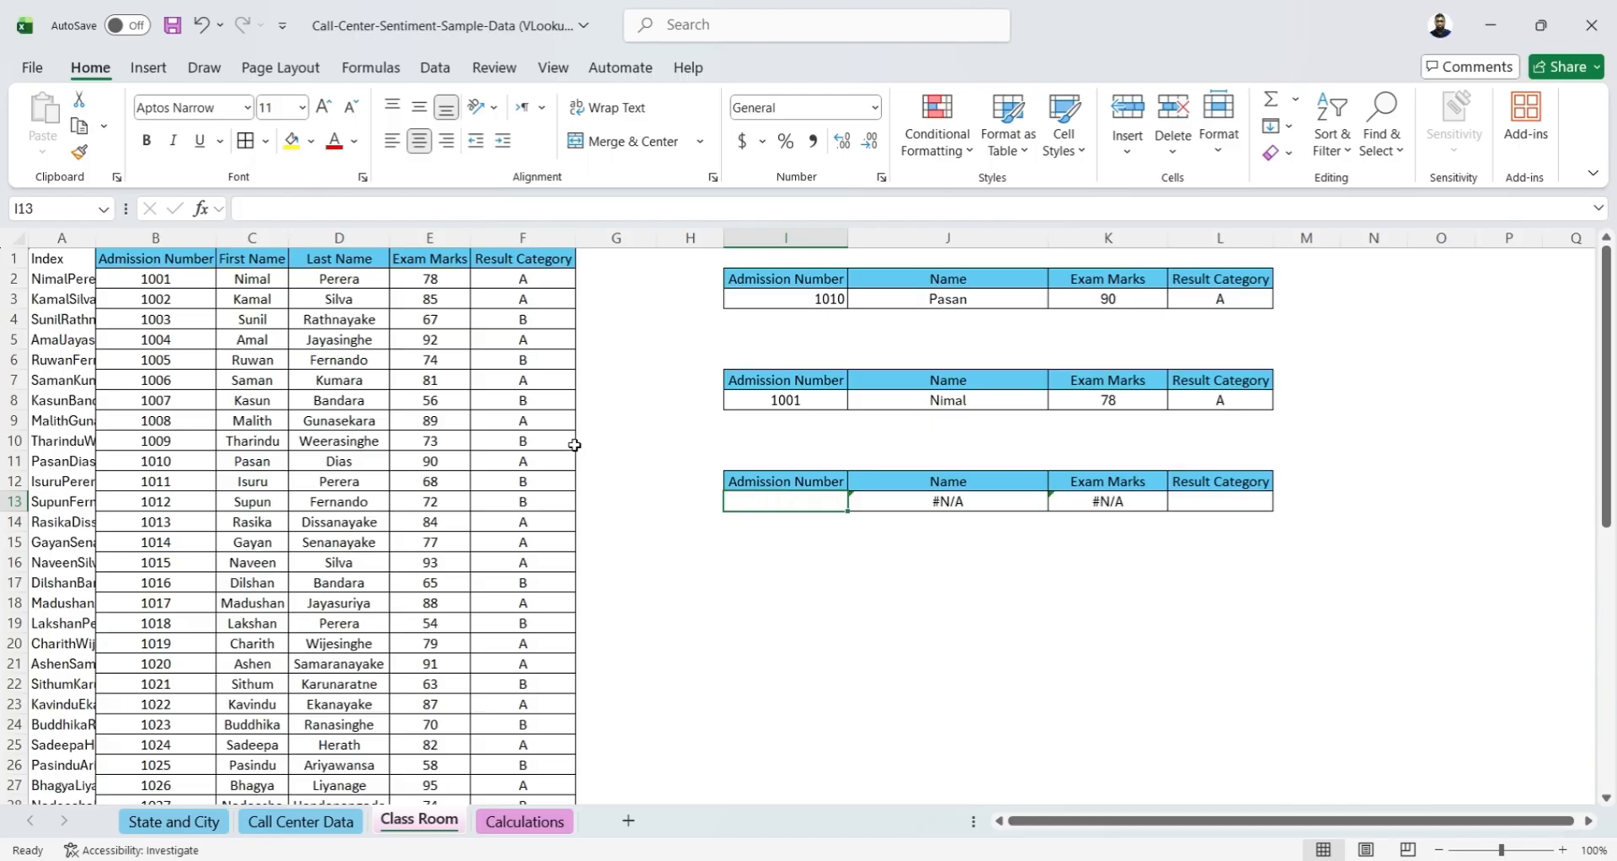
# Clear the second student's admission number in B3 and enter the first student's admission number in I13
pyautogui.click(138, 301)
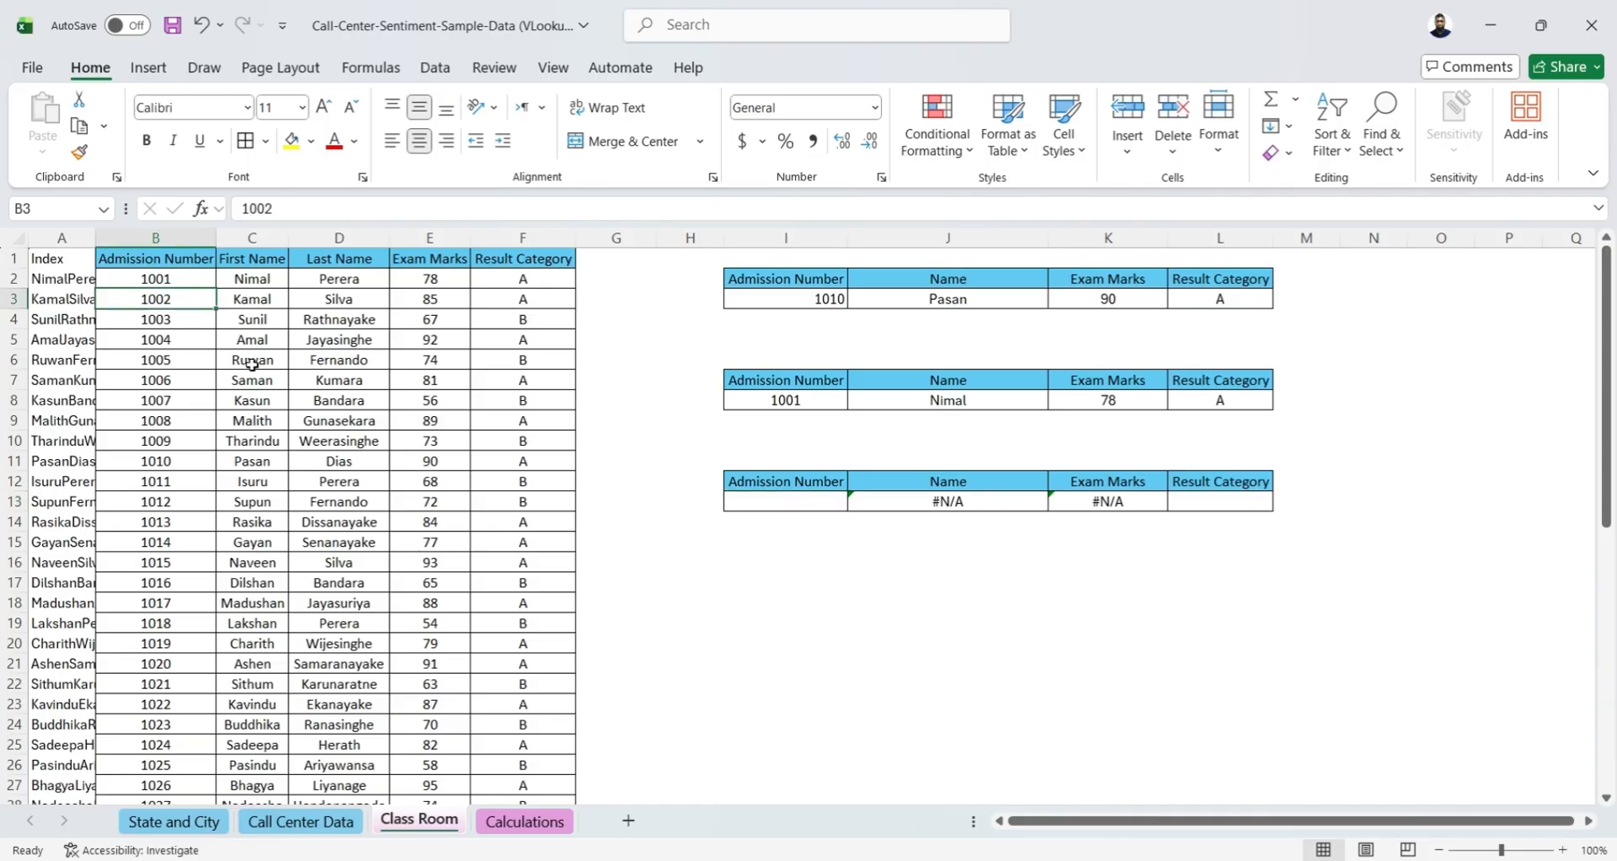
pyautogui.press('Delete')
pyautogui.click(741, 496)
pyautogui.write('1001')
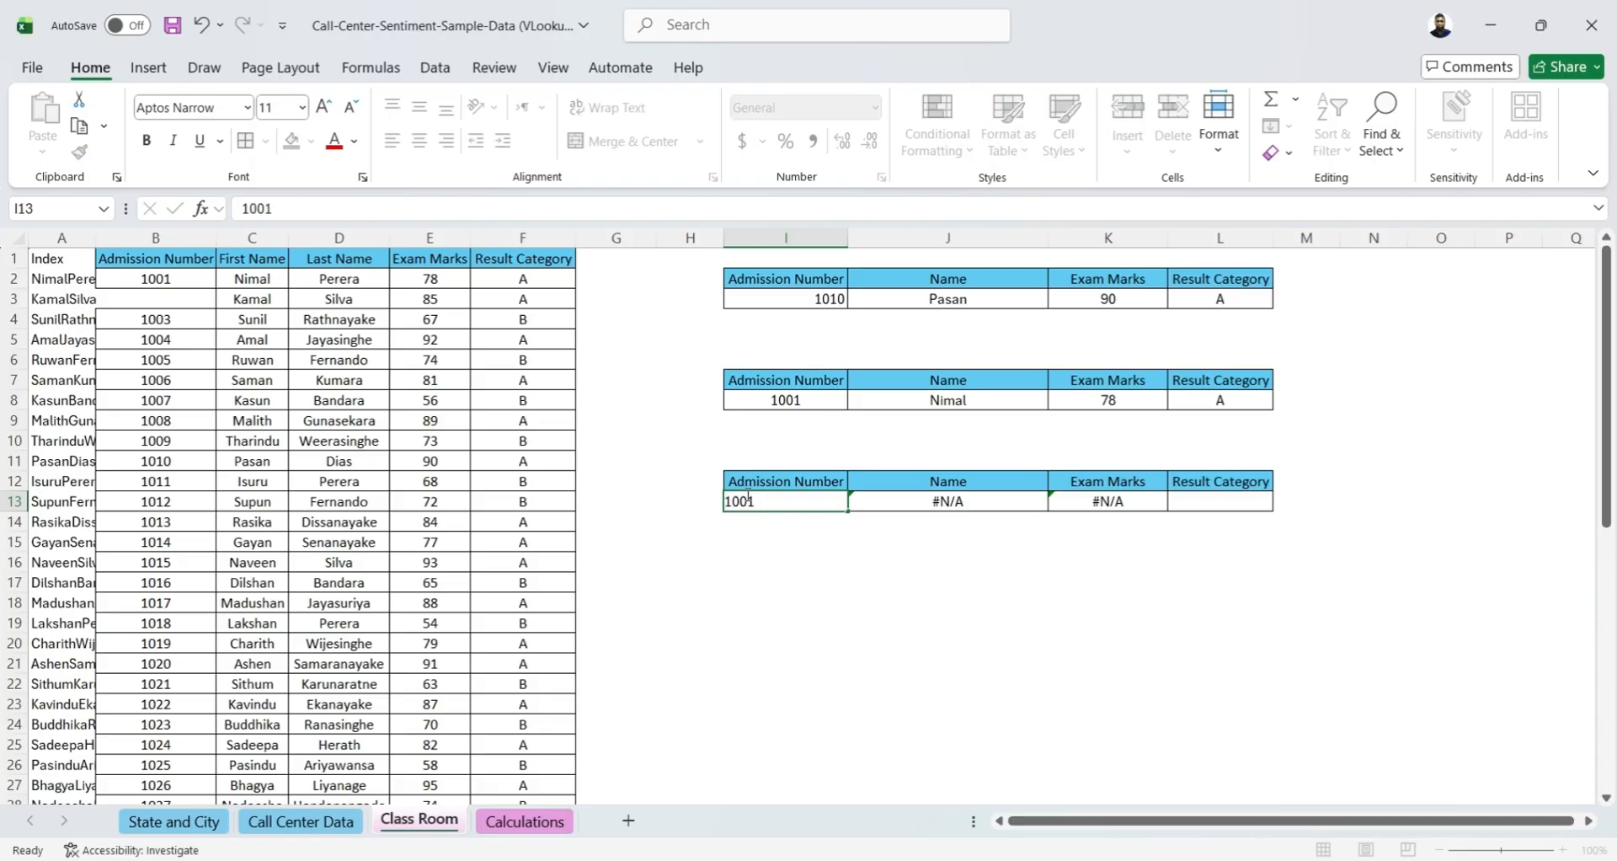
pyautogui.press('Return')
pyautogui.moveTo(160, 280); pyautogui.dragTo(427, 277)
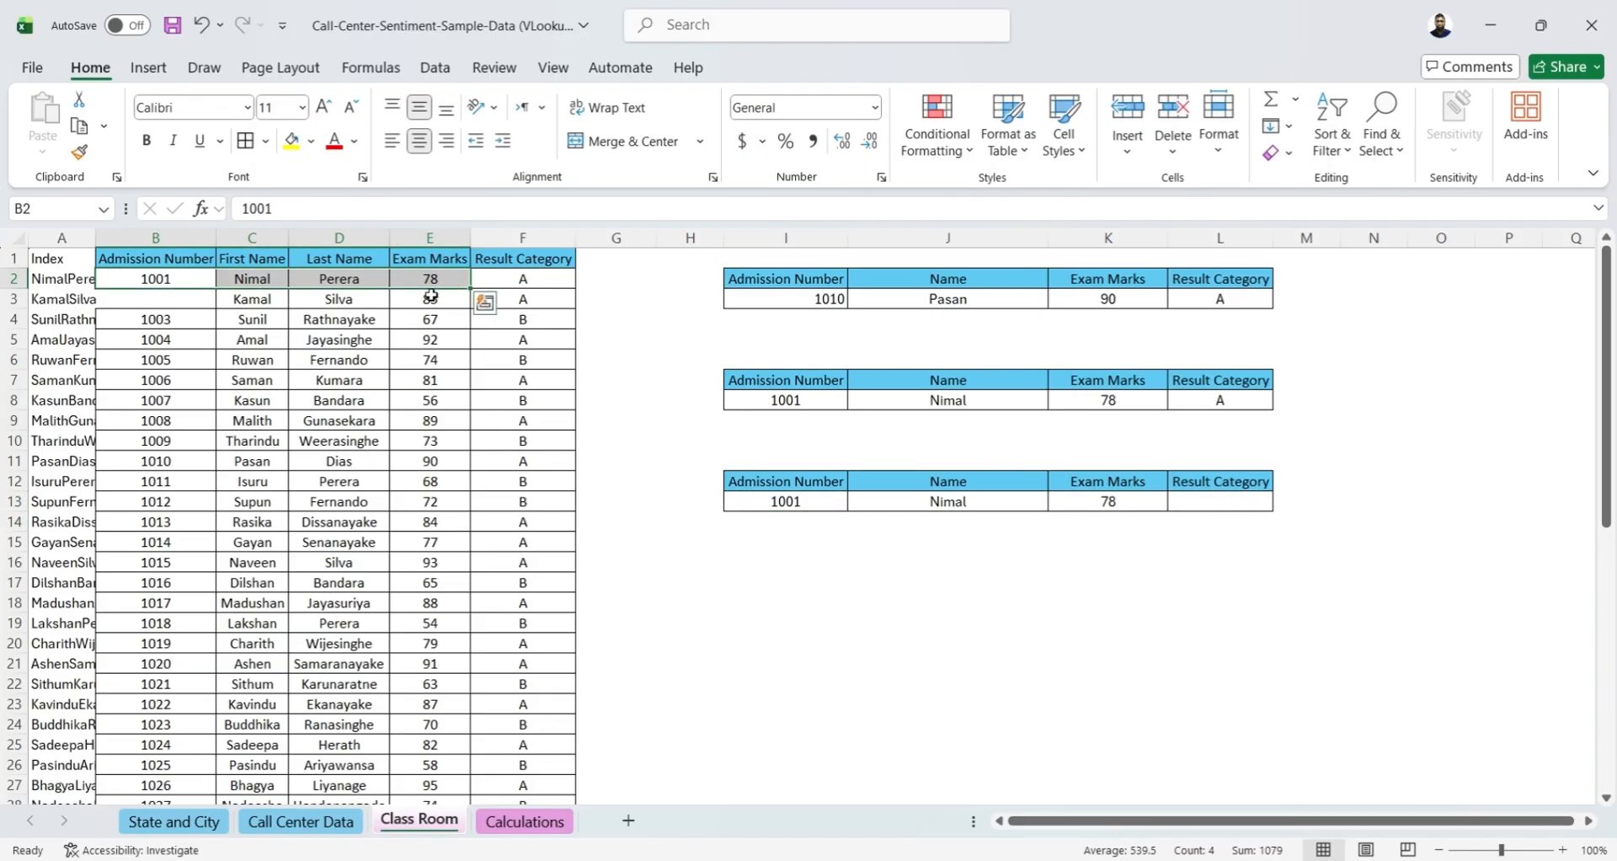
# Change the lookup value in I13 to the second student's deleted admission number to test the approximate match
pyautogui.click(768, 502)
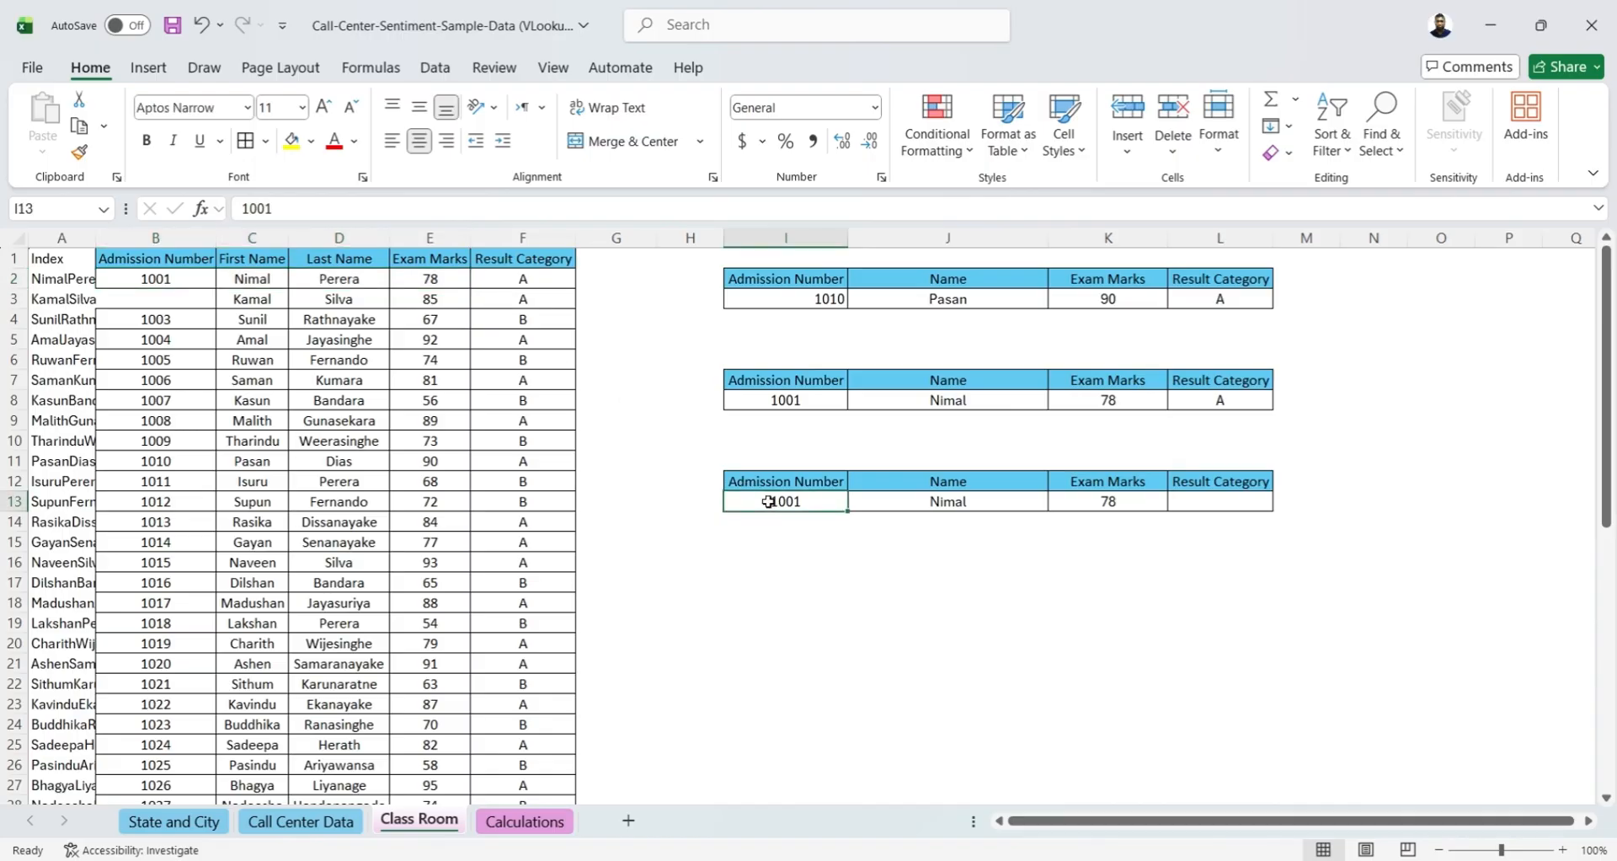
pyautogui.click(464, 211)
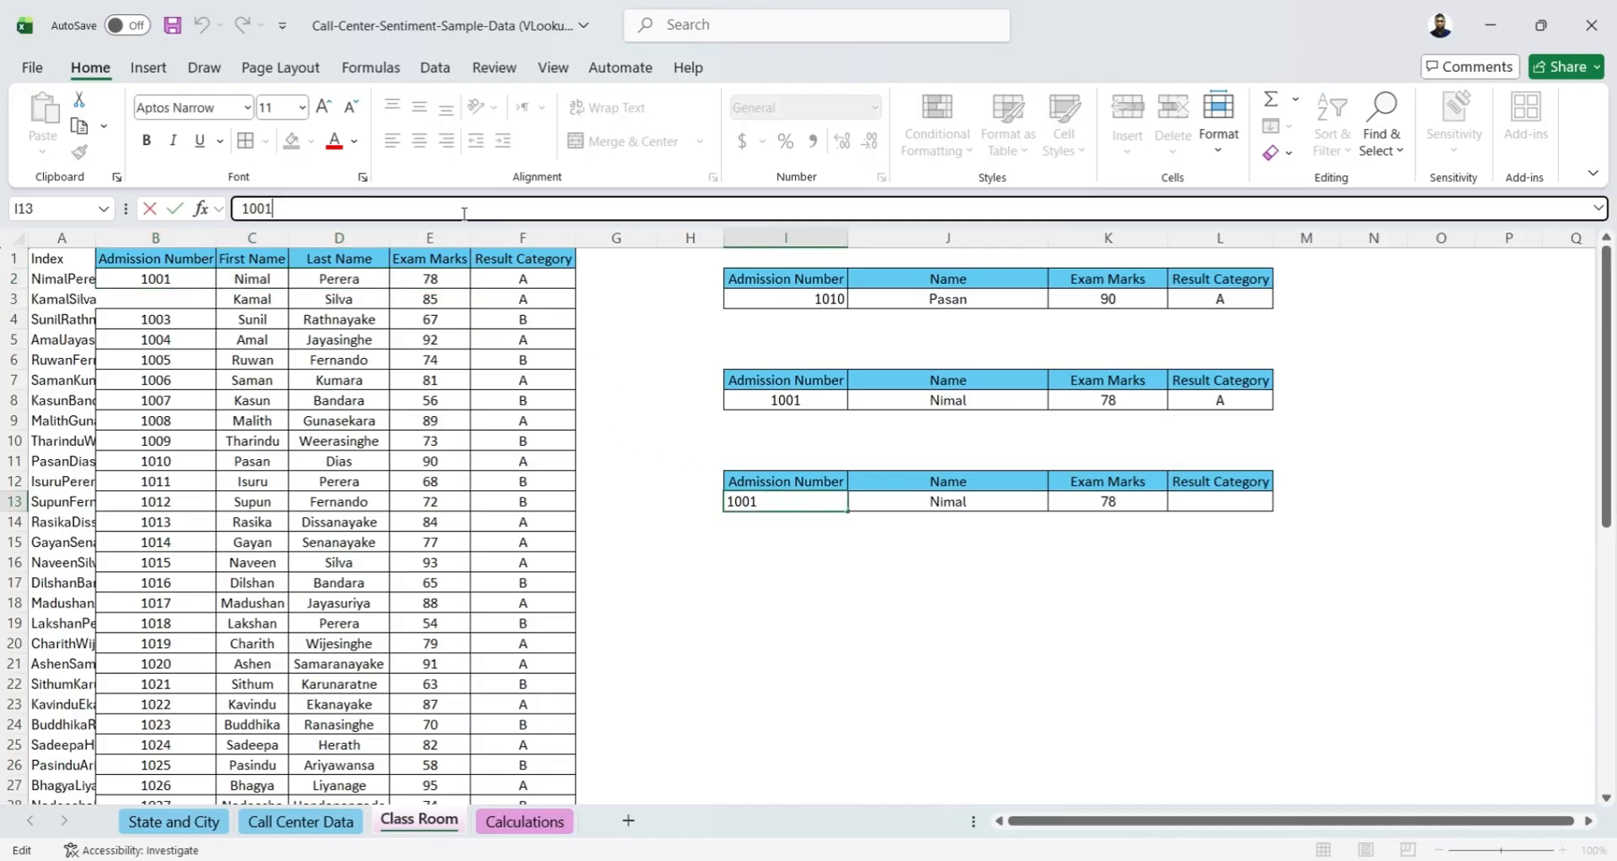
pyautogui.press('BackSpace')
pyautogui.write('2')
pyautogui.press('Return')
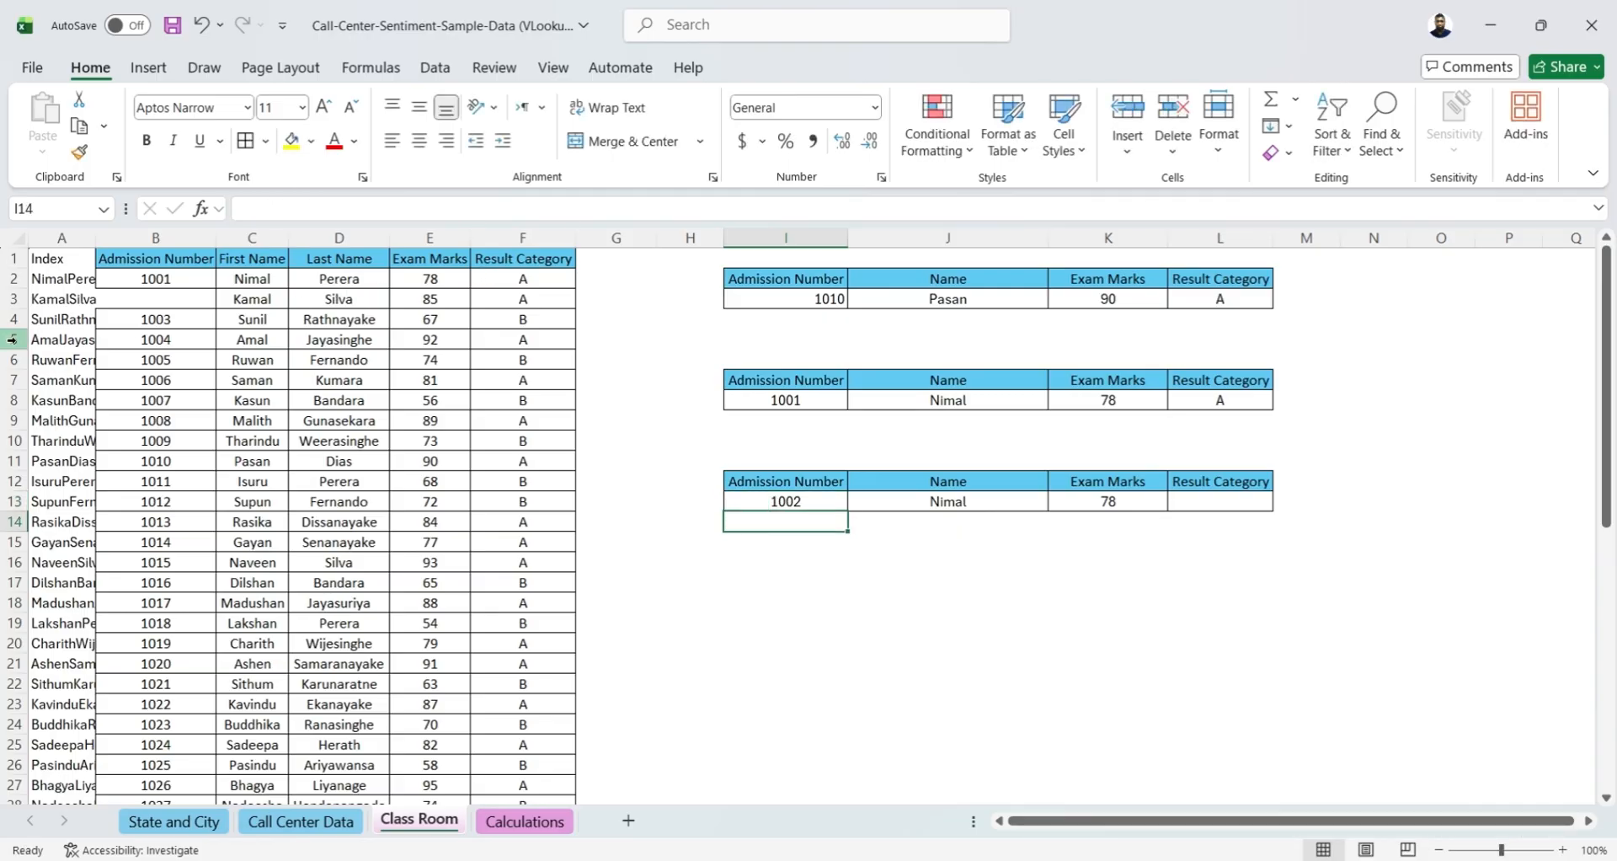
# Clear the fourth student's admission number in B5 and enter that number in I13 to test the approximate match against row 4
pyautogui.click(132, 343)
pyautogui.press('Delete')
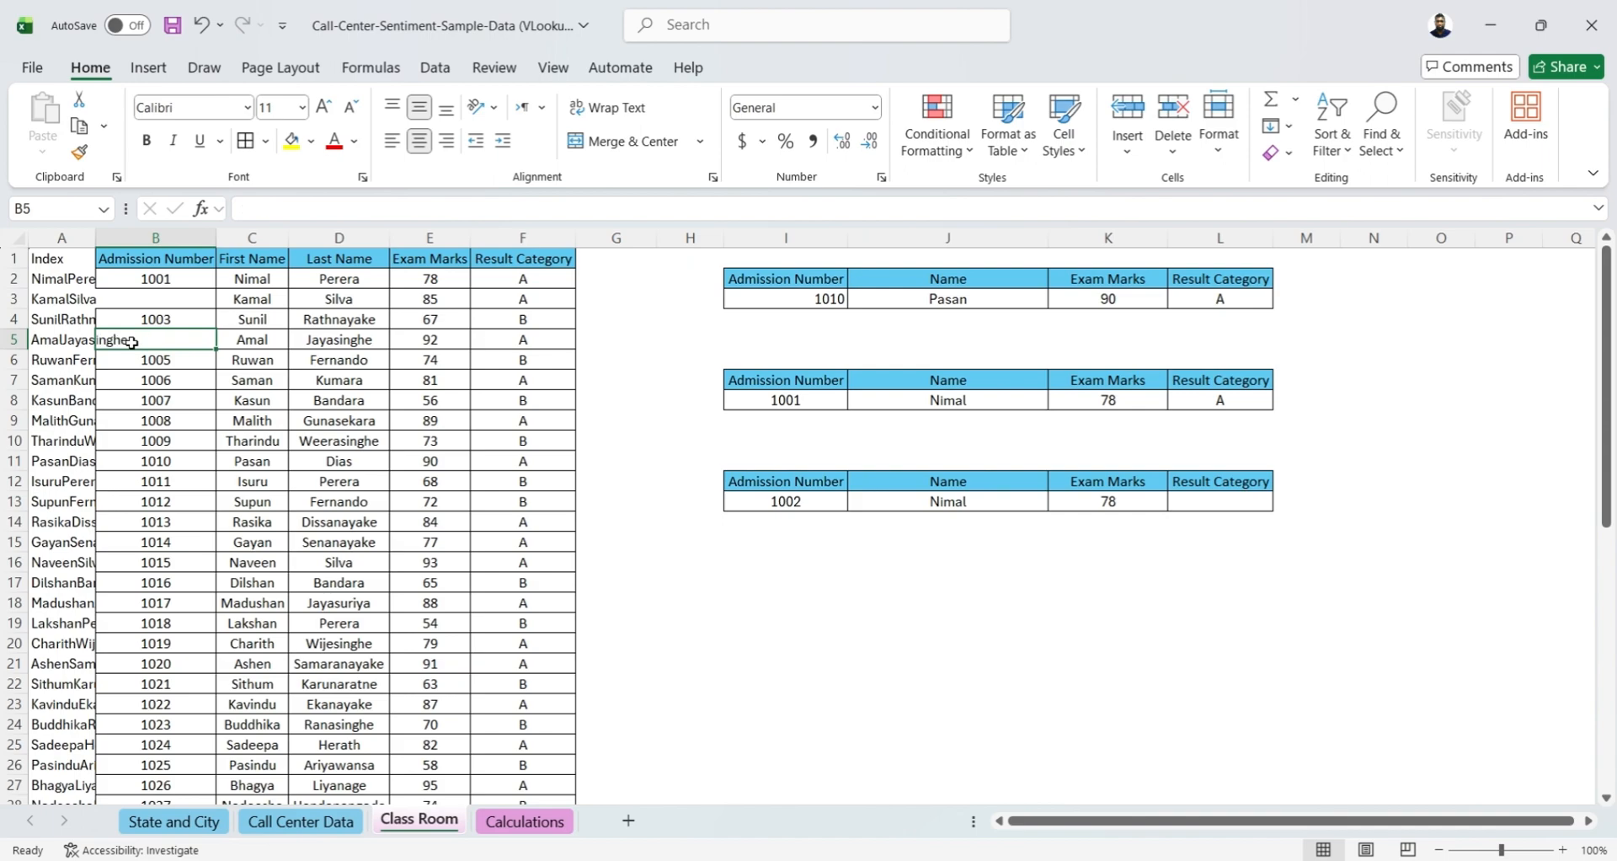
pyautogui.click(773, 566)
pyautogui.click(809, 502)
pyautogui.doubleClick(814, 504)
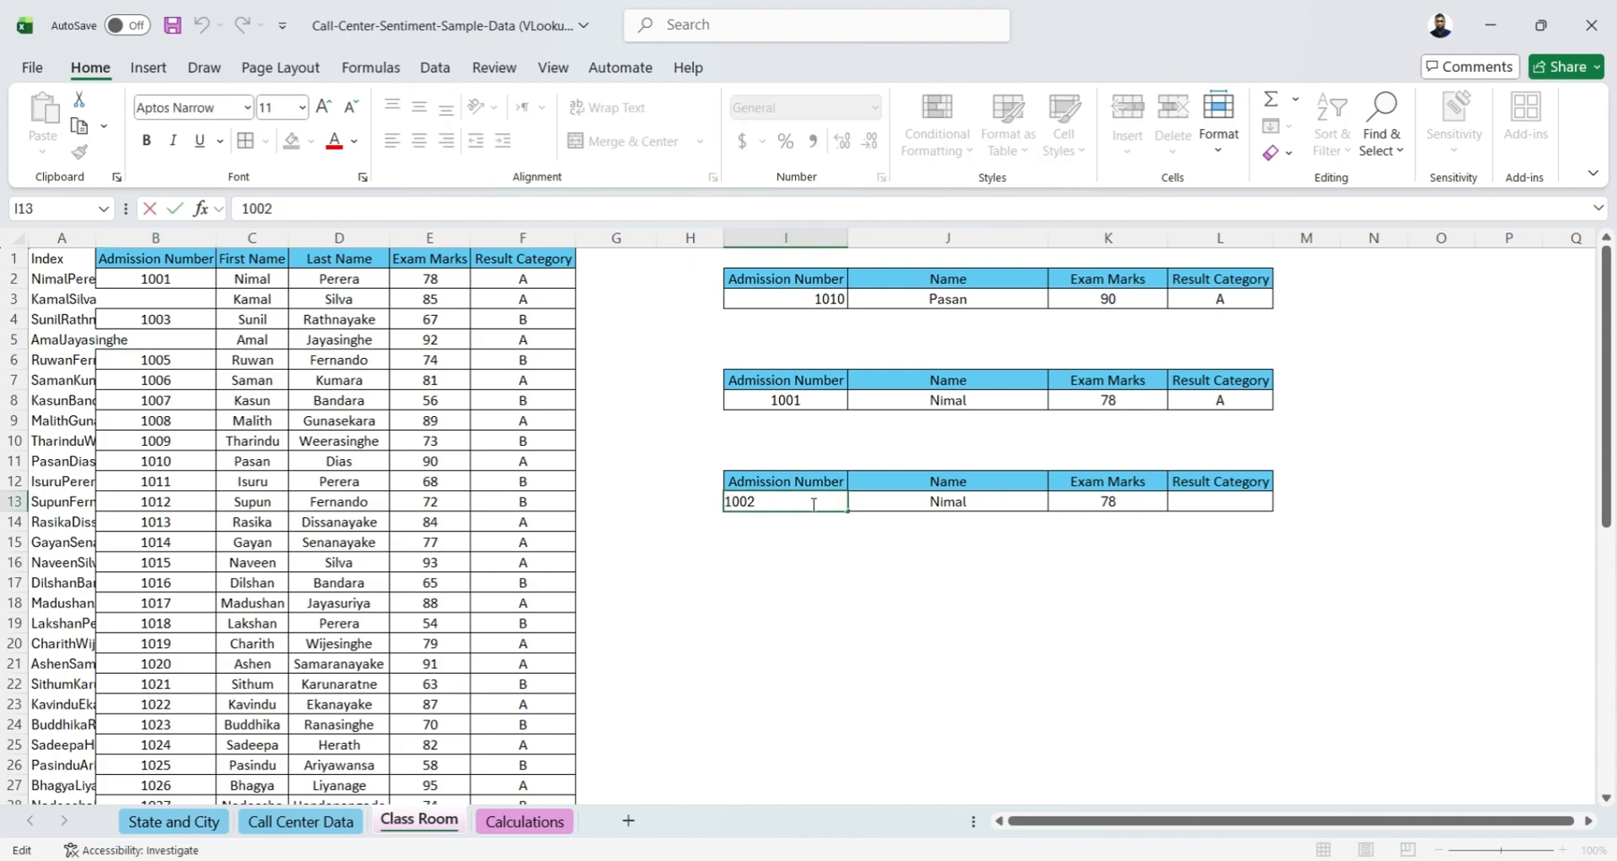
pyautogui.press('BackSpace')
pyautogui.write('4')
pyautogui.press('Return')
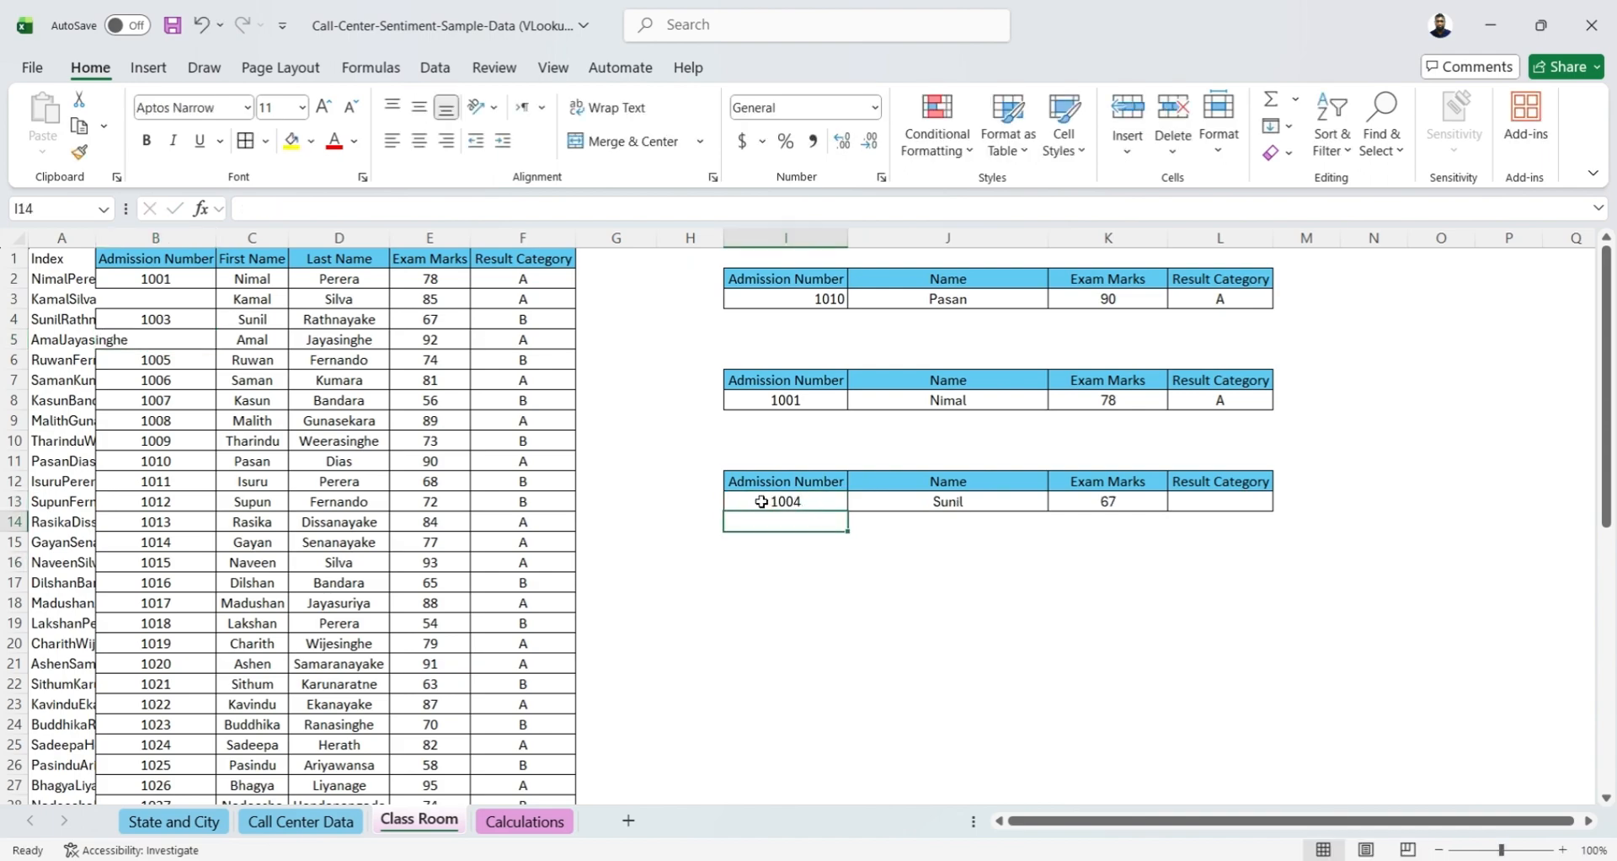
pyautogui.moveTo(247, 319); pyautogui.dragTo(468, 321)
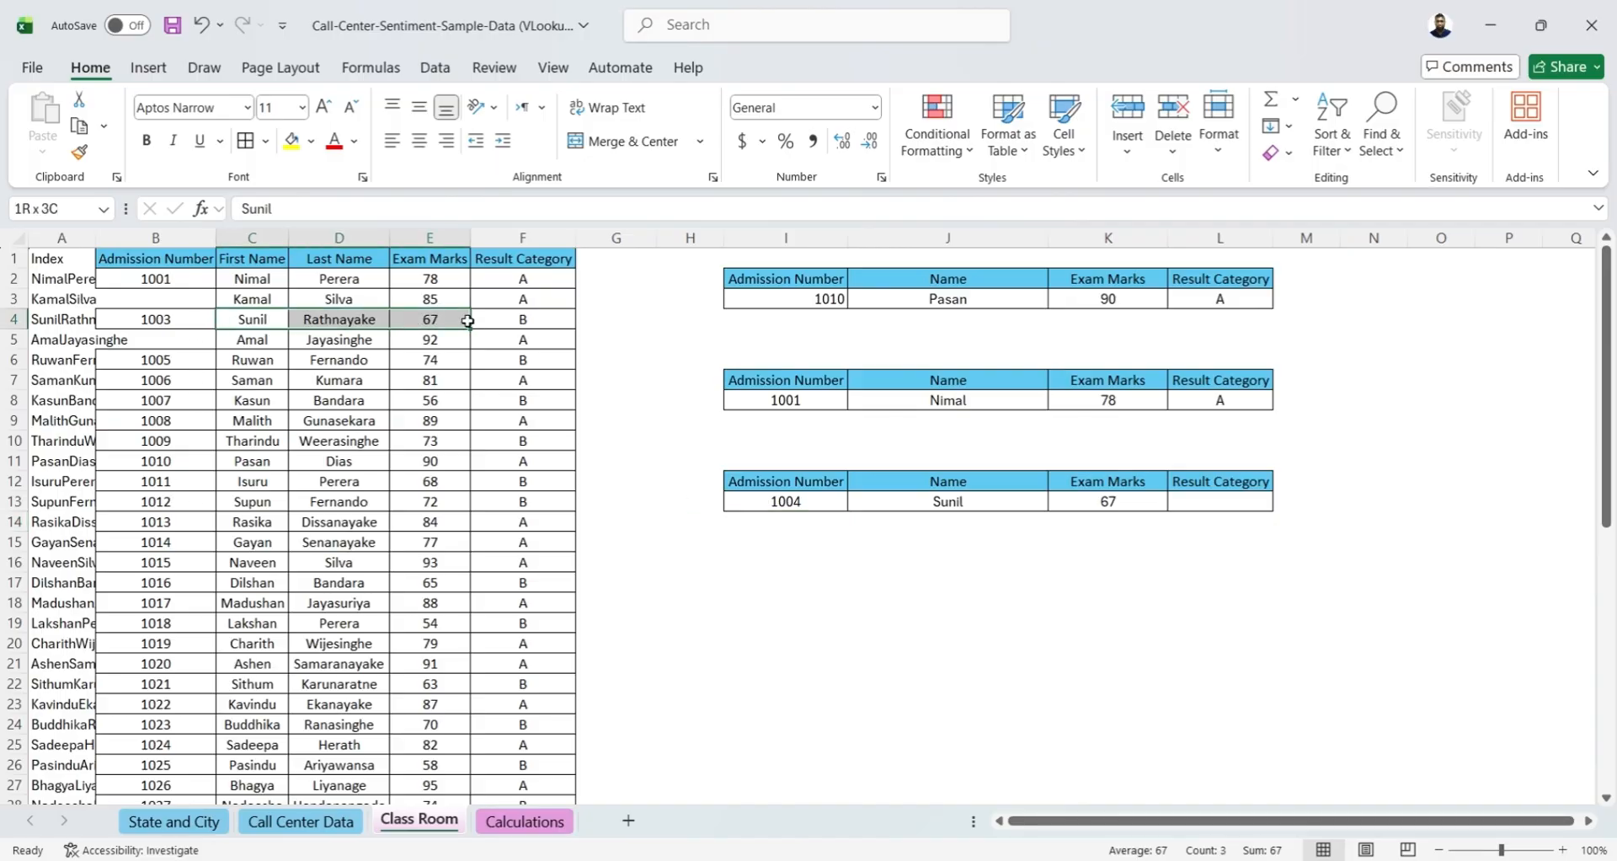
pyautogui.click(797, 577)
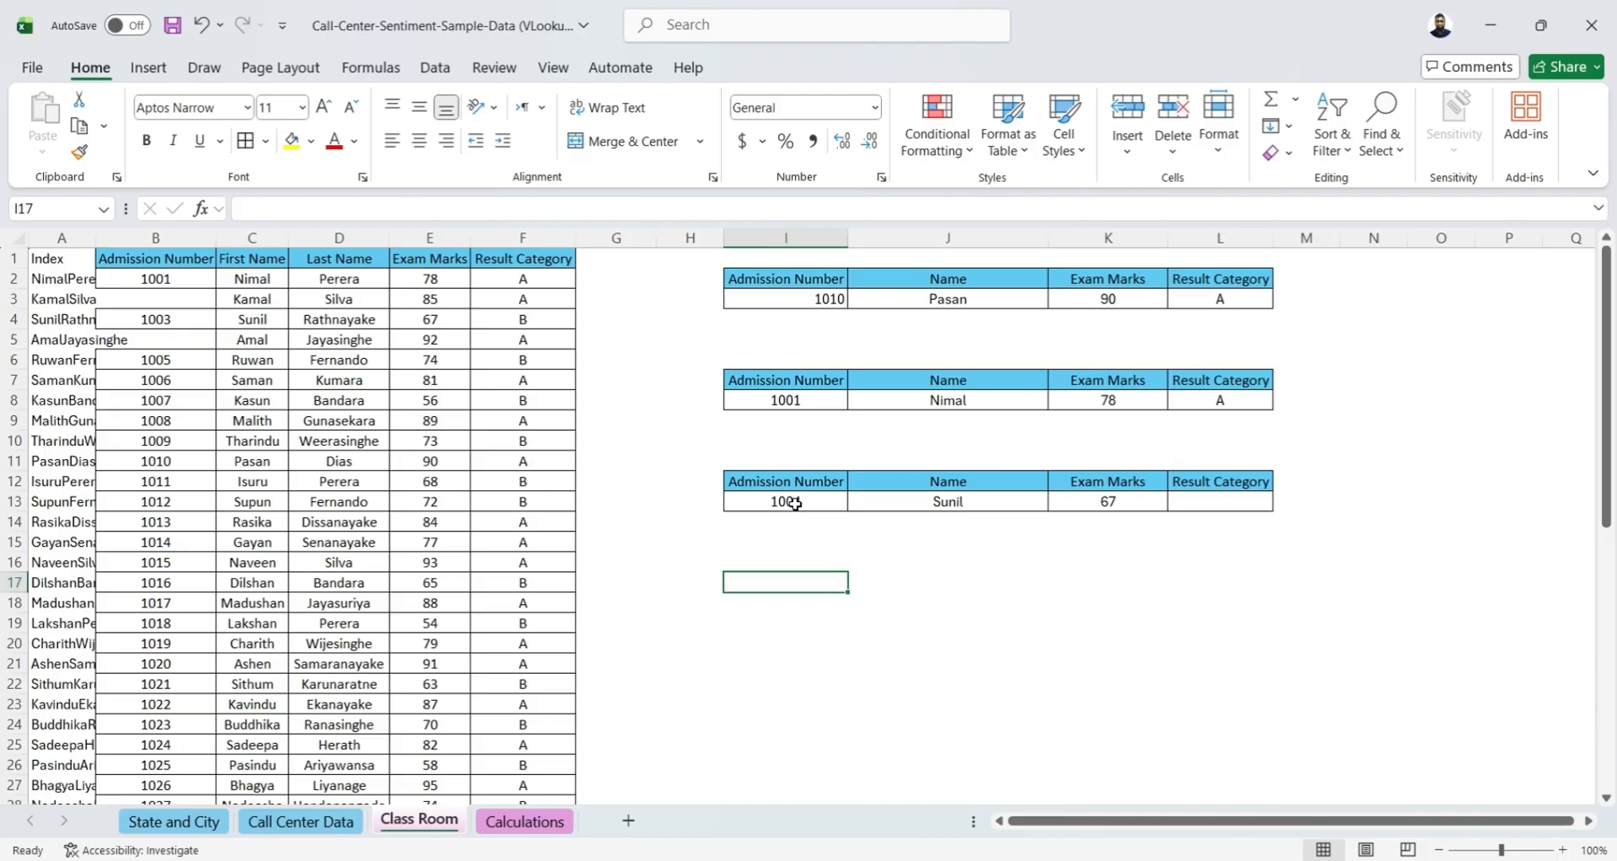